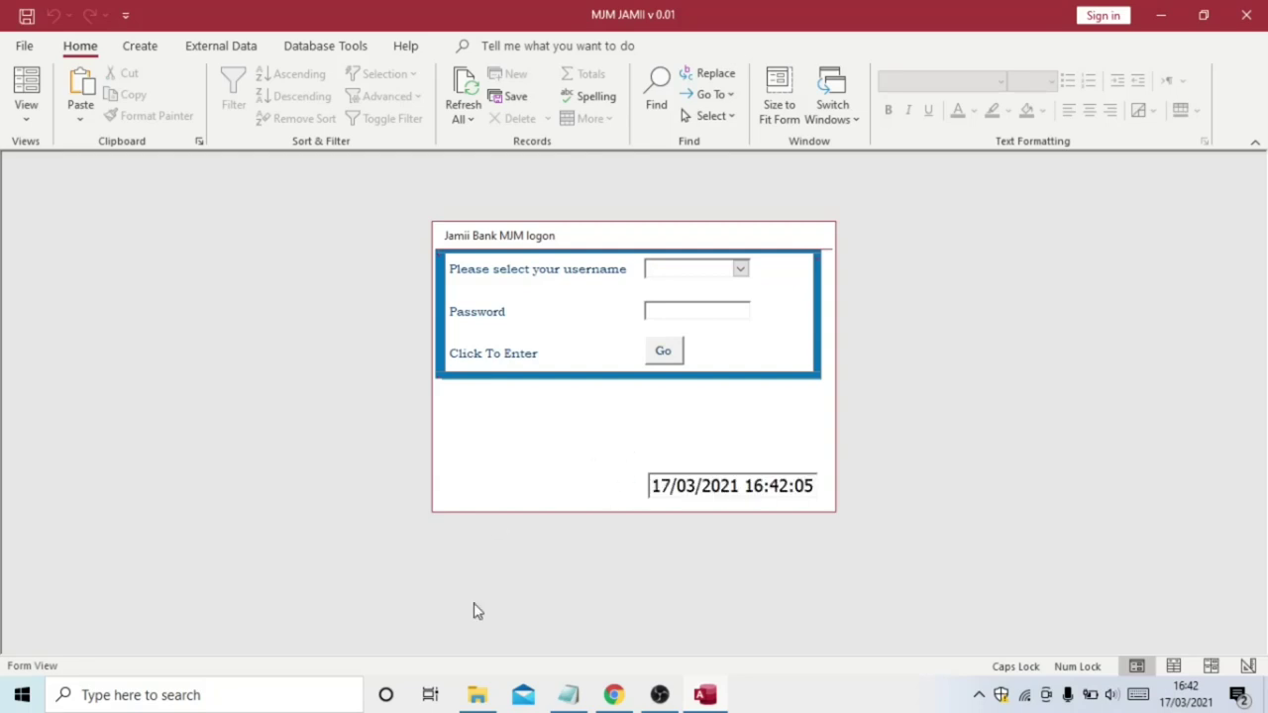
Bring the Untitled Notepad feature notes in front of the Access logon form
mouse_move(574, 697)
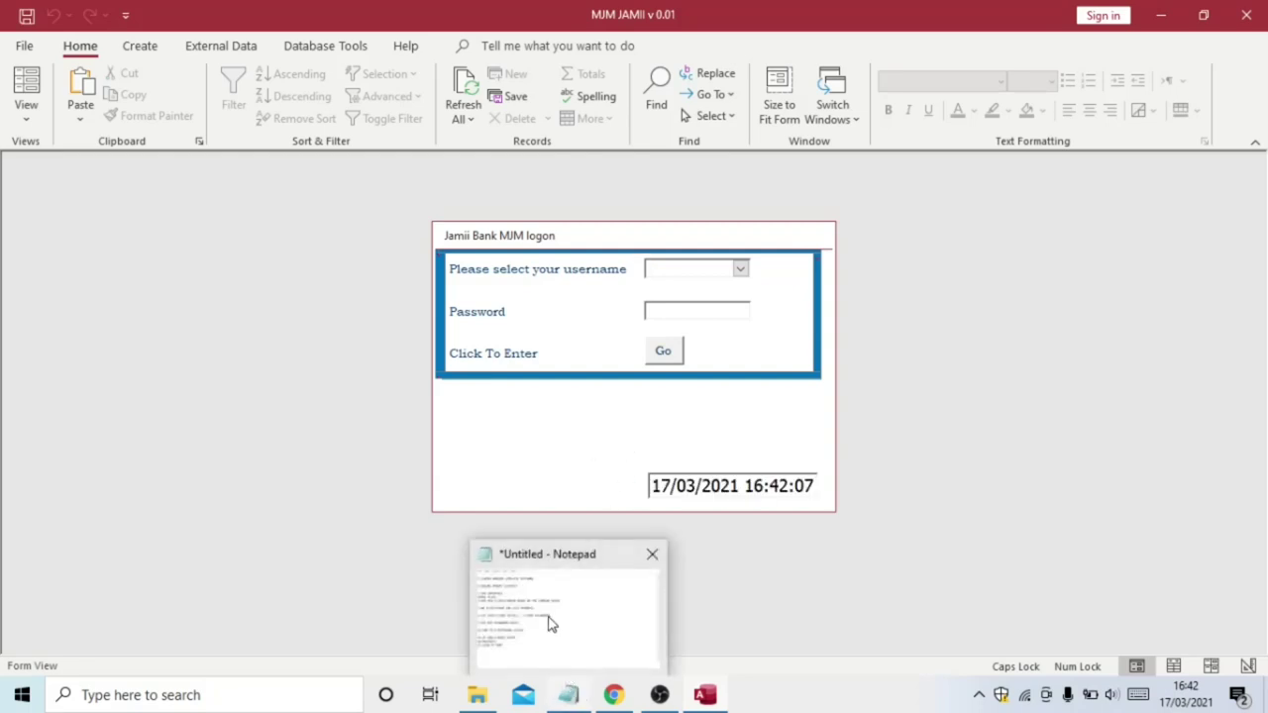
left_click(552, 619)
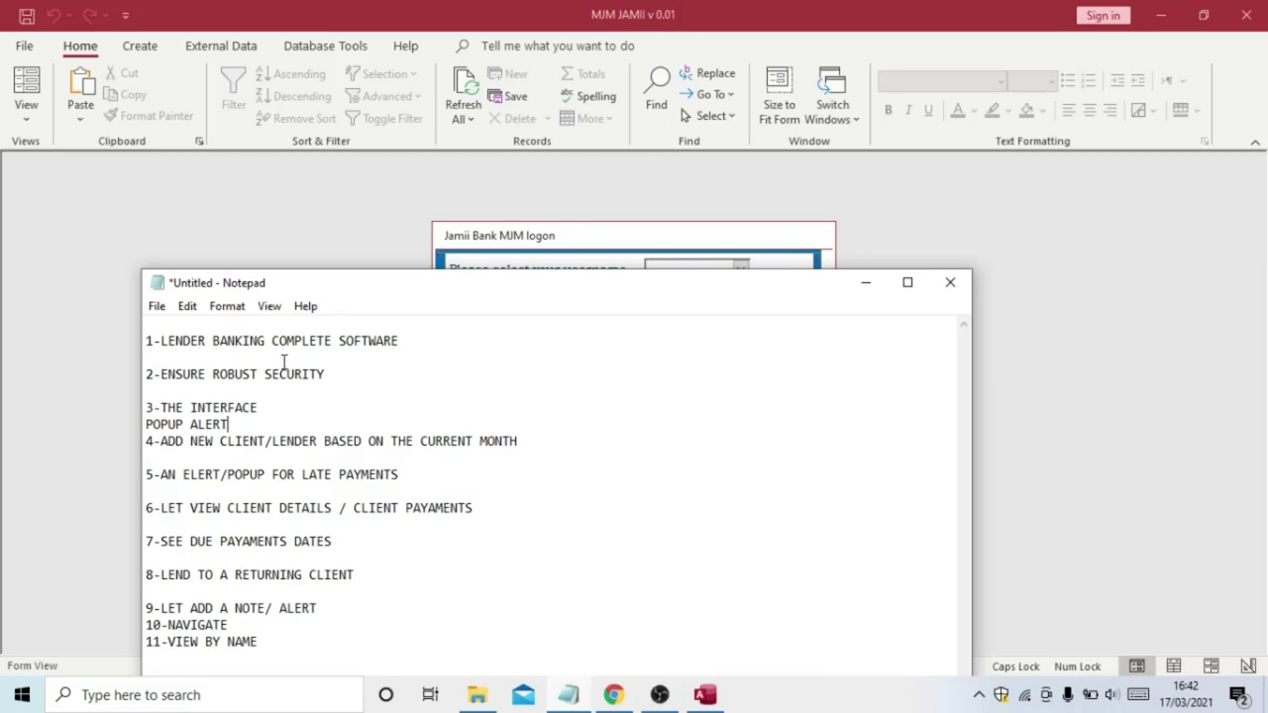
Test the logon warnings by submitting with empty fields, then with only a username
left_click(368, 220)
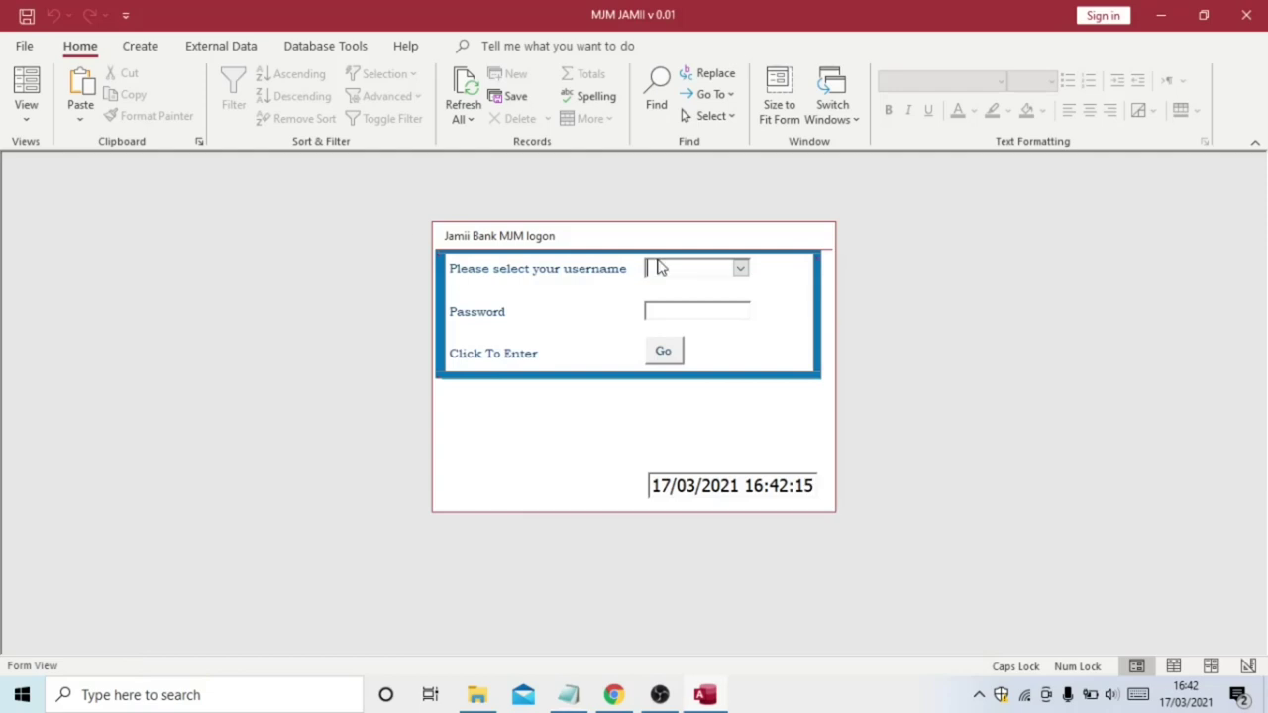
left_click(664, 354)
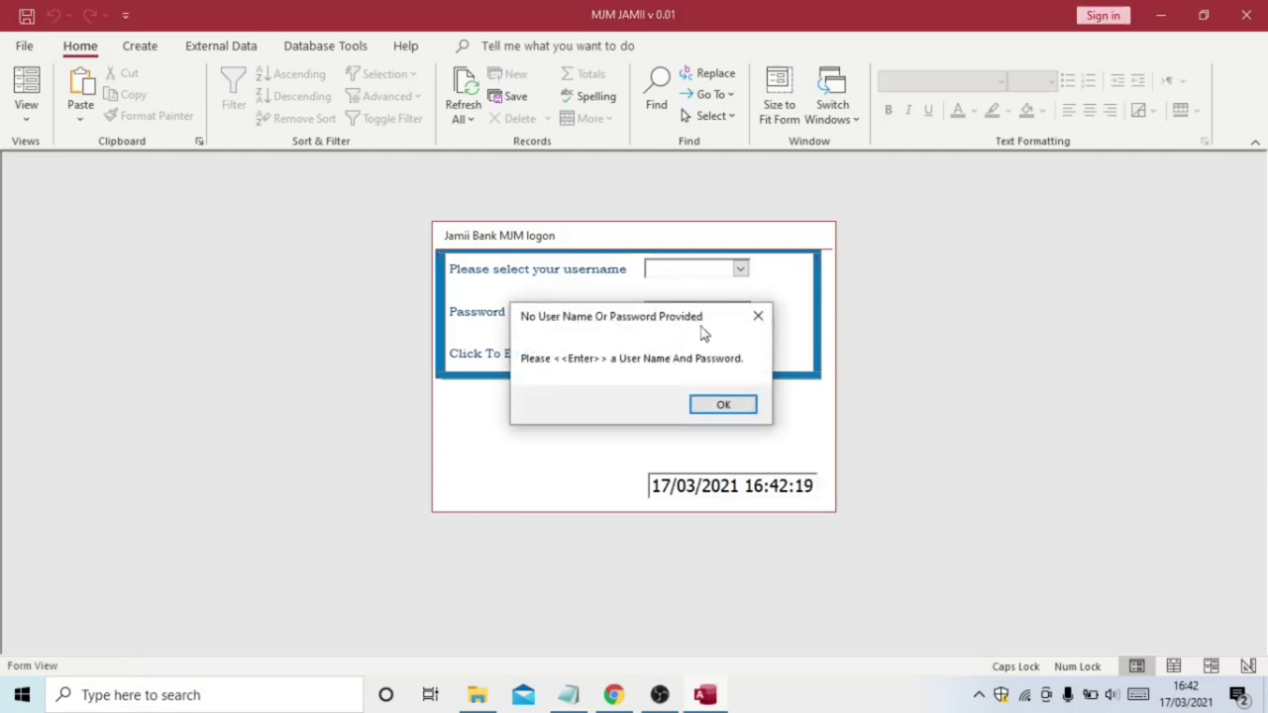
left_click(725, 406)
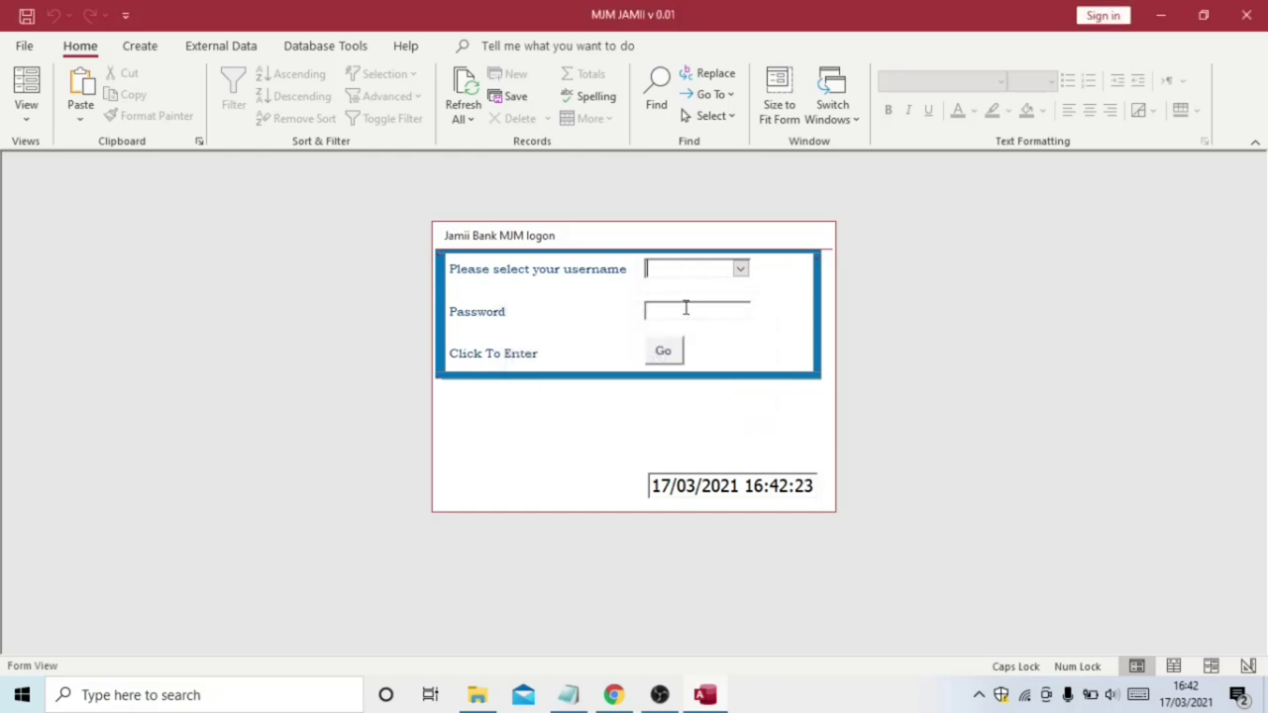
left_click(740, 268)
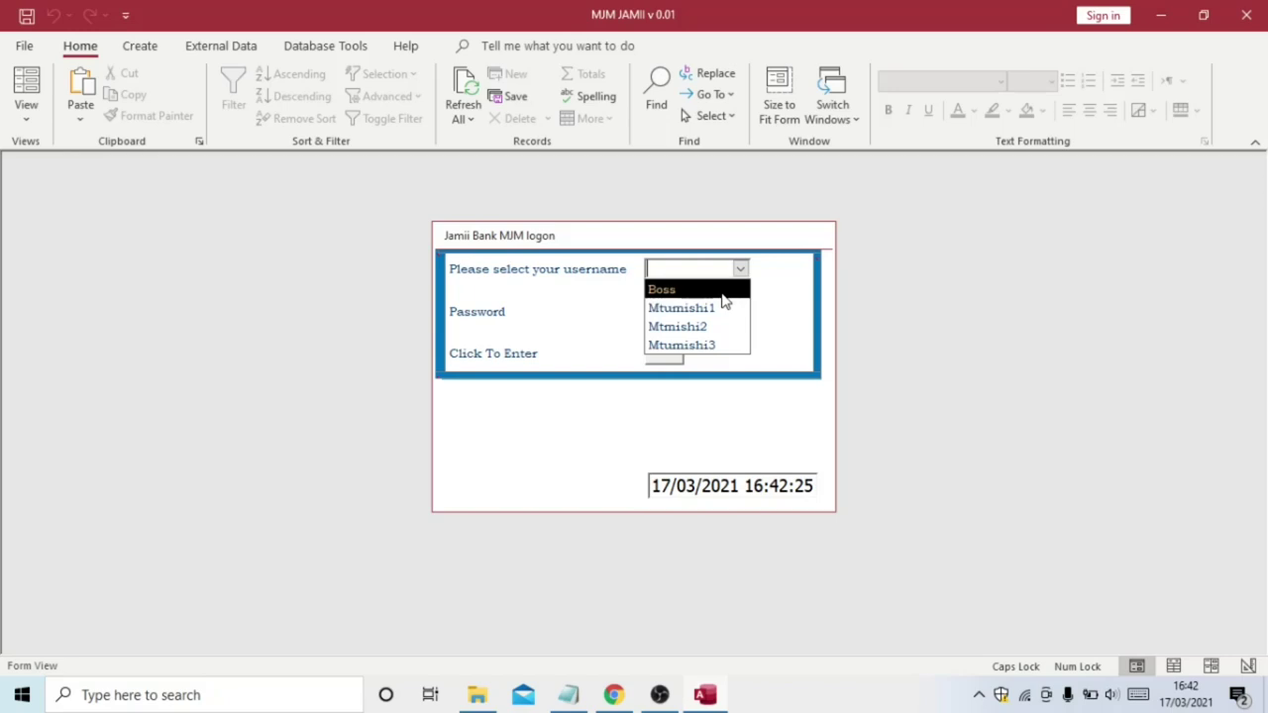
left_click(715, 346)
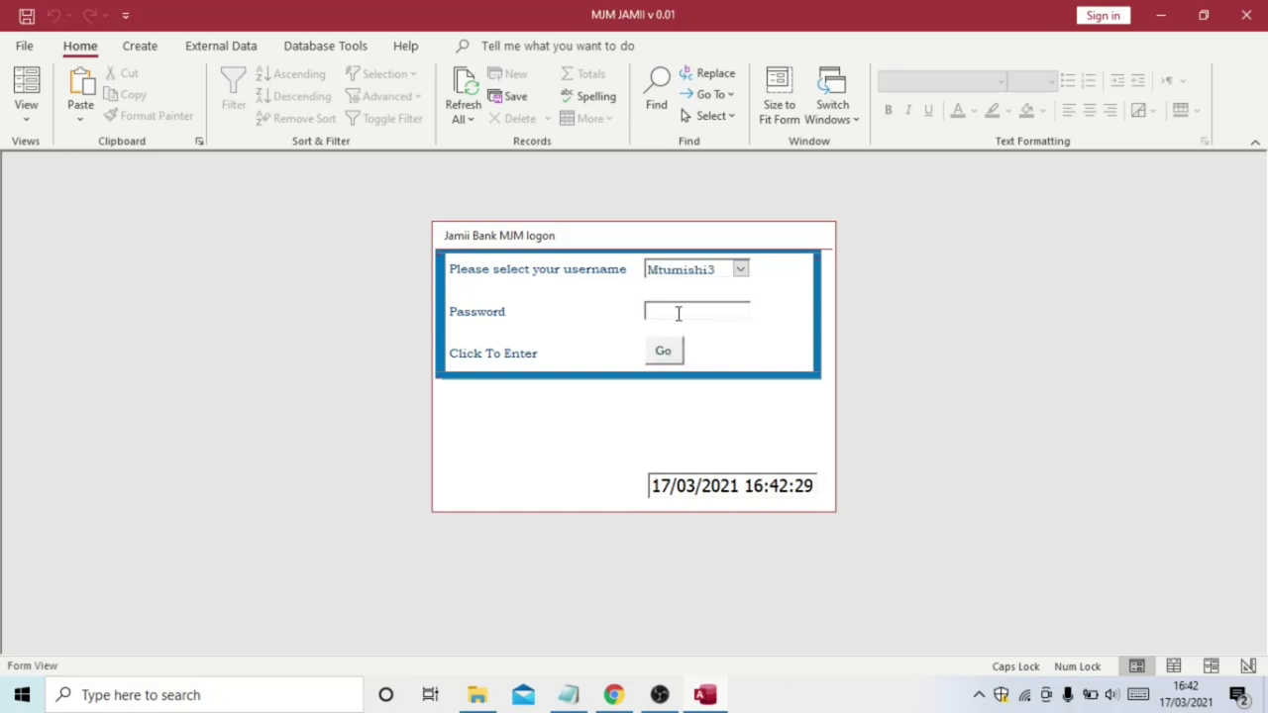
left_click(663, 357)
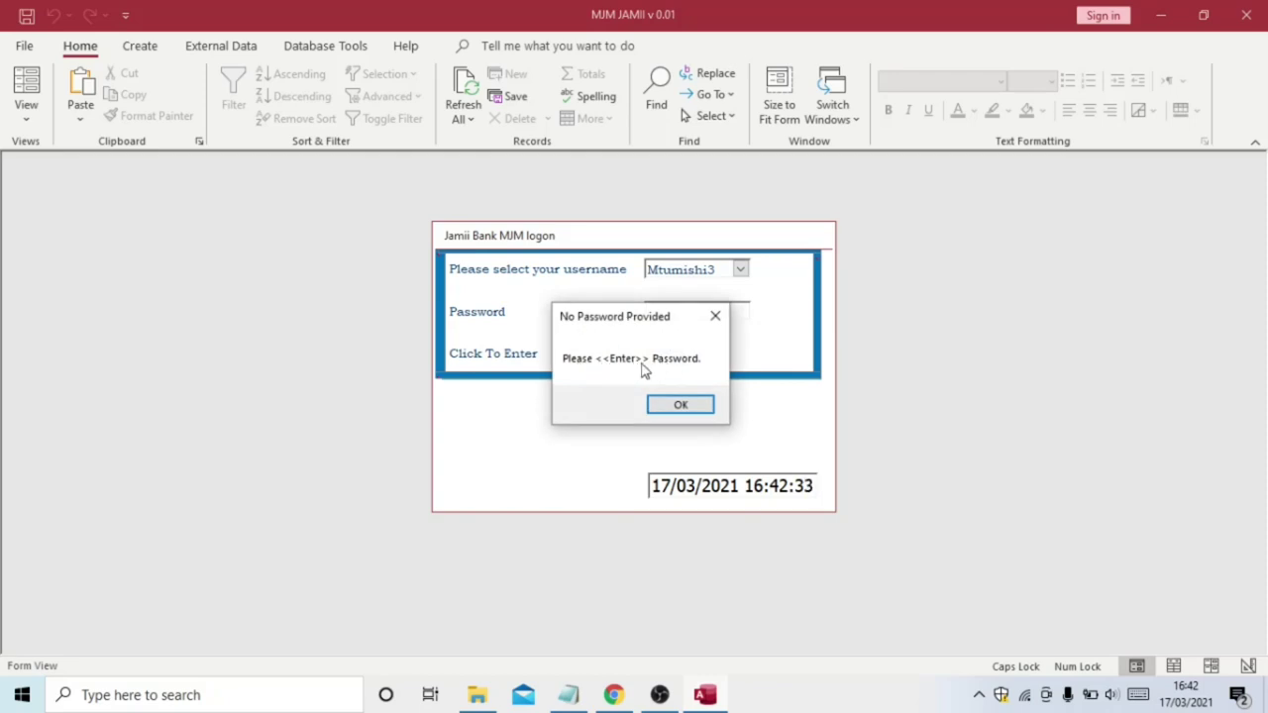
left_click(682, 404)
Choose a different staff username from the list and type its password
left_click(742, 270)
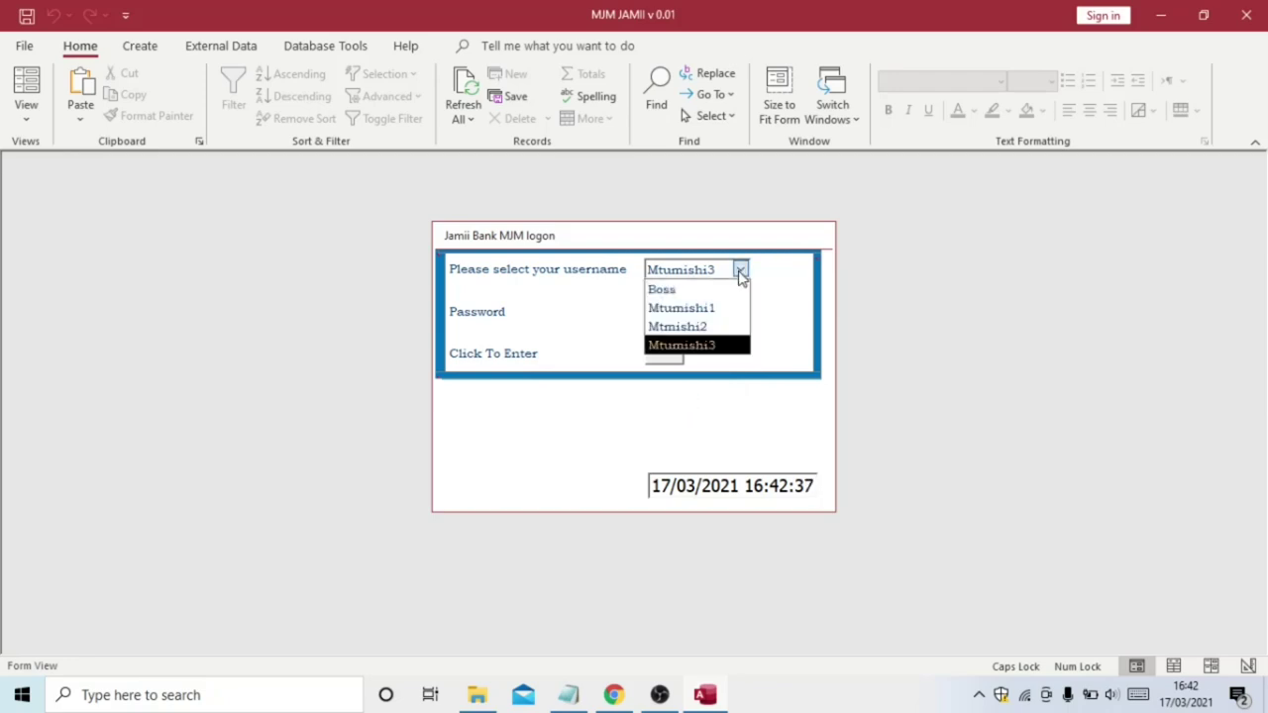
left_click(709, 290)
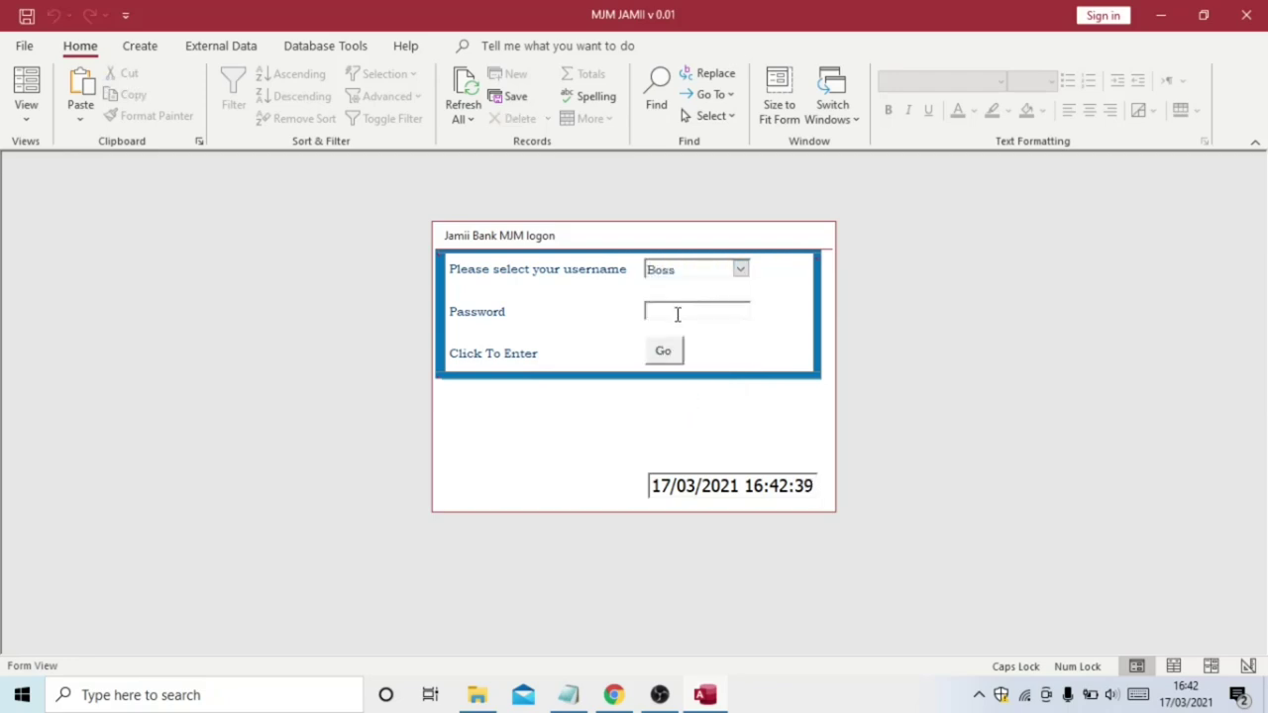
type("**")
Log in, then review the 'THE INTERFACE' item in the Notepad feature list
left_click(659, 346)
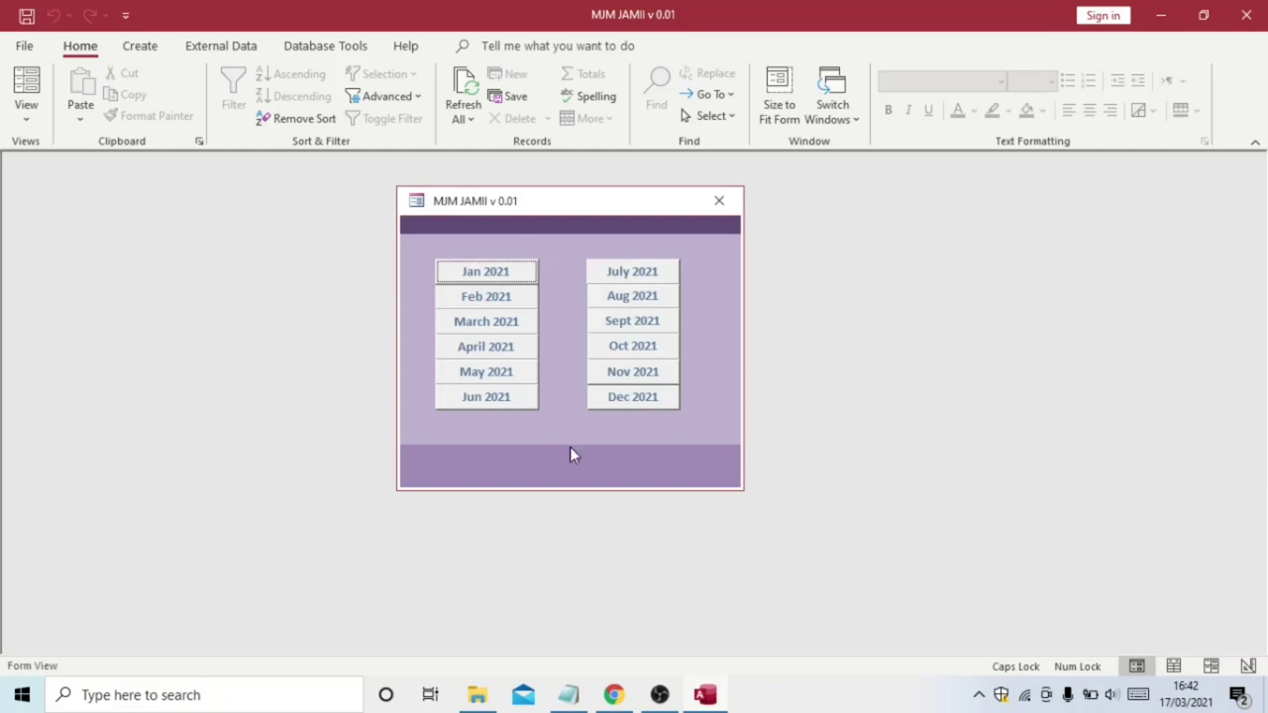
mouse_move(568, 694)
left_click(542, 628)
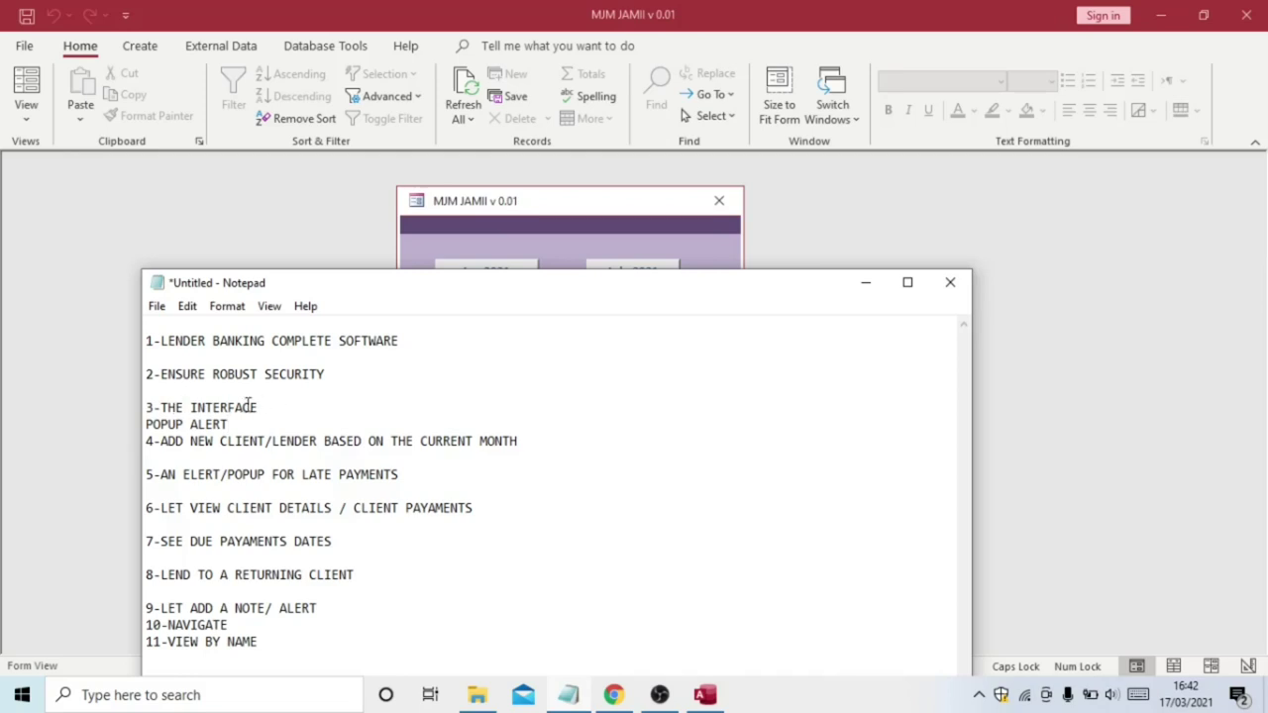
left_click_drag(160, 408, 258, 399)
double_click(261, 407)
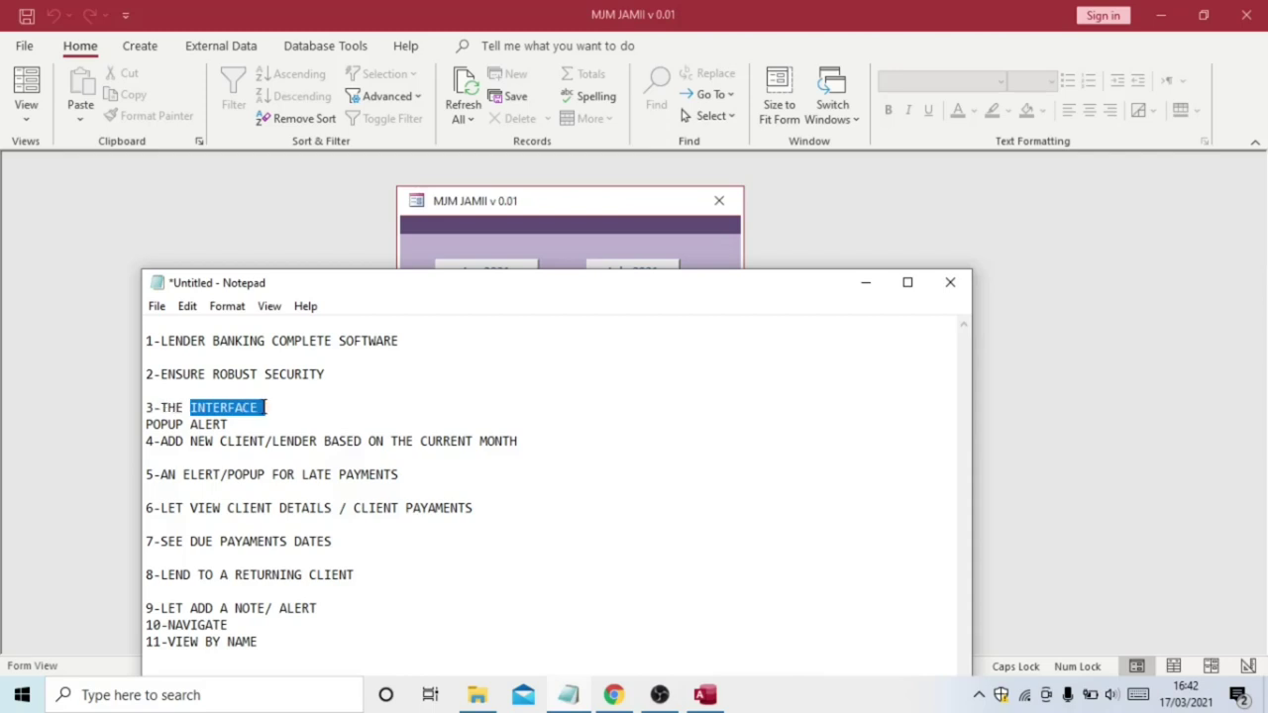
left_click(264, 408)
Return to the month menu and open March 2021, triggering the 0-arrears warning
left_click(498, 225)
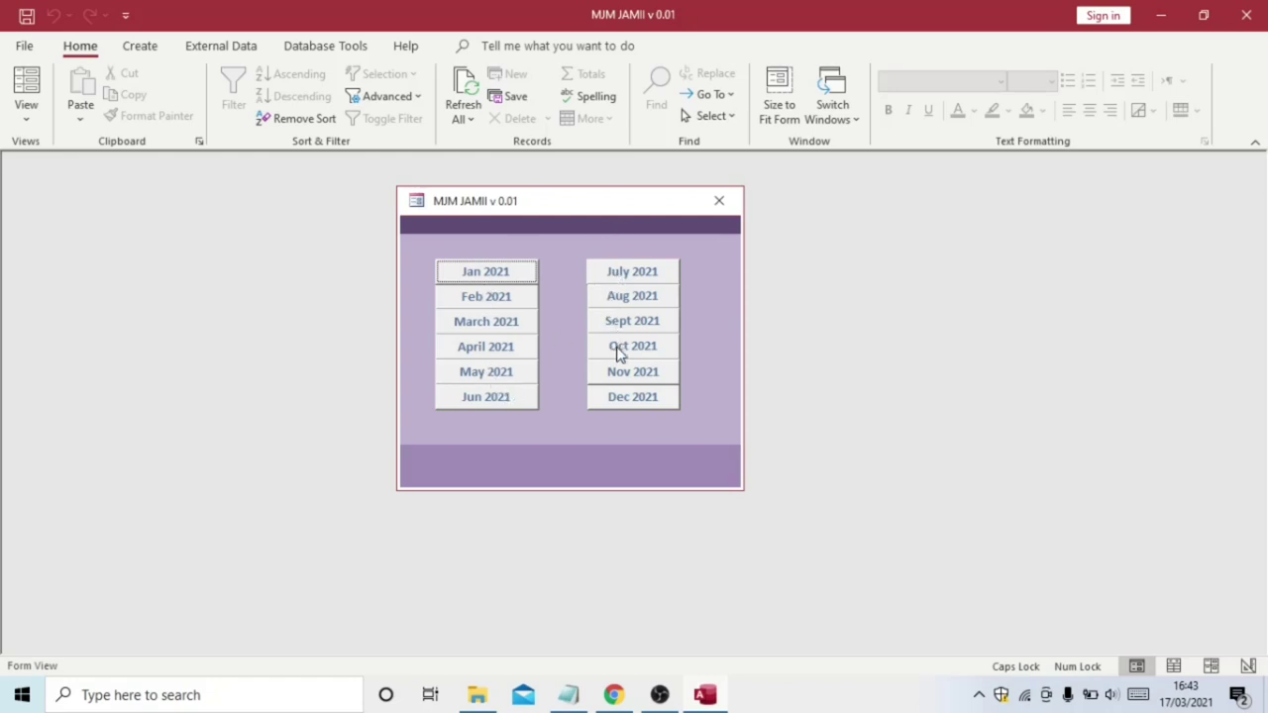
mouse_move(568, 697)
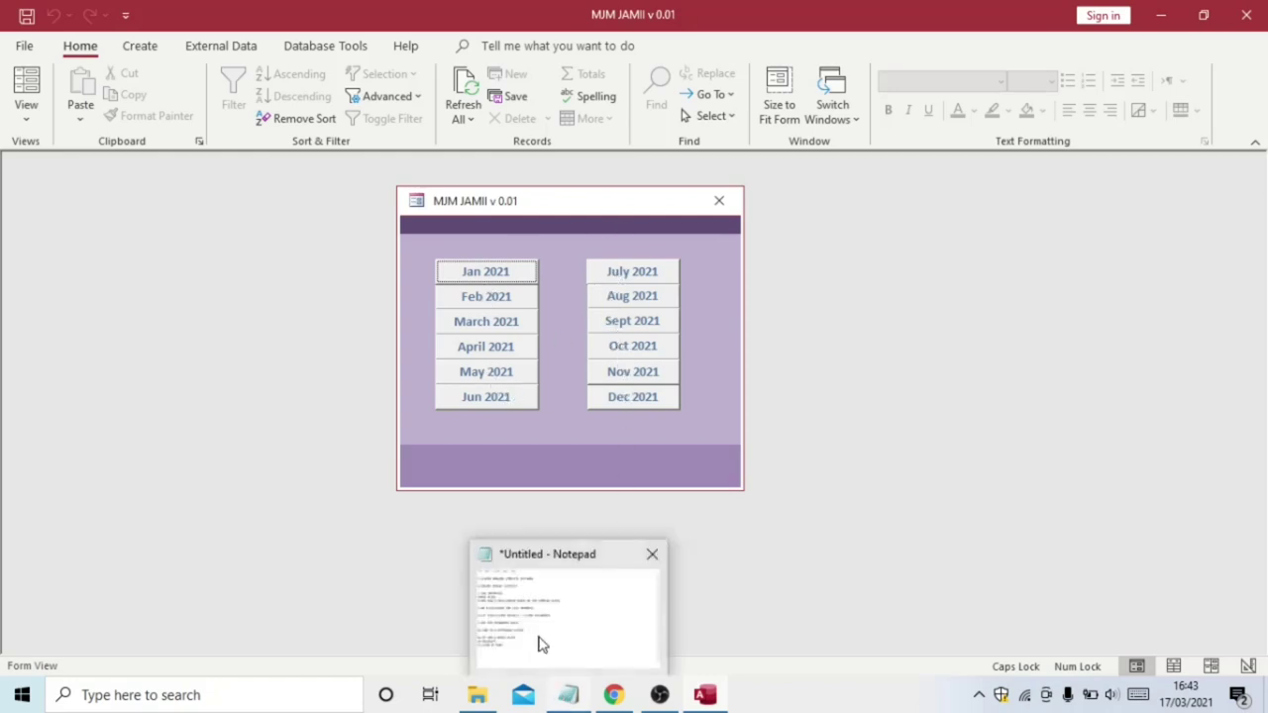
left_click(538, 634)
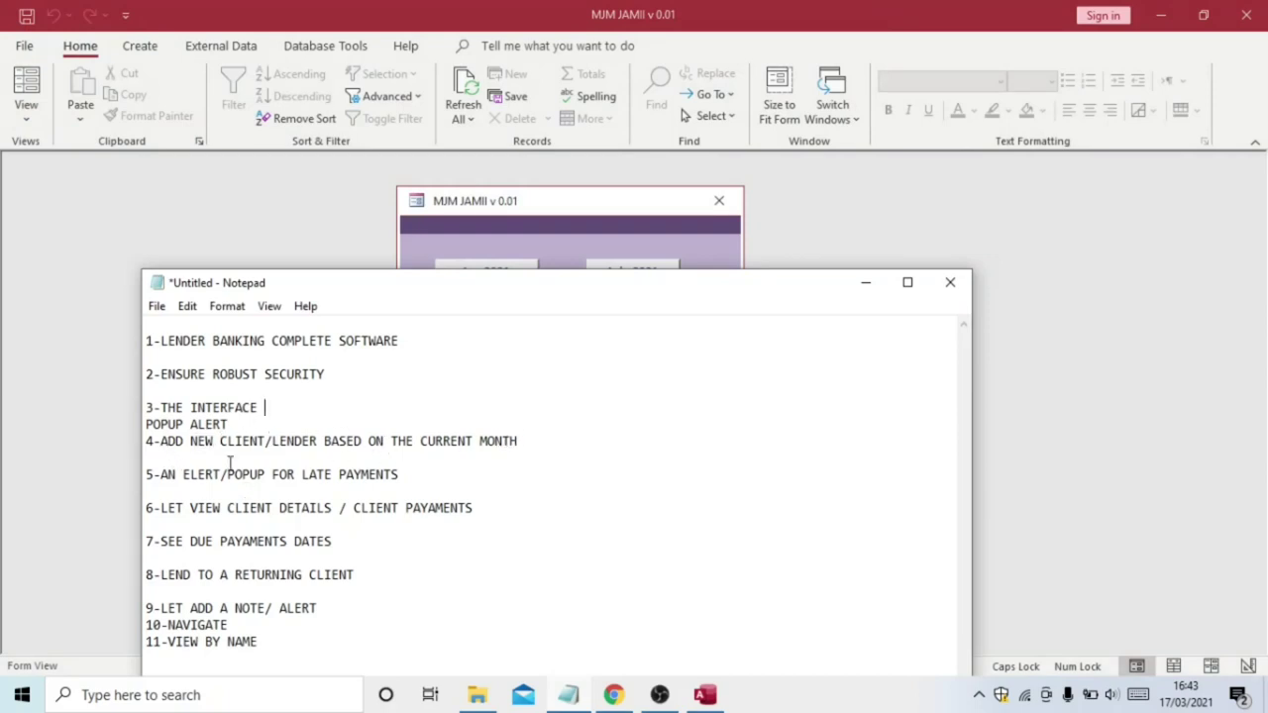
left_click(578, 212)
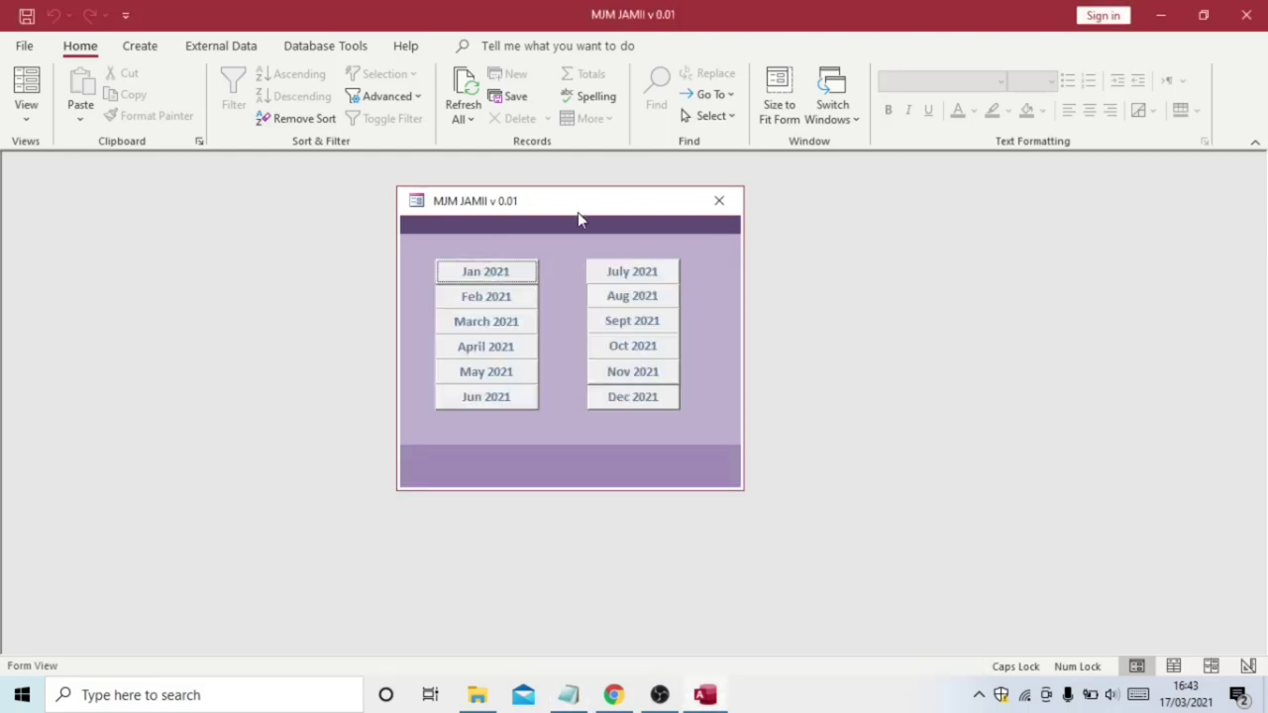
left_click(482, 330)
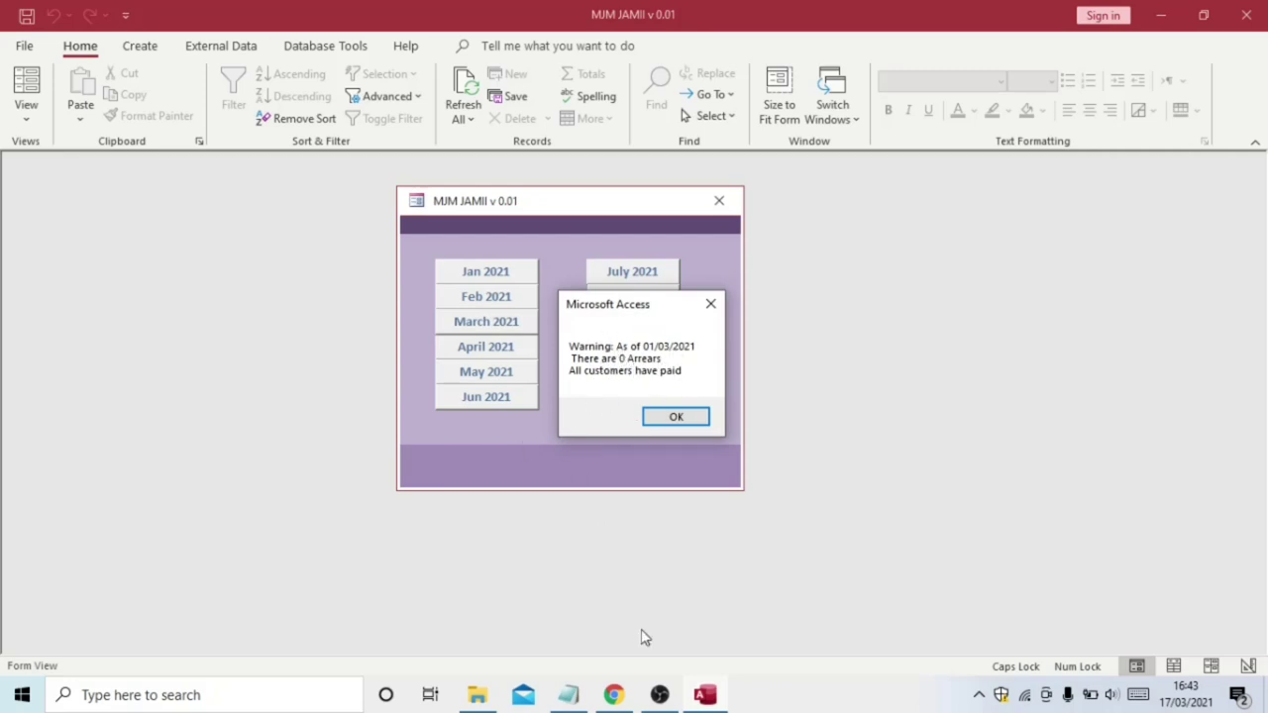
Append '/THE ALERT ASSUME THAT ALL CLIENTS HAVE PAID WHEN THERE IS NO LENDER' to POPUP ALERT and delete the blank first line
mouse_move(576, 698)
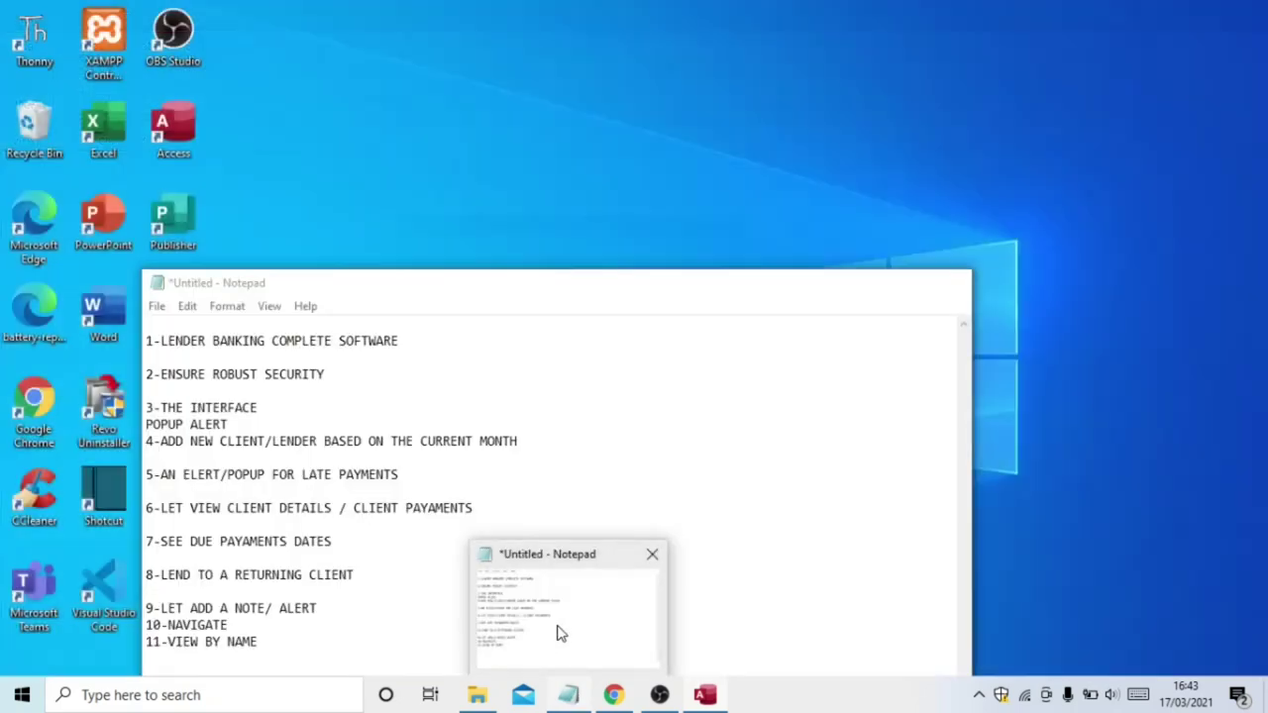
left_click(558, 634)
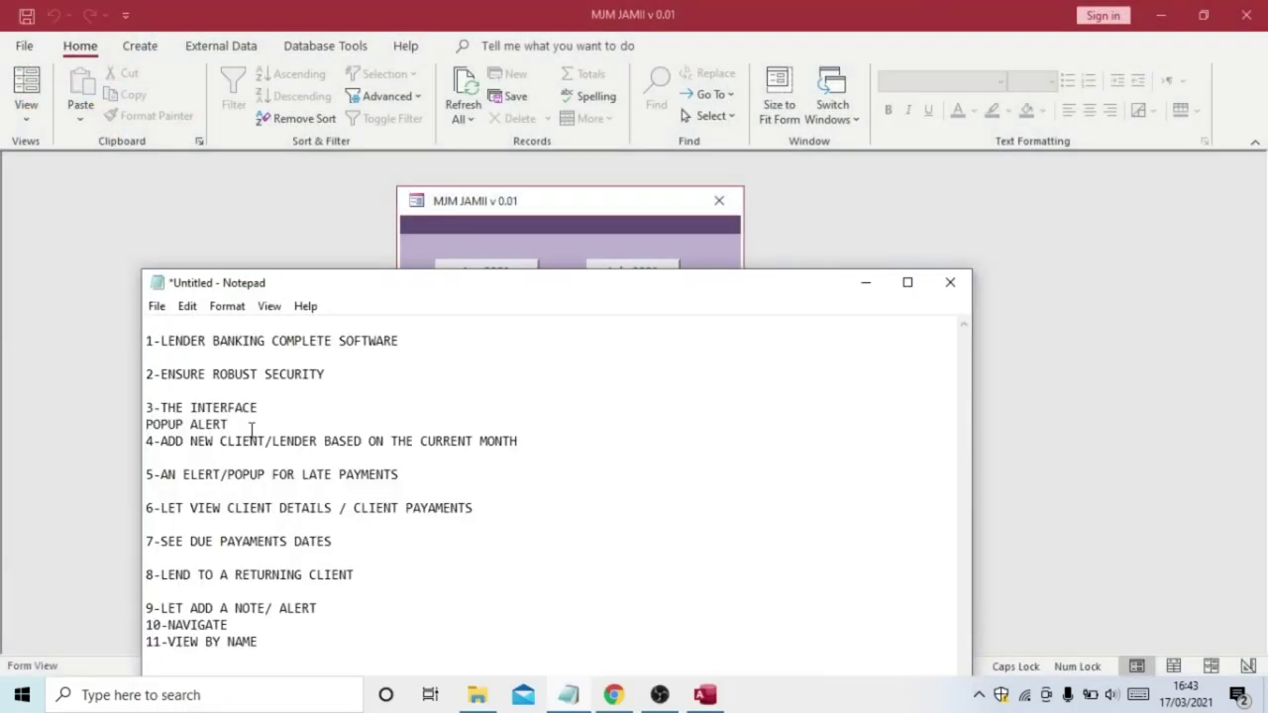
left_click_drag(229, 424, 146, 424)
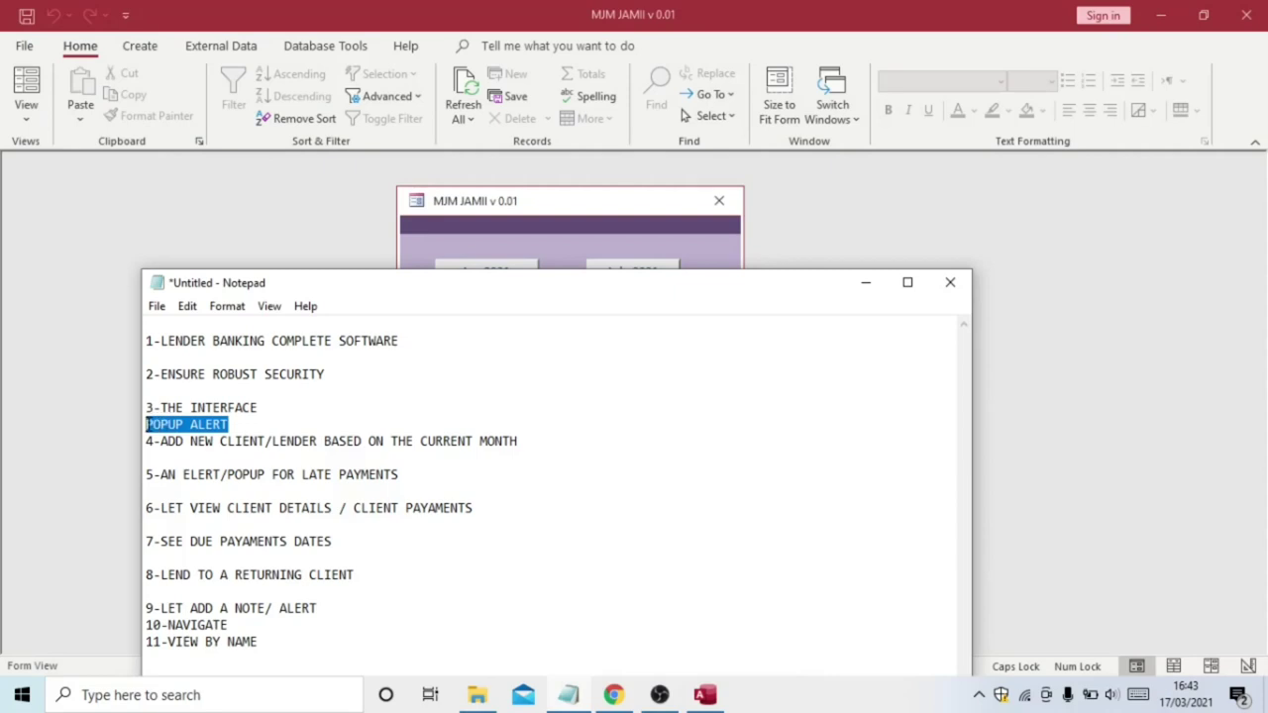
left_click(238, 424)
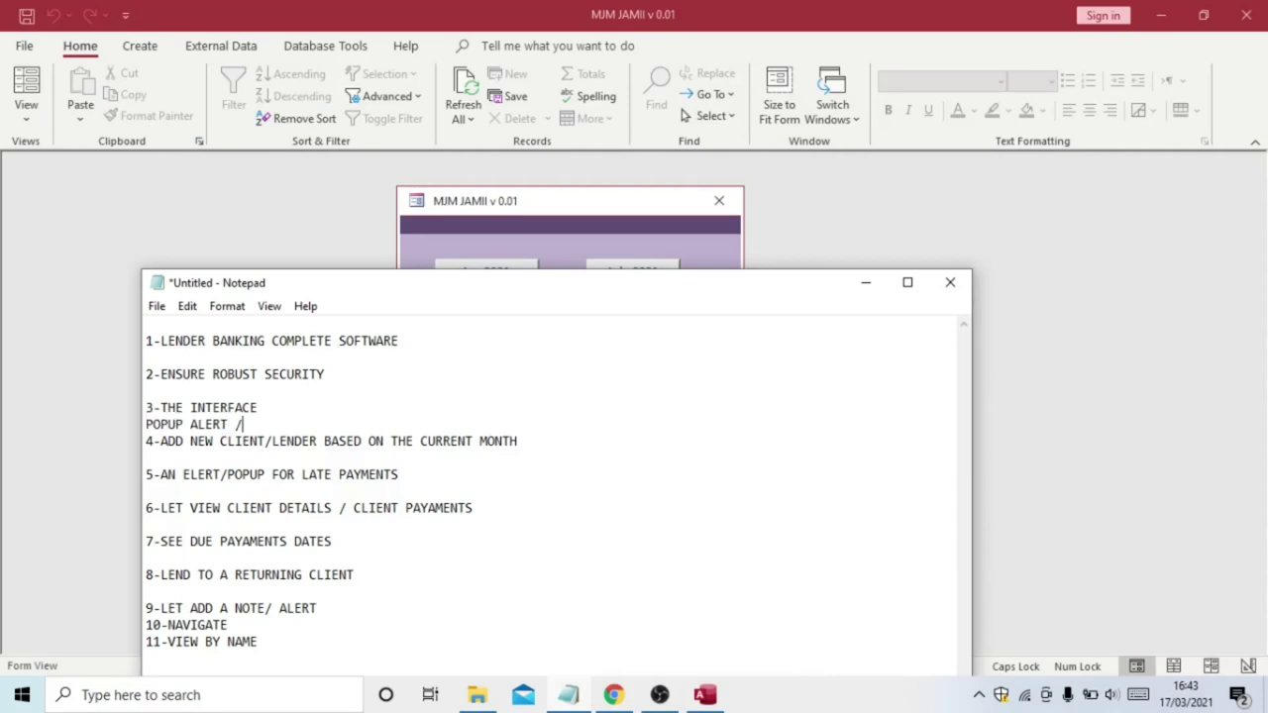
type("/THE ALERT ASSU")
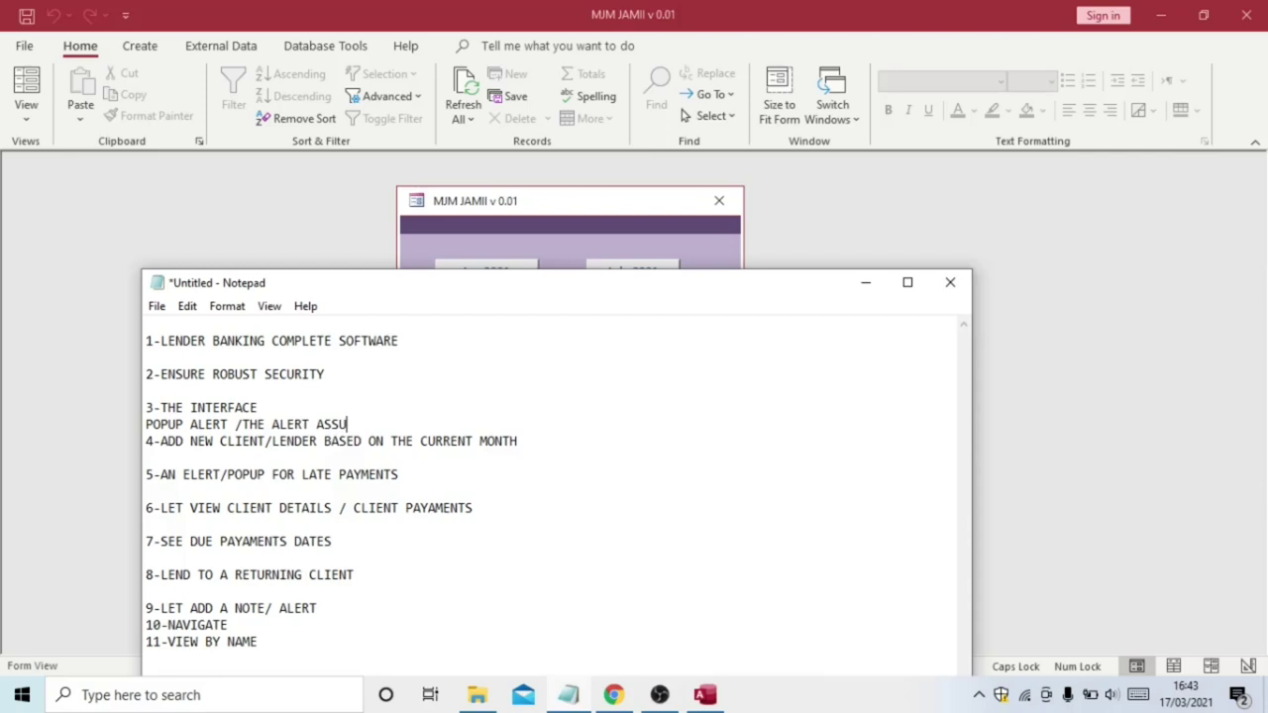
type("ME THAT ALL CLIE")
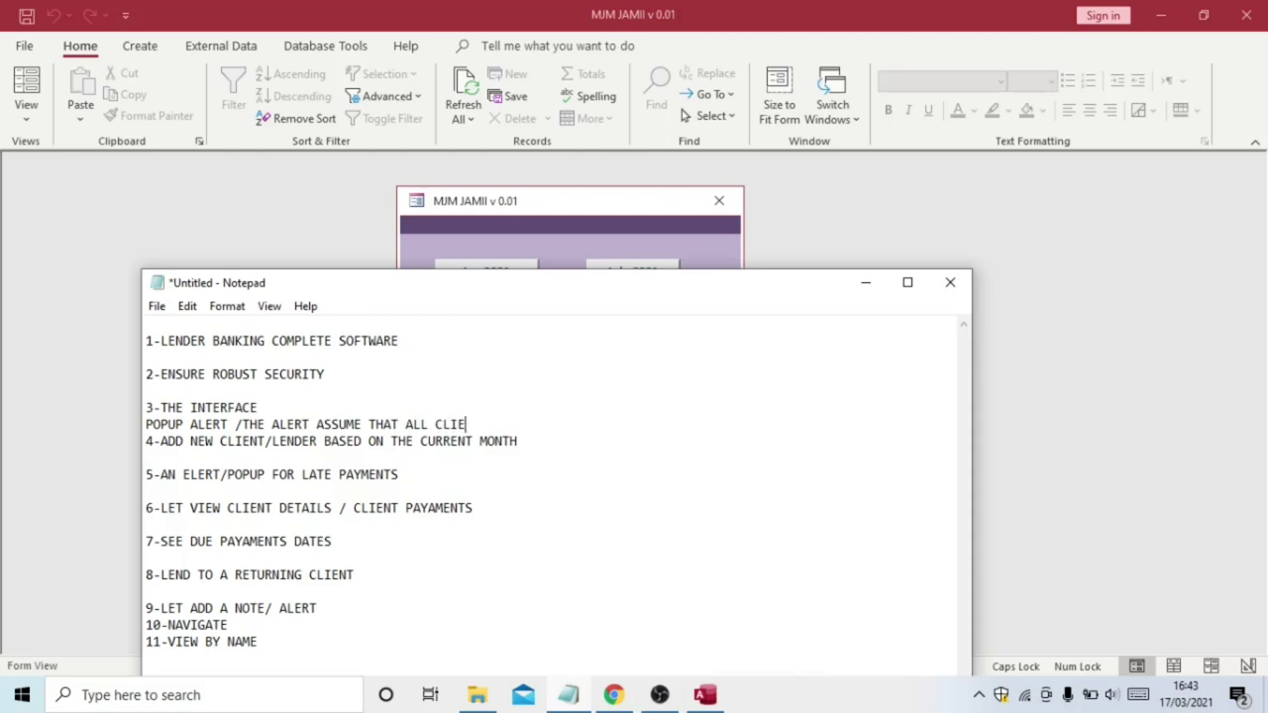
type("NTS HAVE PAID WHEN THERE")
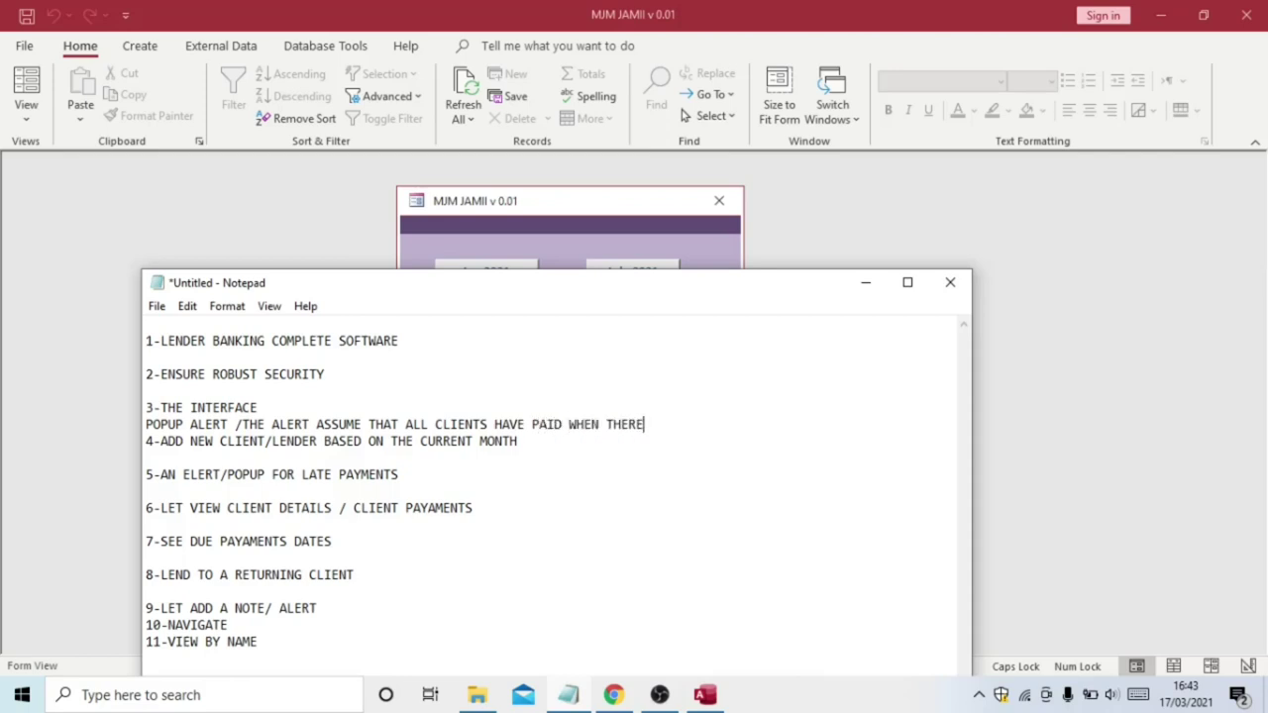
type(" IS NO LENDER.")
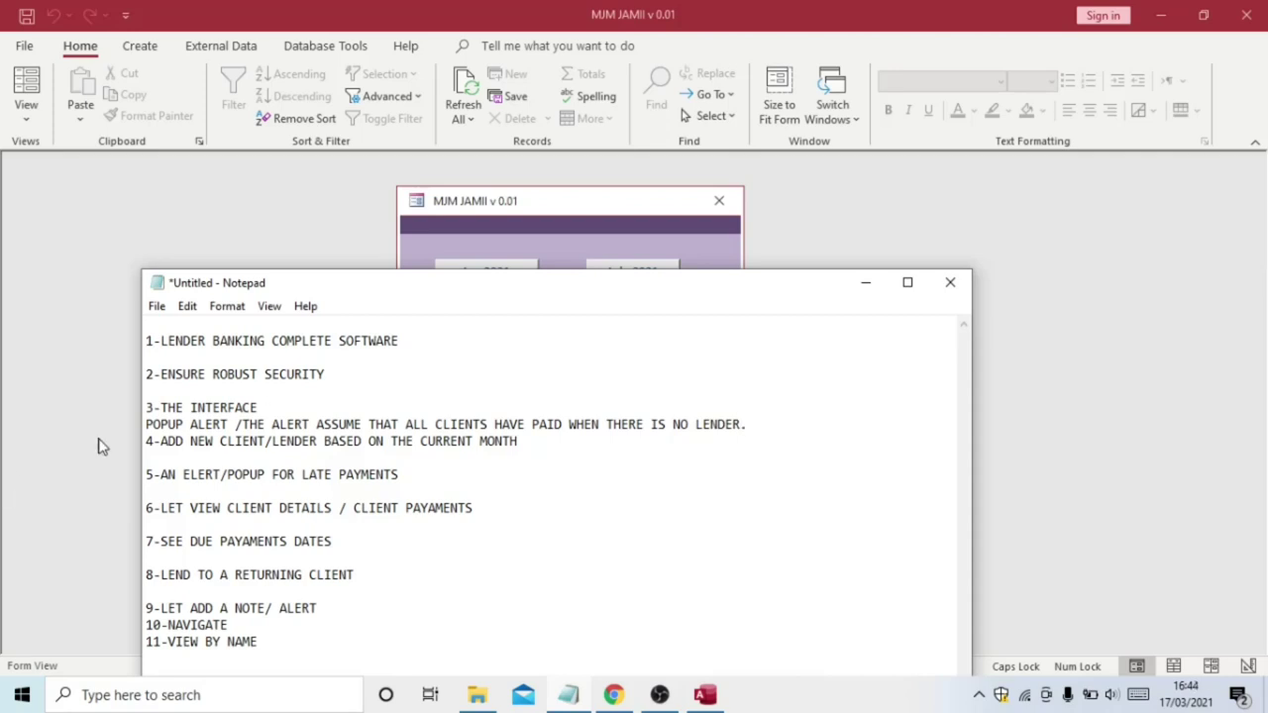
left_click(145, 340)
key("BackSpace")
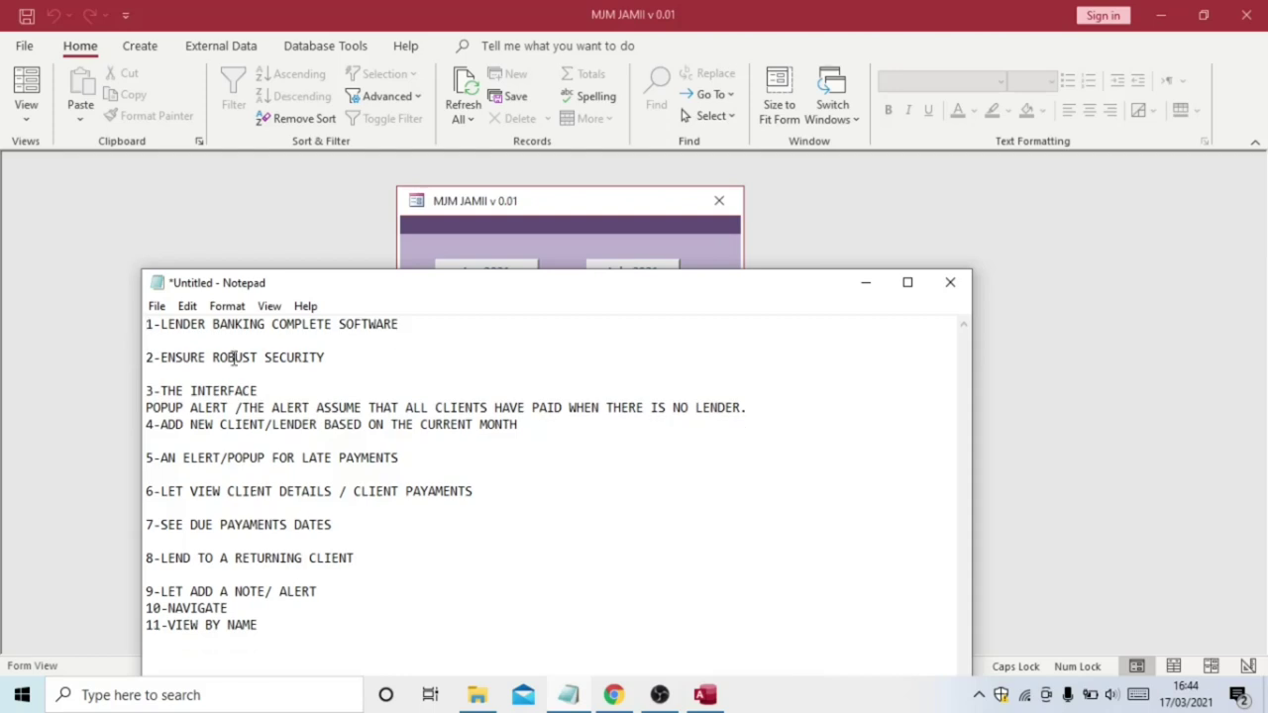
Dismiss the March warning, review the add-new-client note, and go to Register New Customer from the dashboard
left_click(819, 236)
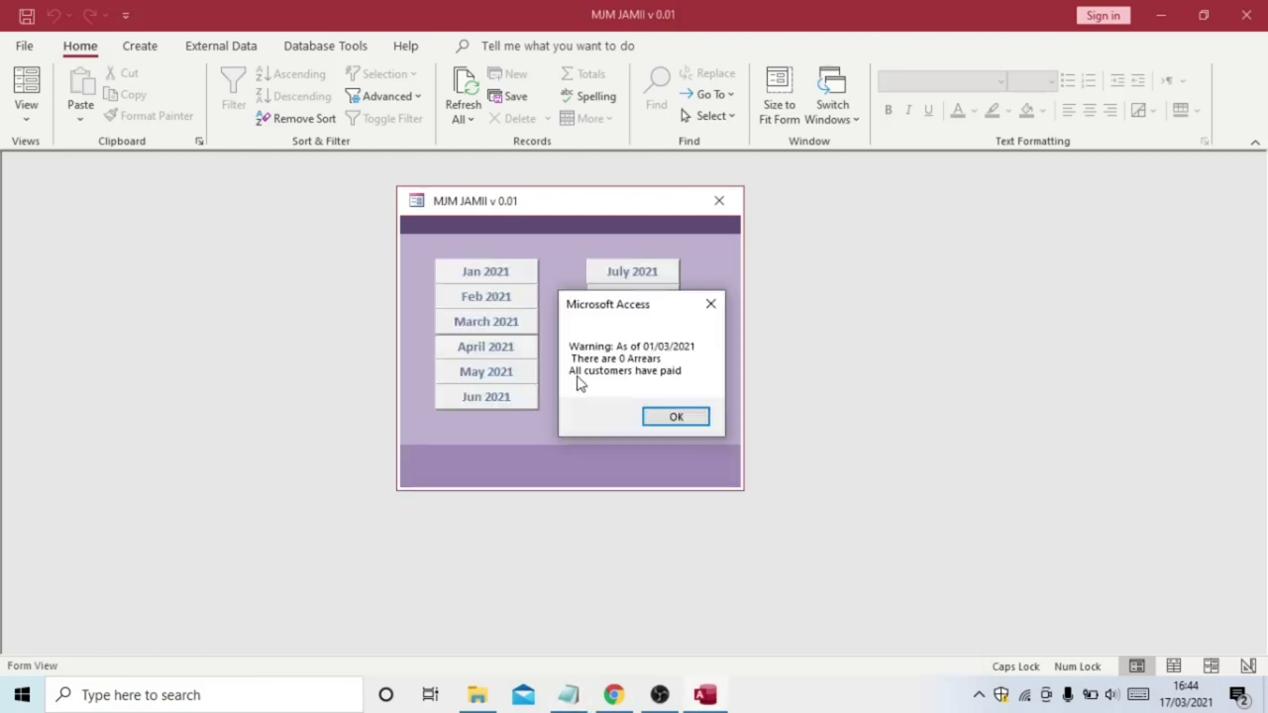
left_click(674, 417)
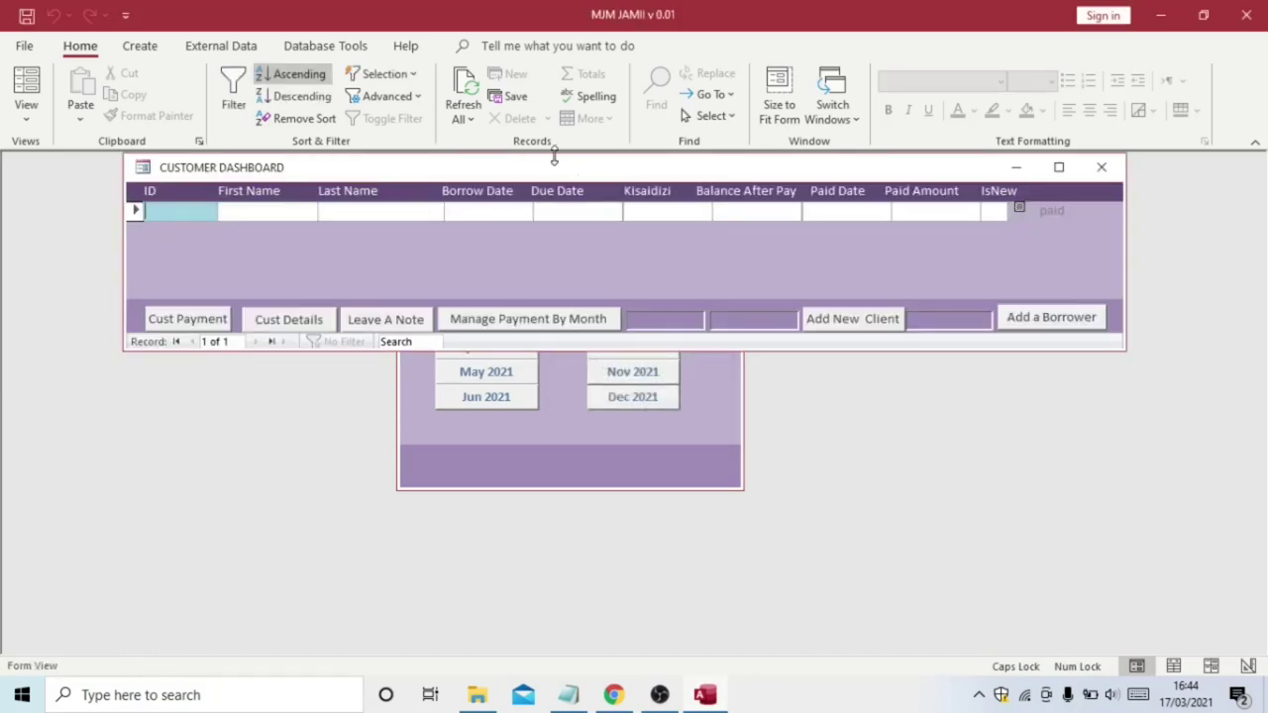
mouse_move(568, 688)
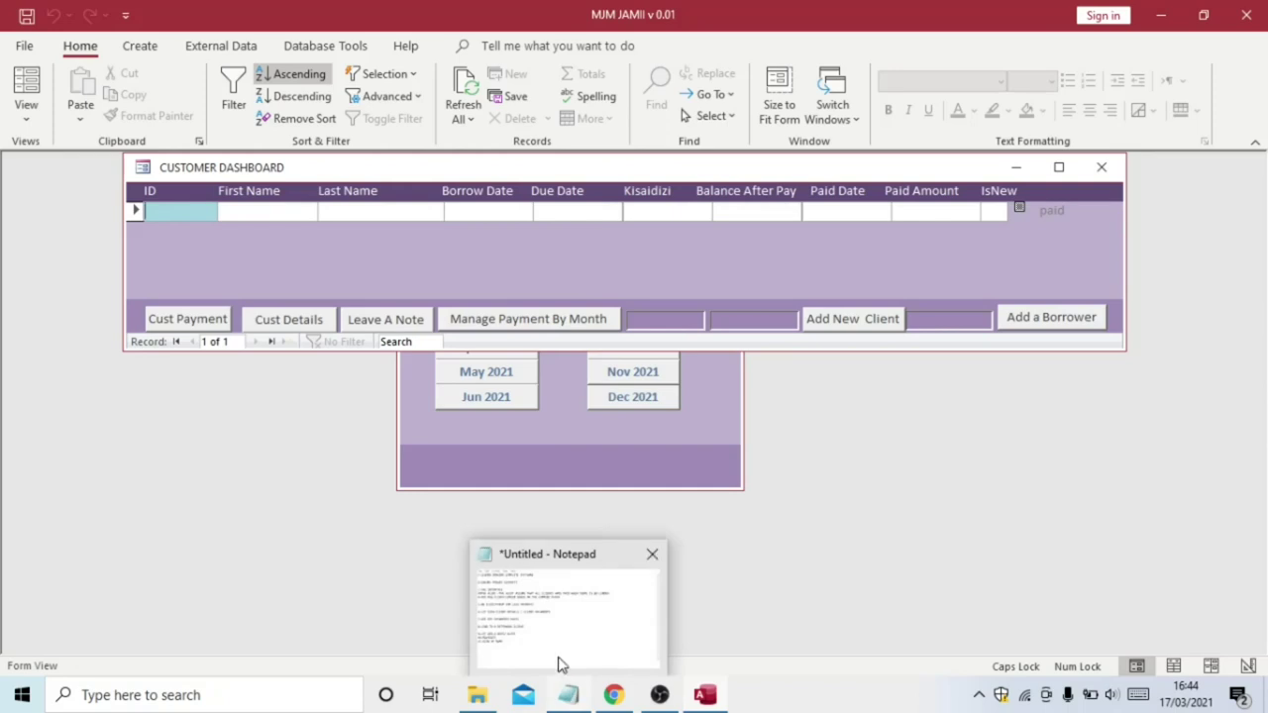
left_click(558, 652)
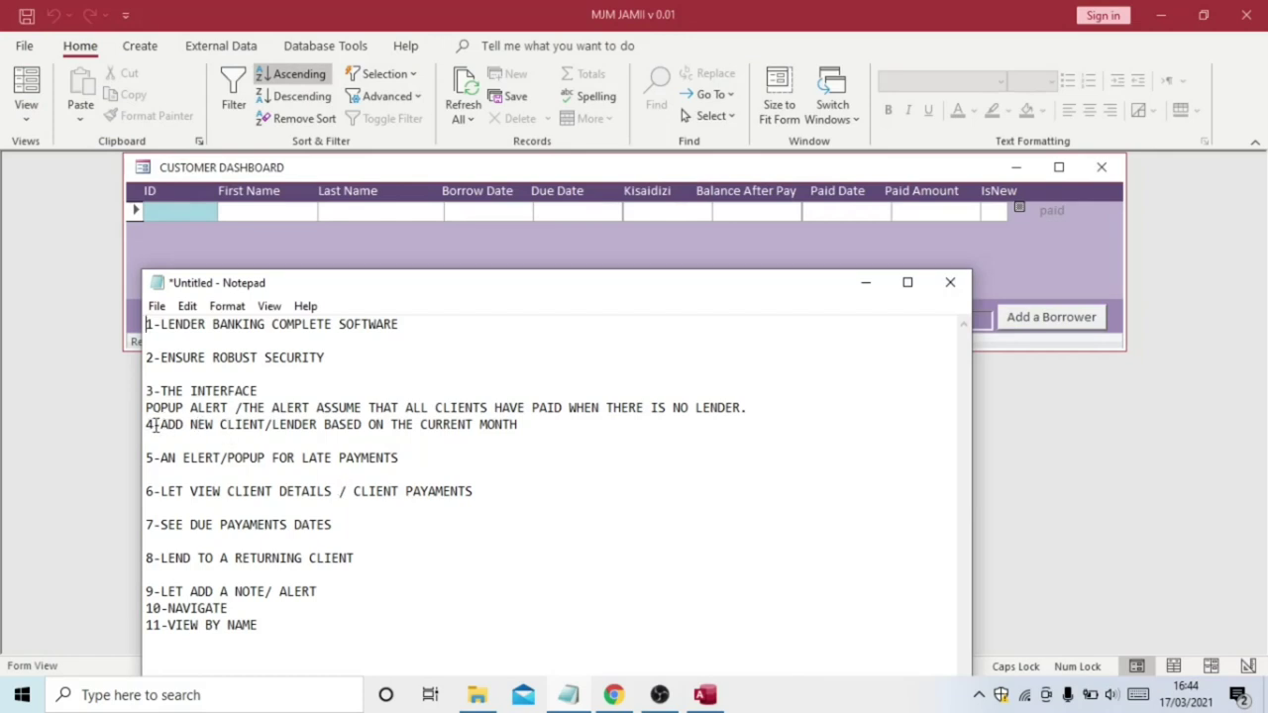
left_click_drag(161, 424, 524, 424)
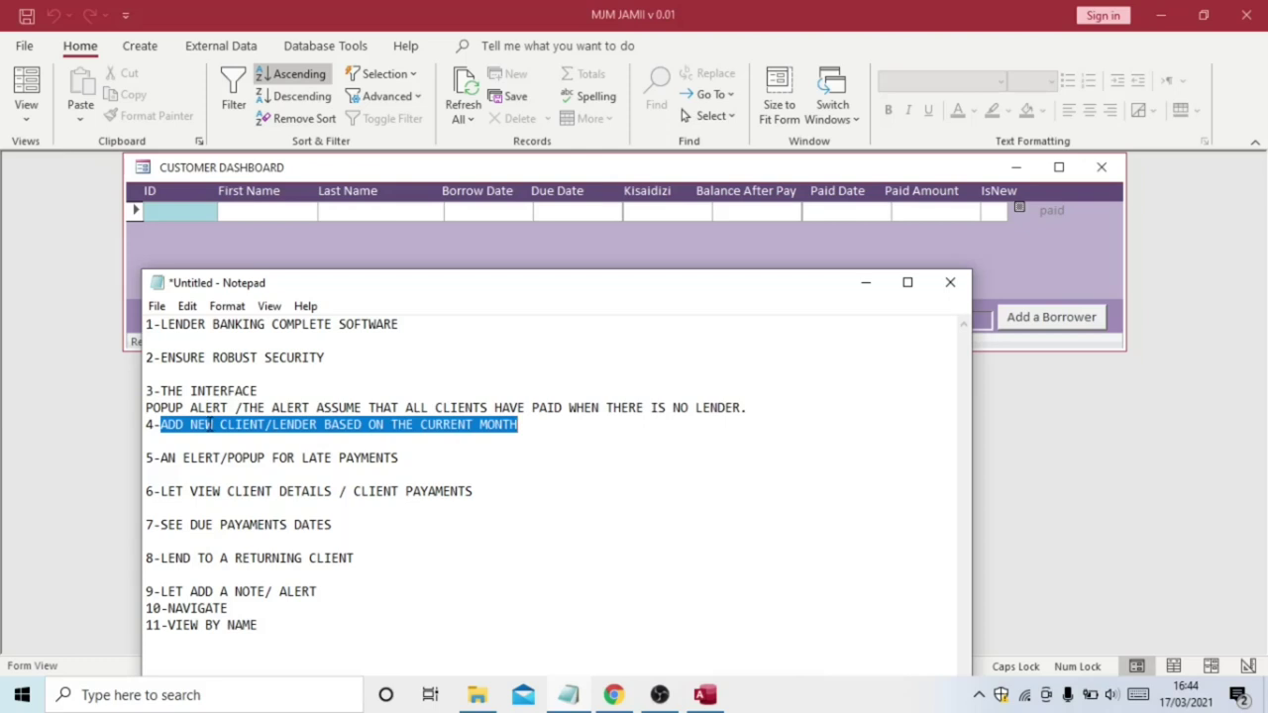
left_click(210, 424)
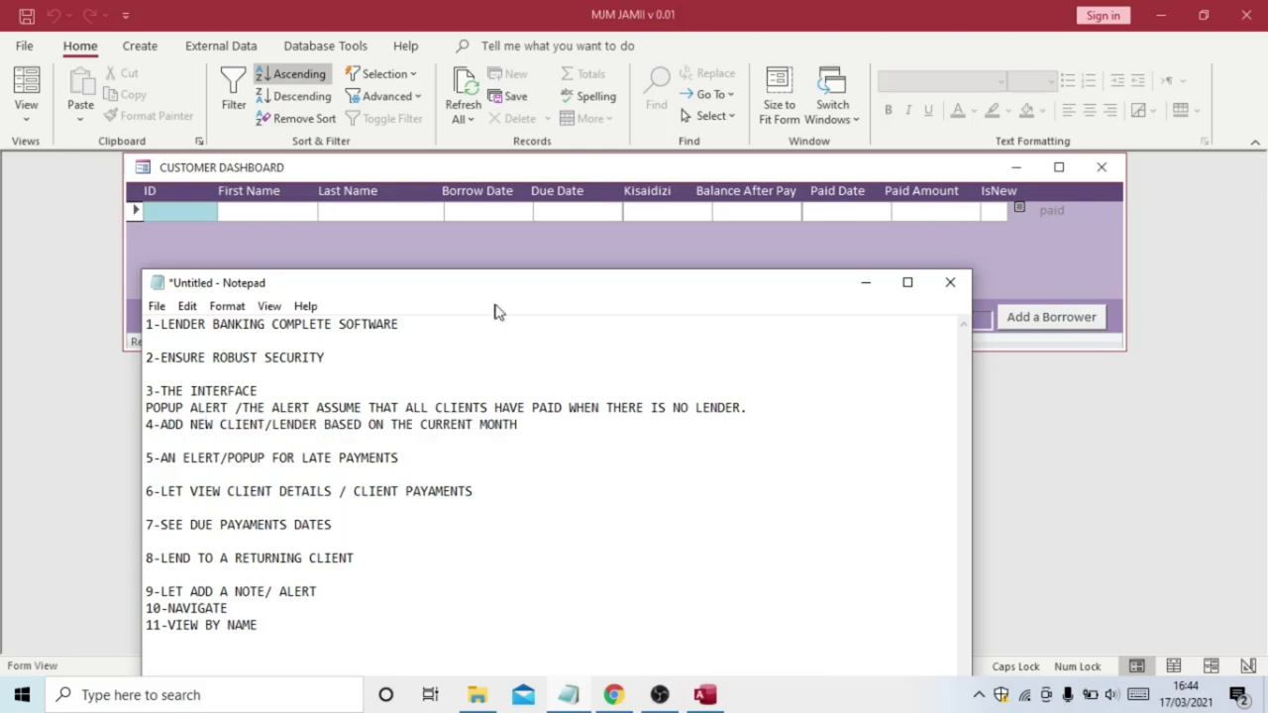
left_click(520, 235)
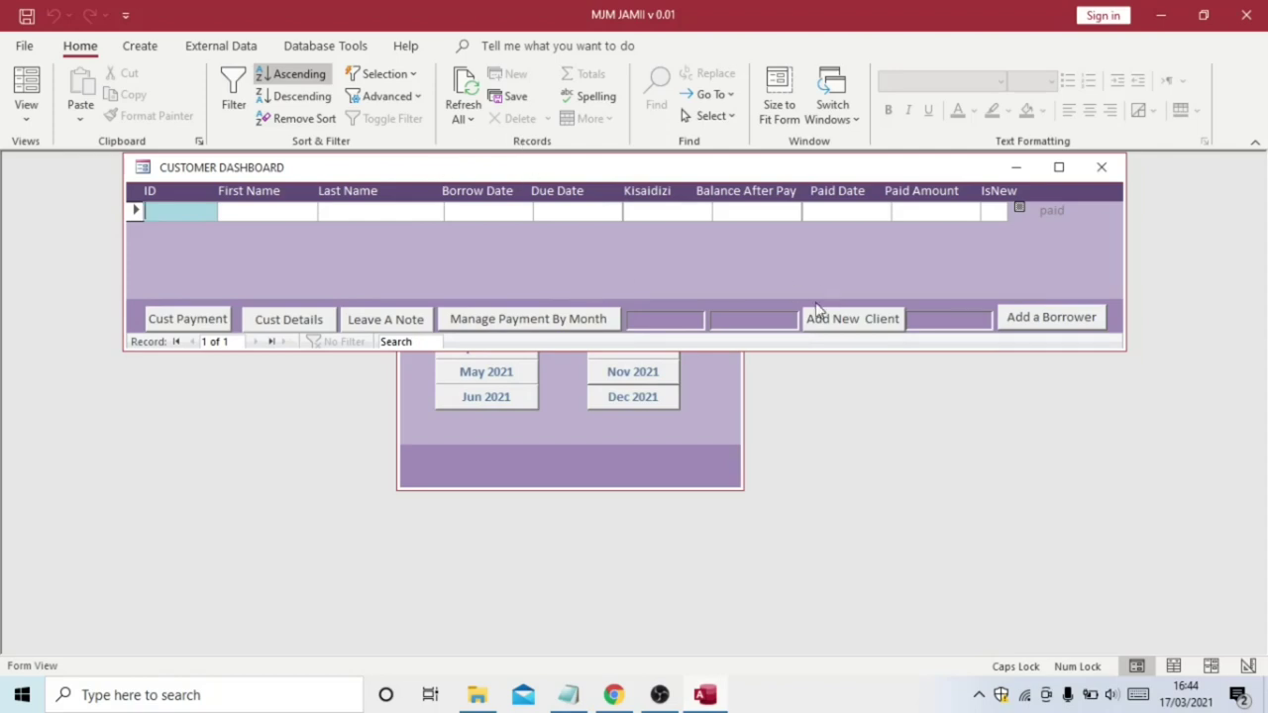
left_click(837, 321)
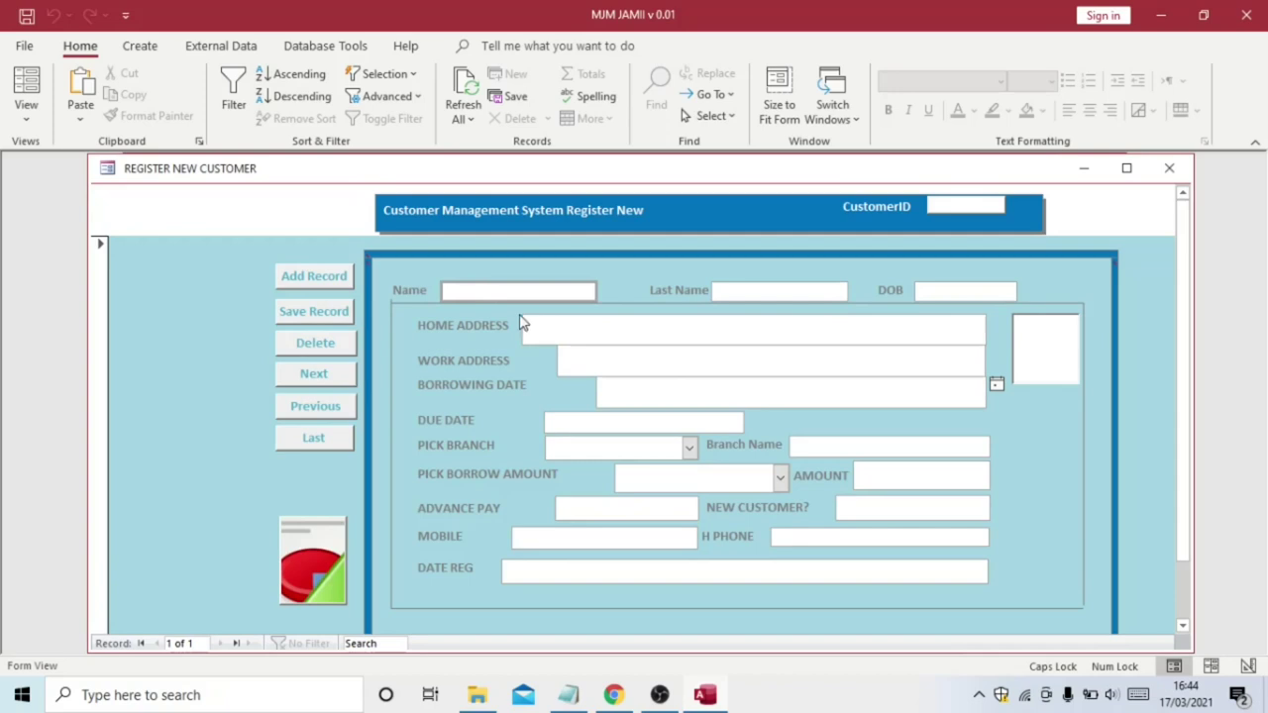
Enter the customer's first and last names and pick the date of birth from the calendar
left_click(474, 292)
type("KILIMA")
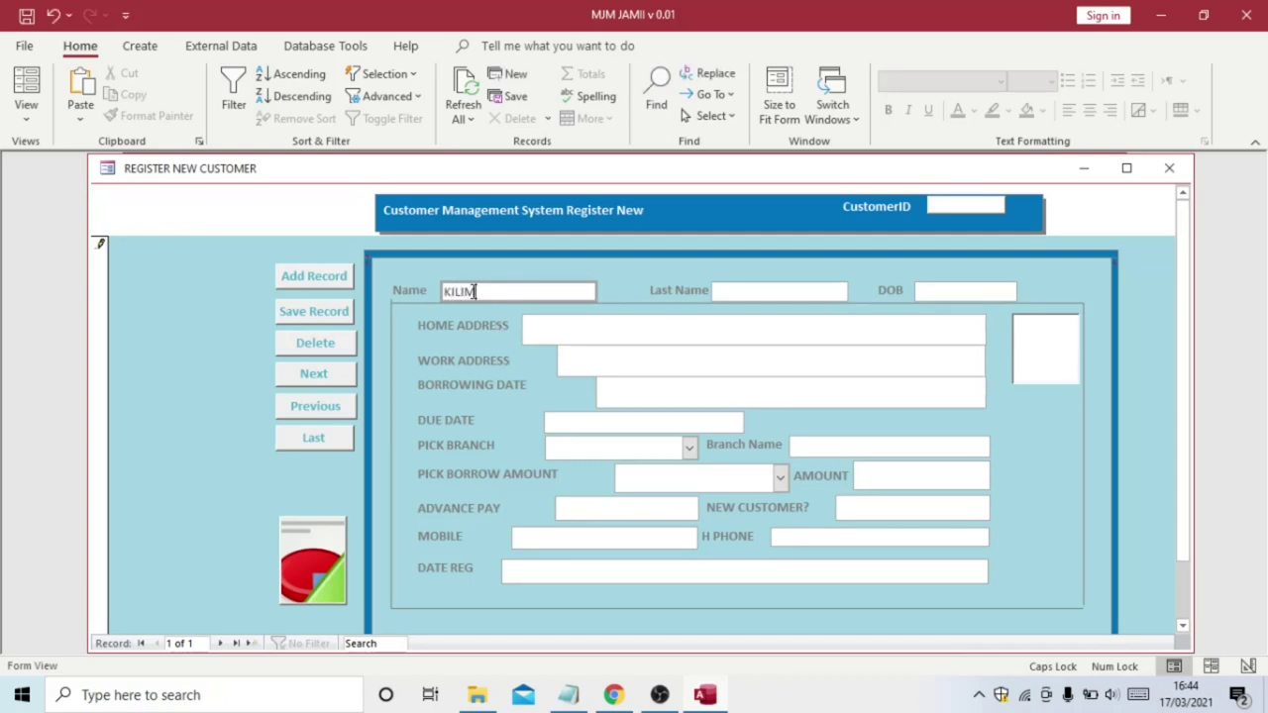
left_click(759, 291)
type("LIKIL")
key("BackSpace")
key("BackSpace")
key("BackSpace")
key("BackSpace")
type("KILIMA")
left_click(938, 291)
left_click(1027, 290)
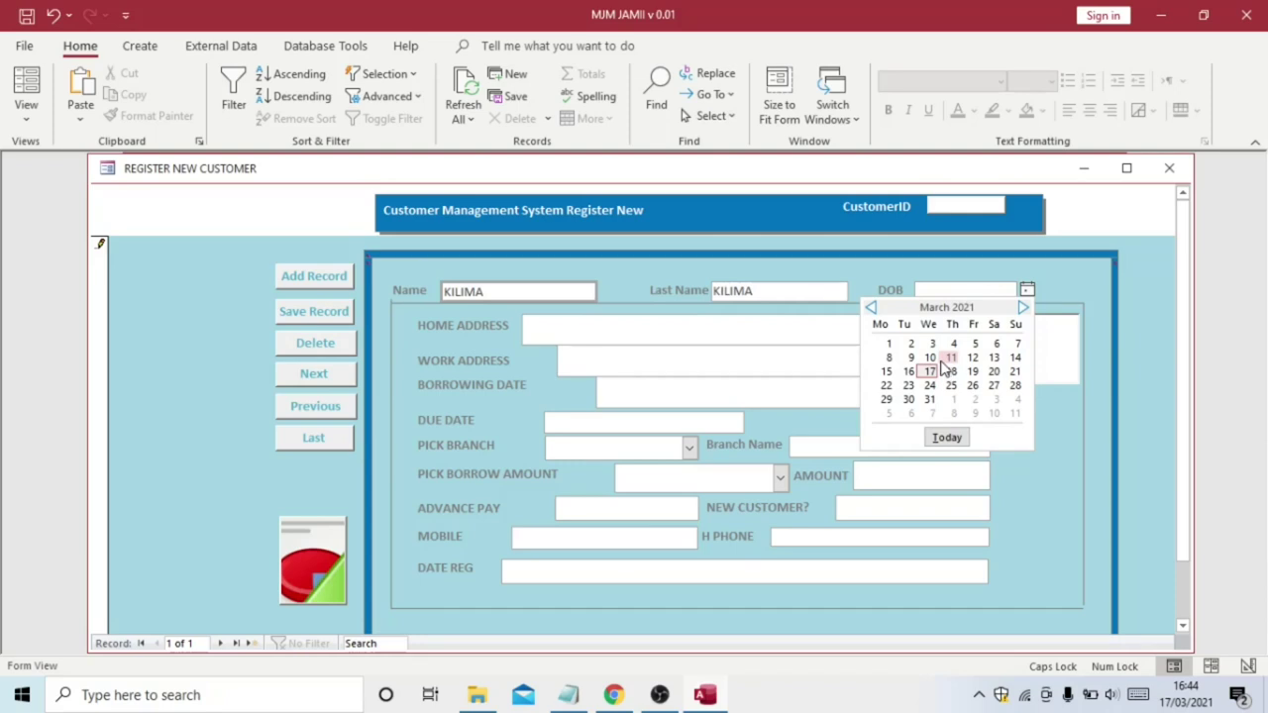
left_click(931, 372)
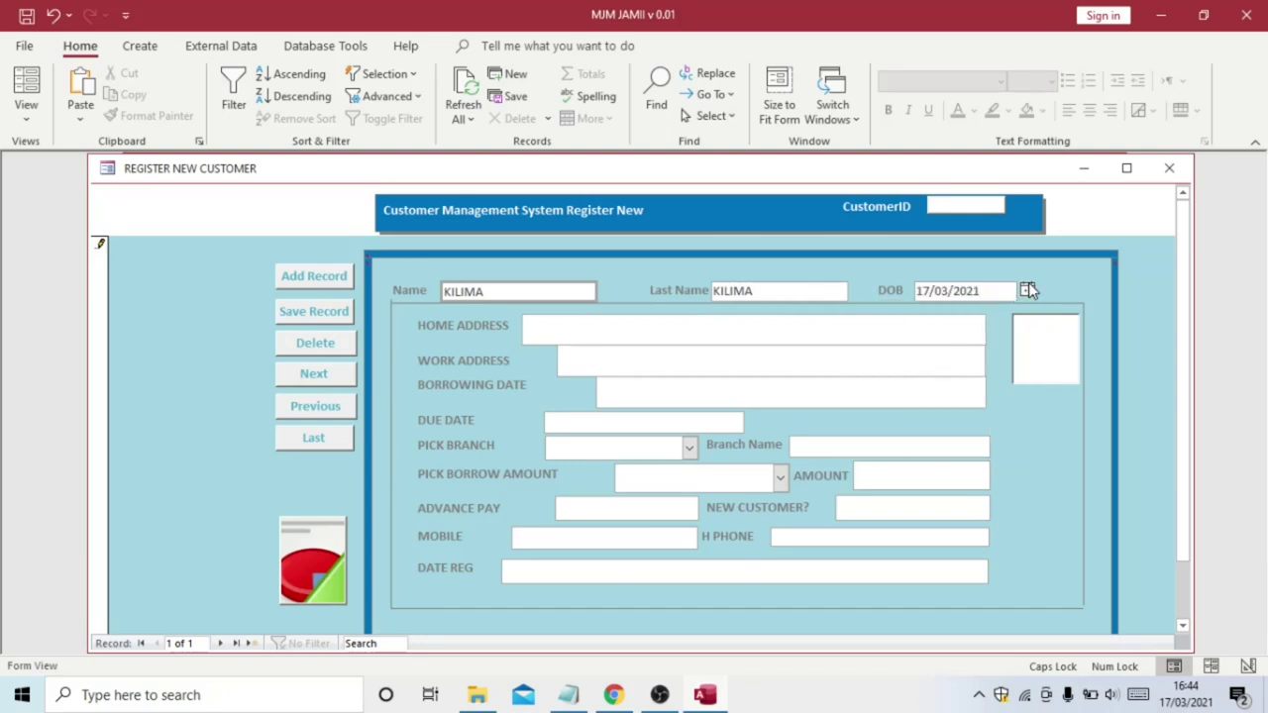
Fill in the customer's home address and work address
left_click(542, 330)
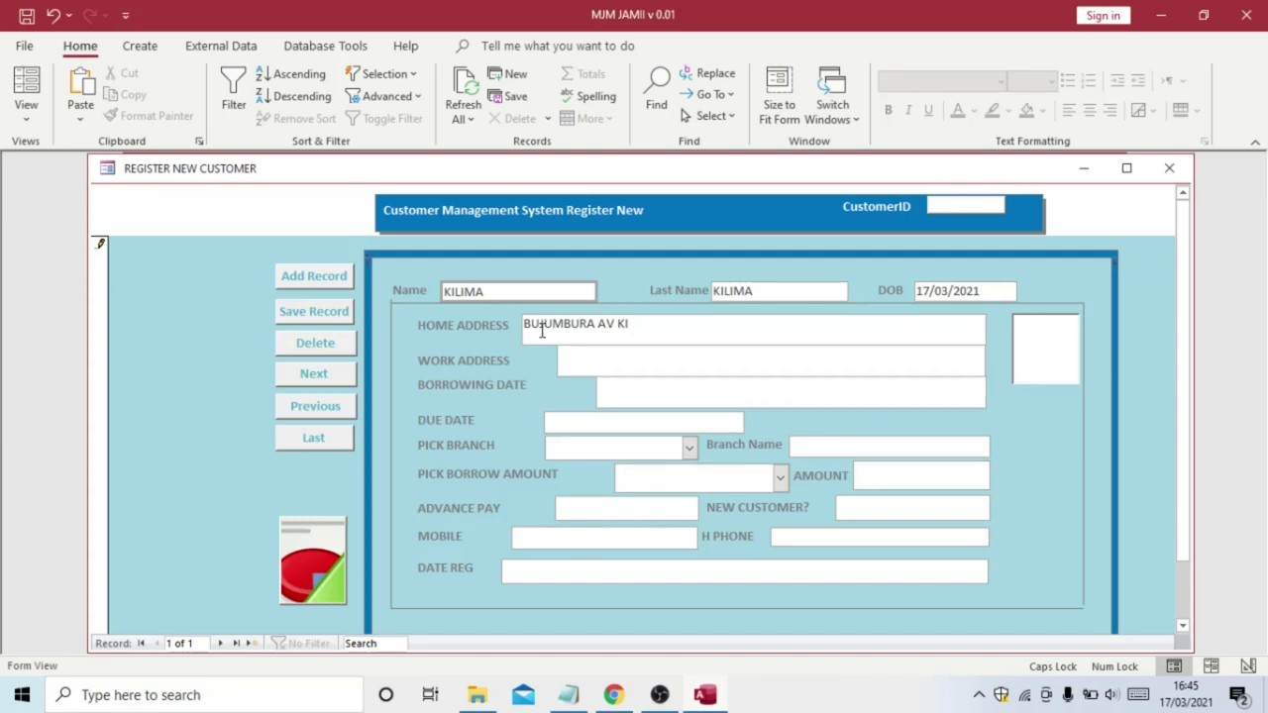
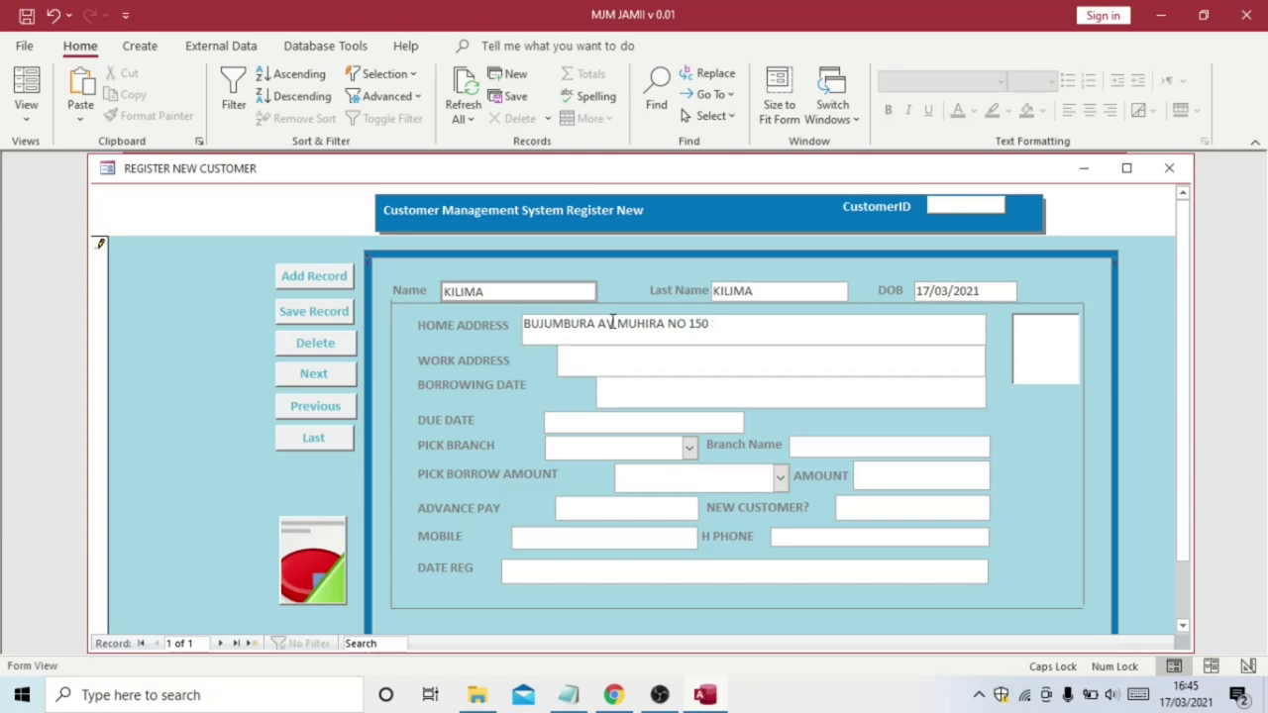
left_click(614, 369)
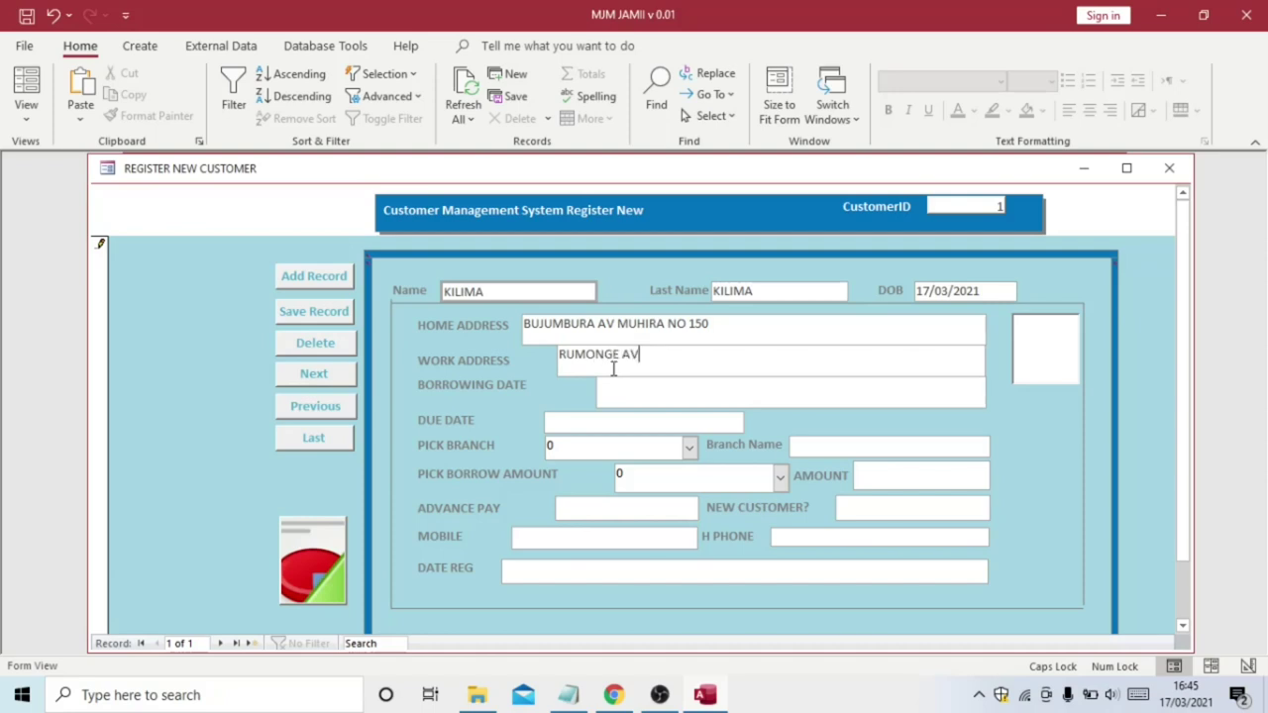
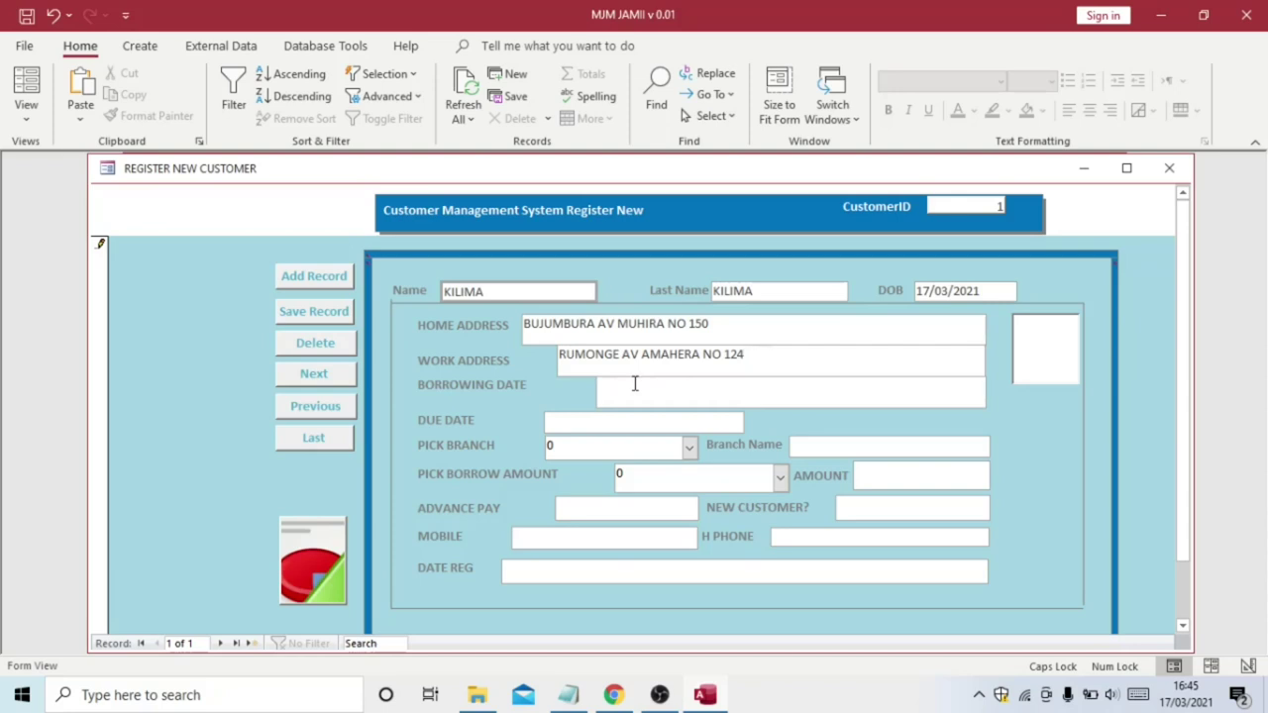
left_click(635, 387)
Set the borrowing date to 17/03/2021 and the due date to 17/04/2021
left_click(997, 384)
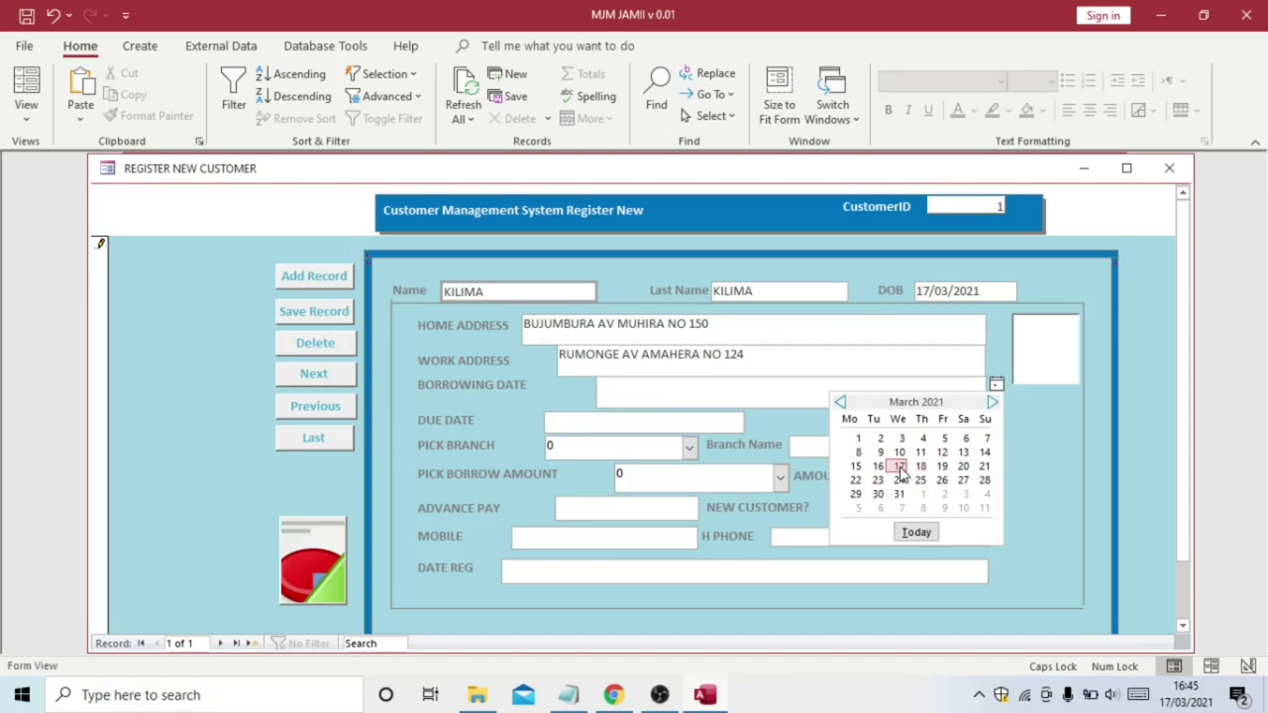
left_click(899, 467)
left_click(578, 425)
left_click(754, 420)
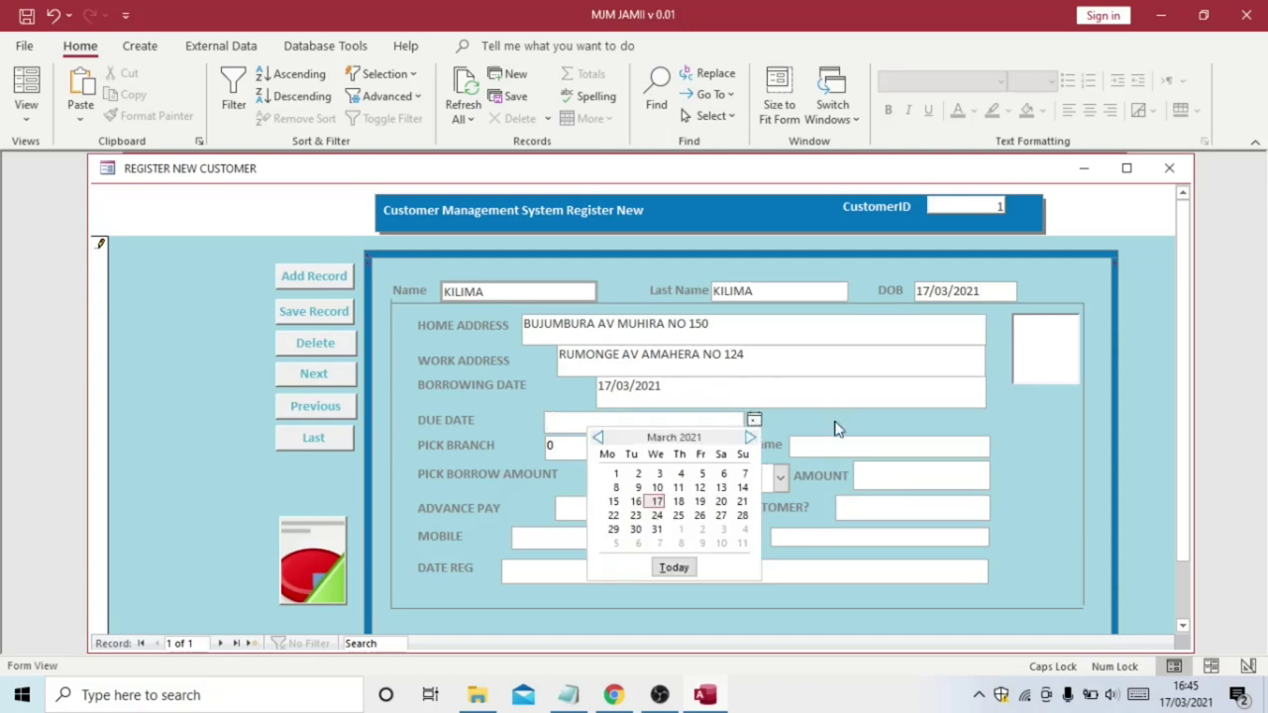
left_click(751, 437)
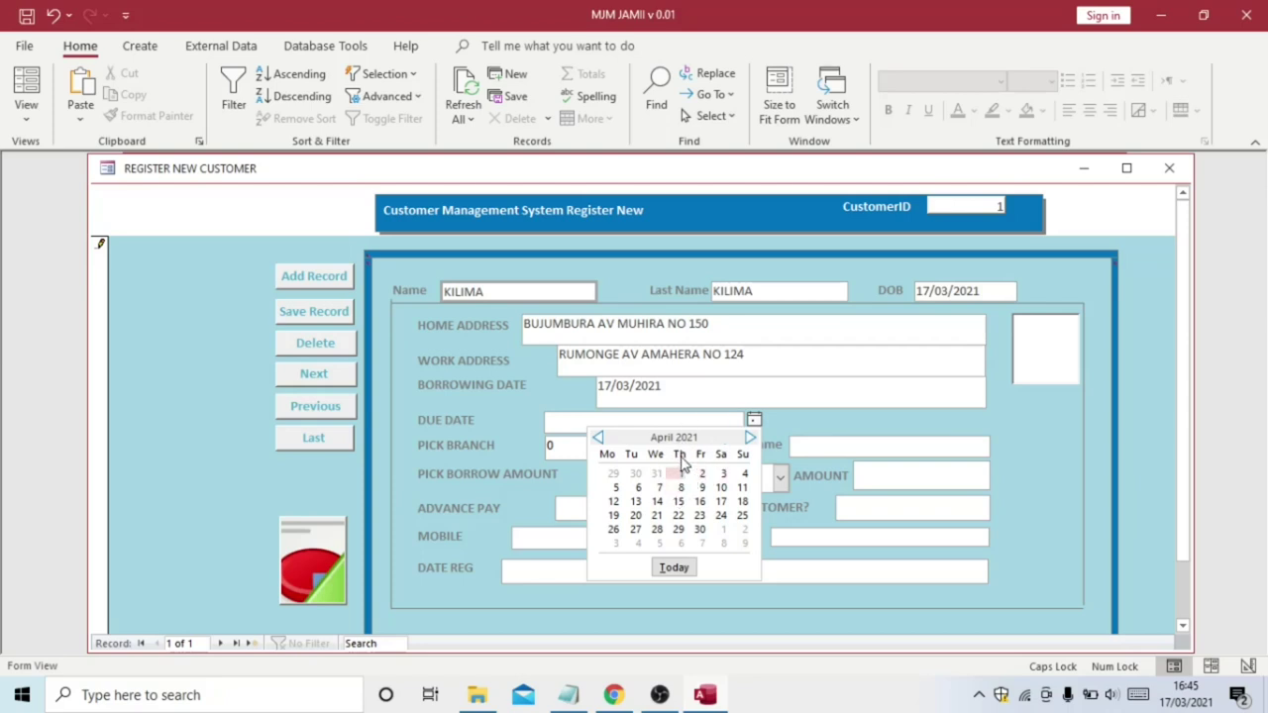
left_click(722, 505)
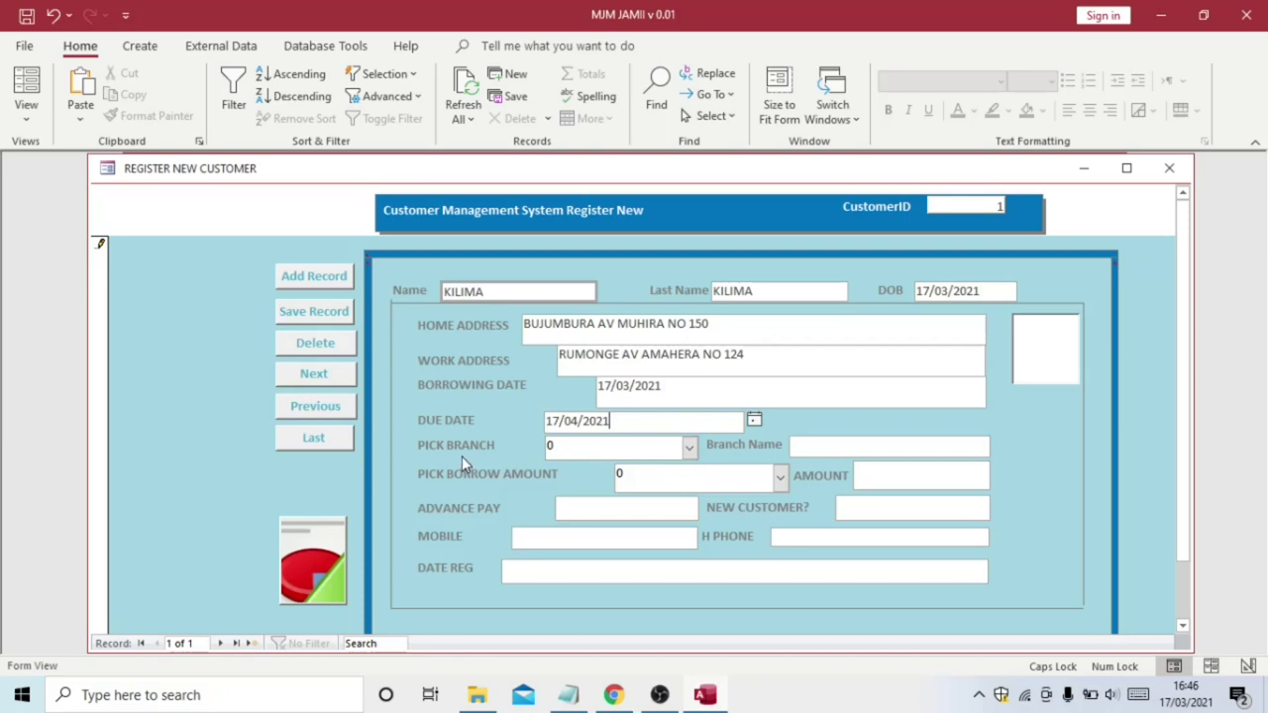
Choose BANK MJM BRANCH, a £15,000.00 loan amount, and 0.00 advance pay
left_click(688, 448)
left_click(660, 507)
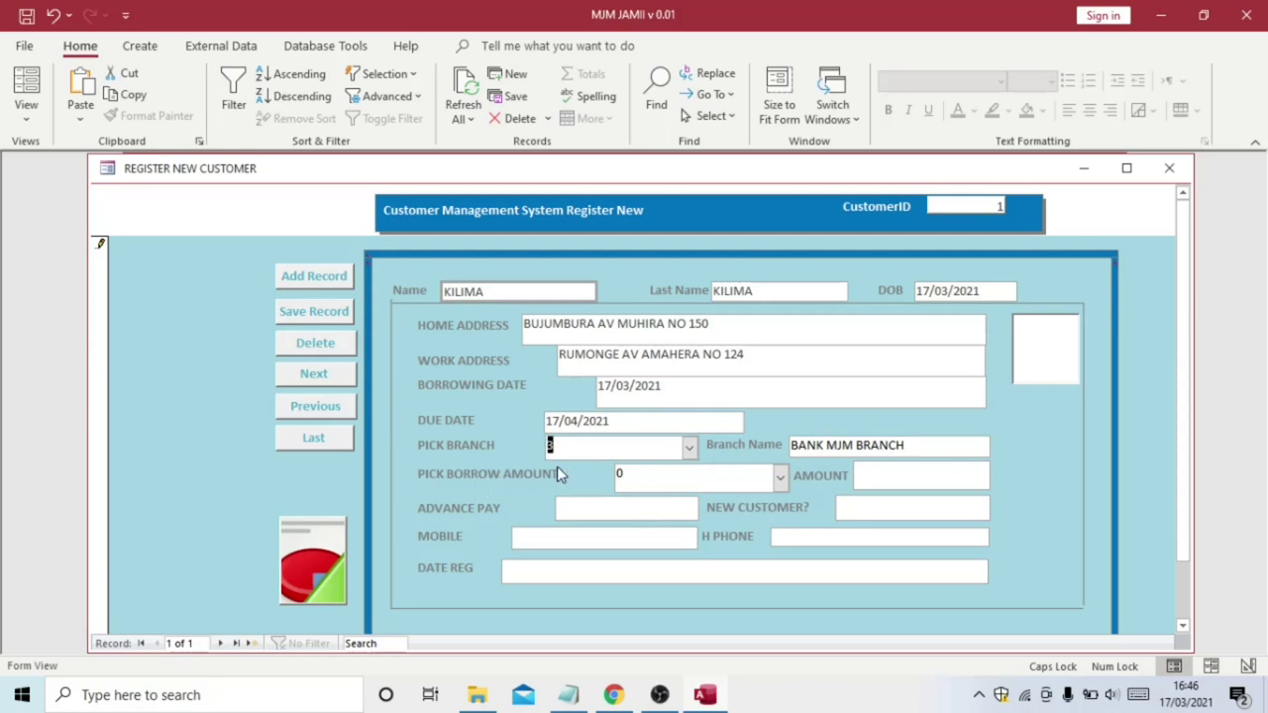
left_click(780, 477)
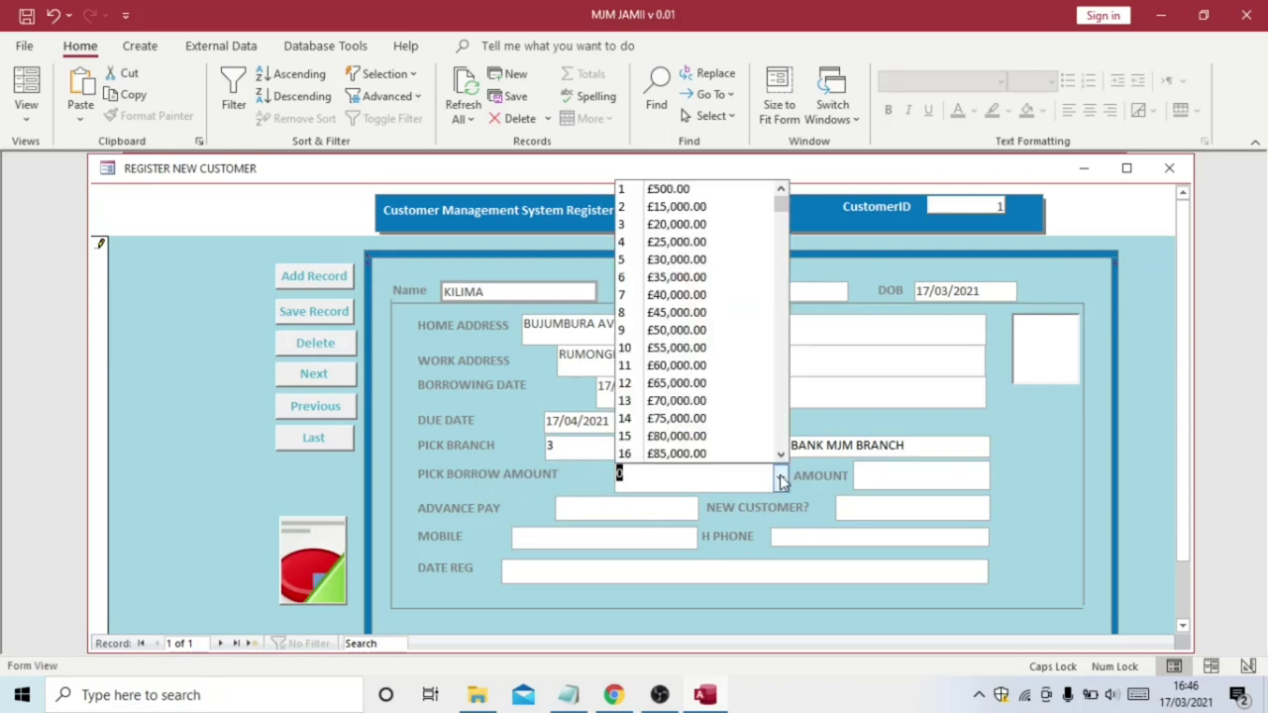
left_click(700, 218)
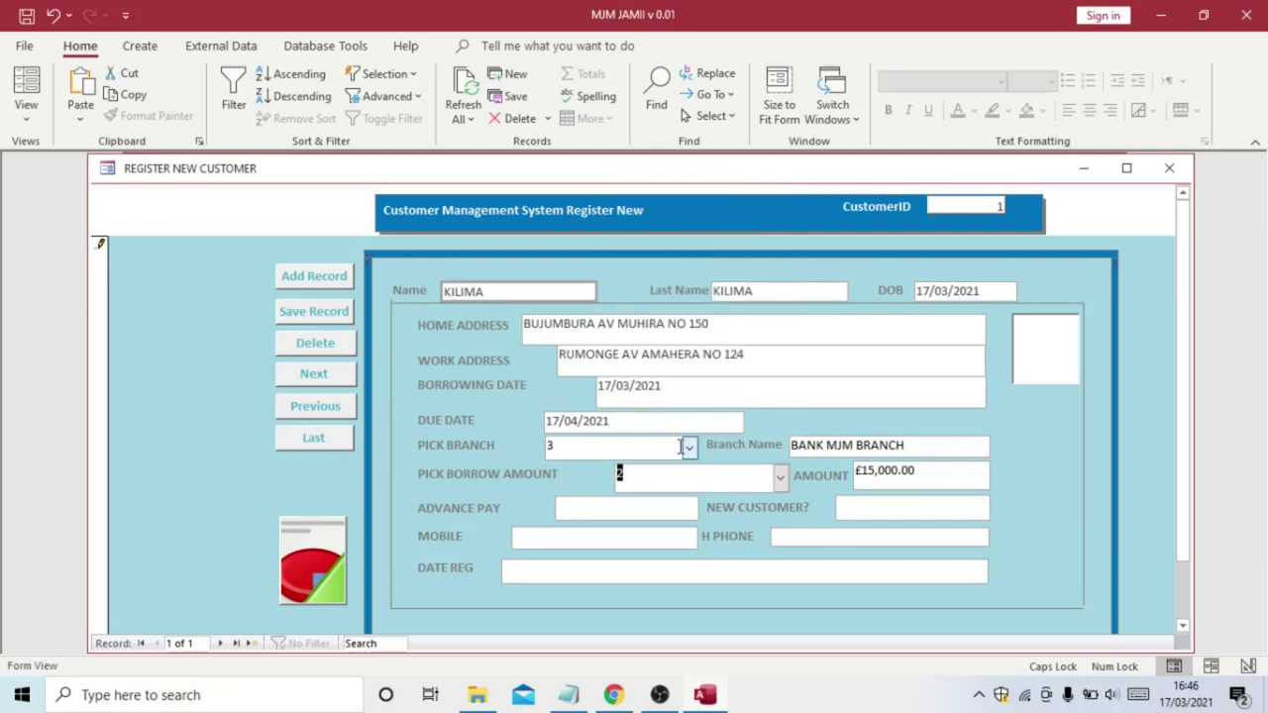
left_click(586, 511)
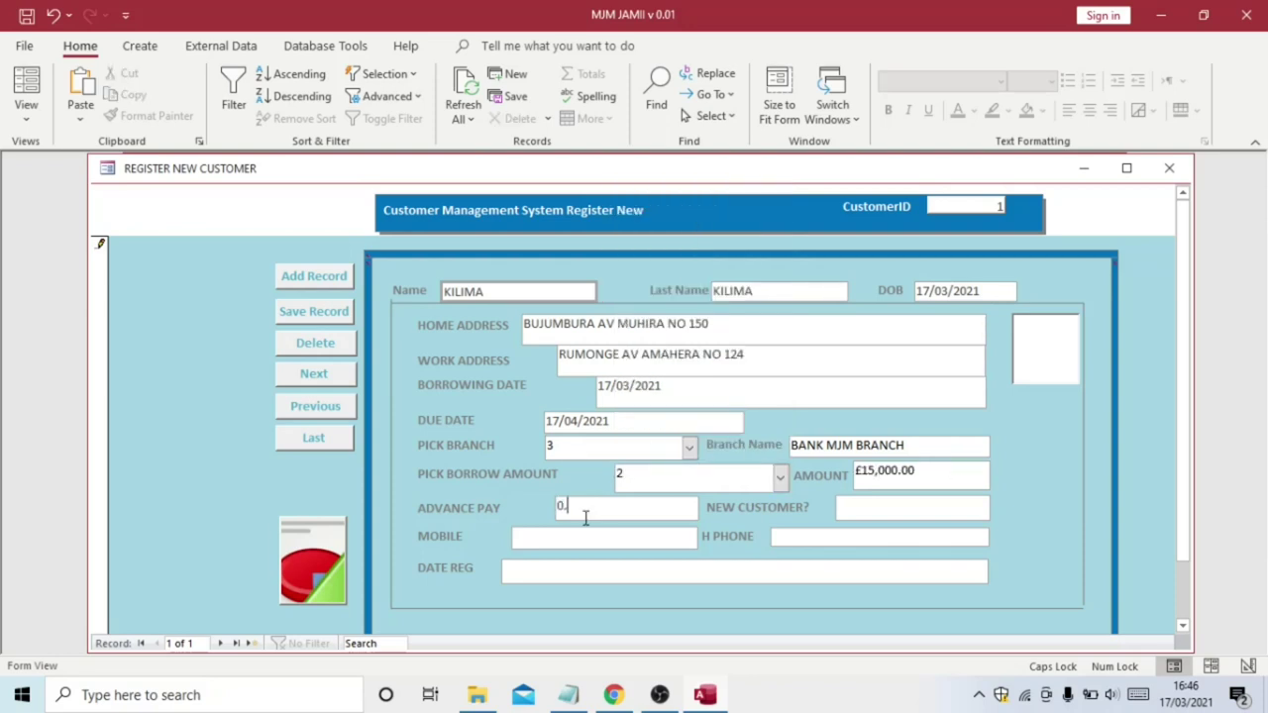
type("0.00")
left_click(872, 509)
left_click(818, 539)
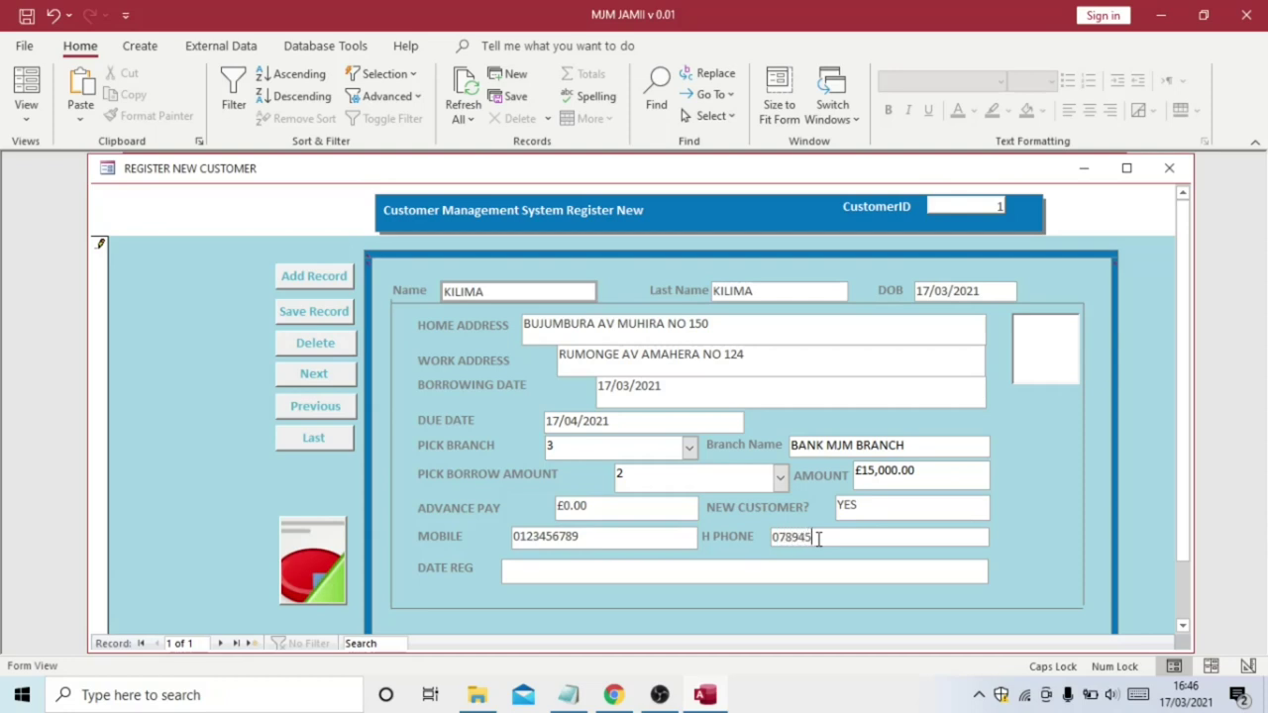
Set the registration date to 17/03/2021
left_click(515, 567)
left_click(999, 569)
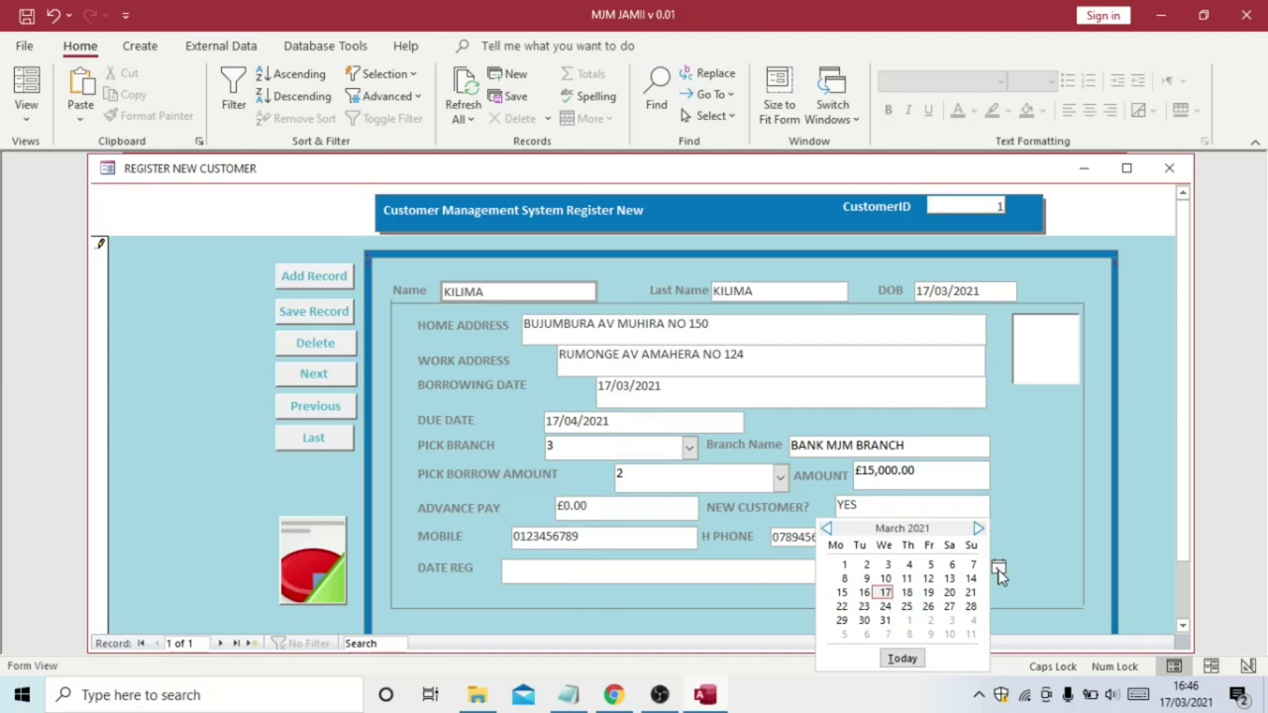
left_click(884, 596)
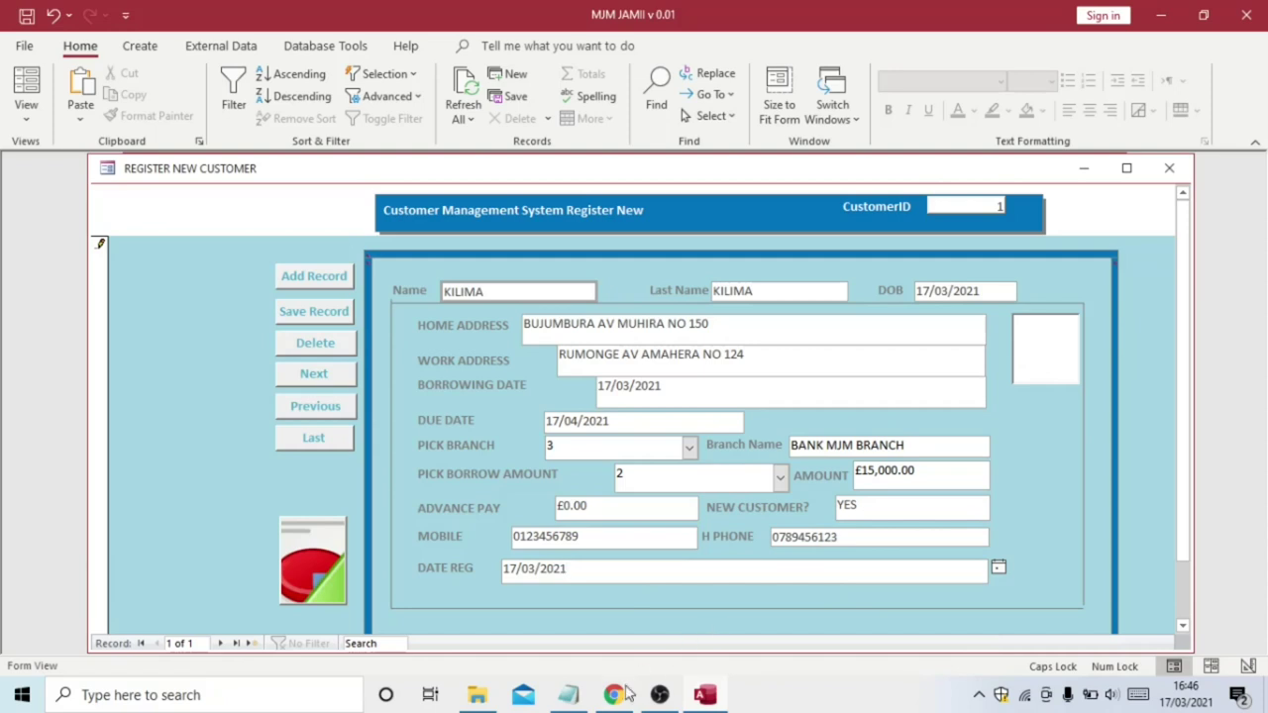
mouse_move(615, 686)
left_click(599, 634)
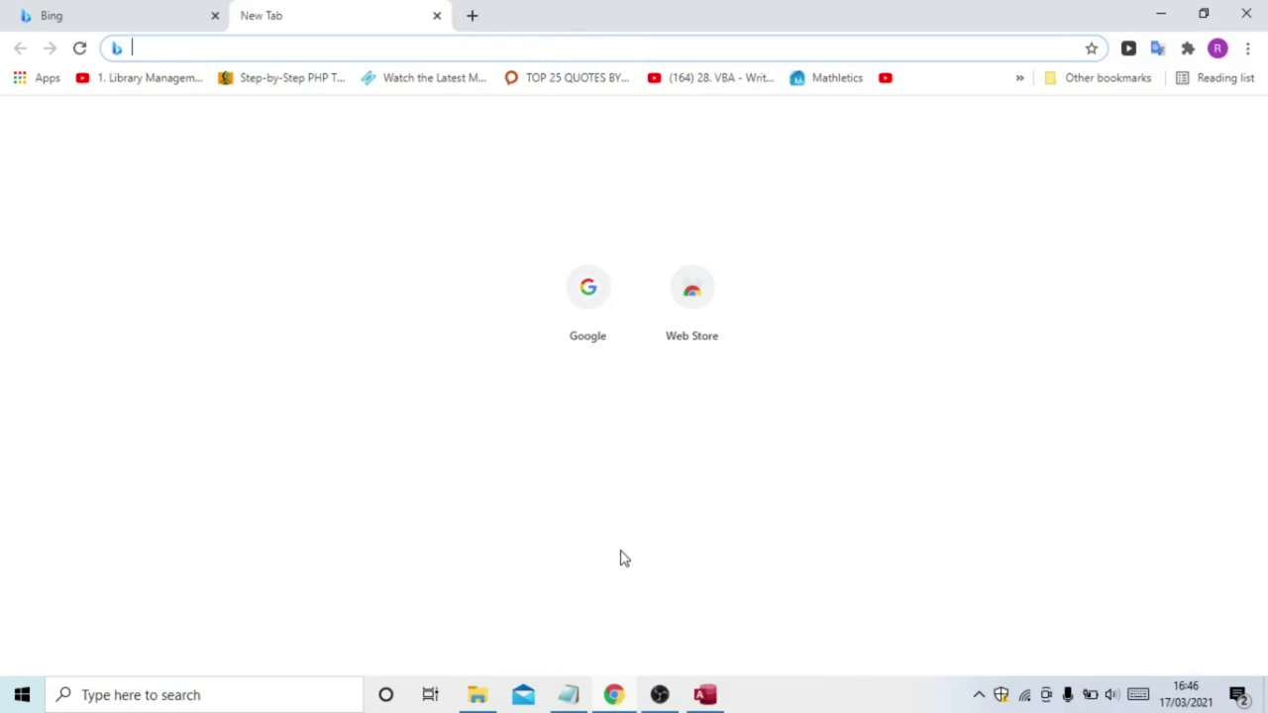
Search Google for 'tupac icon'
type("TUPAC")
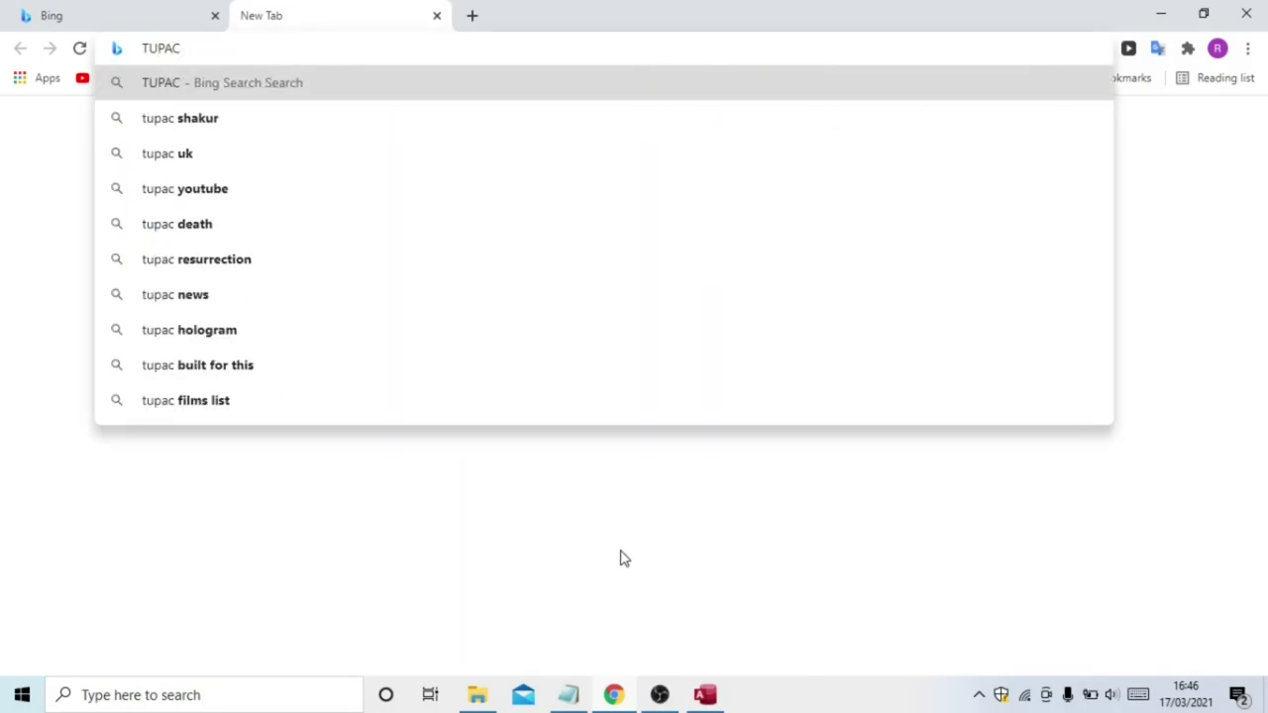
key("BackSpace")
key("BackSpace")
key("BackSpace")
key("BackSpace")
key("BackSpace")
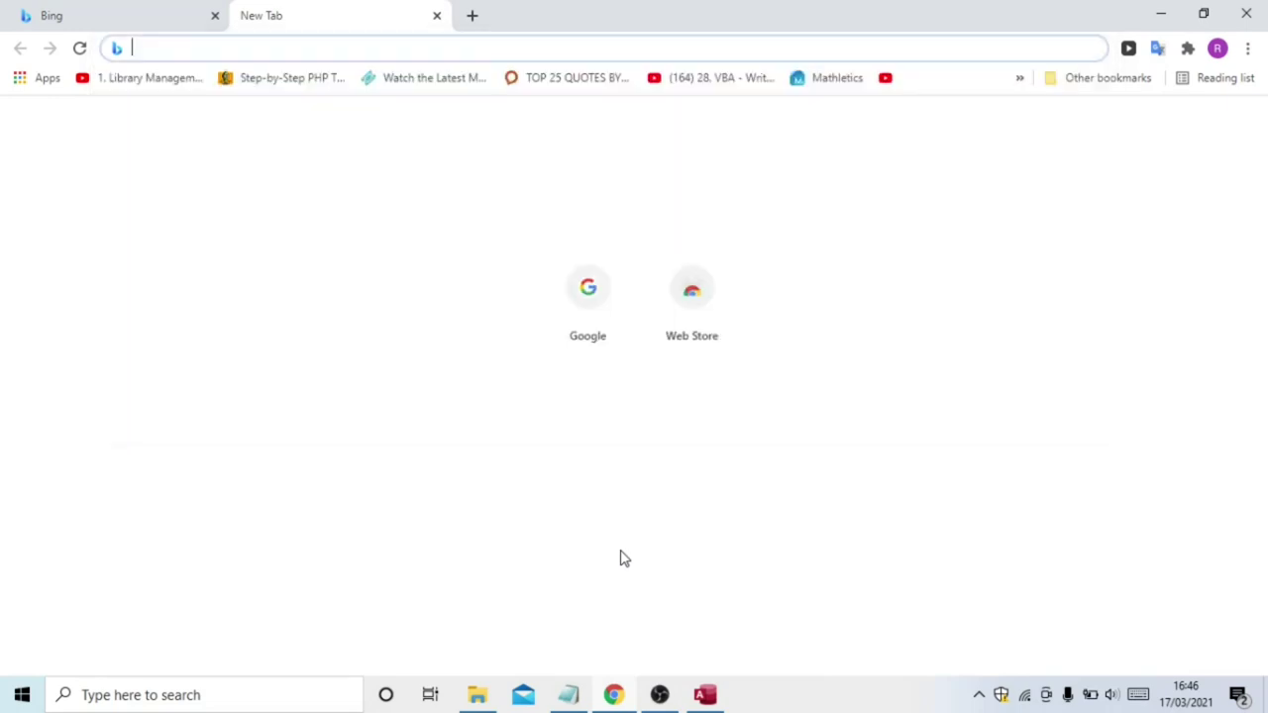
type("G")
key("Return")
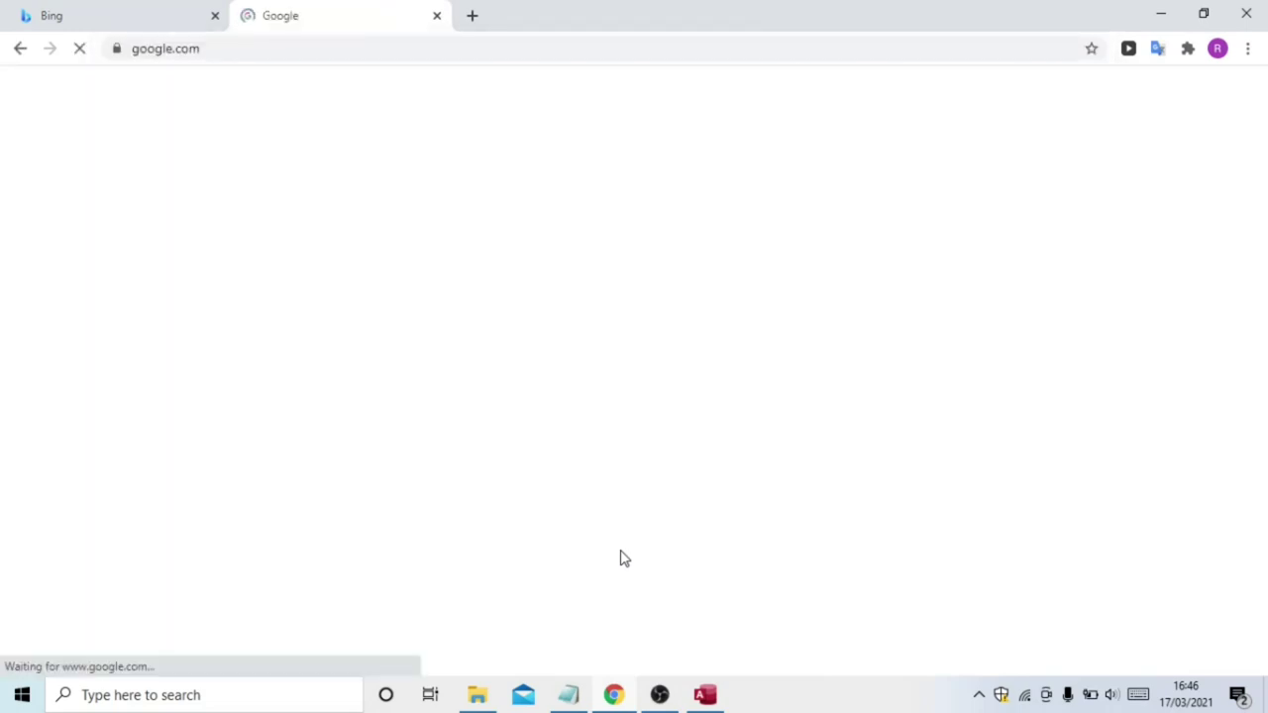
type("TU")
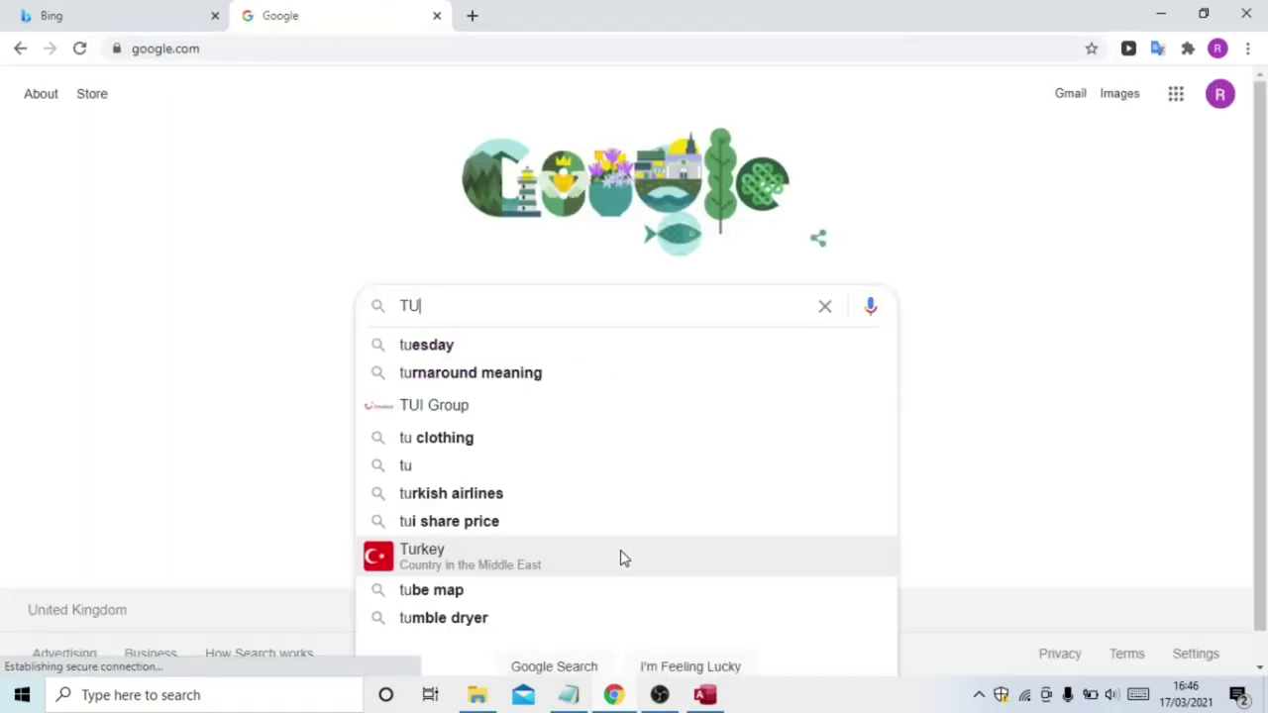
type("PAC IC")
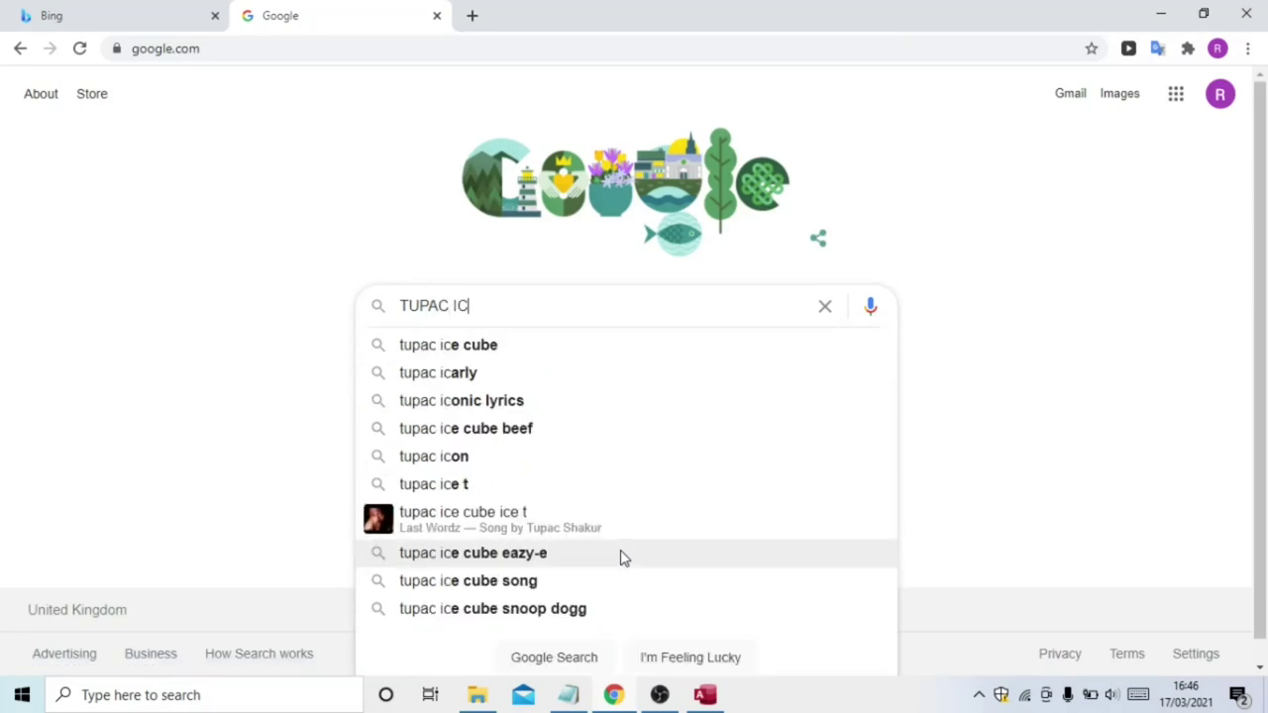
type("ON")
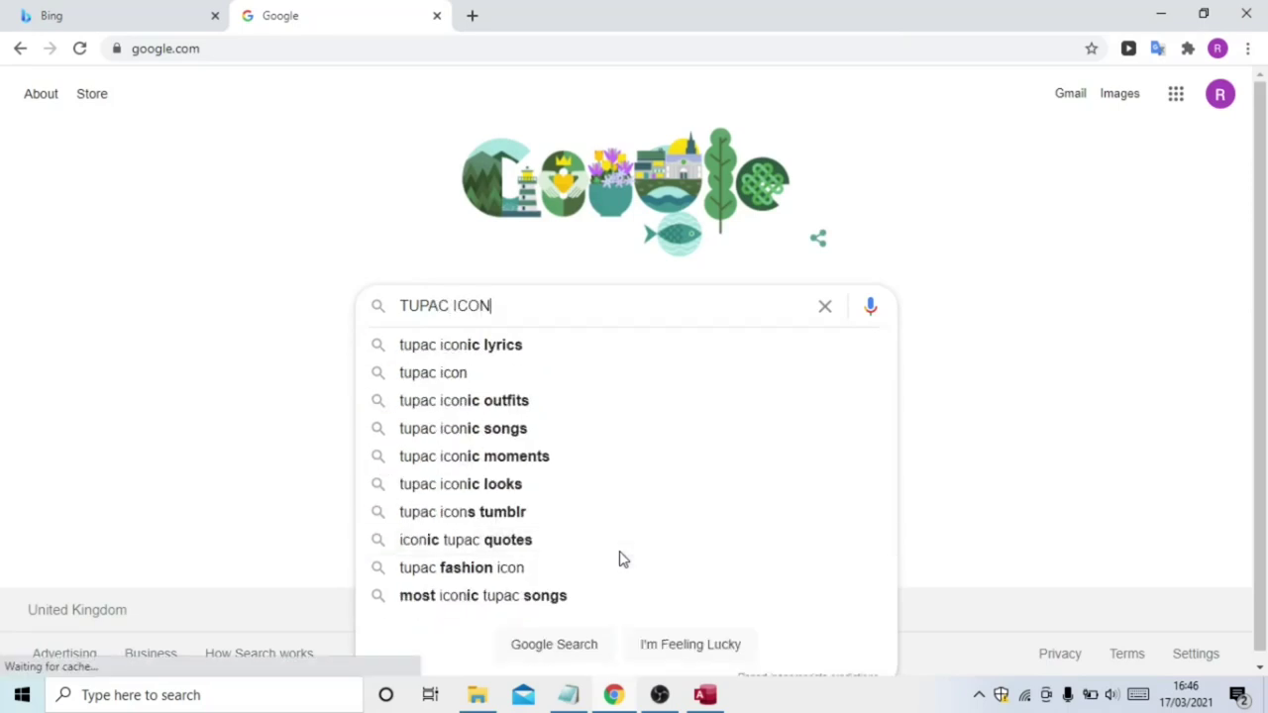
left_click(470, 386)
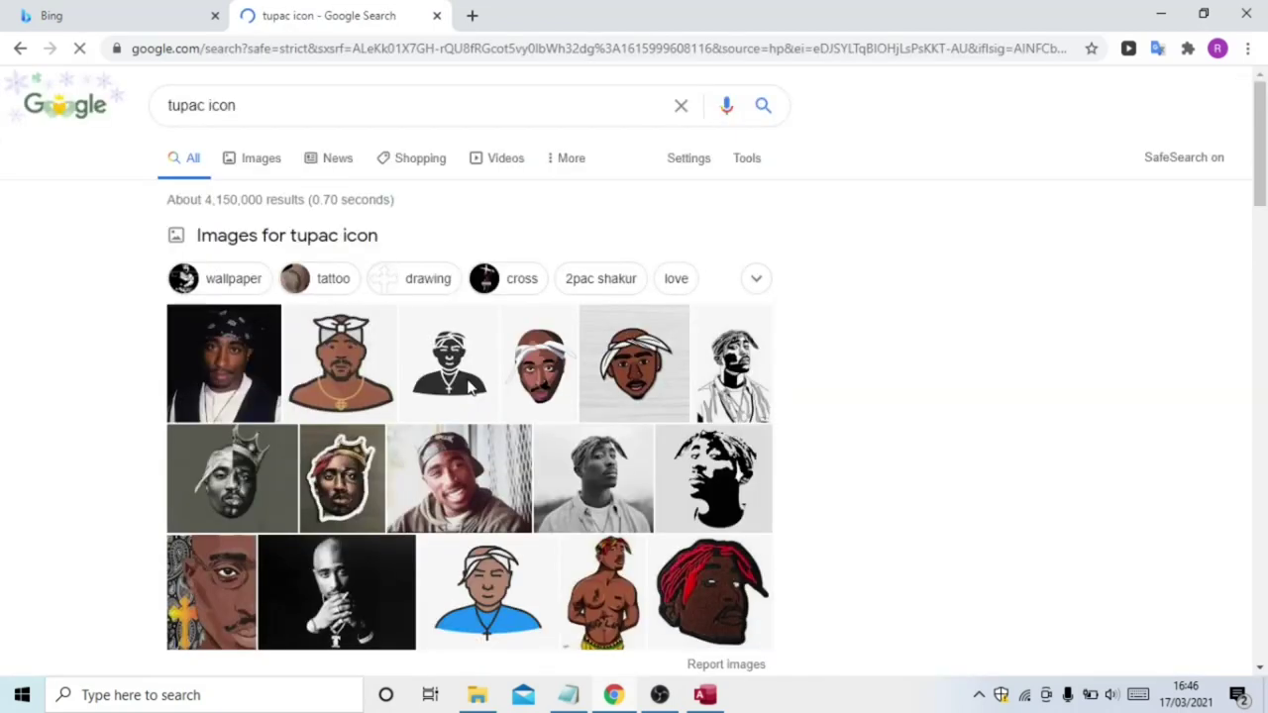
Copy the black-and-white Tupac line drawing from the Images results
left_click(267, 163)
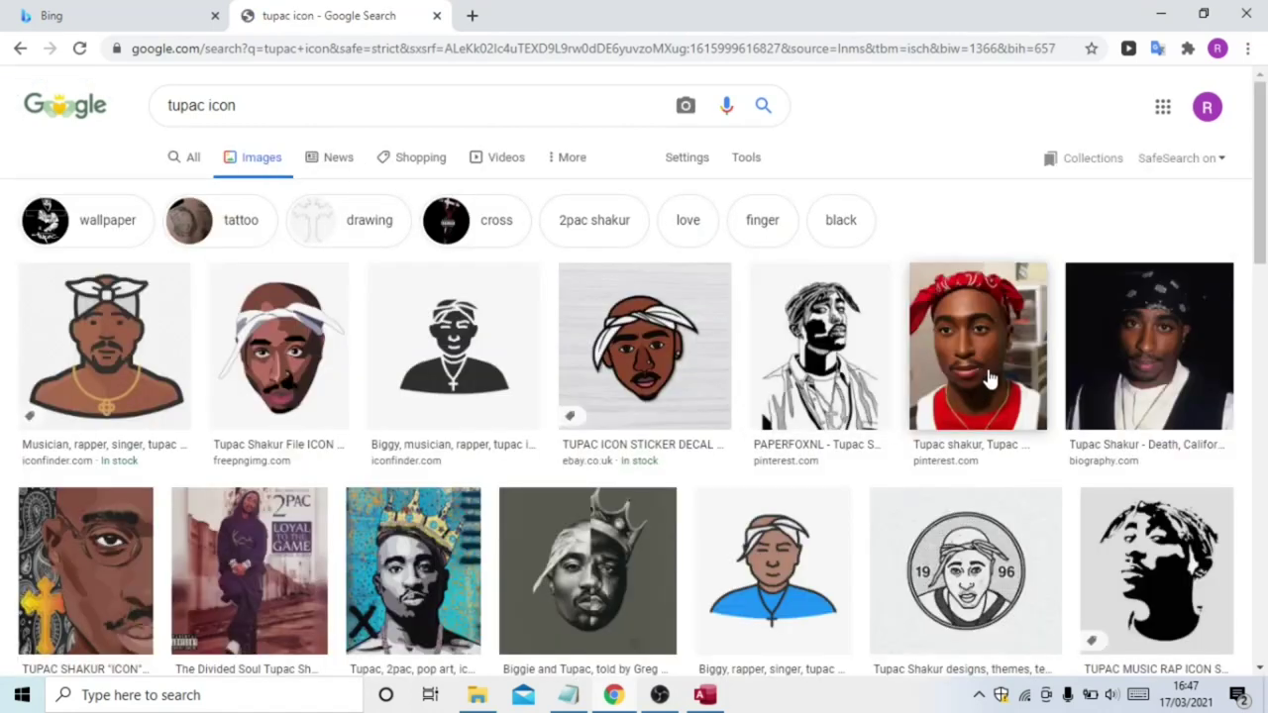
left_click(800, 347)
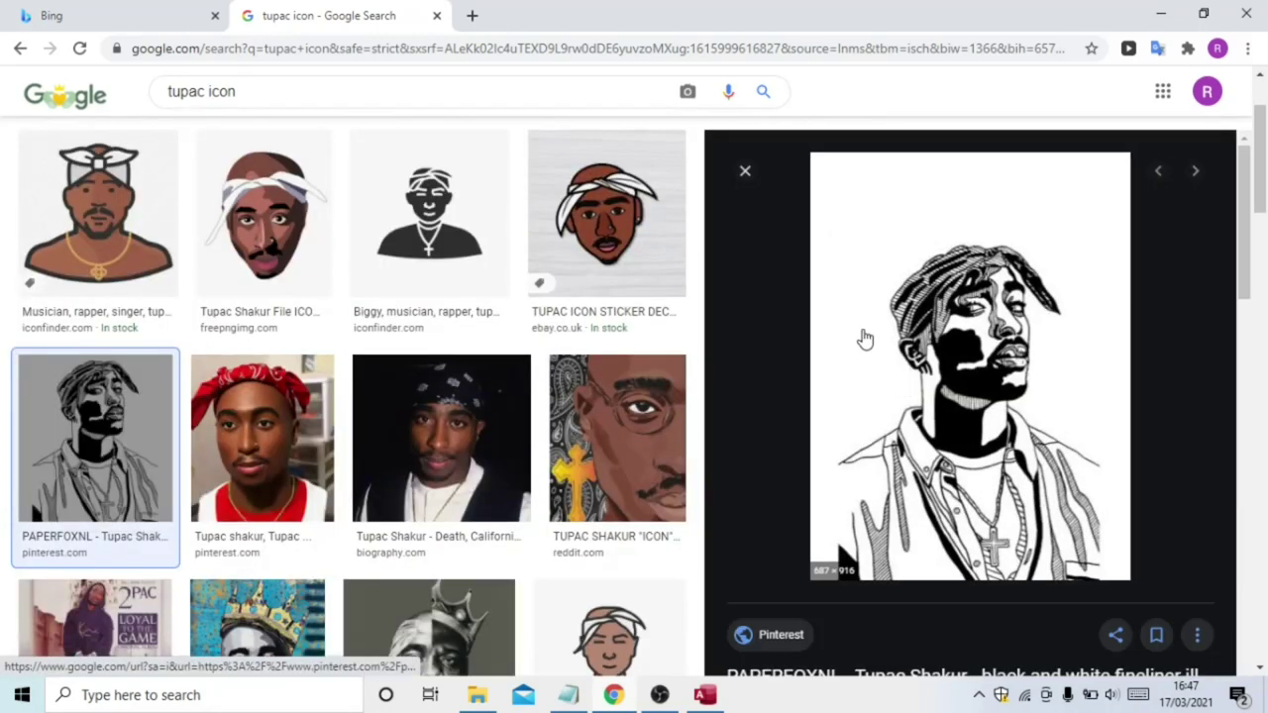
right_click(865, 340)
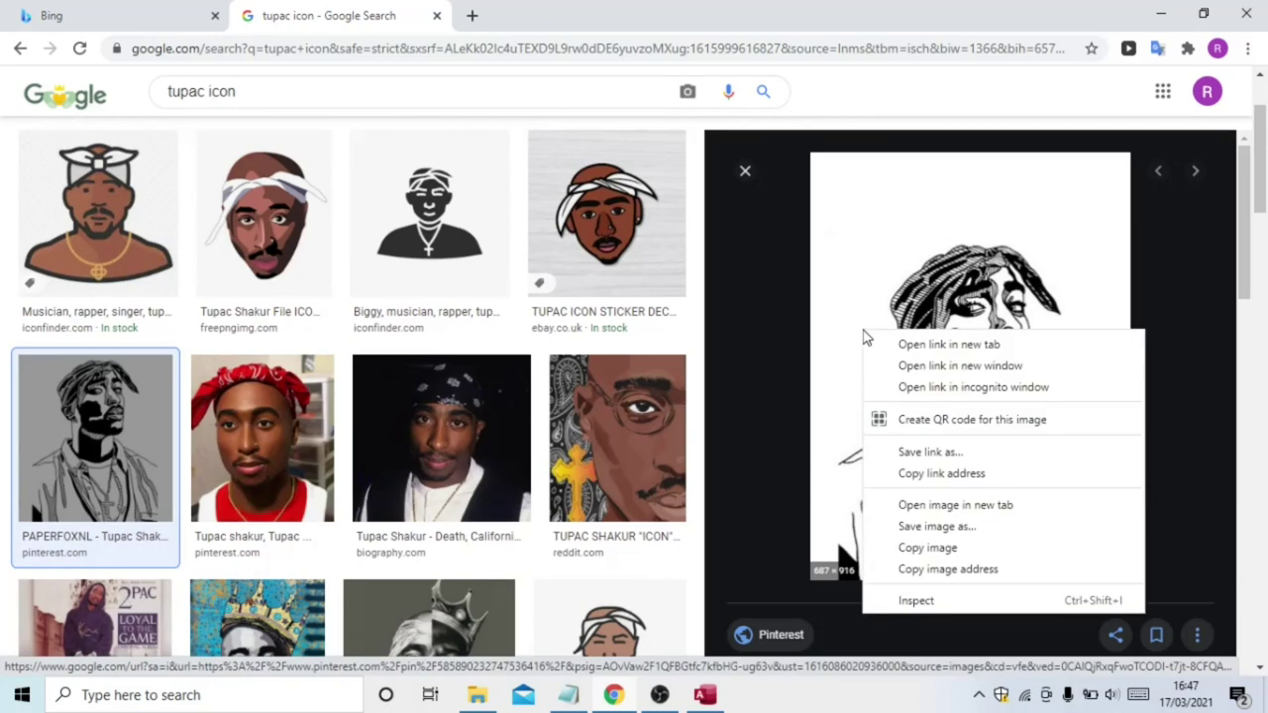
left_click(937, 548)
mouse_move(705, 695)
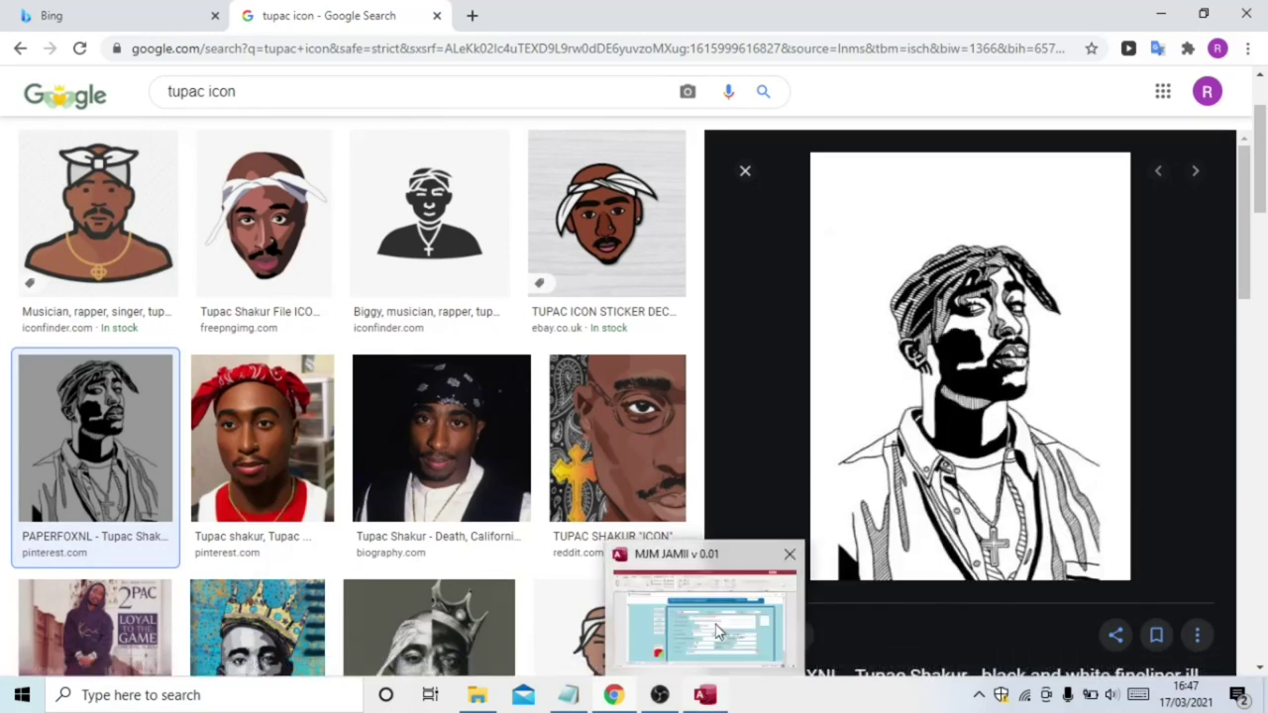
left_click(723, 634)
Paste the copied Tupac image into the photo box, save the record, and minimise the form
right_click(1027, 347)
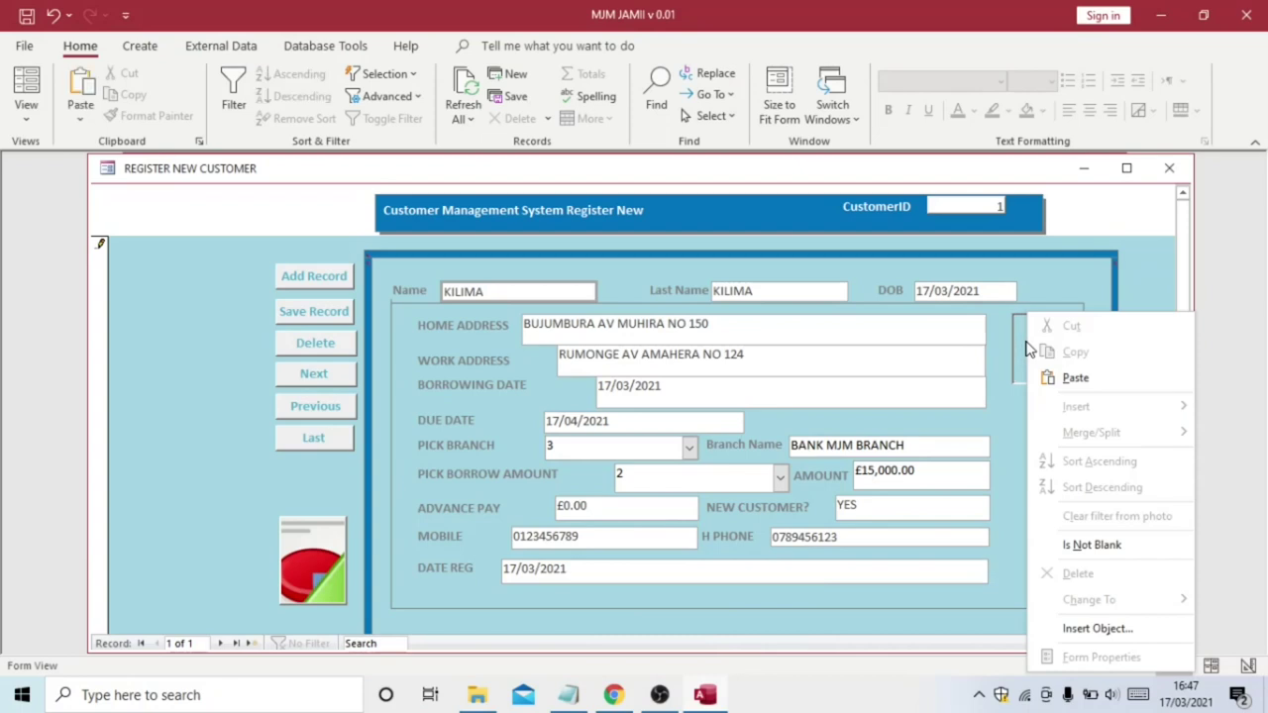
left_click(1077, 377)
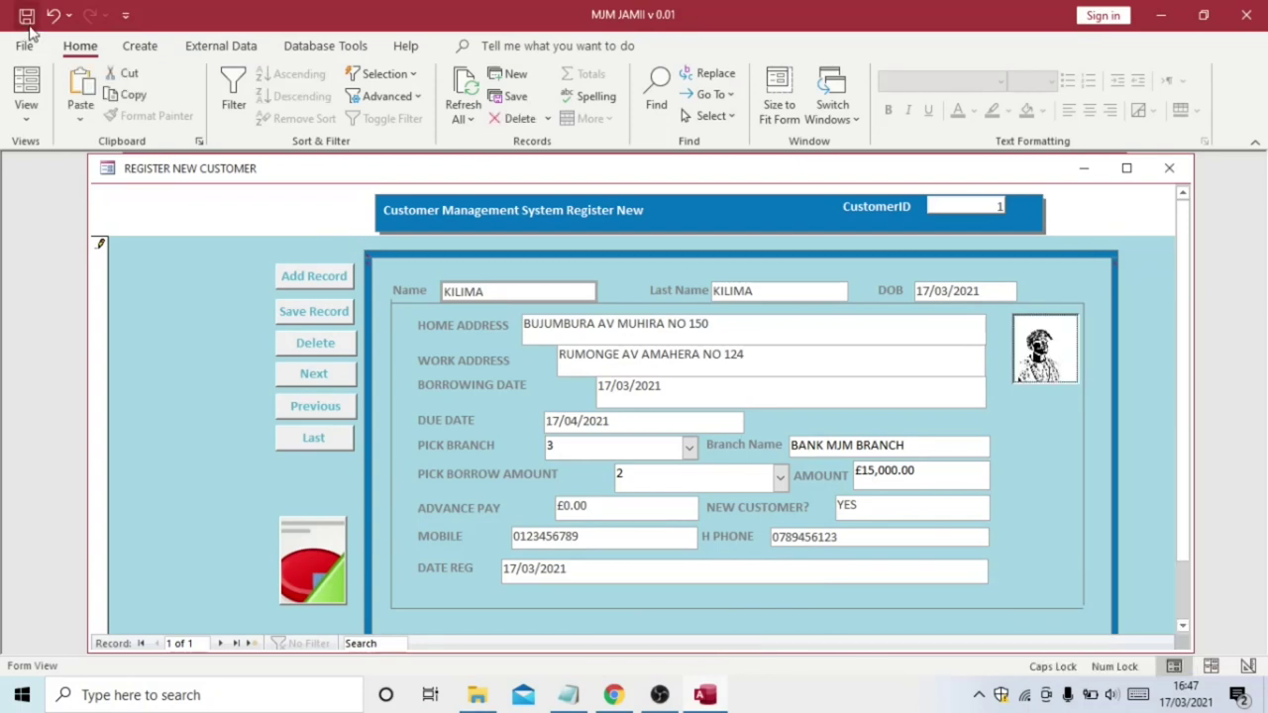
left_click(309, 313)
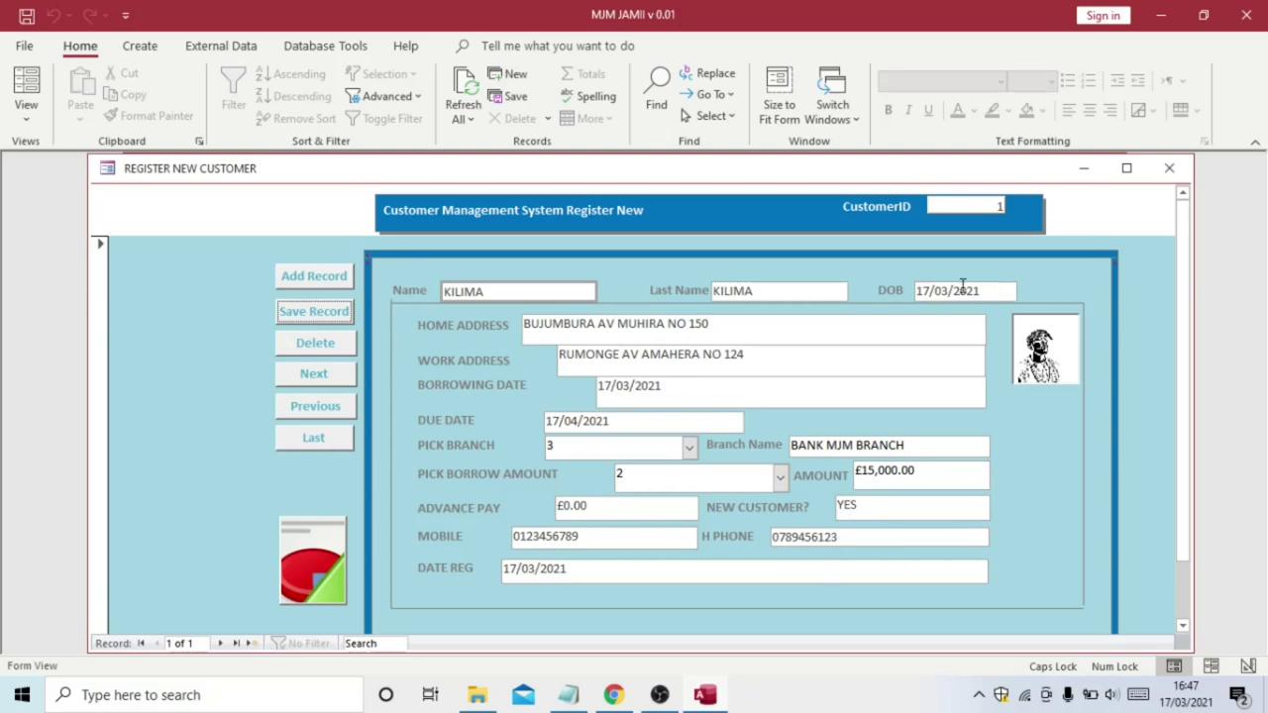
left_click(1085, 174)
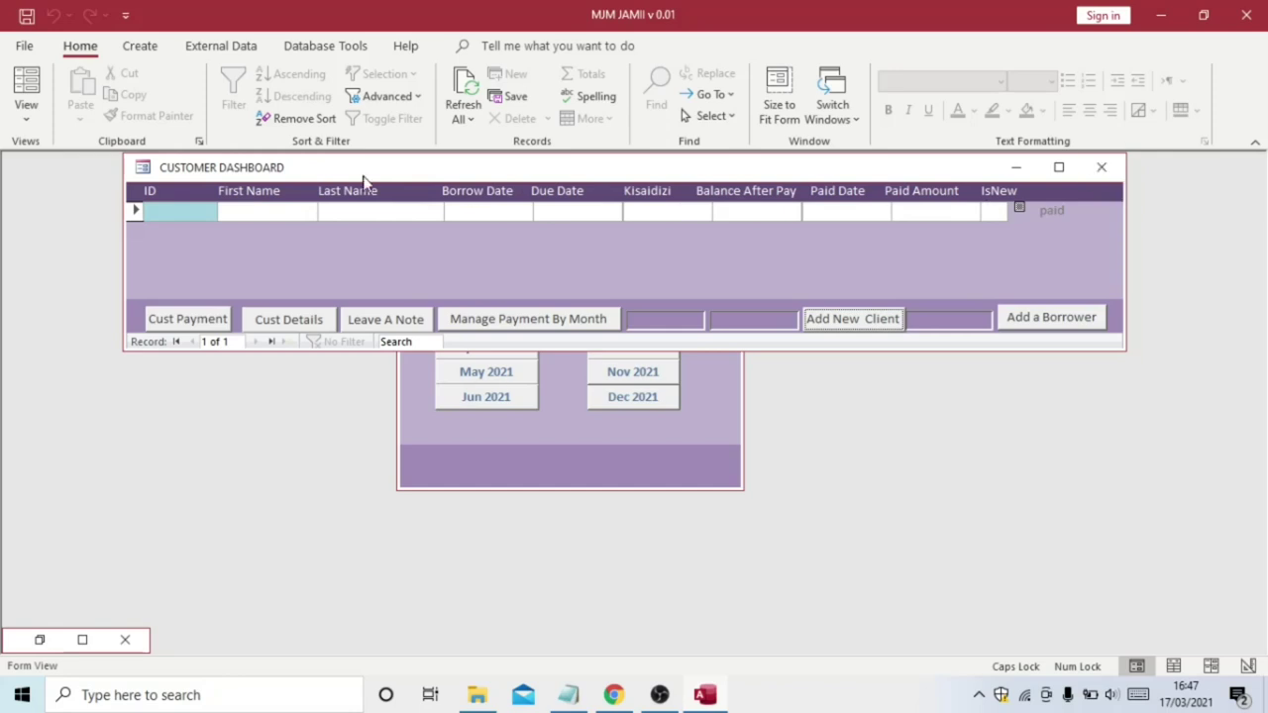
Close the Customer Dashboard, leaving the registration form minimised
left_click(461, 90)
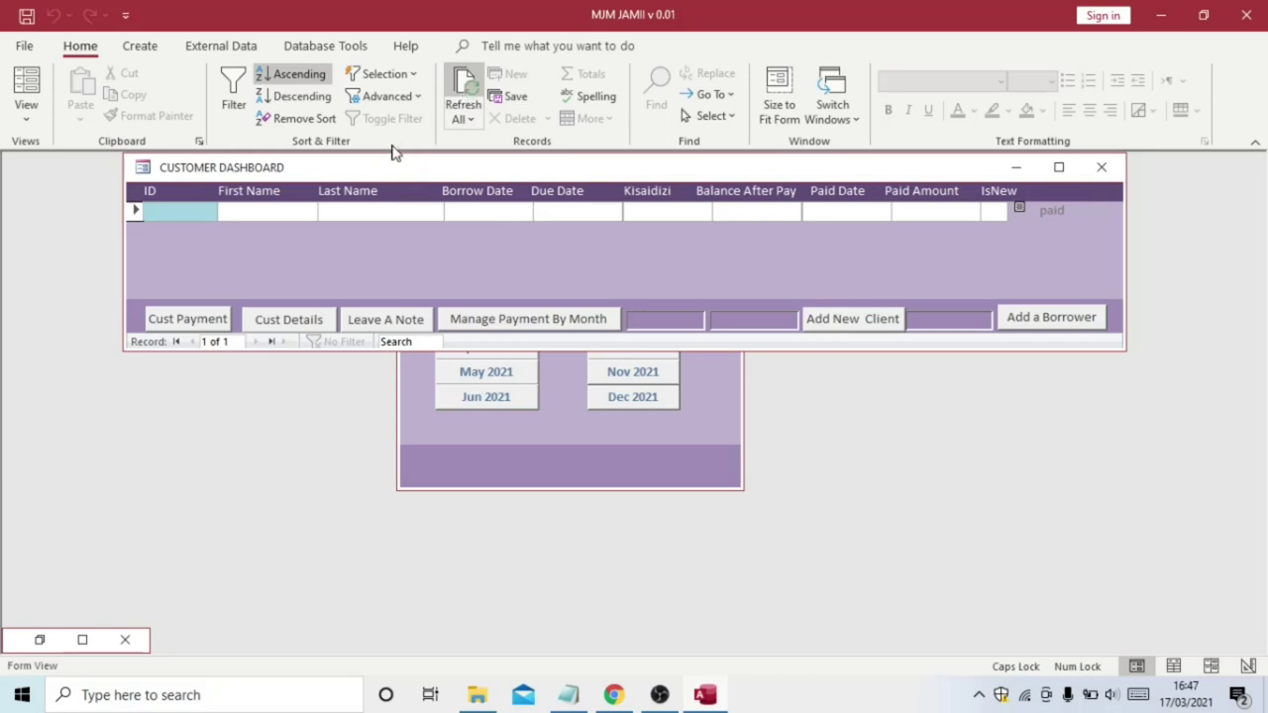
left_click(40, 642)
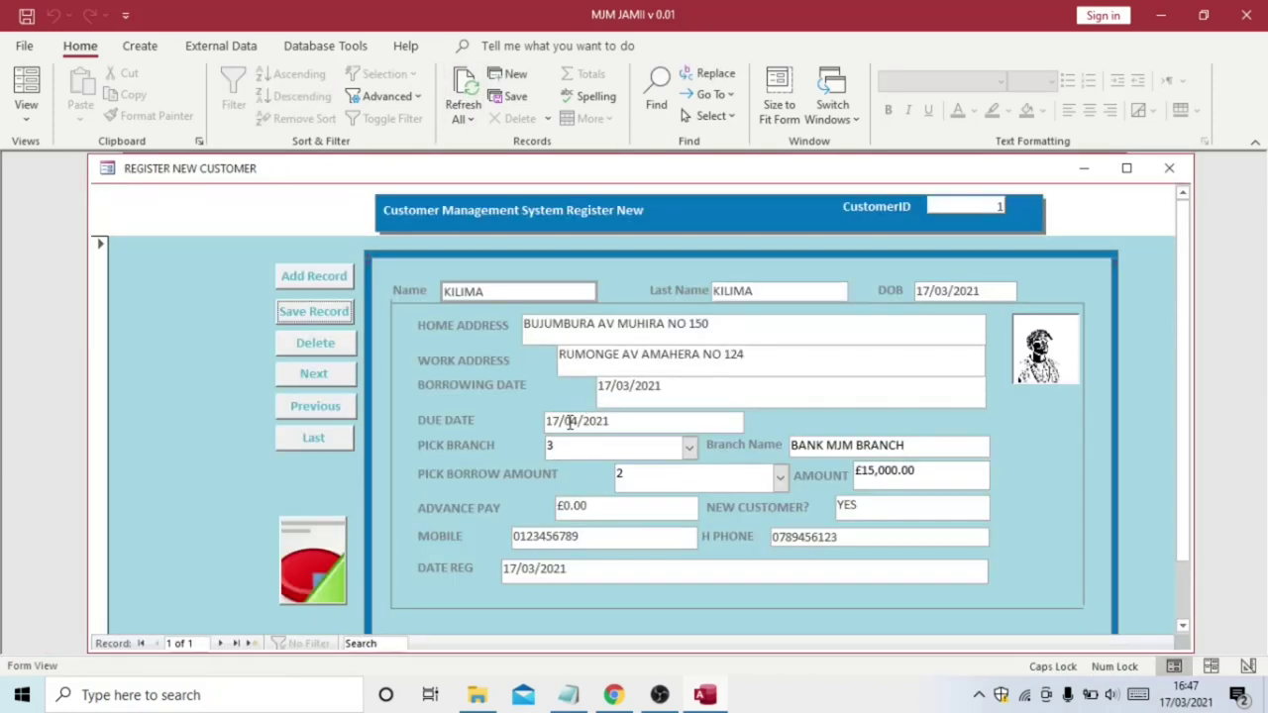
left_click(1083, 174)
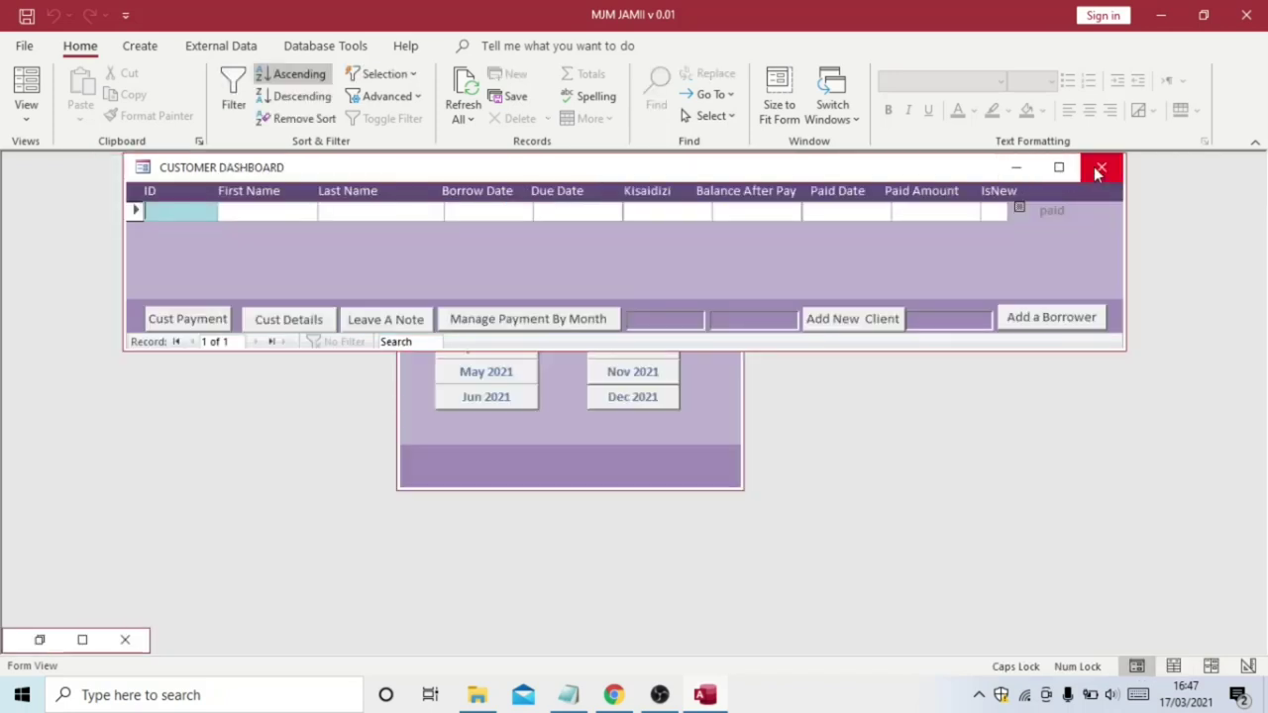
left_click(1100, 173)
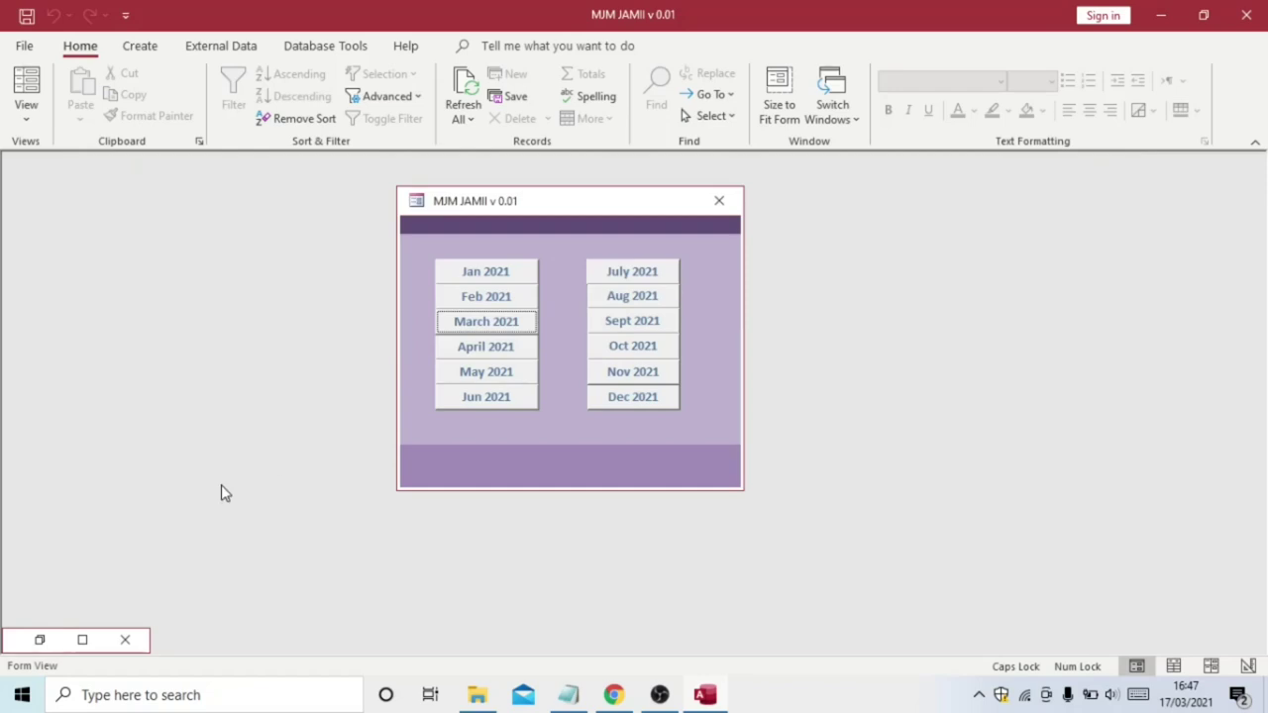
Show April 2021's due-payment list past its zero-arrears warning, listing the 16500-balance loan
left_click(486, 351)
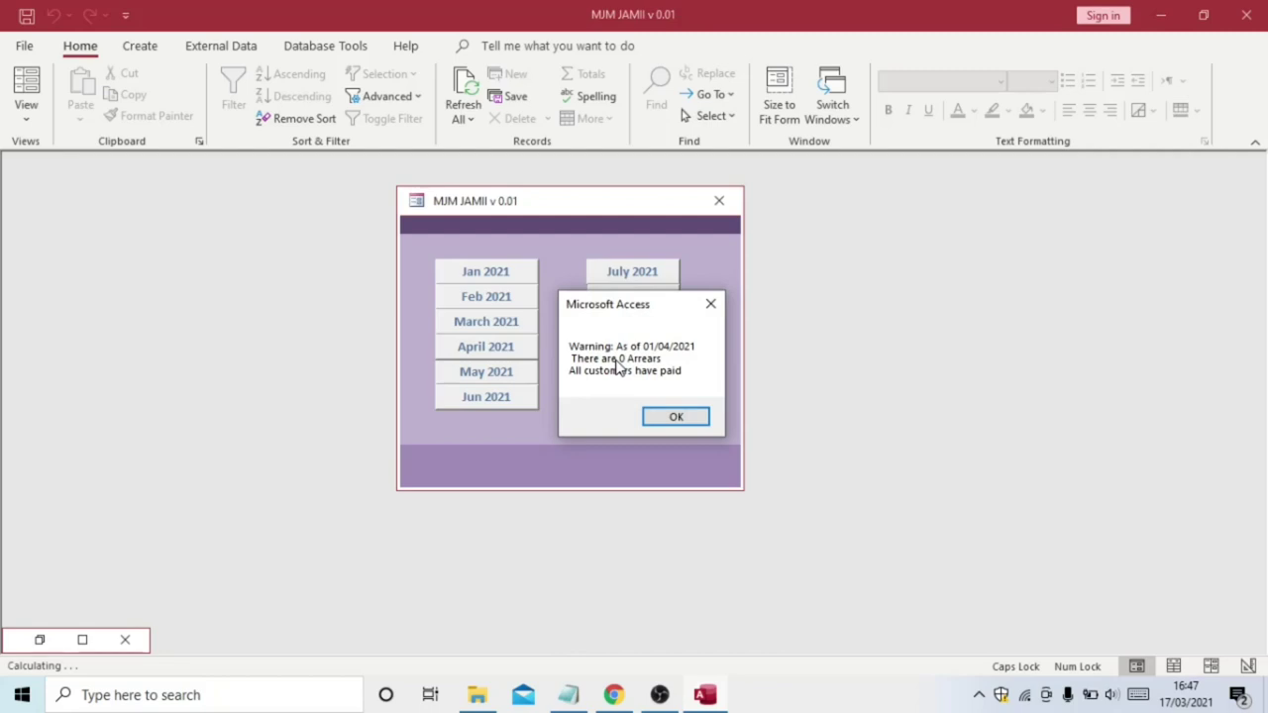
left_click(712, 304)
left_click(1072, 176)
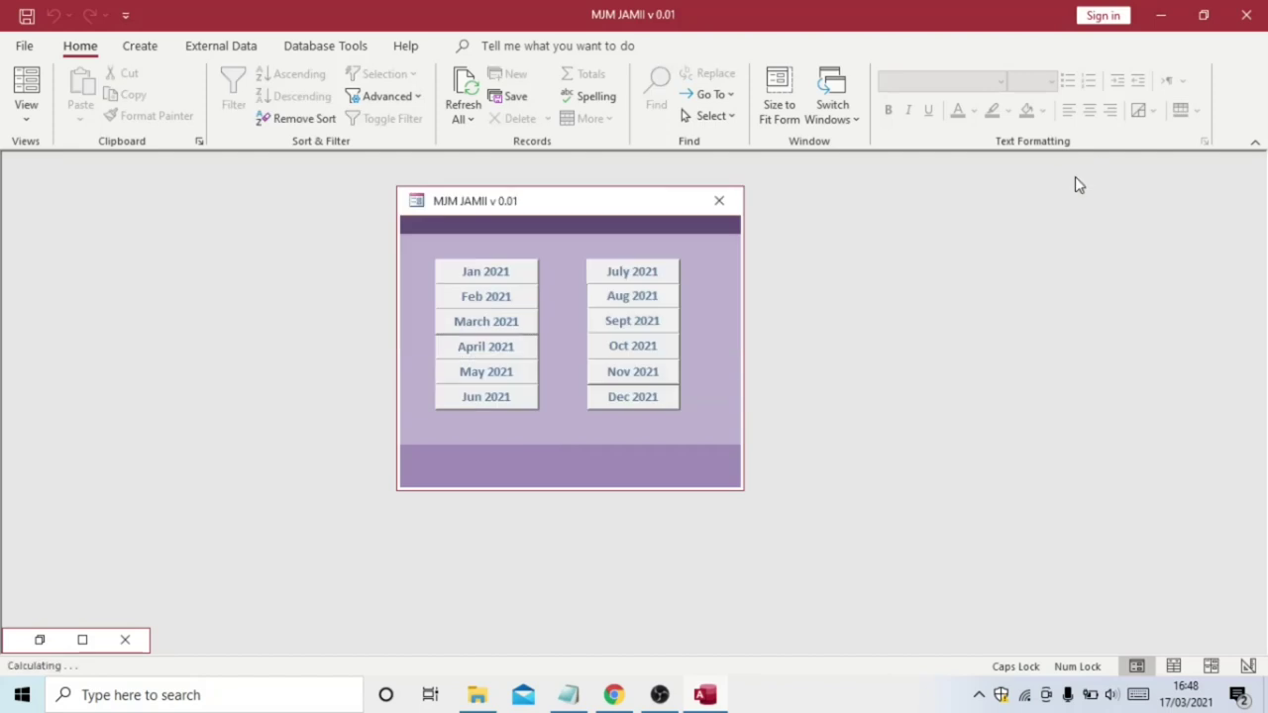
left_click(516, 347)
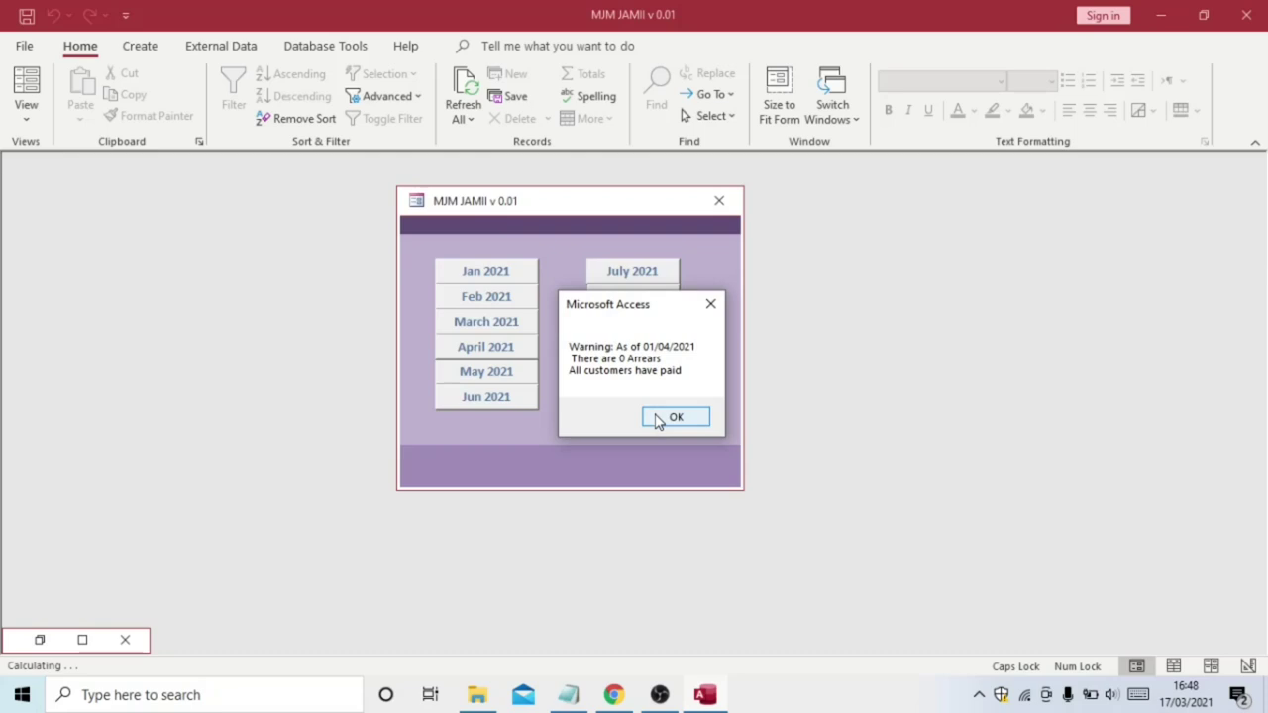
left_click(656, 420)
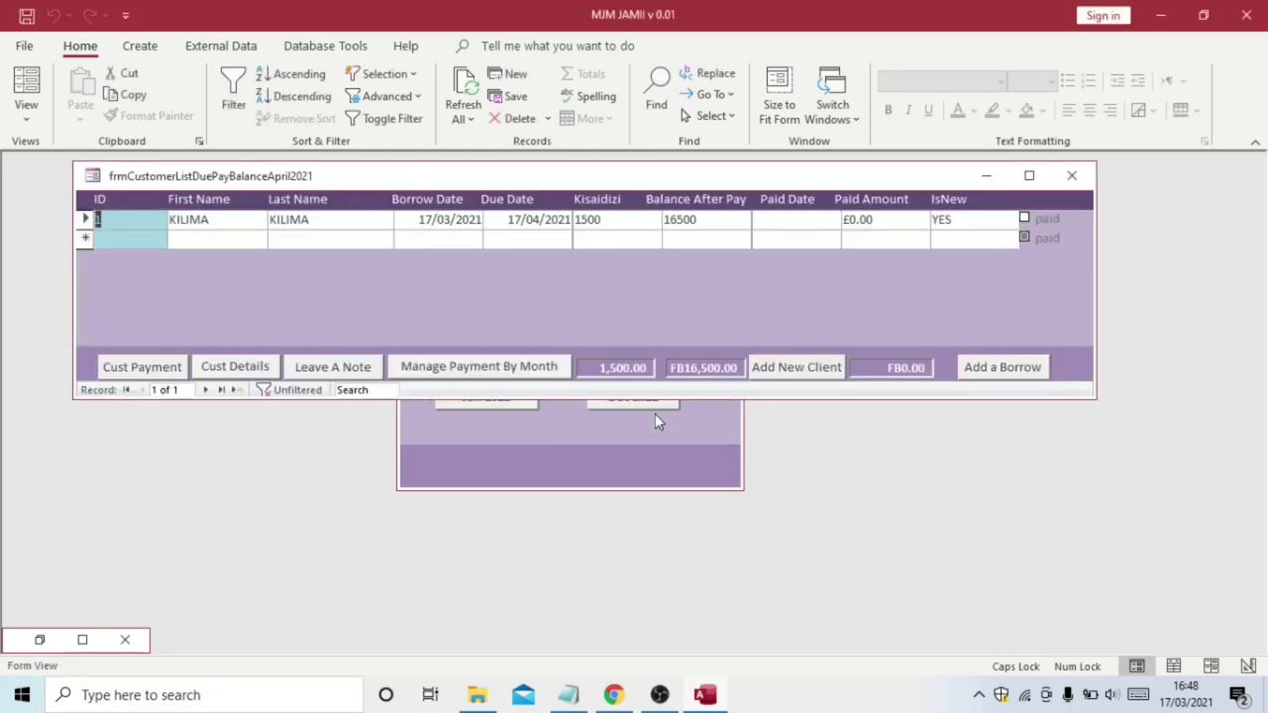
Select the day in KILIMA's borrow and due dates, then request Cust Details to reach the password prompt
double_click(421, 219)
double_click(511, 219)
left_click(255, 368)
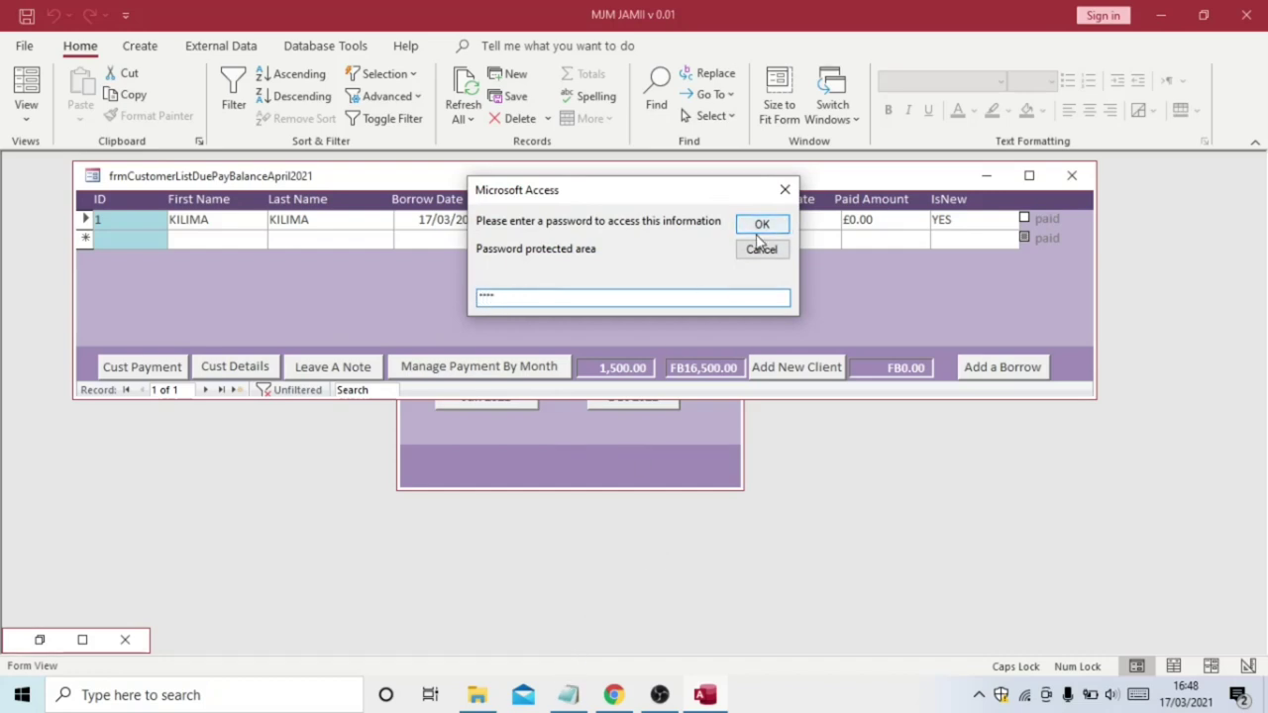
Select 'ENSURE' in the Notepad feature list's security item, then submit the Access password
left_click(571, 696)
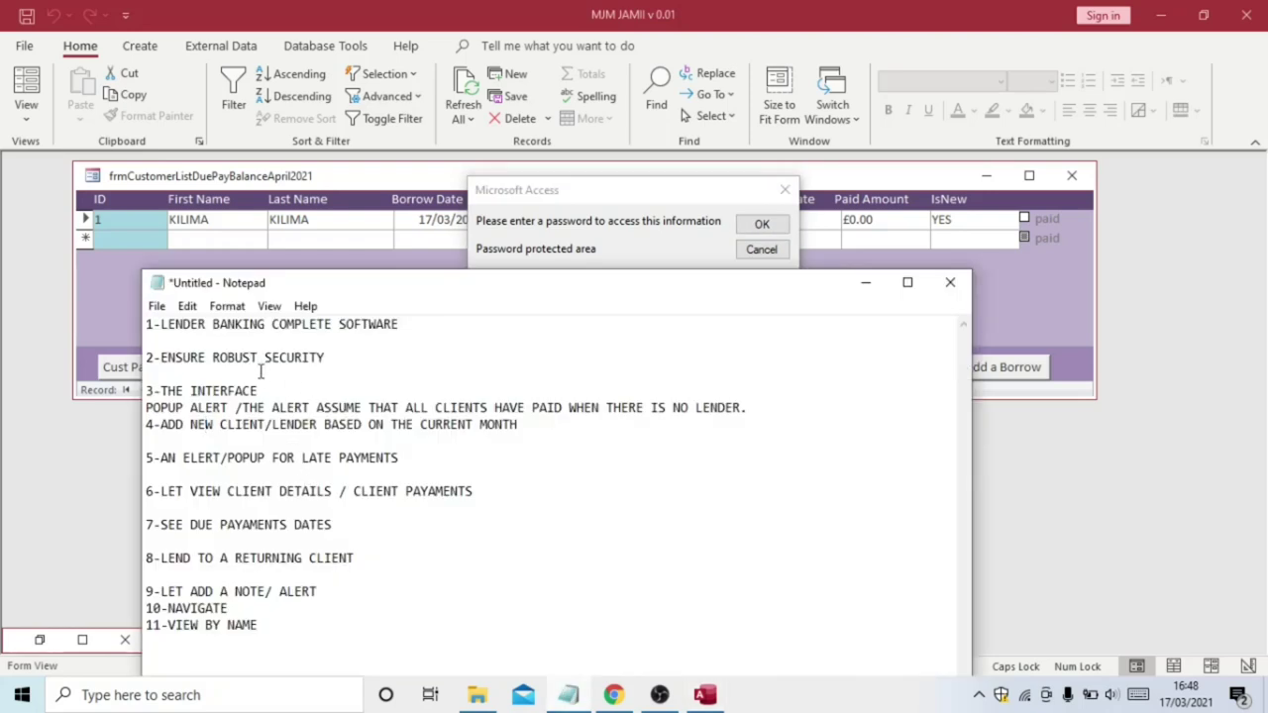
left_click_drag(319, 355, 186, 352)
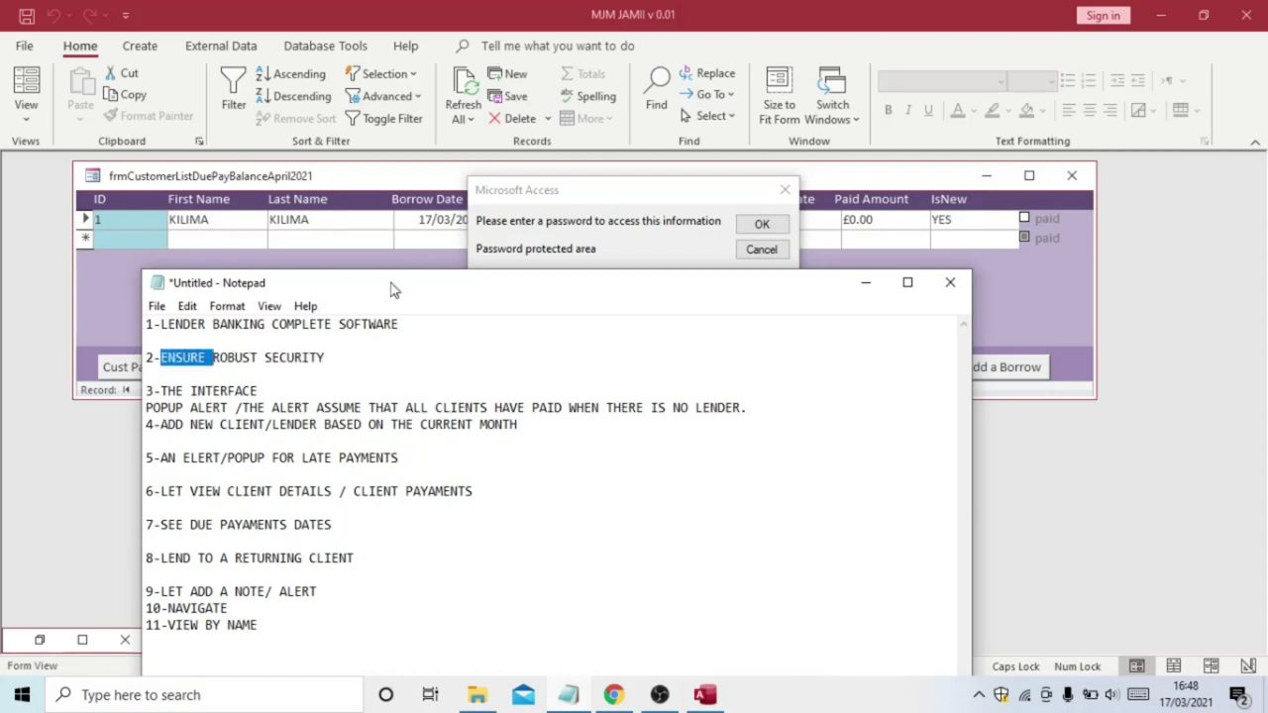
left_click(648, 187)
left_click(755, 226)
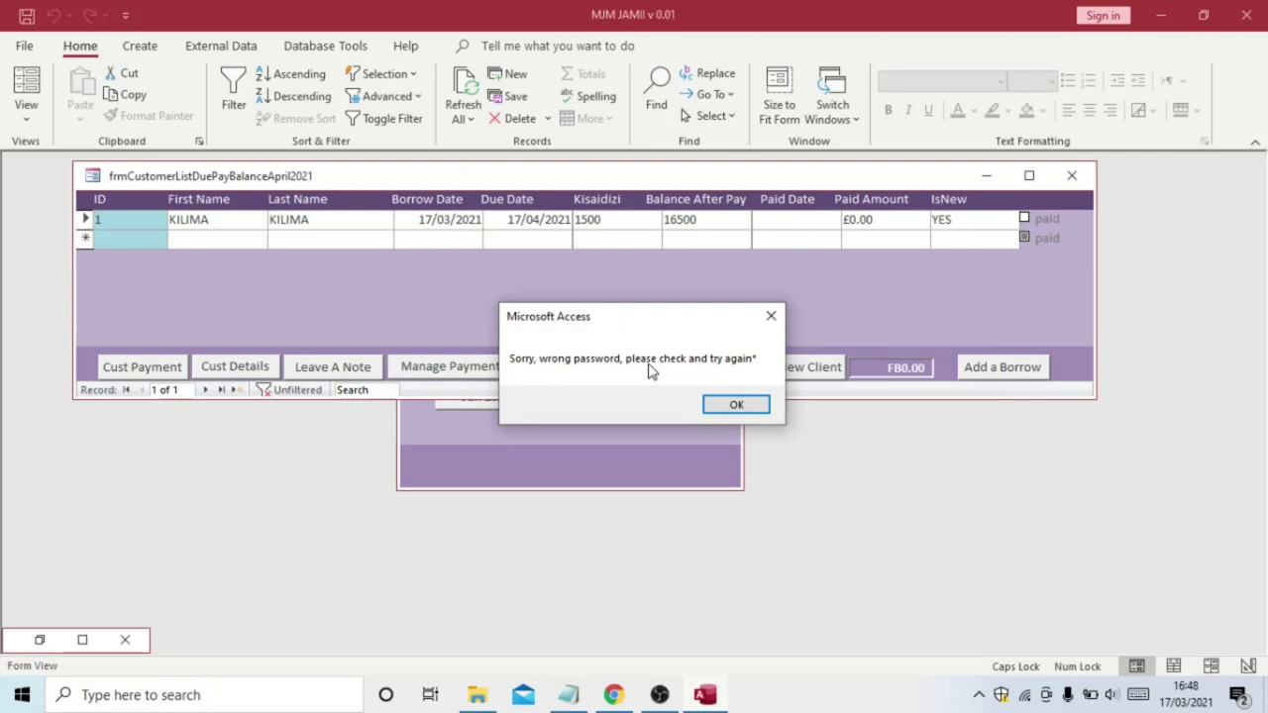
Dismiss the wrong-password error and retry Cust Details with another password, which fails again
left_click(730, 404)
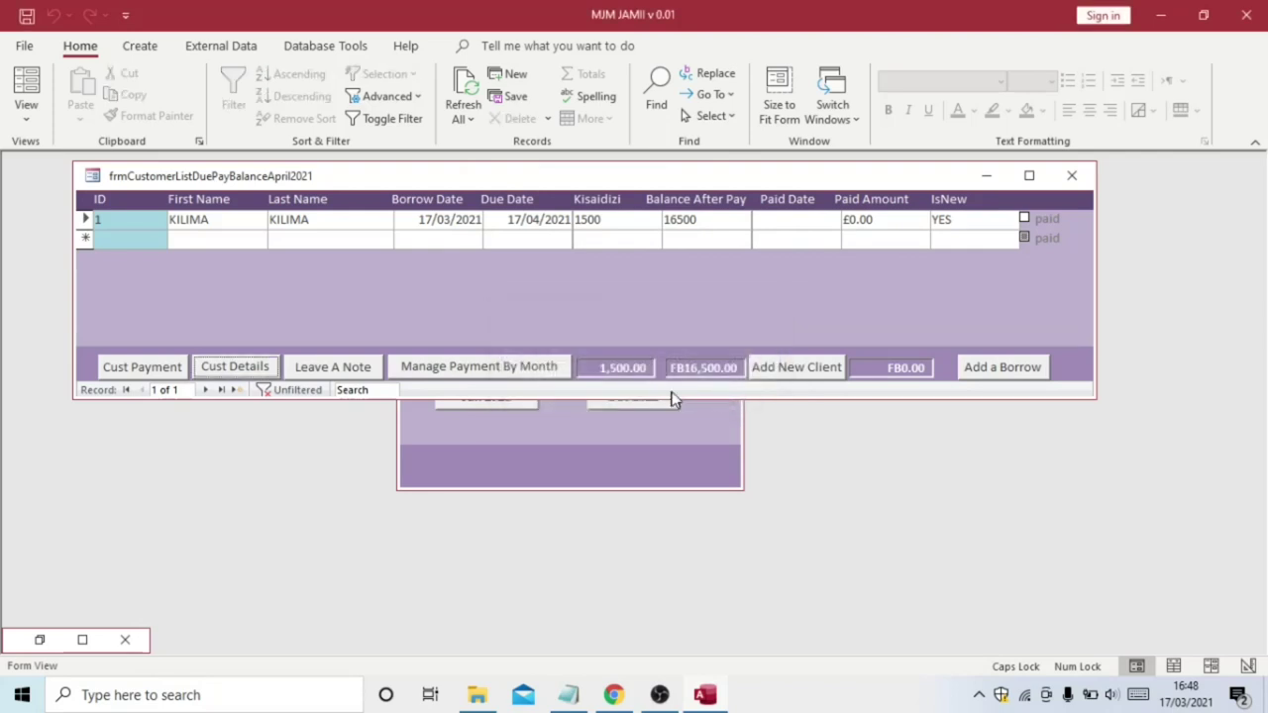
left_click(232, 367)
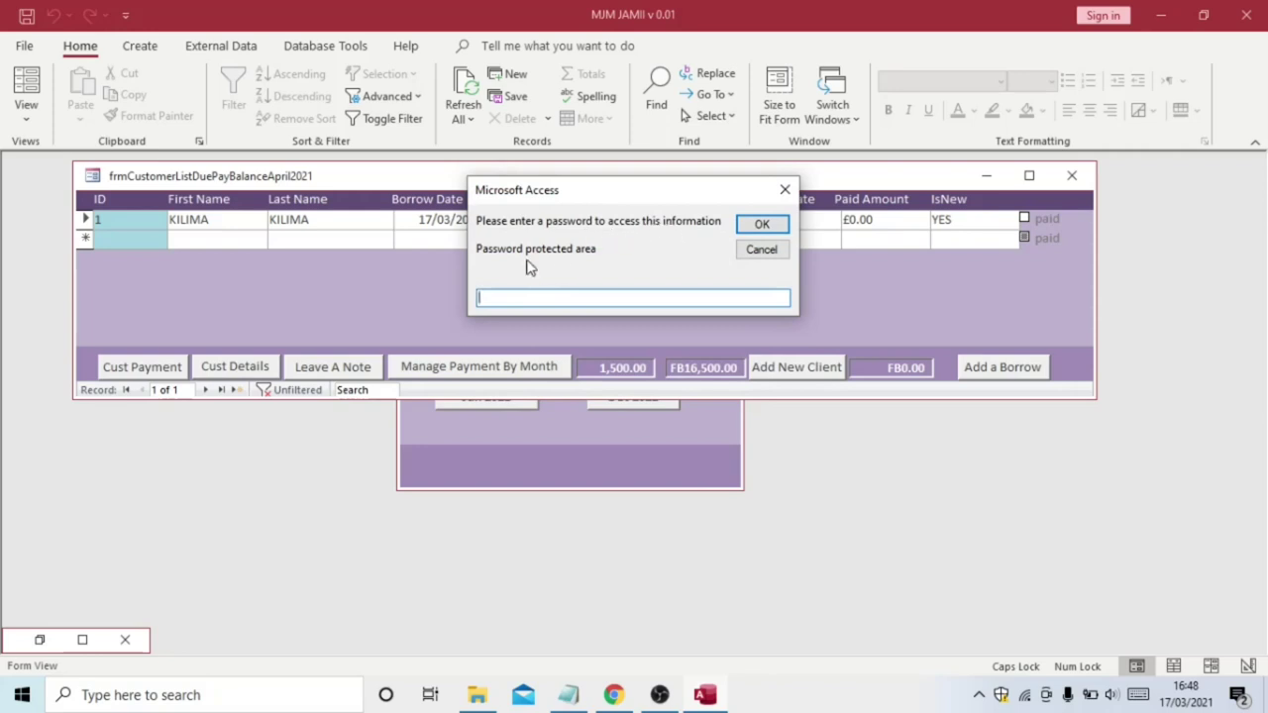
type("**")
left_click(764, 227)
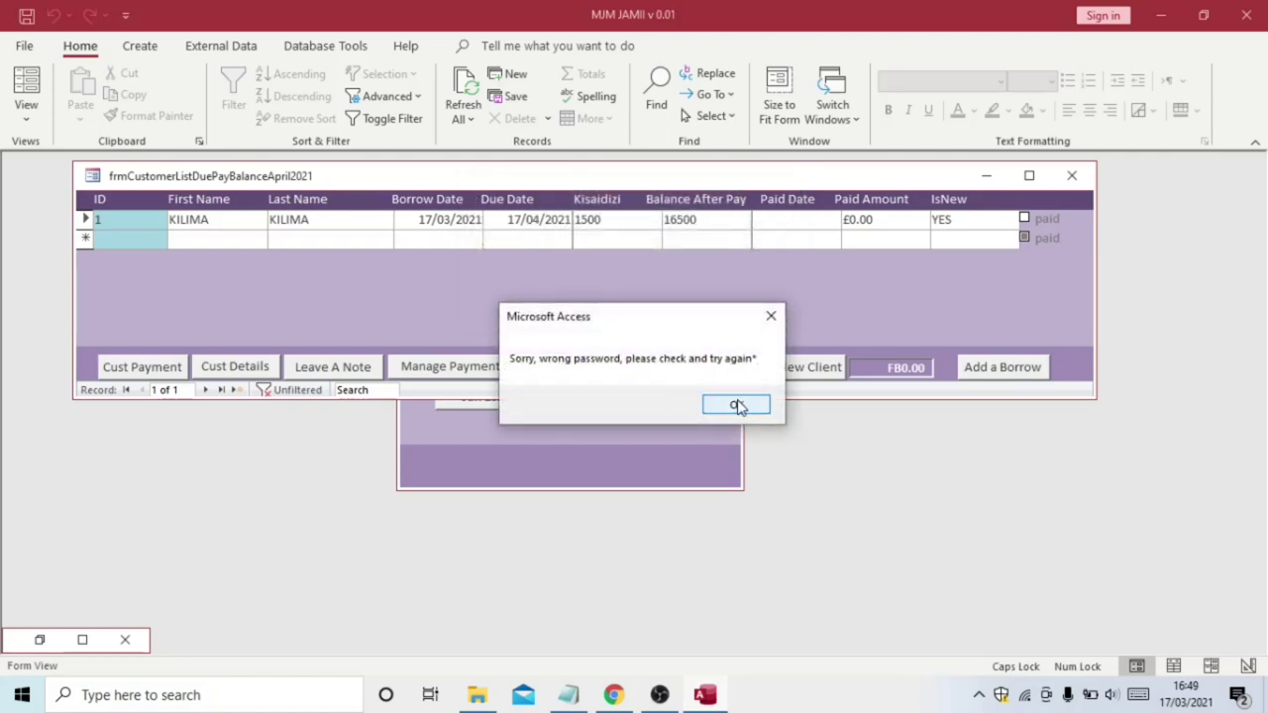
Dismiss the second error and submit the correct password to open KILIMA's Customer Details
left_click(736, 405)
left_click(252, 371)
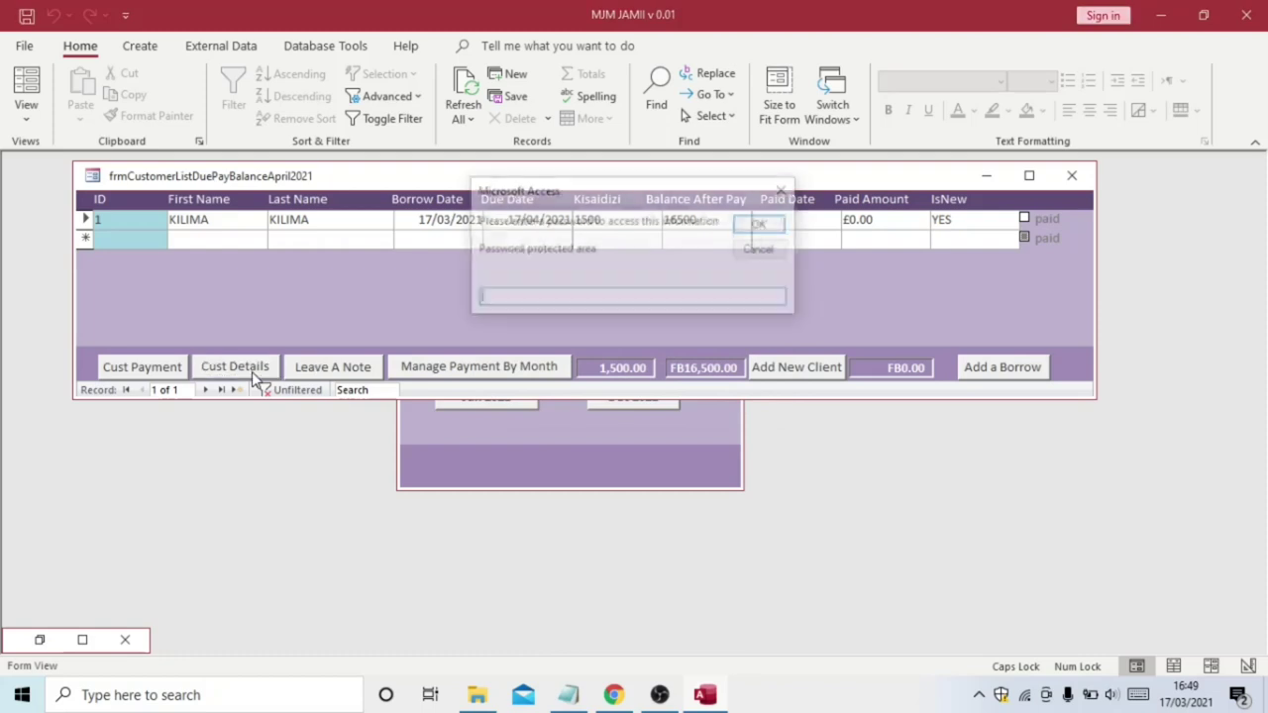
type("**")
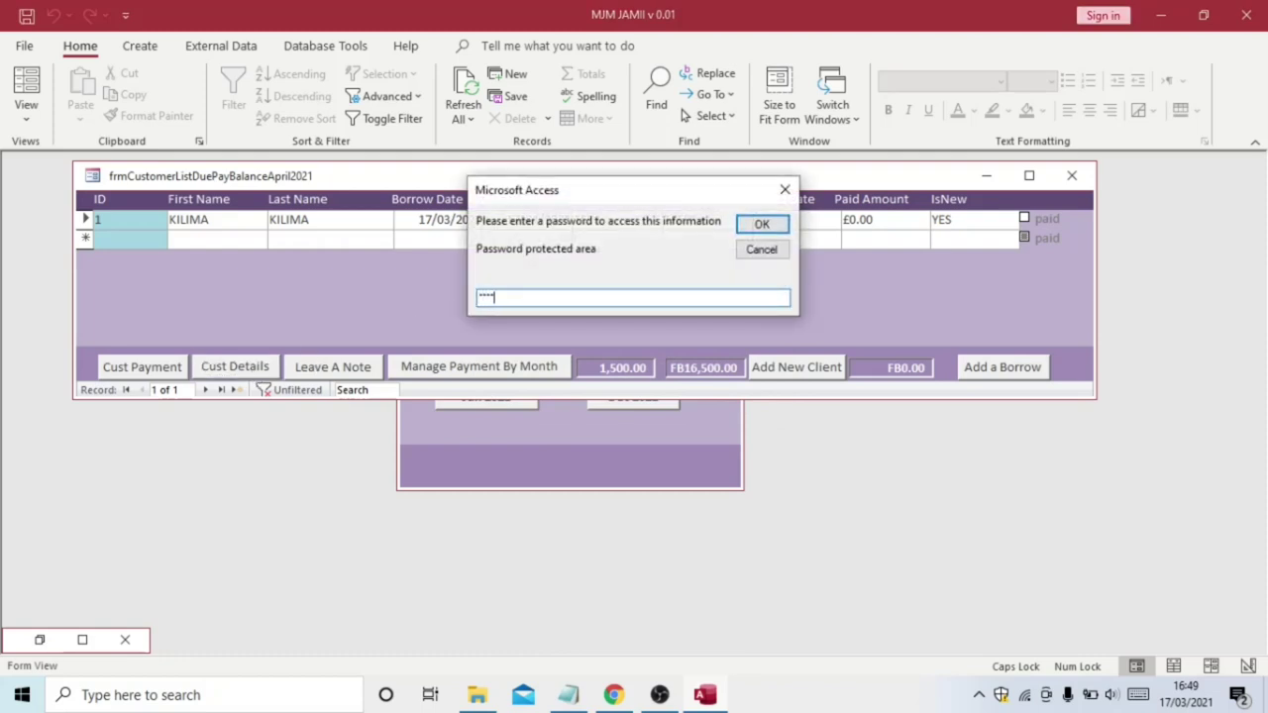
type("***")
left_click(761, 228)
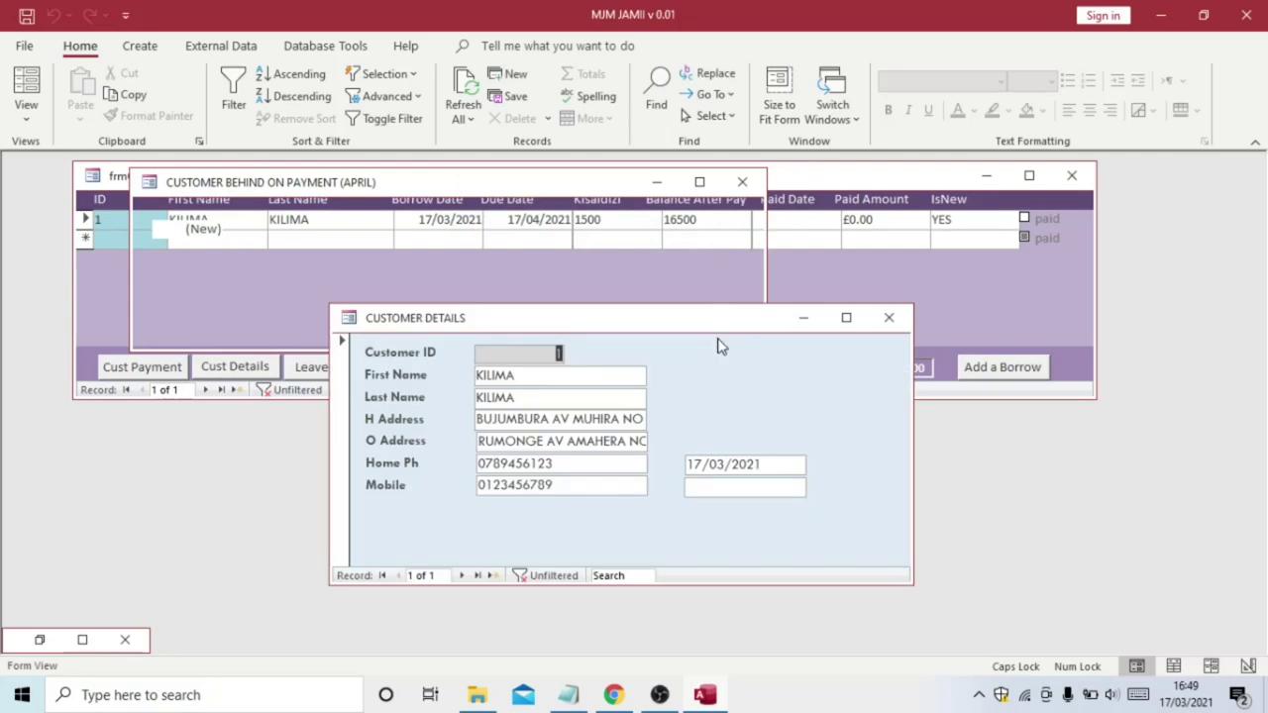
Move the Customer Details window to the lower right beside the April arrears list
left_click_drag(693, 320, 971, 350)
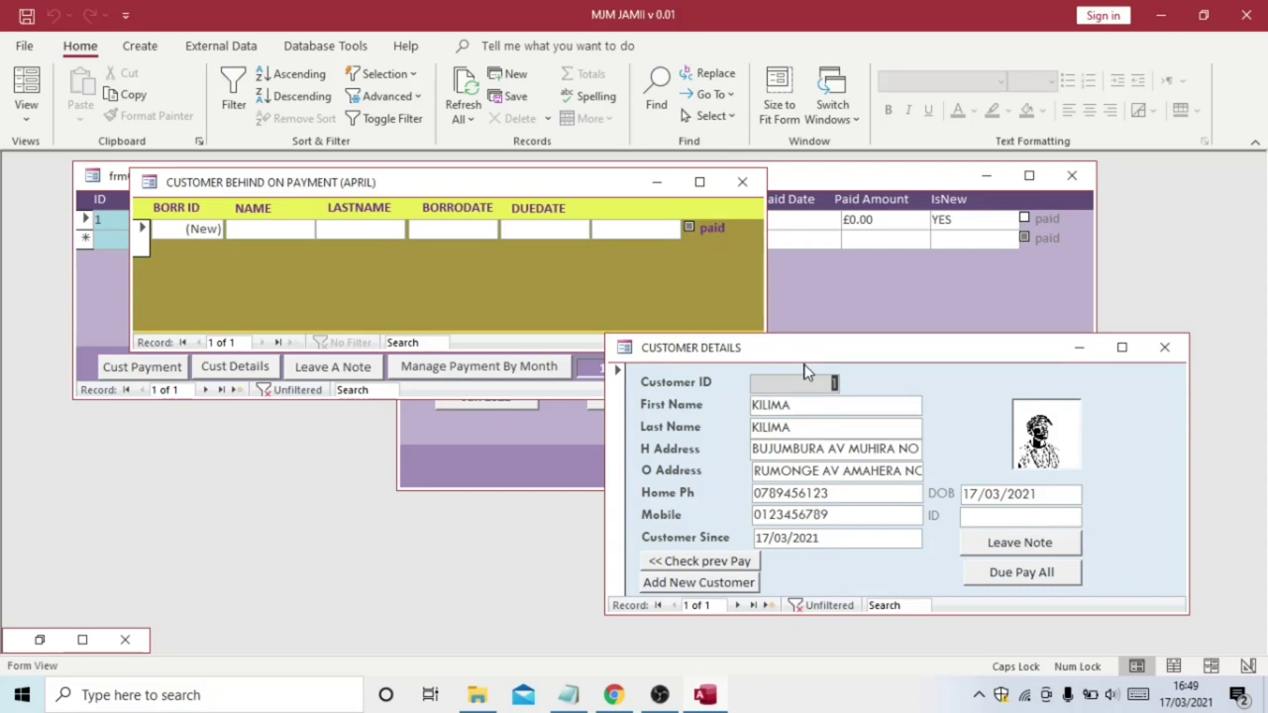
right_click(819, 178)
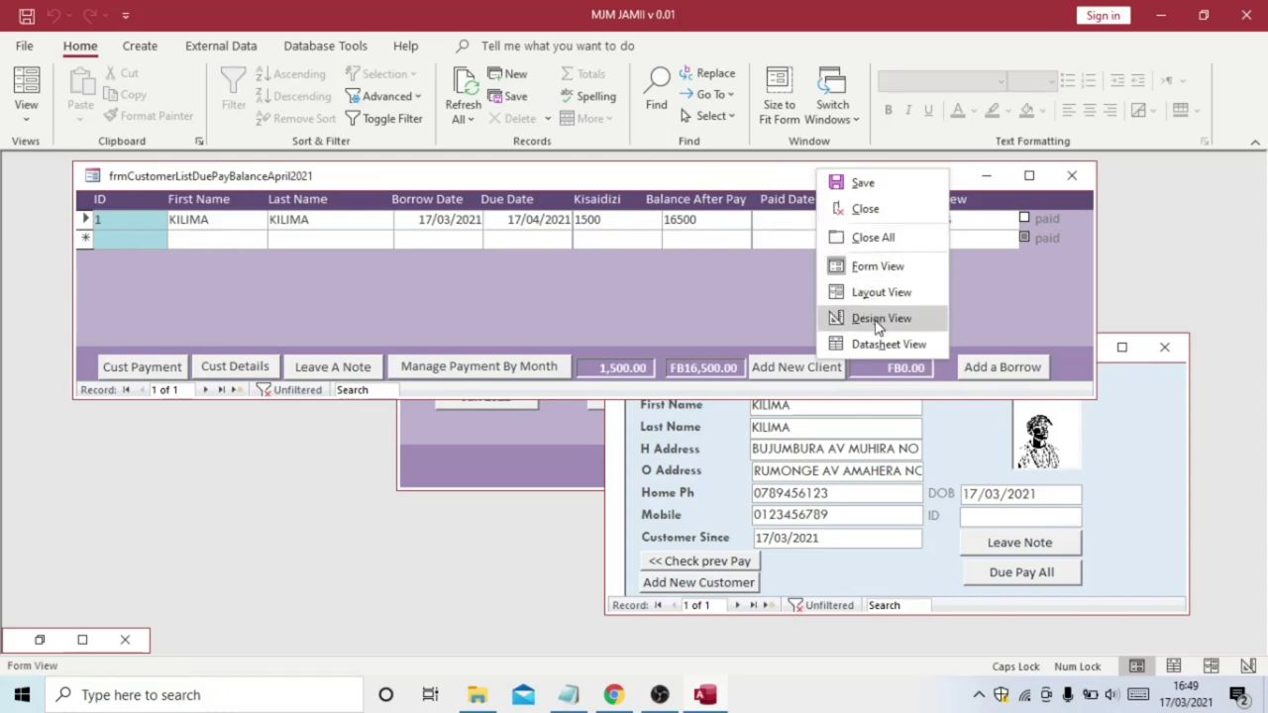
Caption the April due-payment form CUSTOMER DASHBOARD in Design View, then return to Form view
left_click(879, 320)
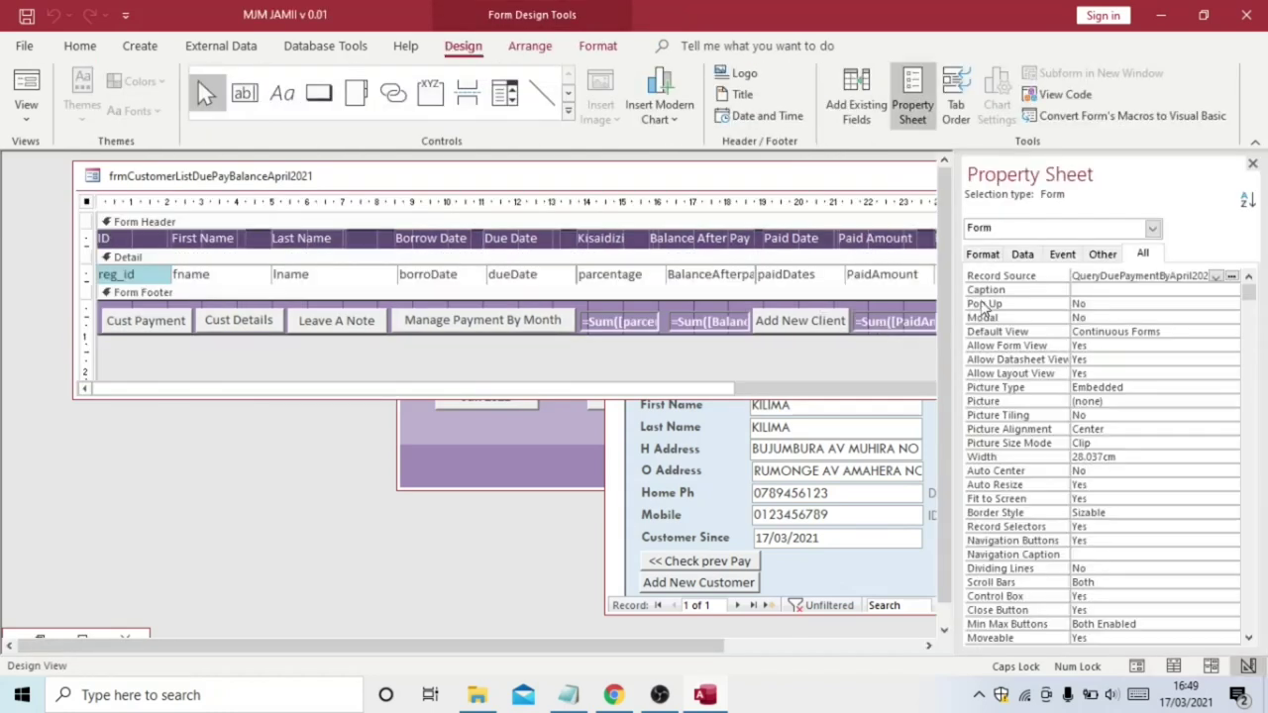
left_click(1085, 291)
type("CUSTOMER DASHBOARD")
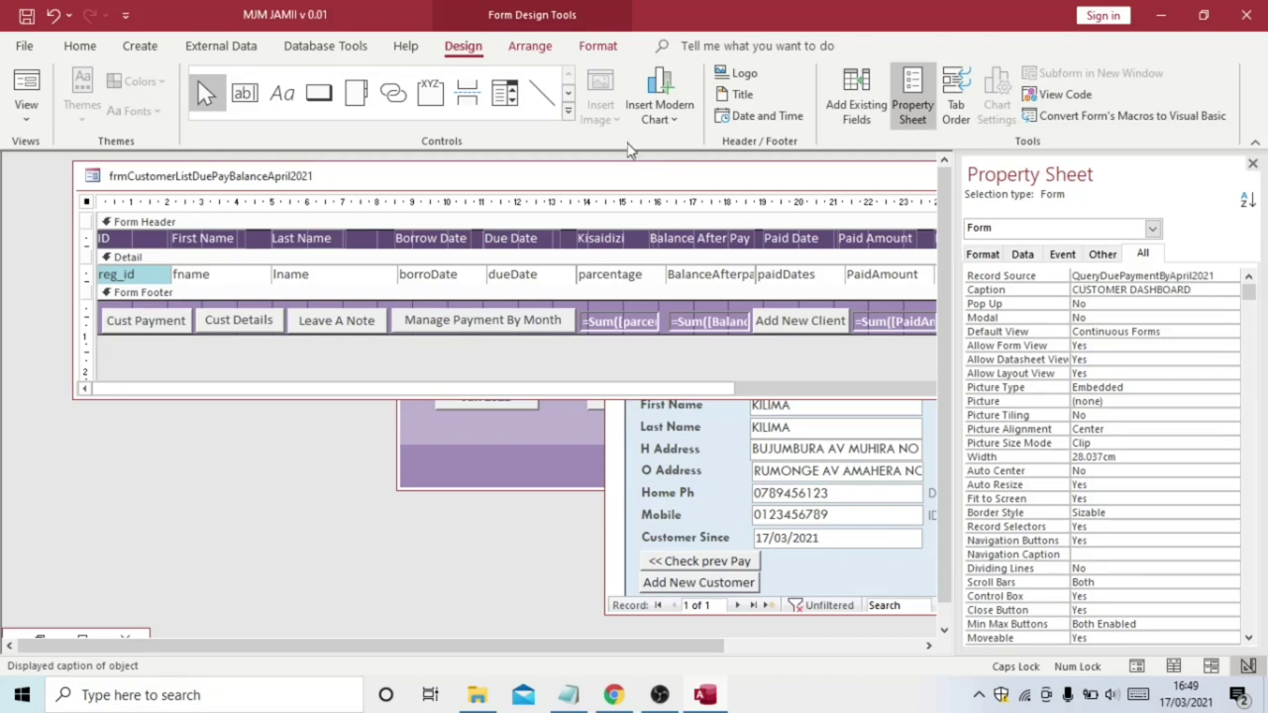
left_click(27, 84)
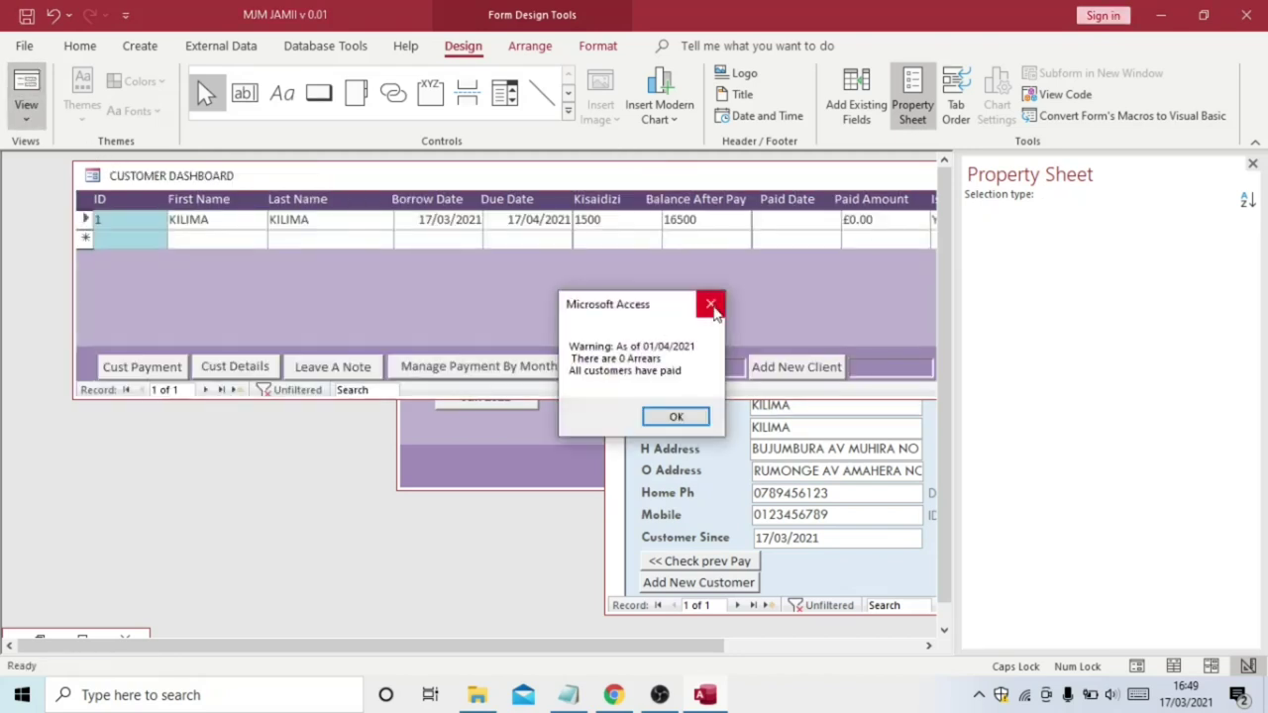
left_click(708, 313)
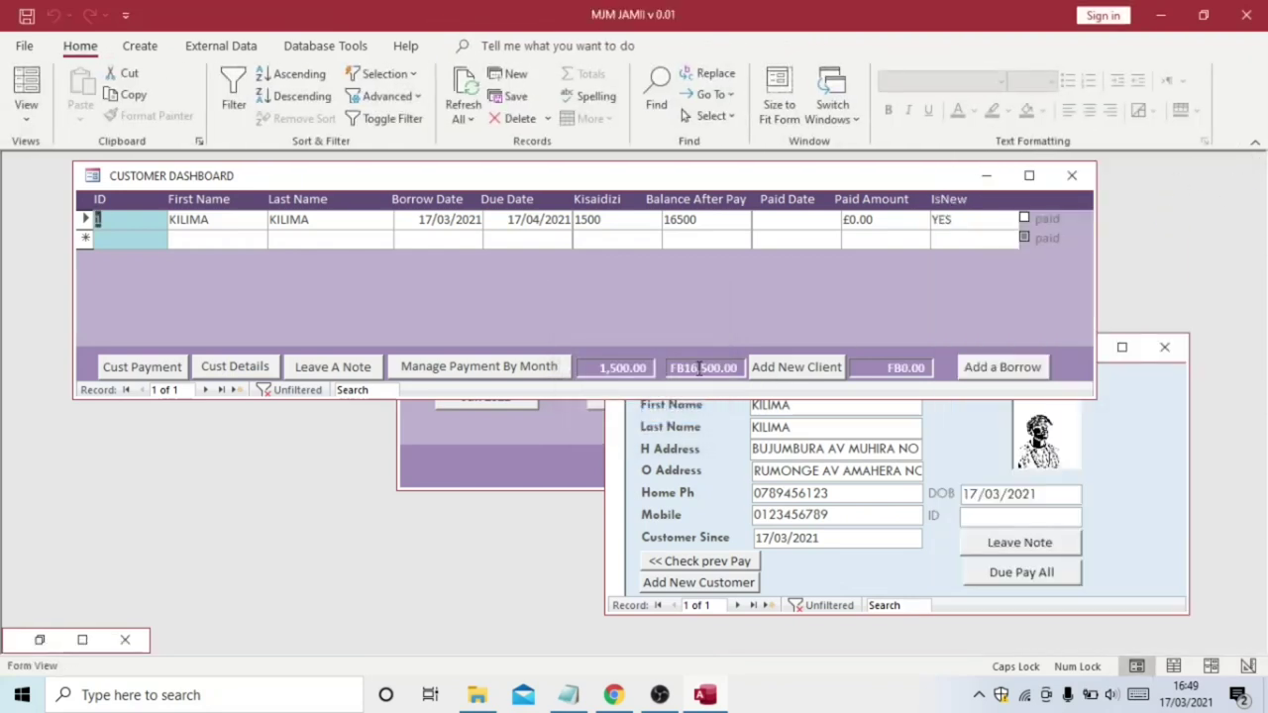
Move Customer Details lower to uncover the dashboard buttons and request Cust Payment access
left_click(1129, 398)
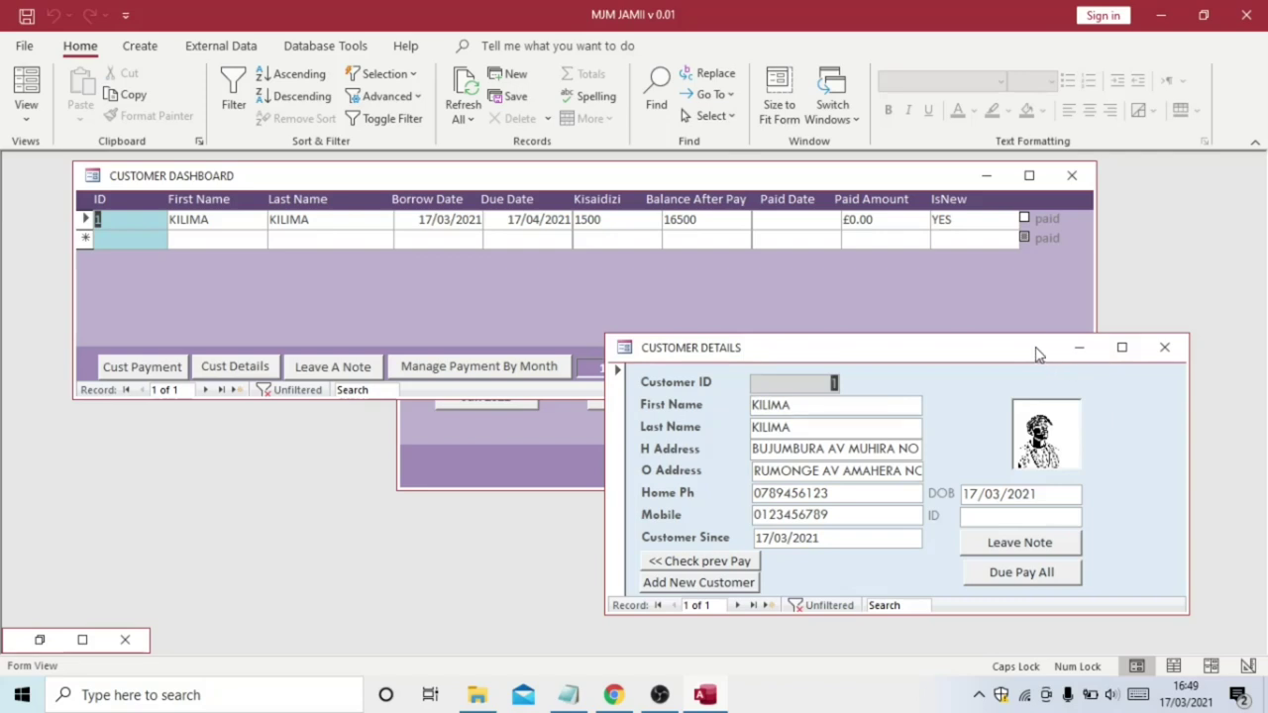
left_click_drag(979, 614, 978, 603)
left_click_drag(923, 362, 949, 403)
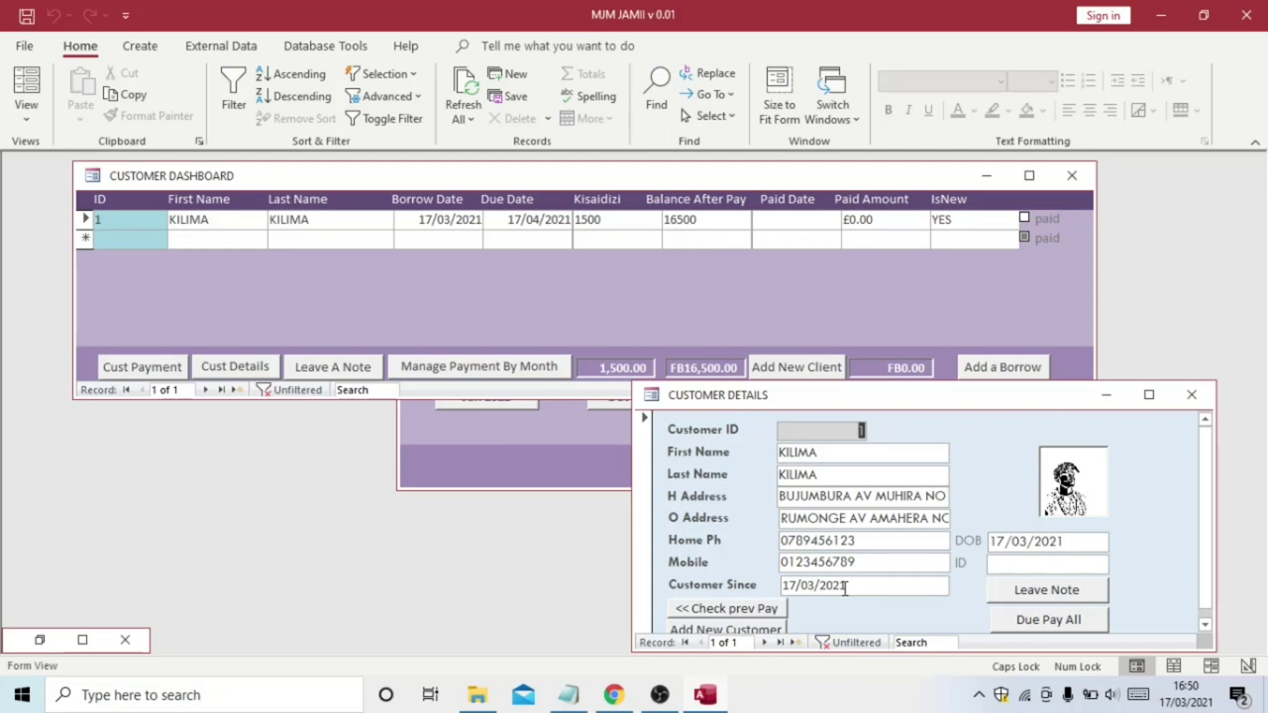
left_click(137, 377)
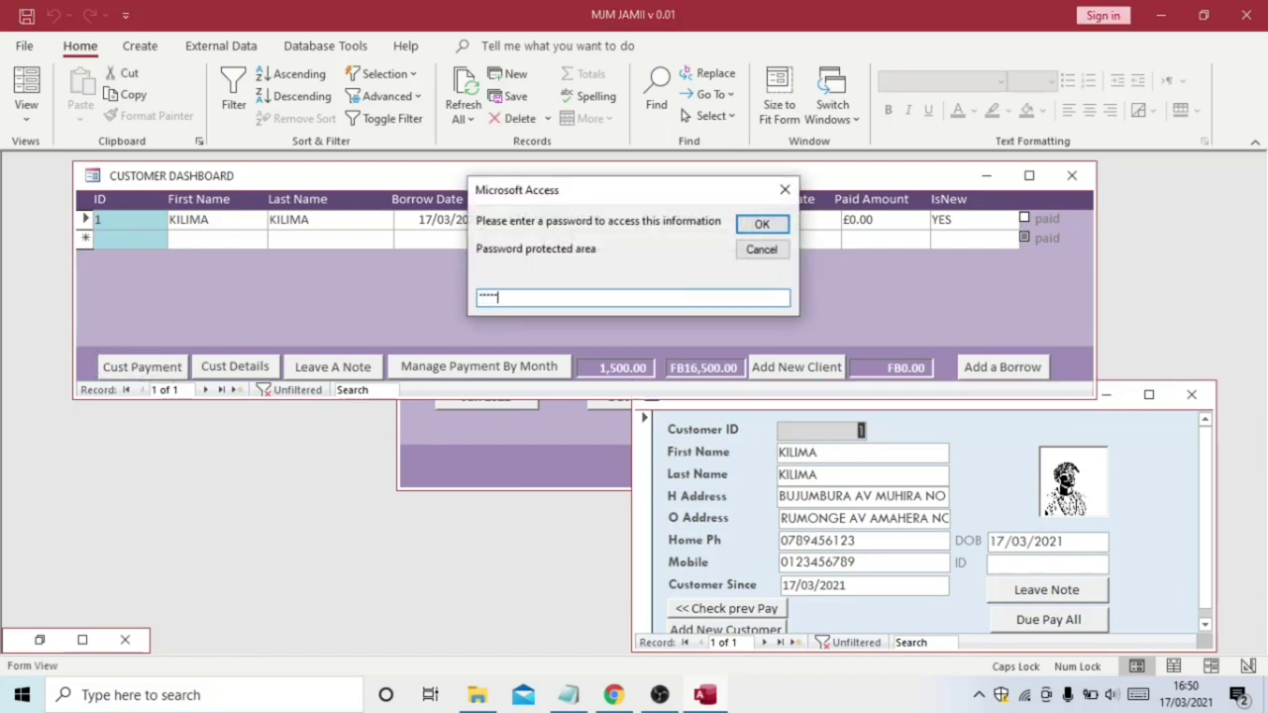
Confirm the password, dismiss the zero-arrears warning and move the April Payment form lower
left_click(761, 223)
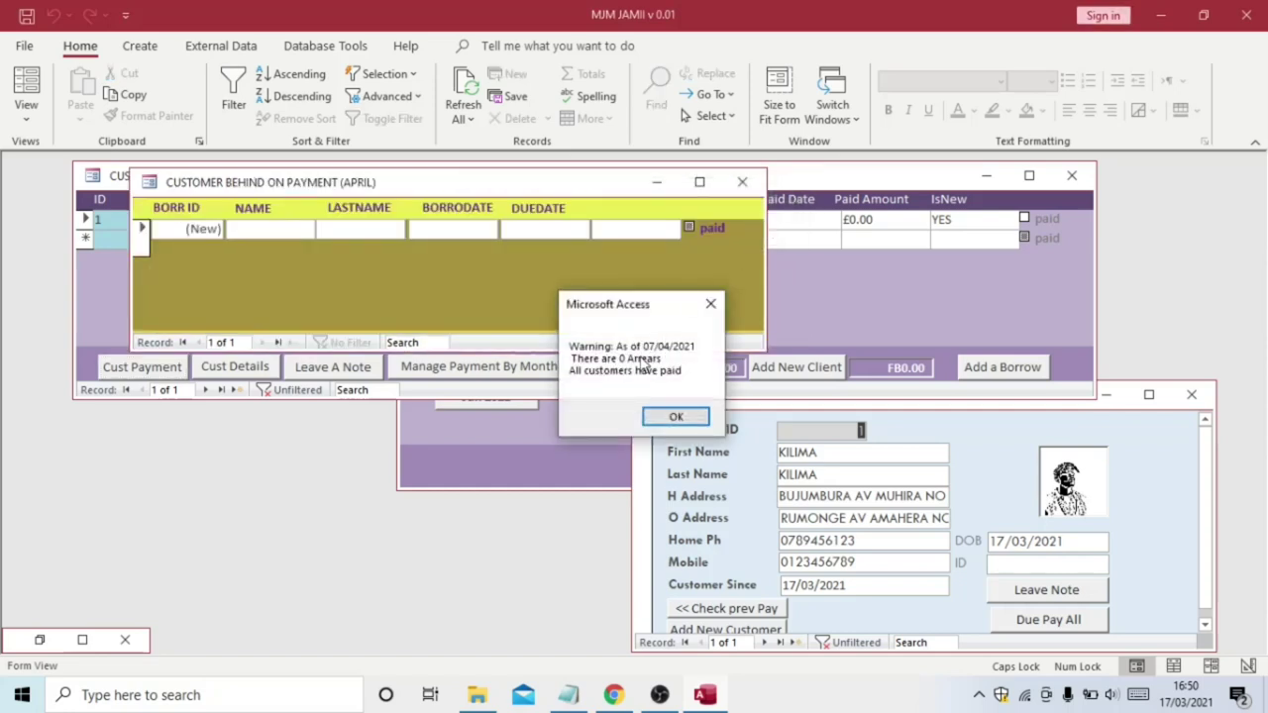
left_click(670, 418)
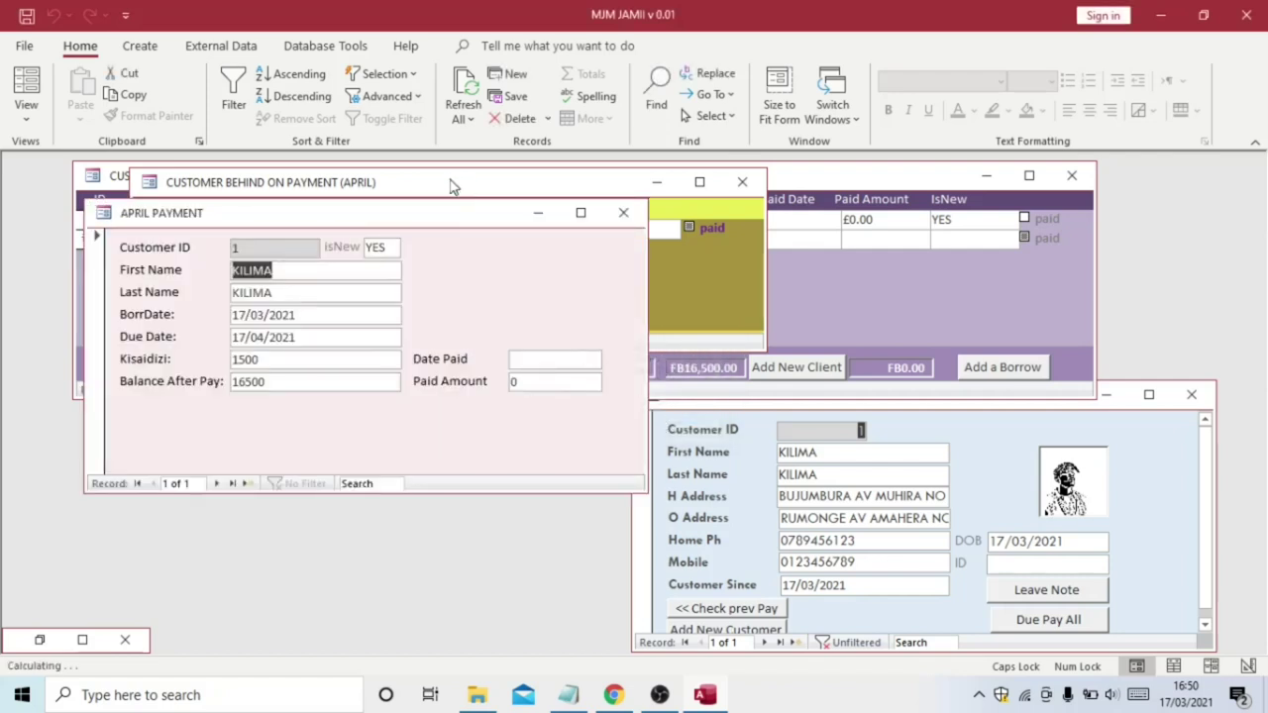
left_click_drag(446, 219, 423, 402)
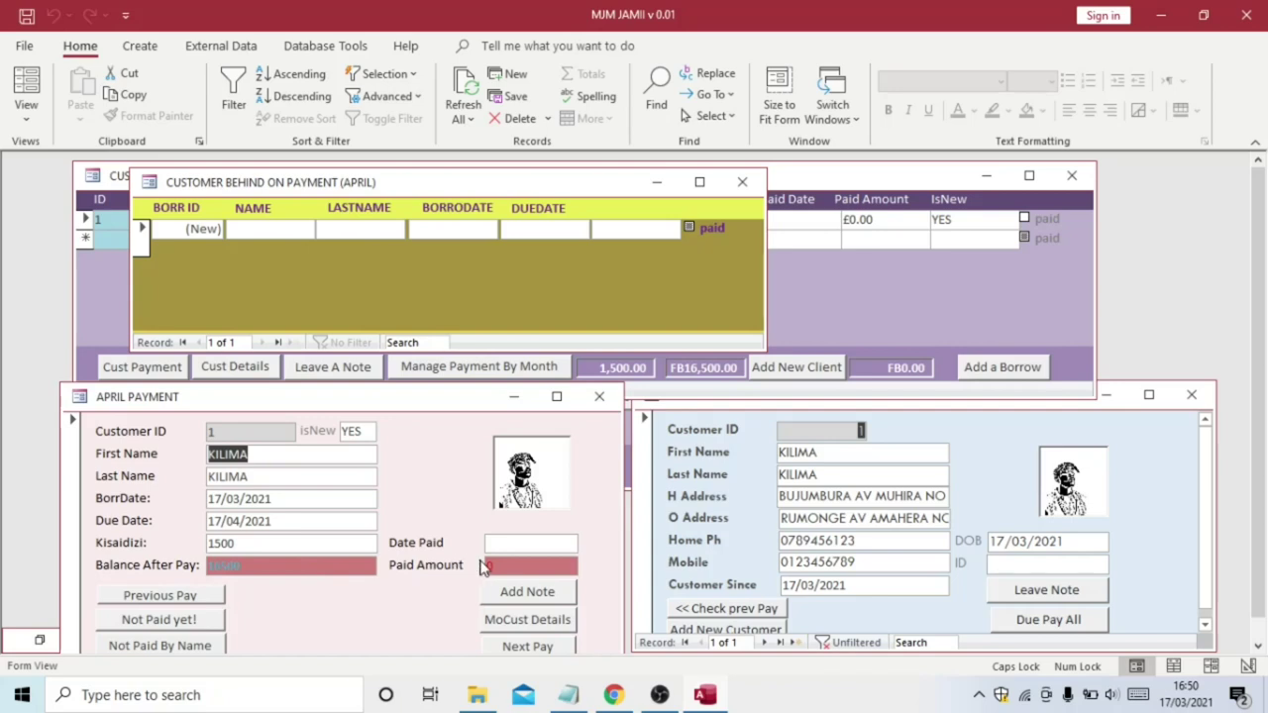
Try a 16500 Paid Amount to clear the balance, then reset Paid Amount to 0
left_click(489, 567)
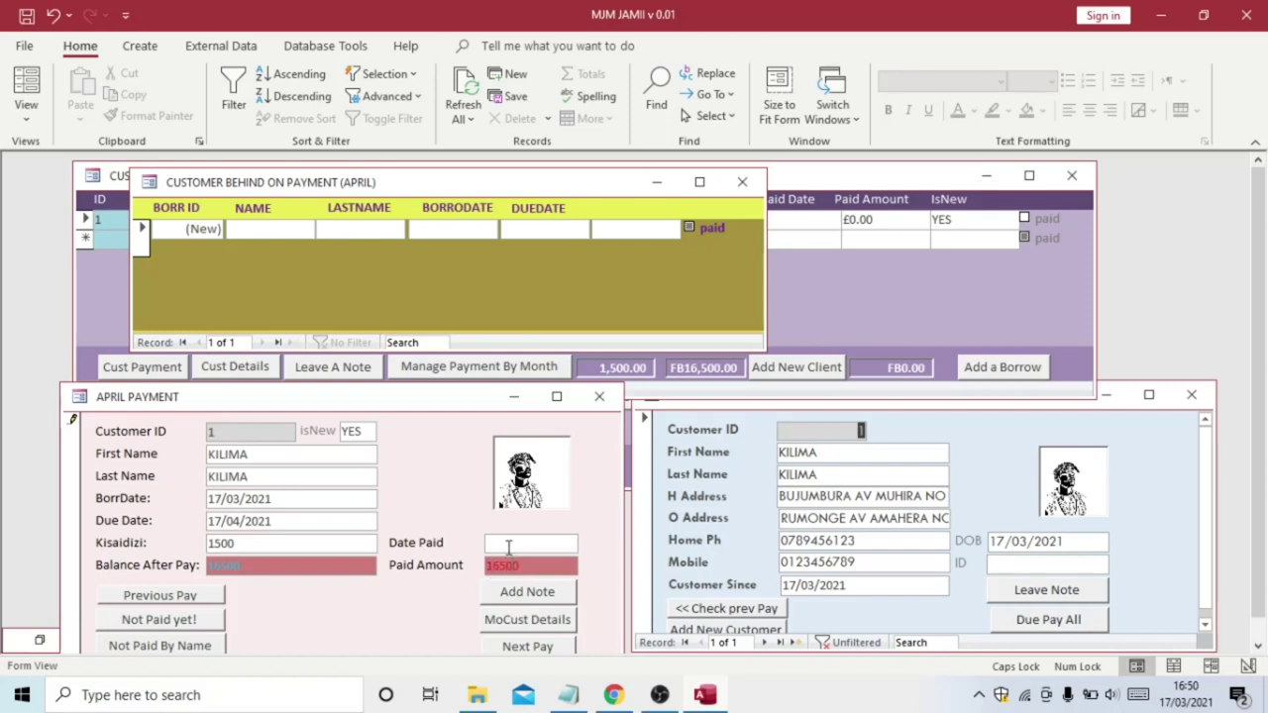
left_click(505, 545)
left_click(523, 566)
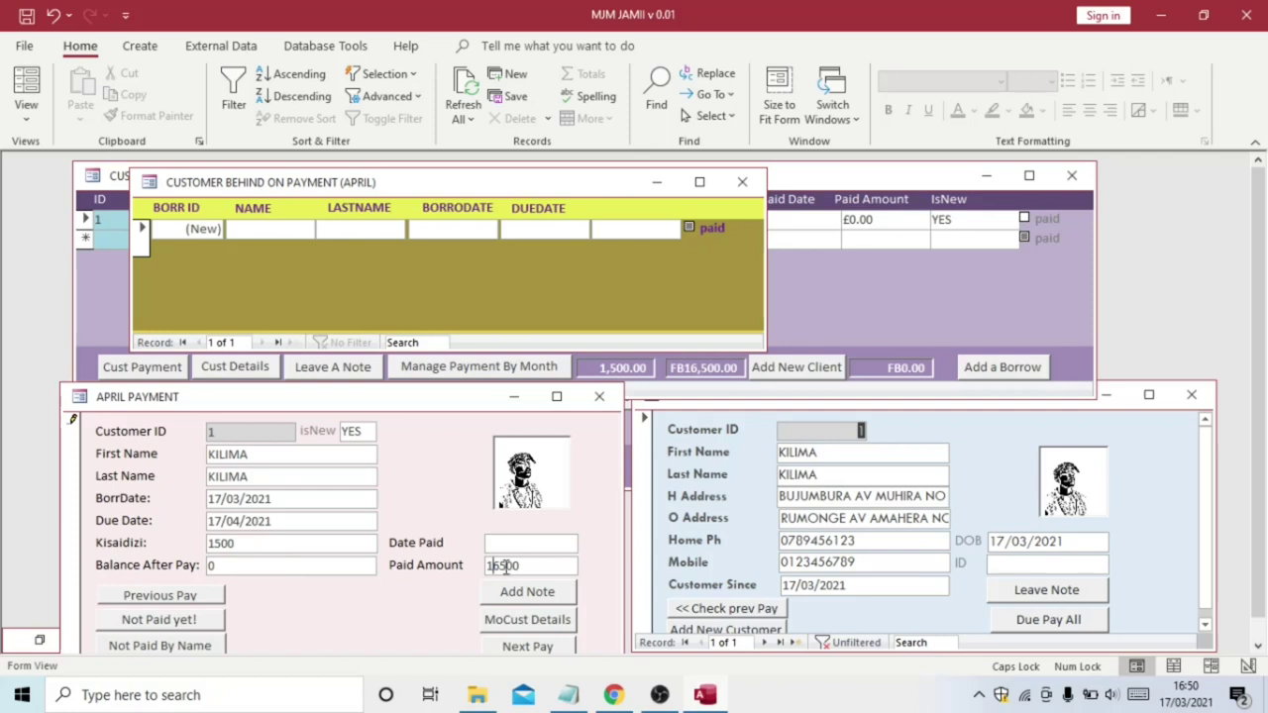
double_click(515, 567)
type("0")
left_click(512, 543)
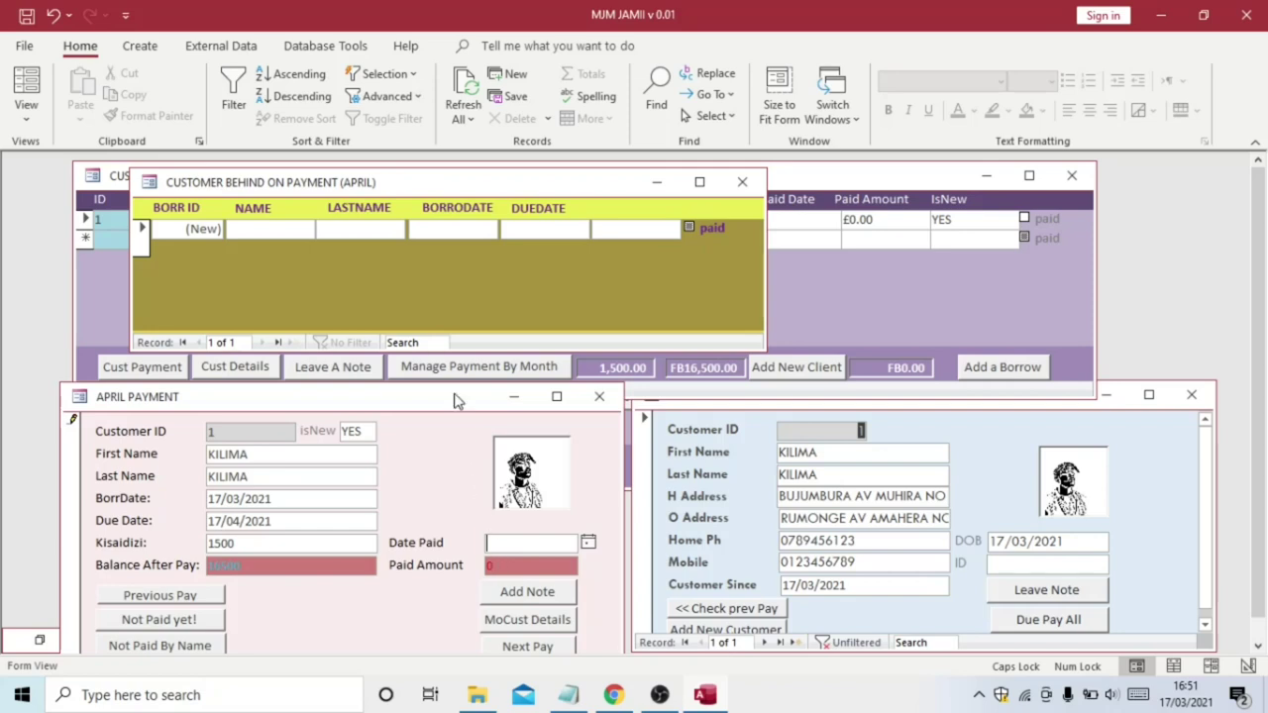
right_click(455, 399)
In Design View, start a PaidAmount conditional formatting rule for Field Value greater than 0
left_click(519, 542)
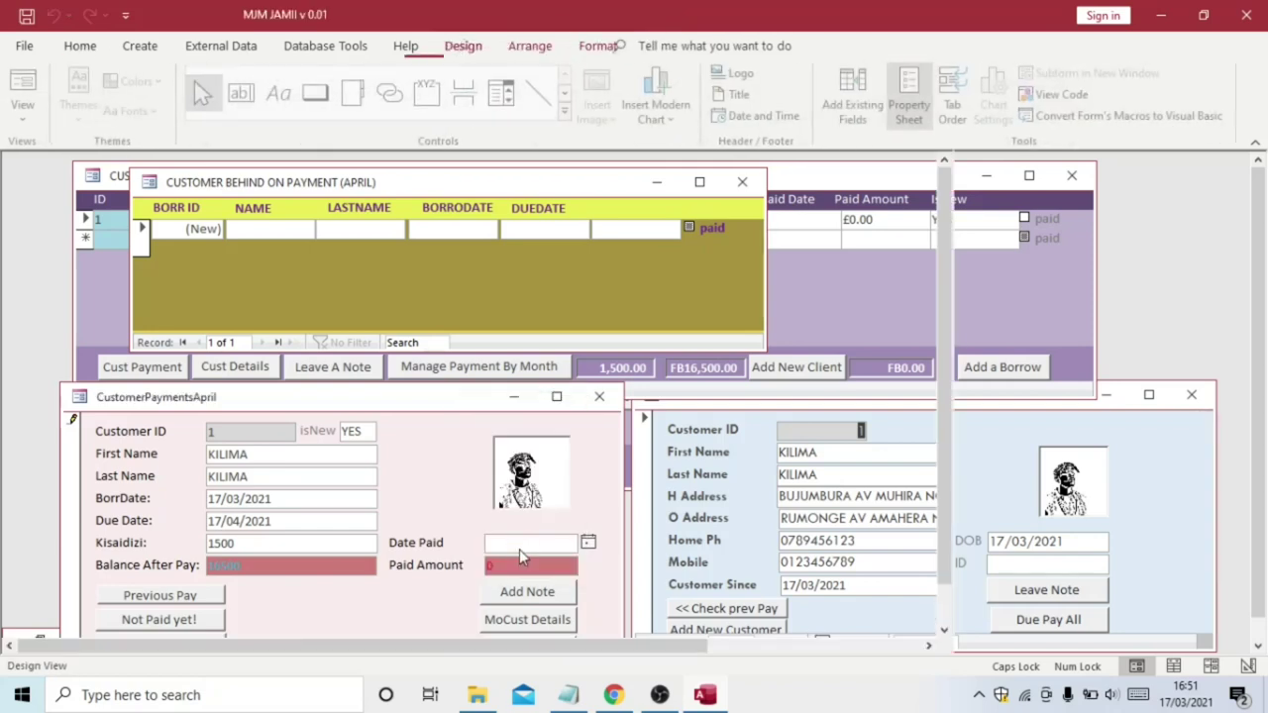
left_click(540, 600)
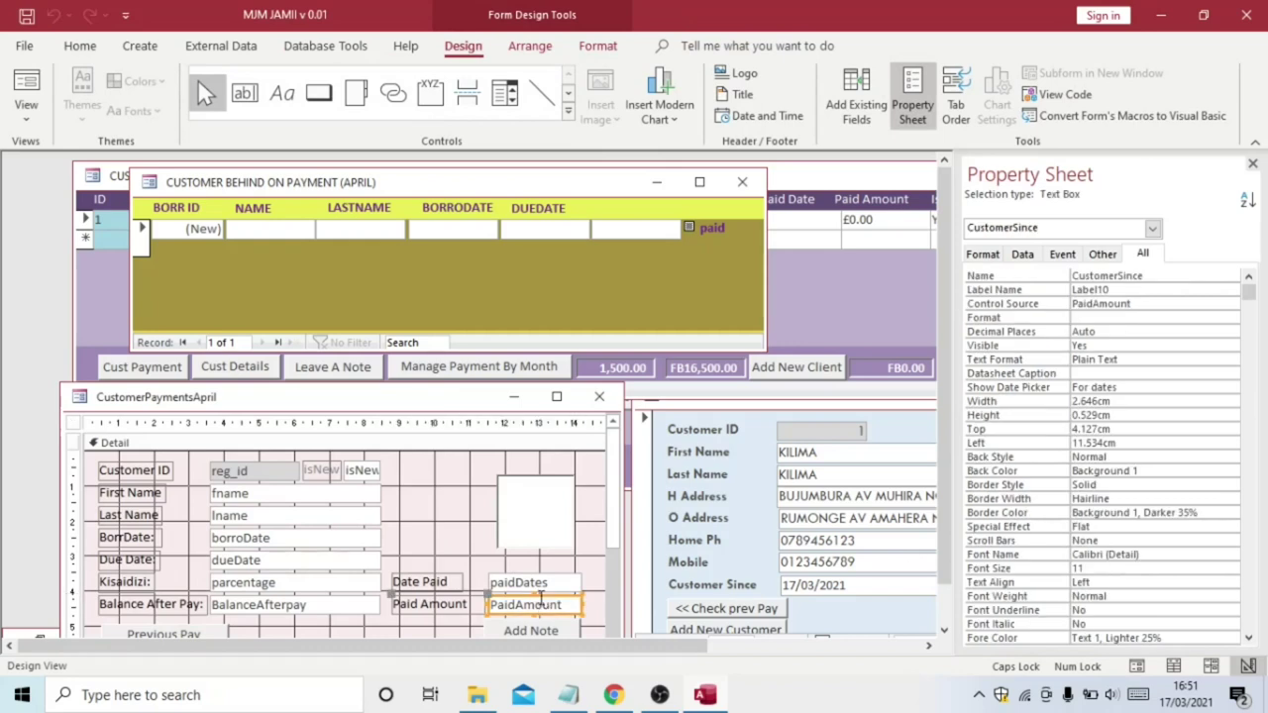
left_click(603, 46)
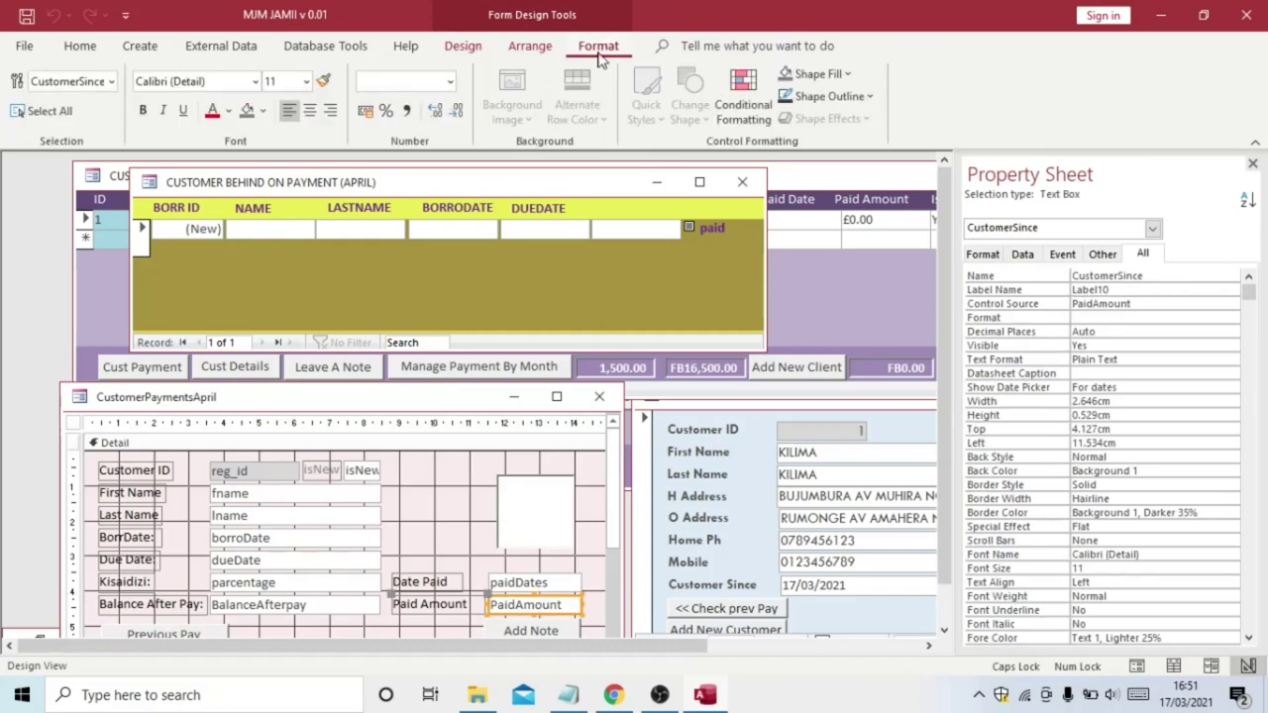
left_click(734, 89)
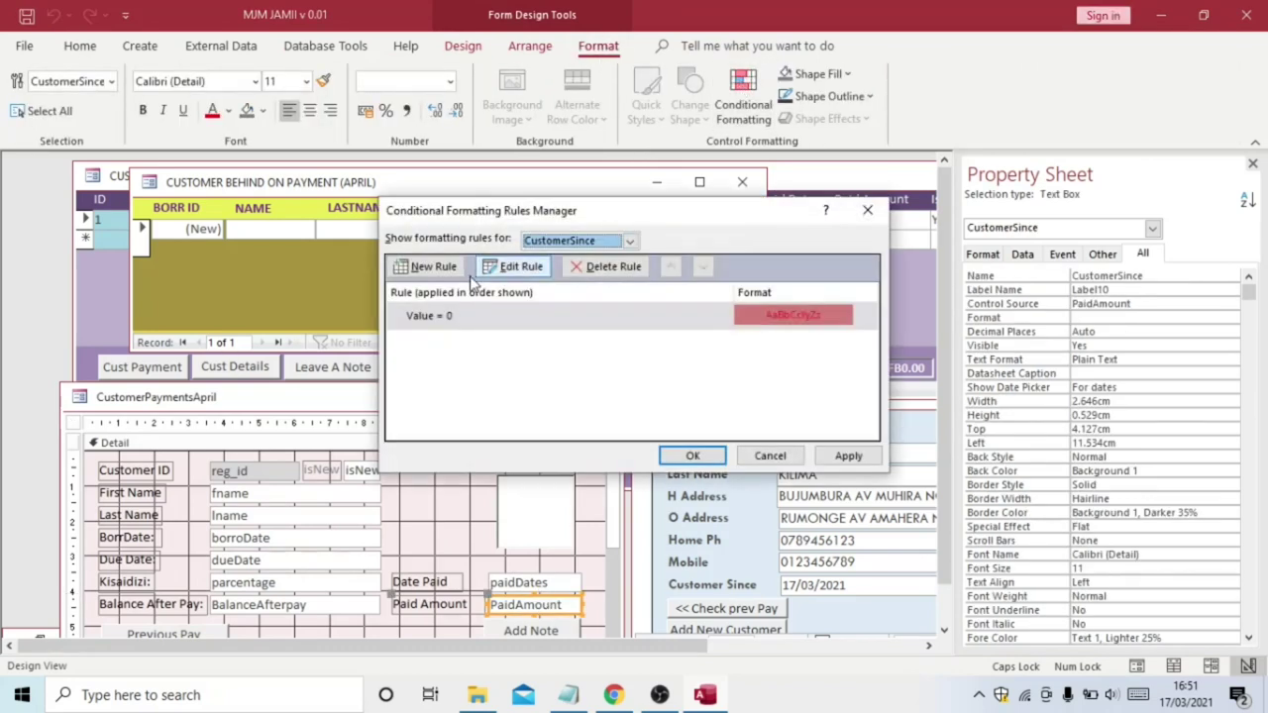
left_click(434, 267)
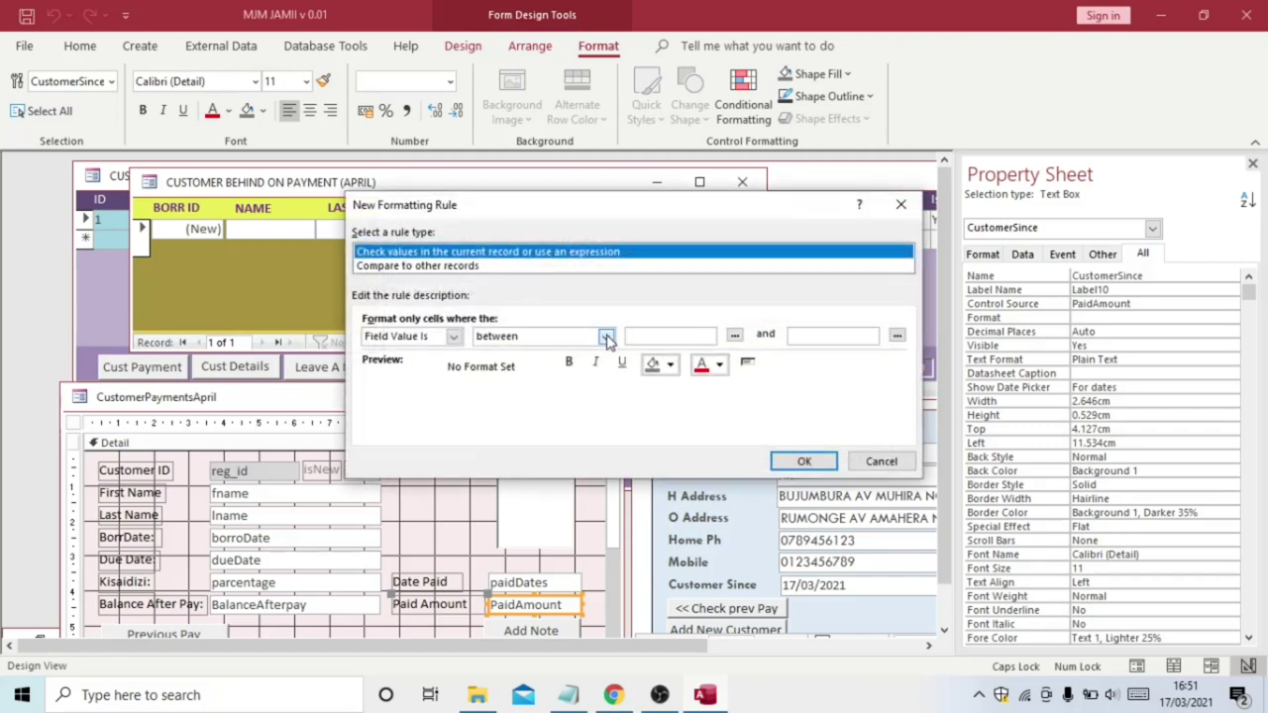
left_click(606, 337)
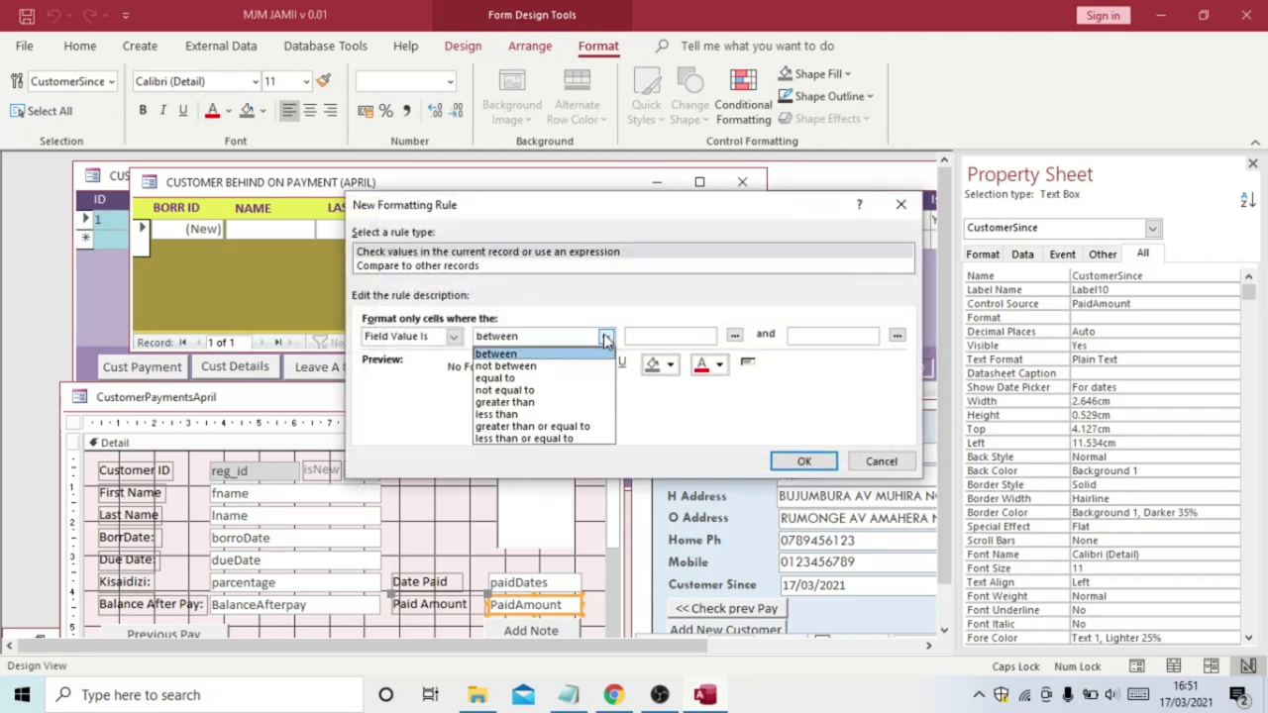
left_click(567, 406)
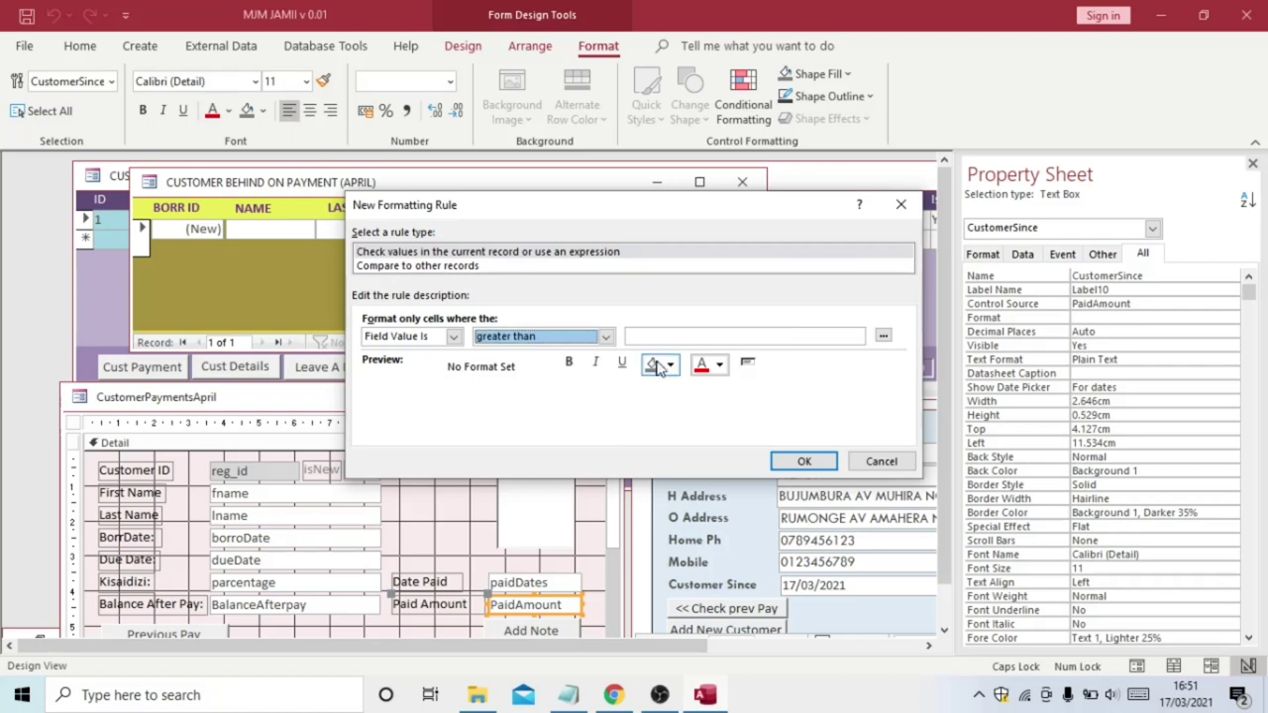
left_click(649, 336)
type("0")
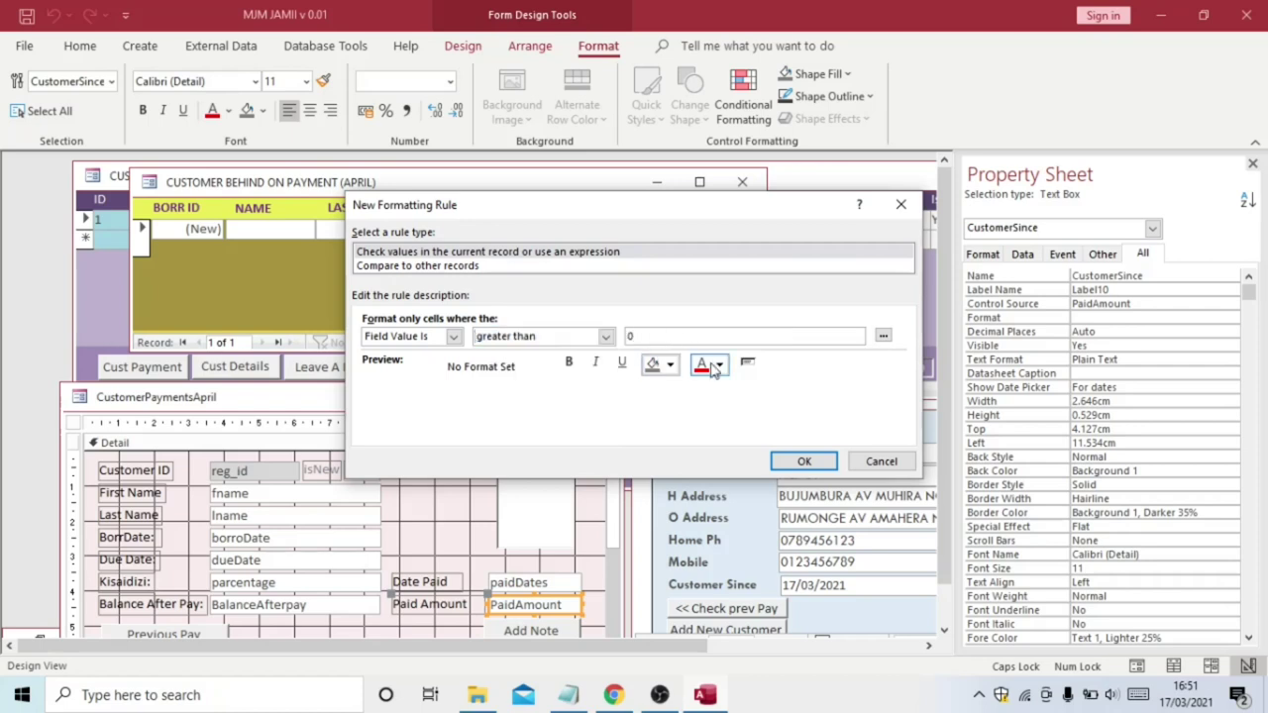
Give the rule bold green text on a gold background and save it
left_click(720, 364)
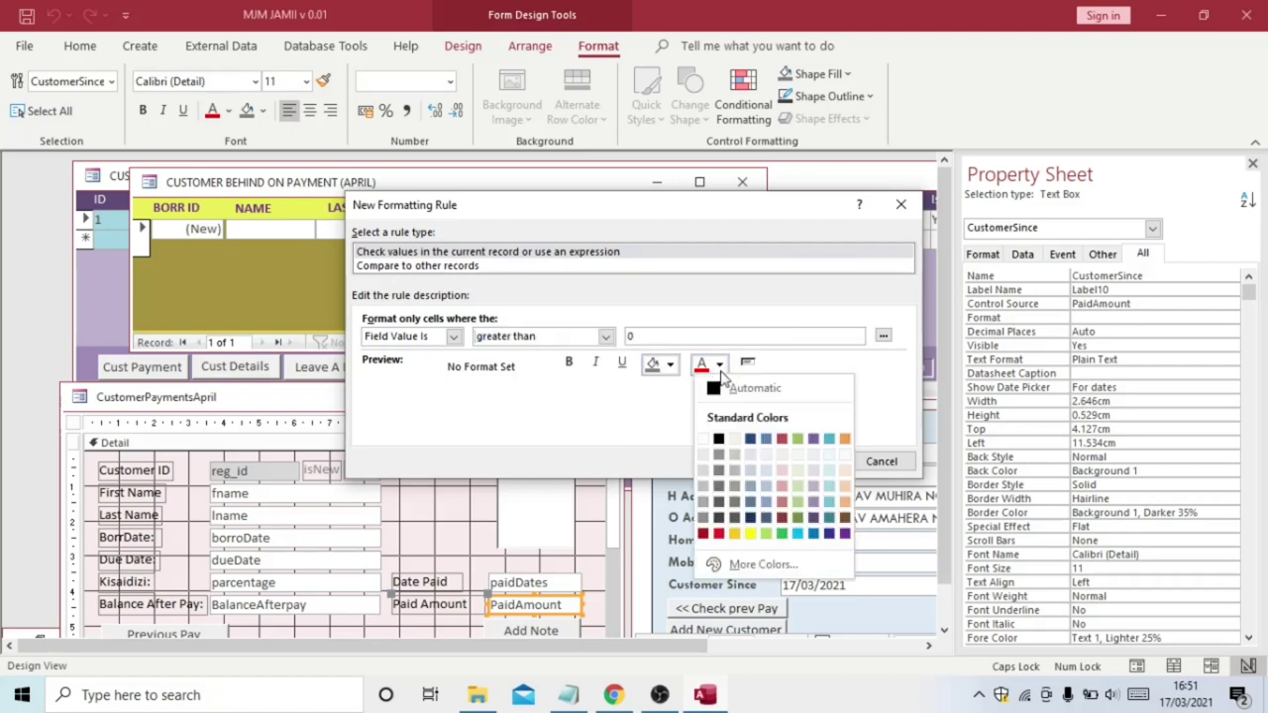
left_click(782, 534)
left_click(568, 363)
left_click(671, 364)
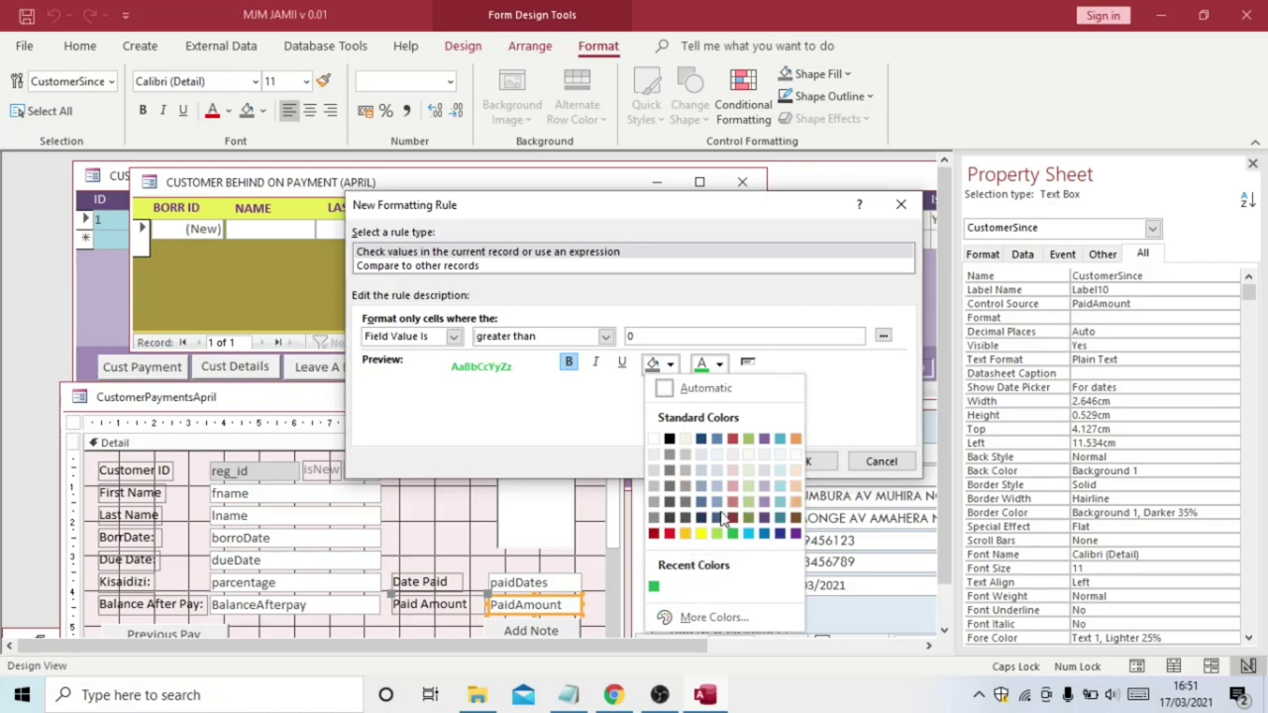
left_click(686, 535)
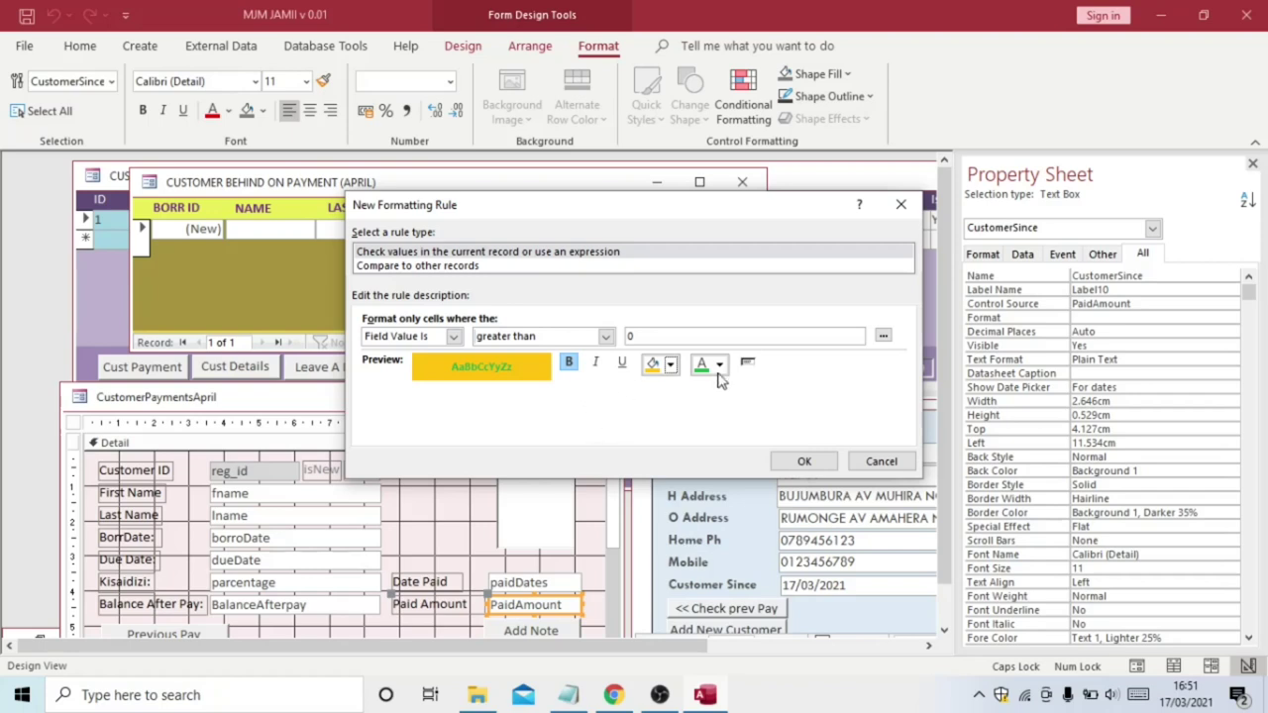
left_click(800, 463)
left_click(843, 456)
left_click(715, 455)
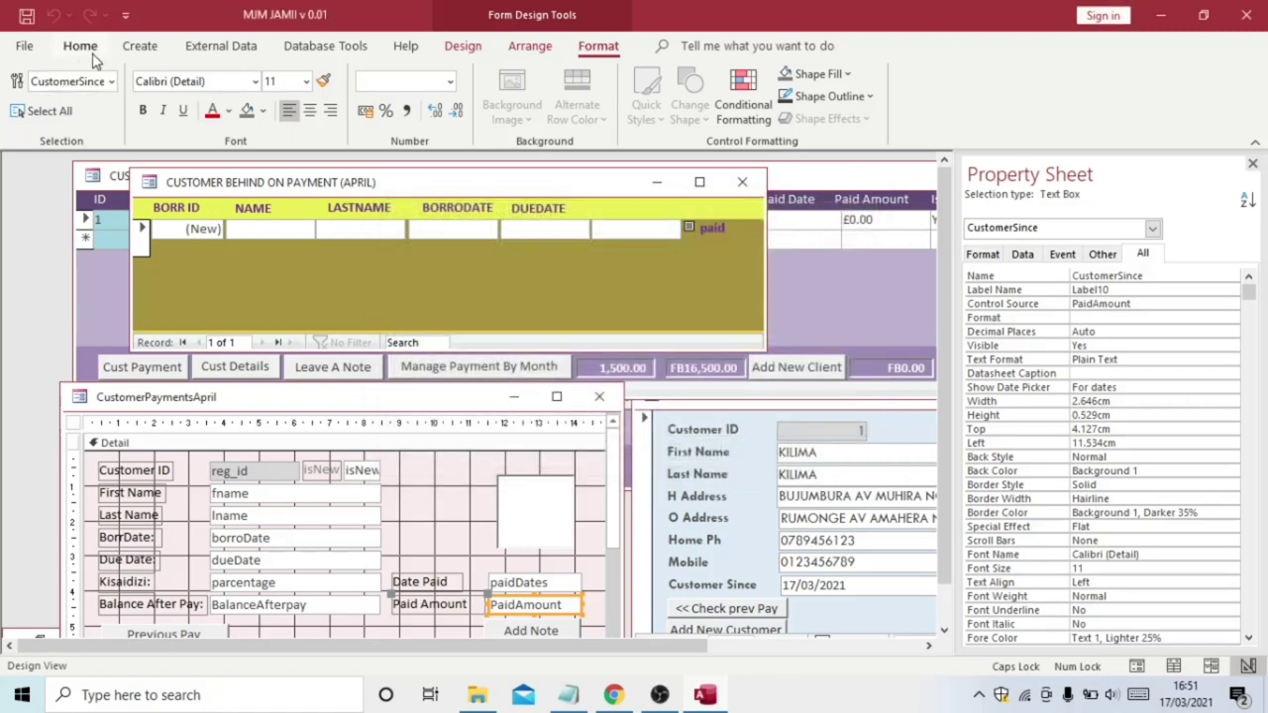
left_click(80, 46)
Back in Form view, check Paid Amount's gold colouring at 16500, then clear the value
left_click(26, 84)
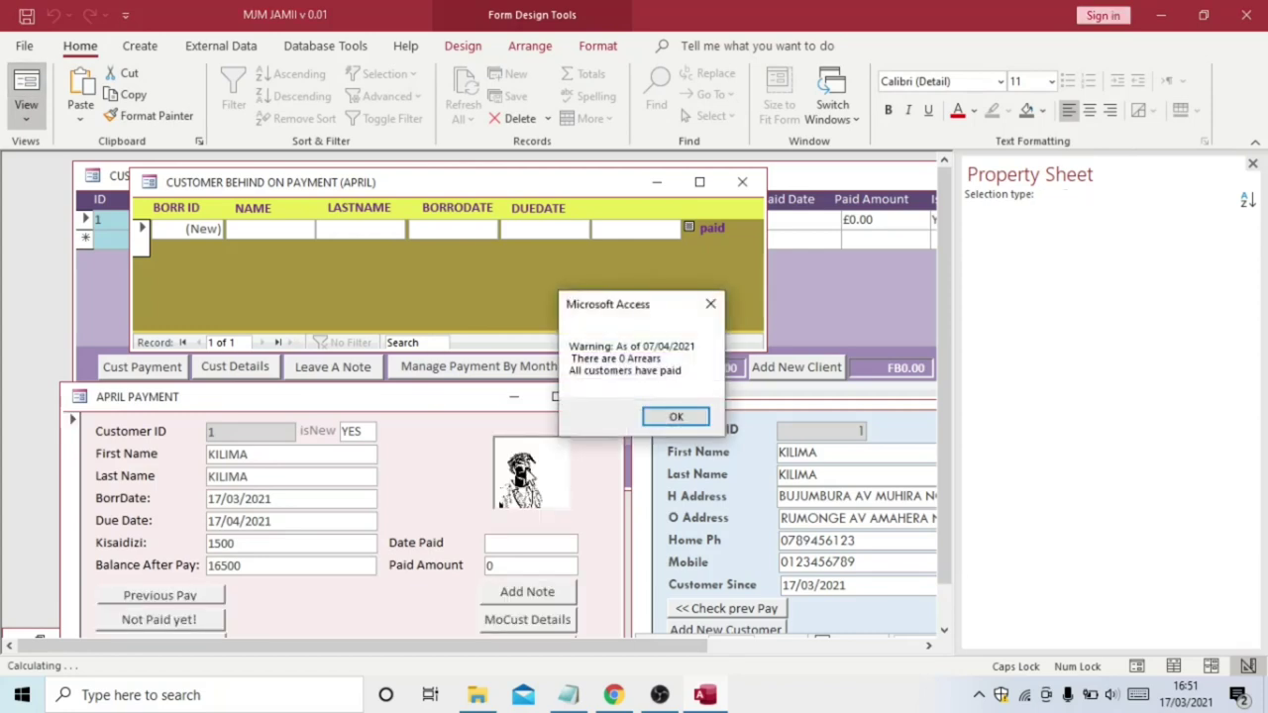
left_click(710, 304)
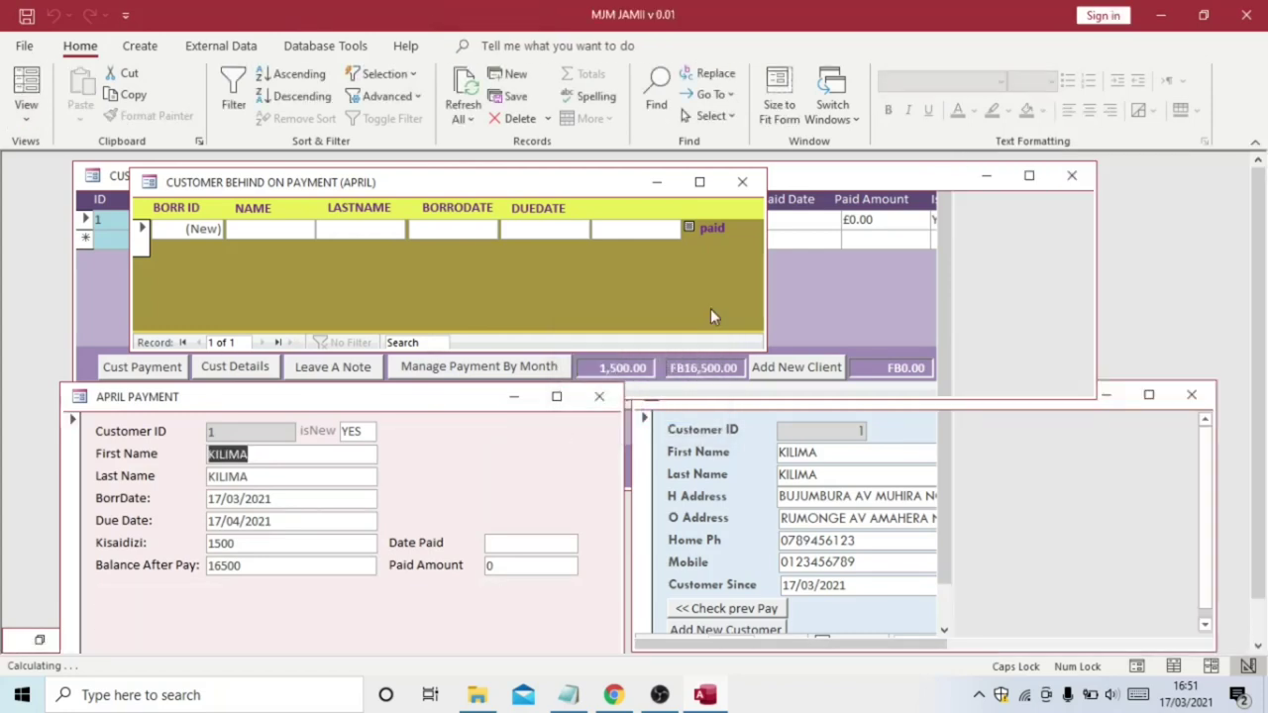
left_click(489, 563)
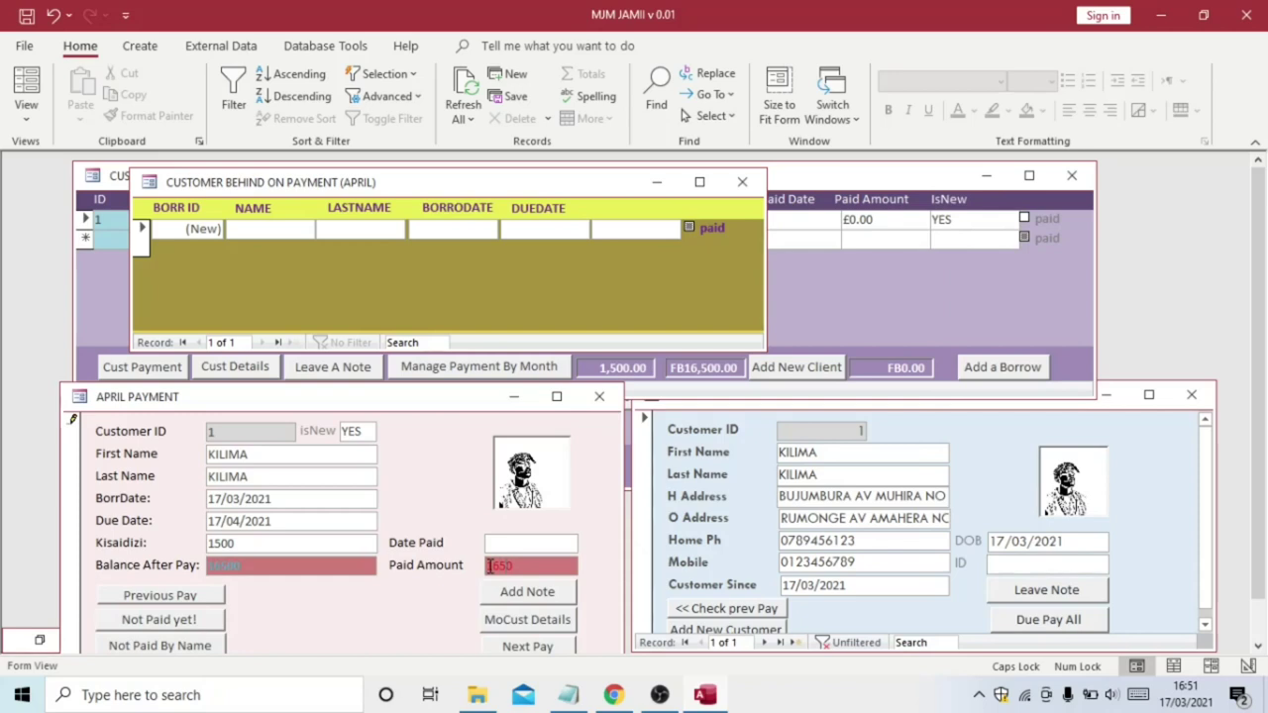
left_click(514, 545)
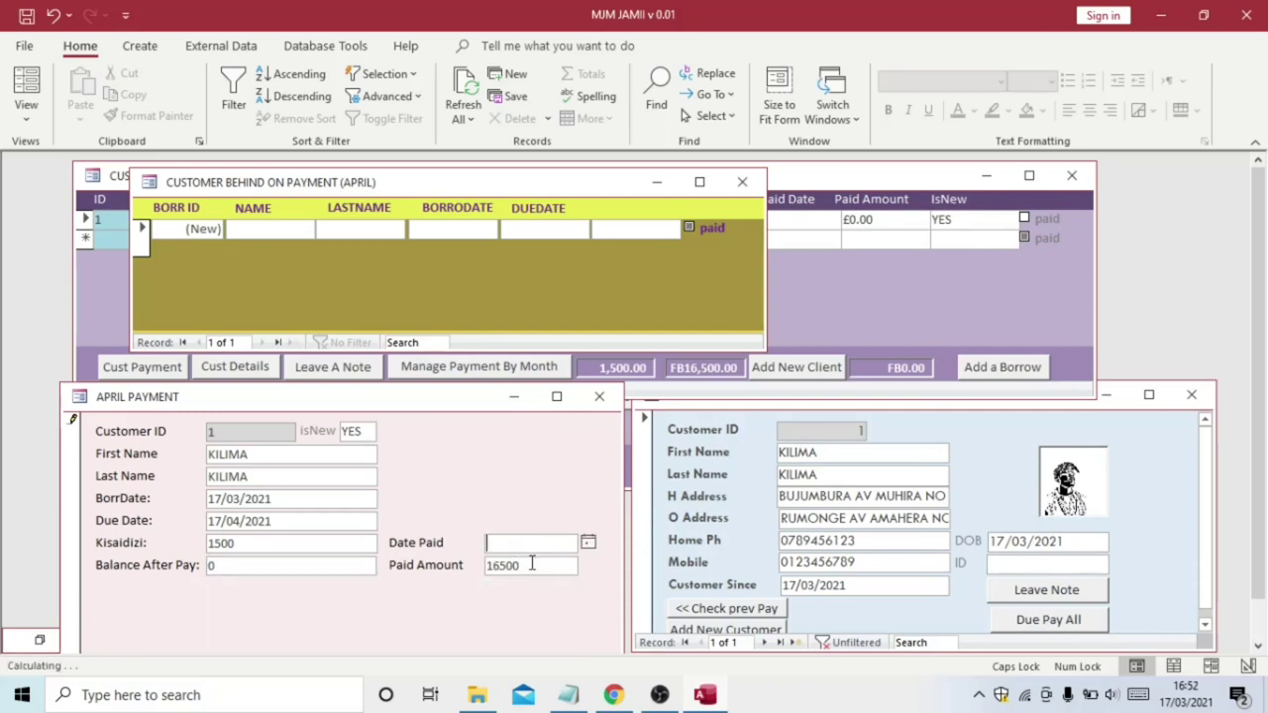
left_click(533, 564)
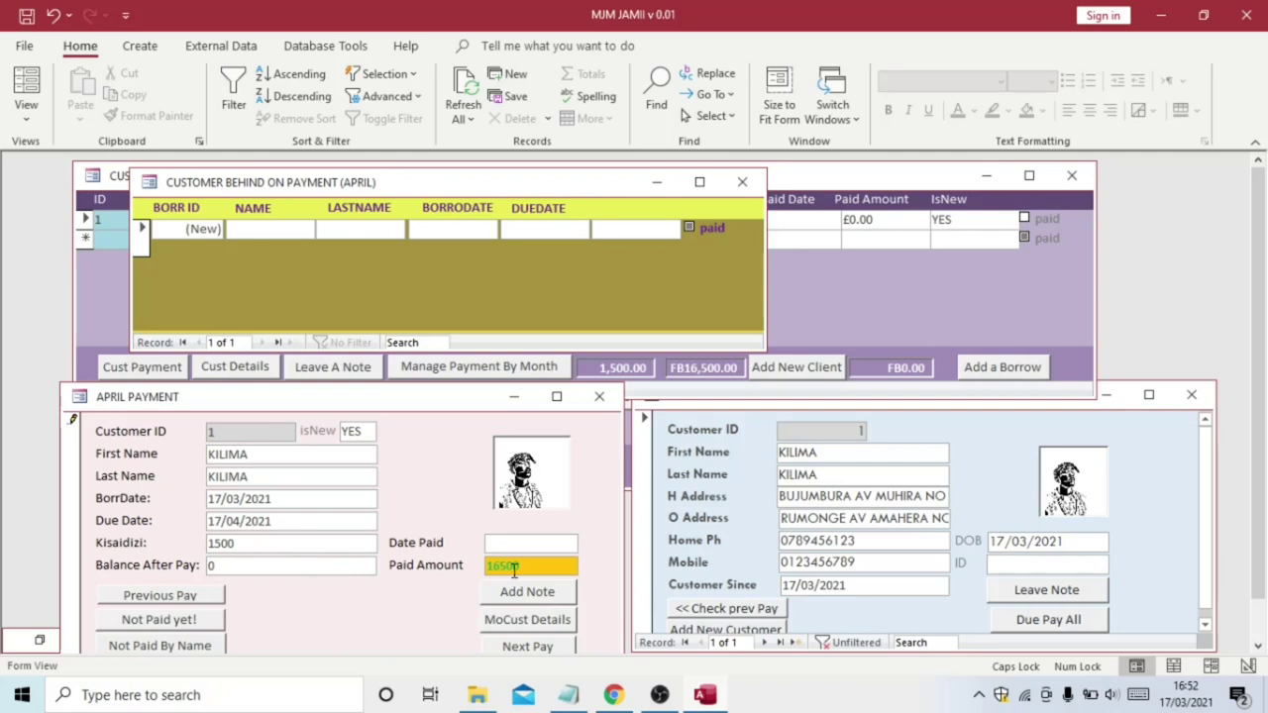
key("BackSpace")
key("BackSpace")
key("BackSpace")
key("BackSpace")
Switch the April Payment form to Design View from its shortcut menu
left_click(488, 543)
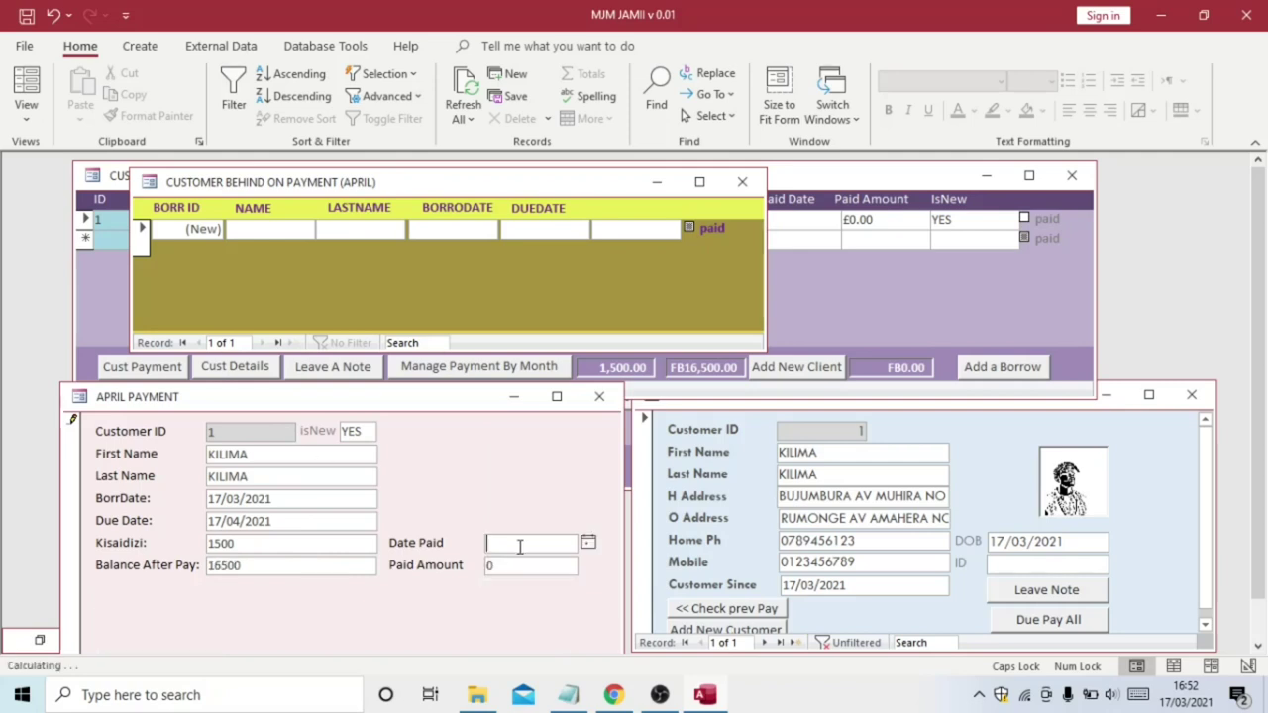
left_click(293, 565)
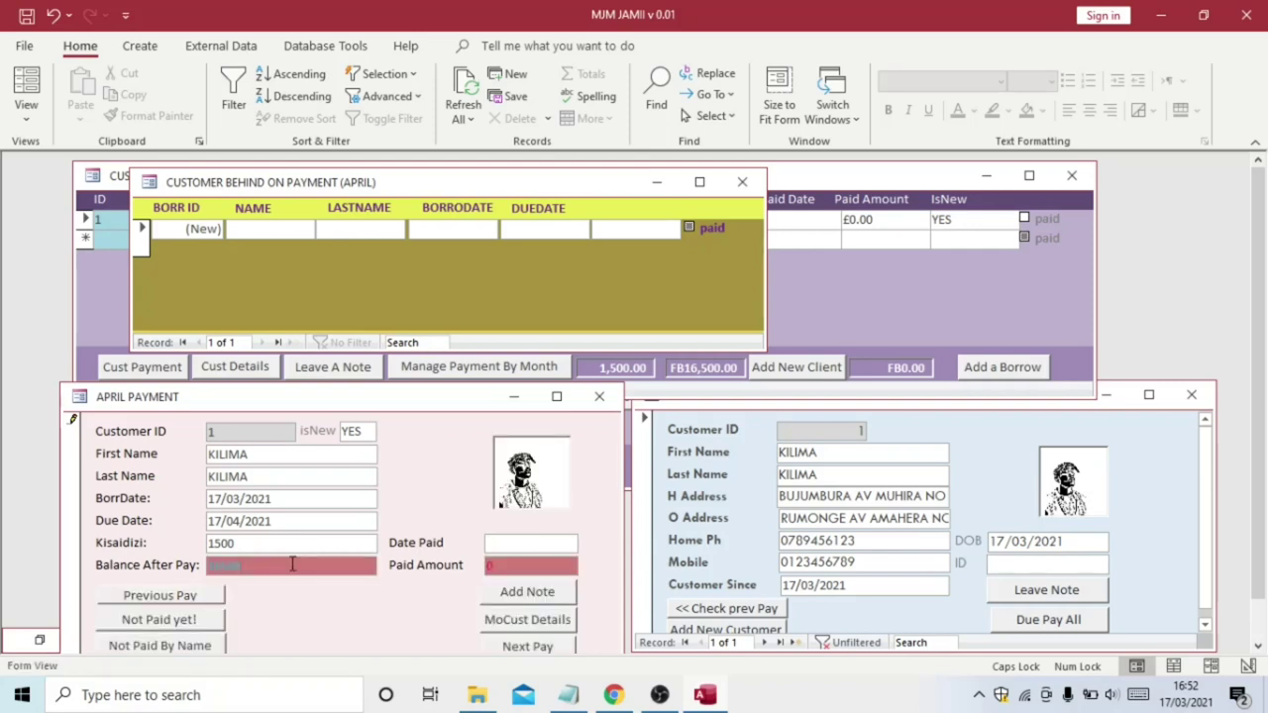
right_click(292, 565)
left_click(218, 412)
right_click(218, 411)
left_click(290, 561)
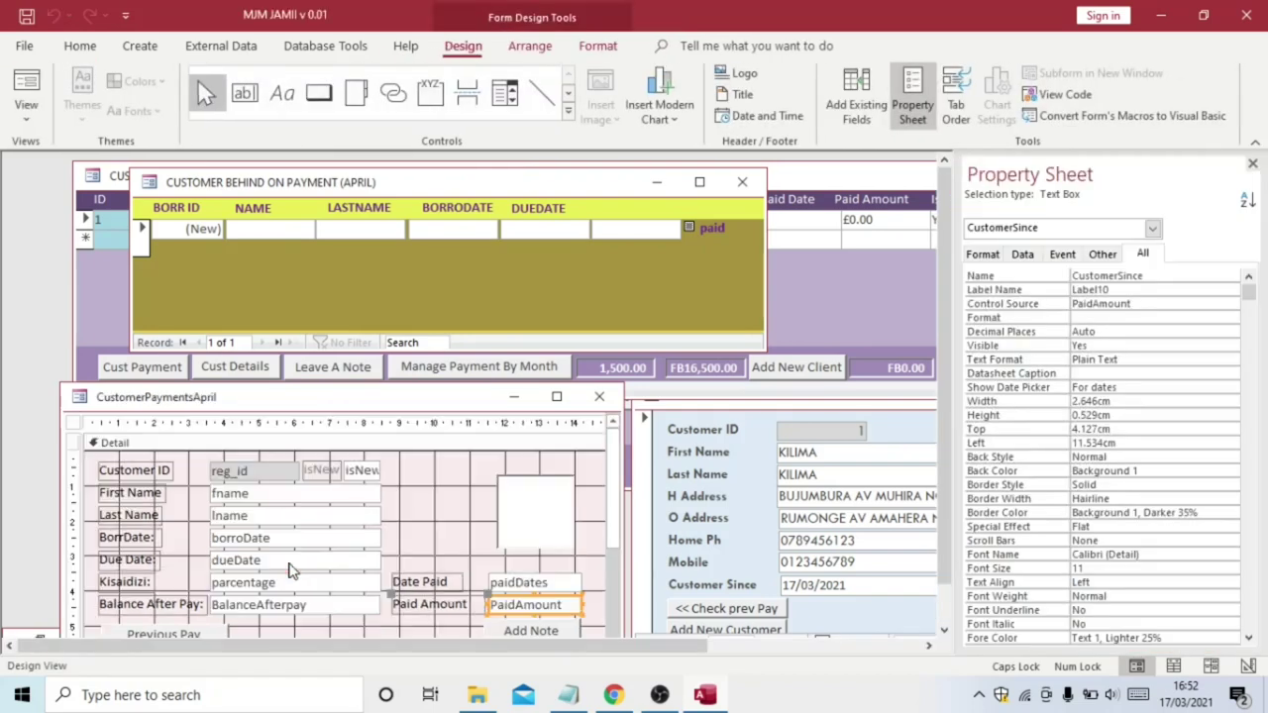
Start a new conditional formatting rule on BalanceAfterpay for values equal to 0
left_click(294, 604)
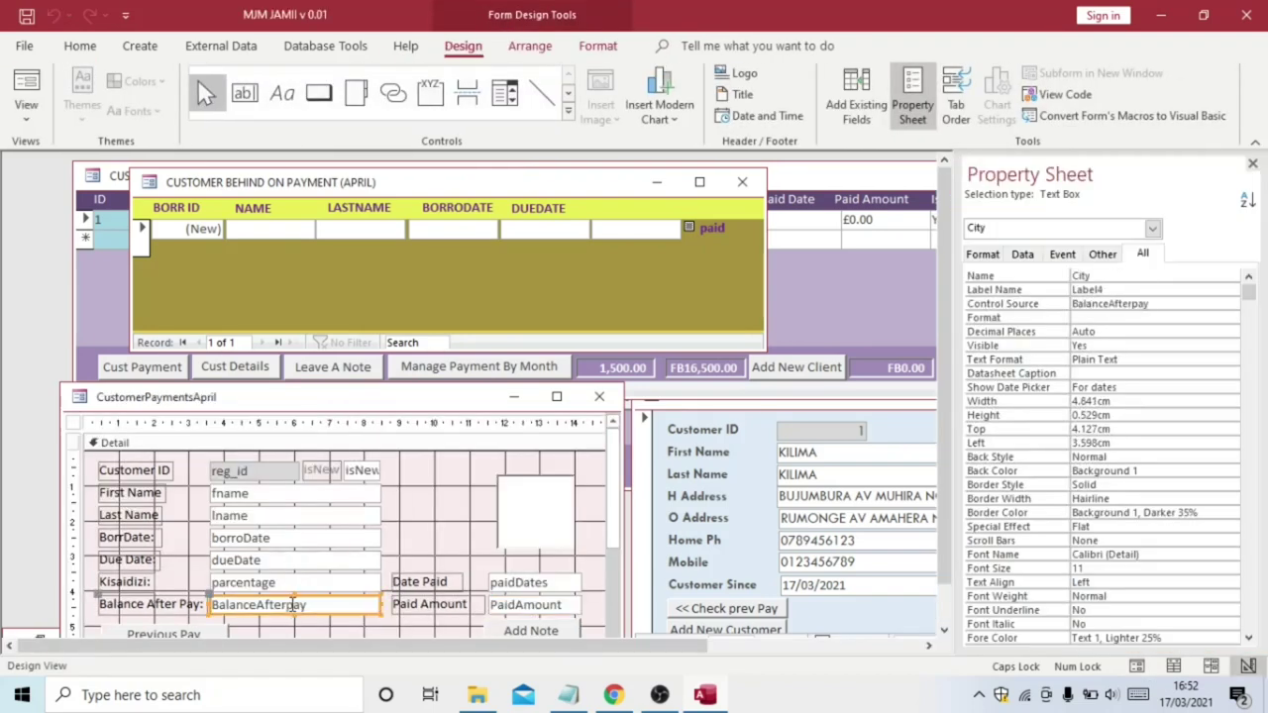
left_click(599, 47)
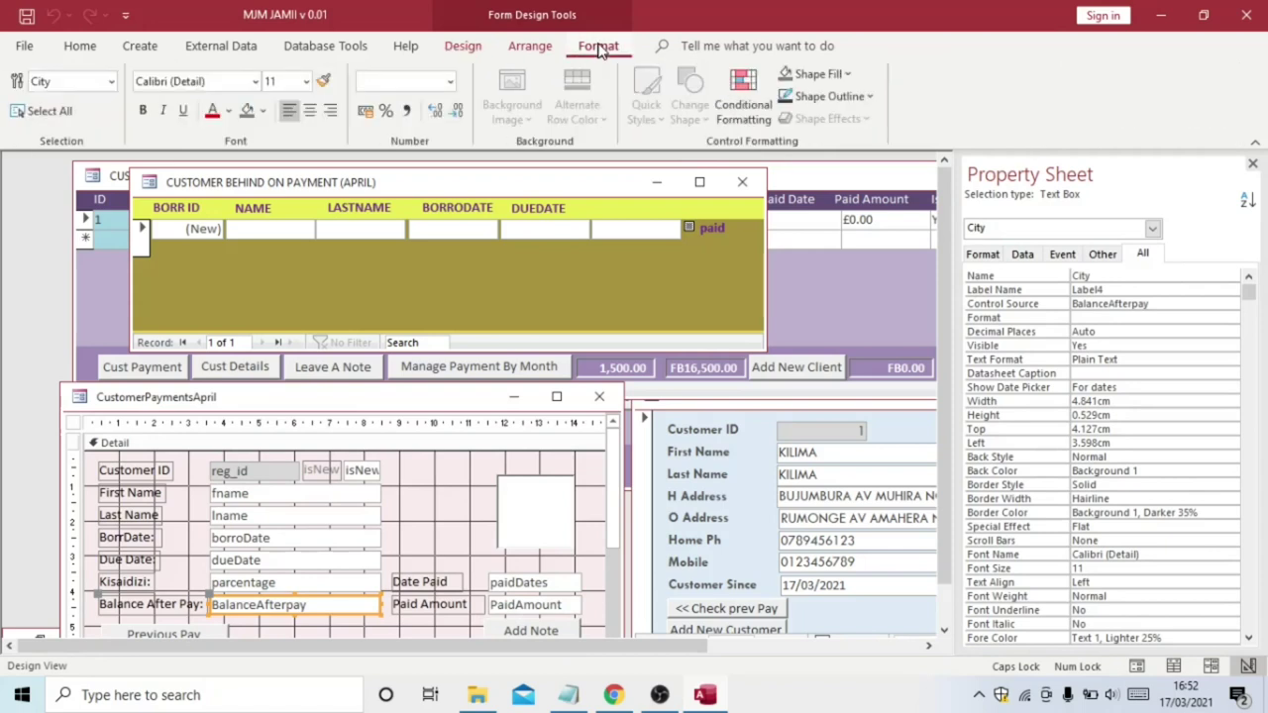
left_click(744, 85)
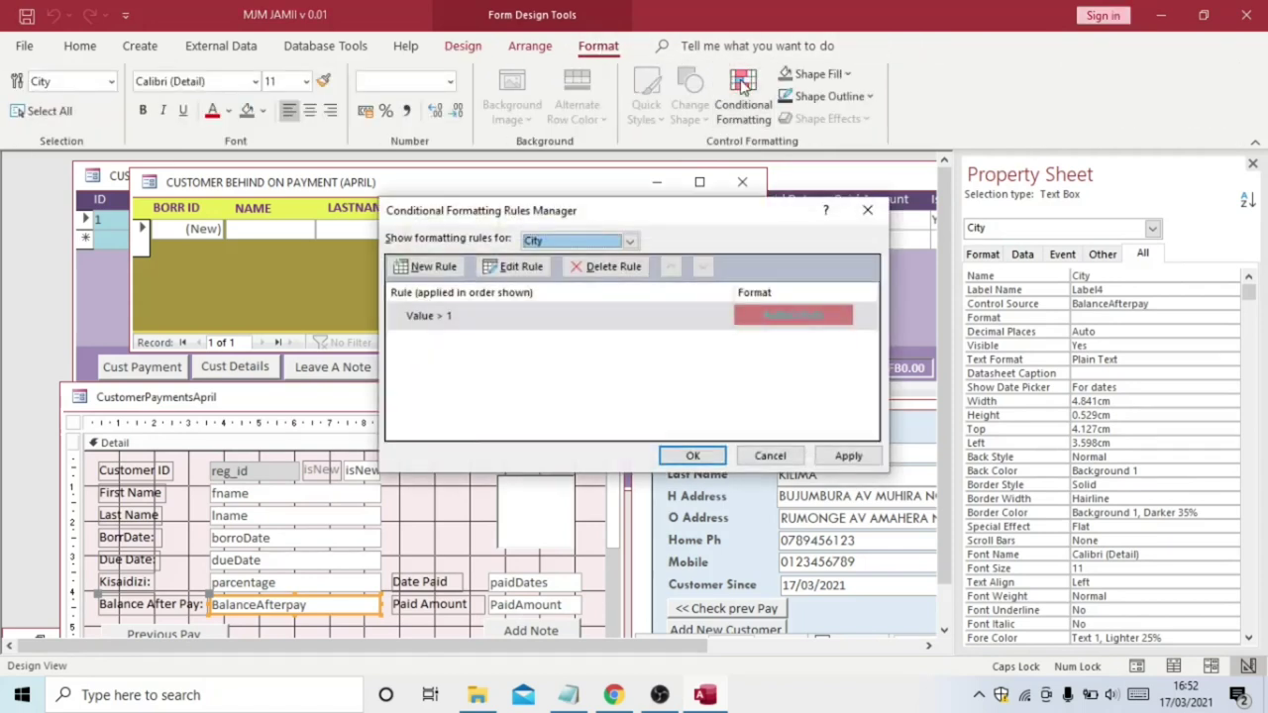
left_click(436, 267)
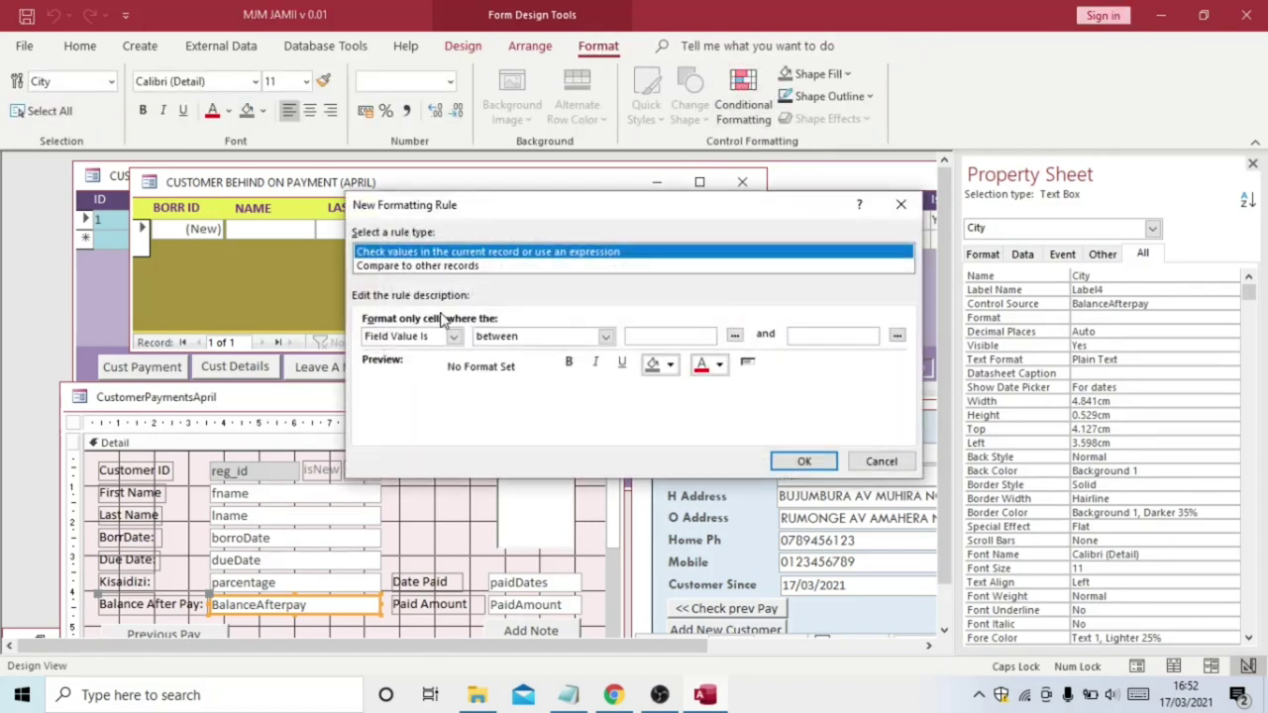
left_click(605, 337)
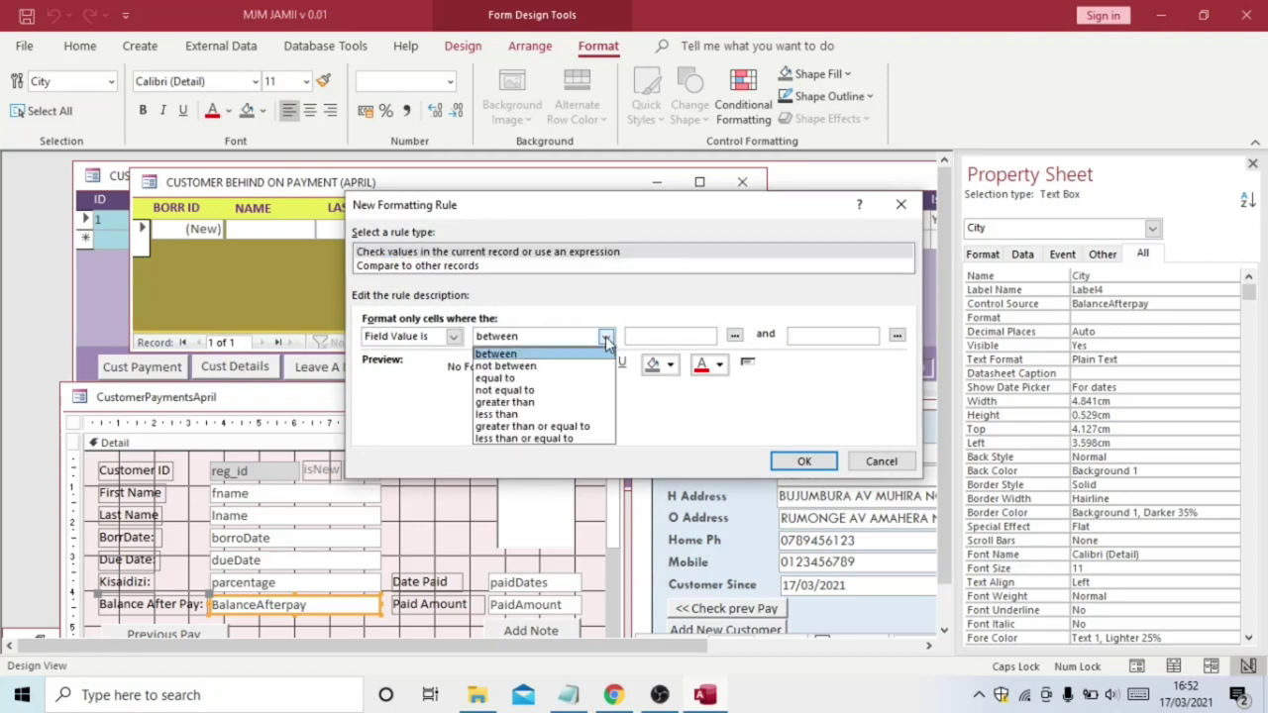
left_click(596, 379)
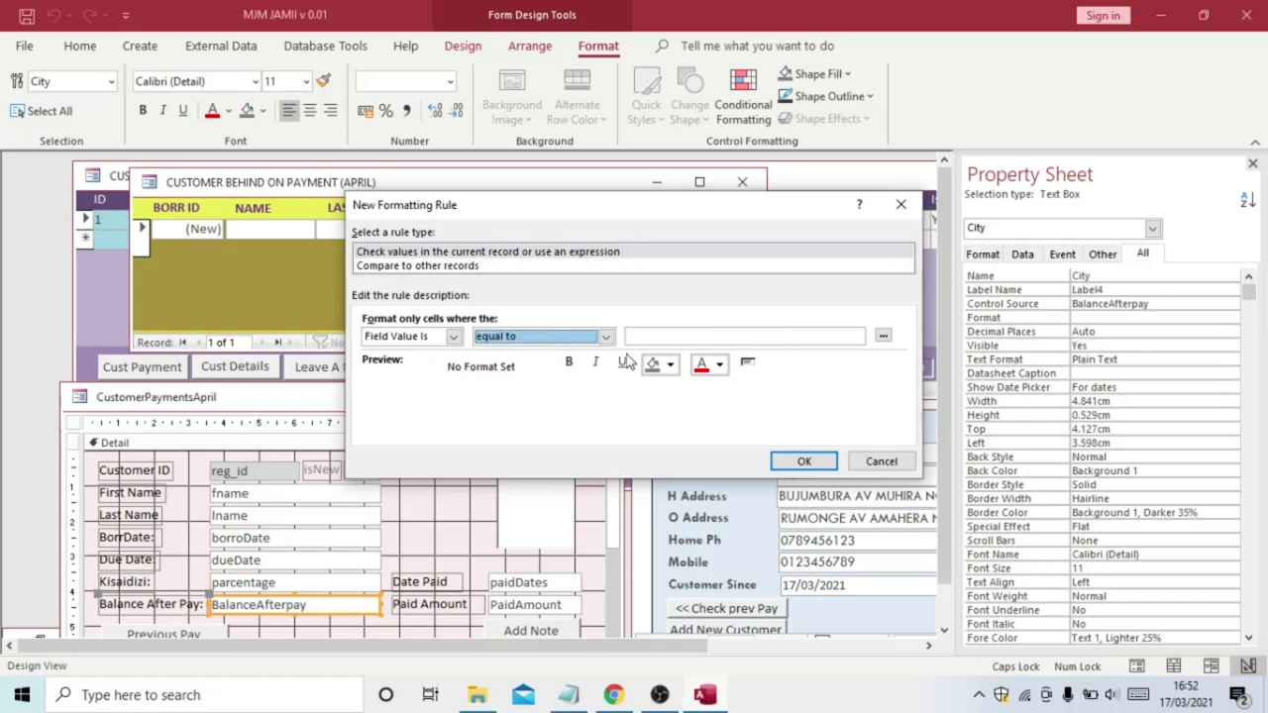
left_click(654, 337)
type("0")
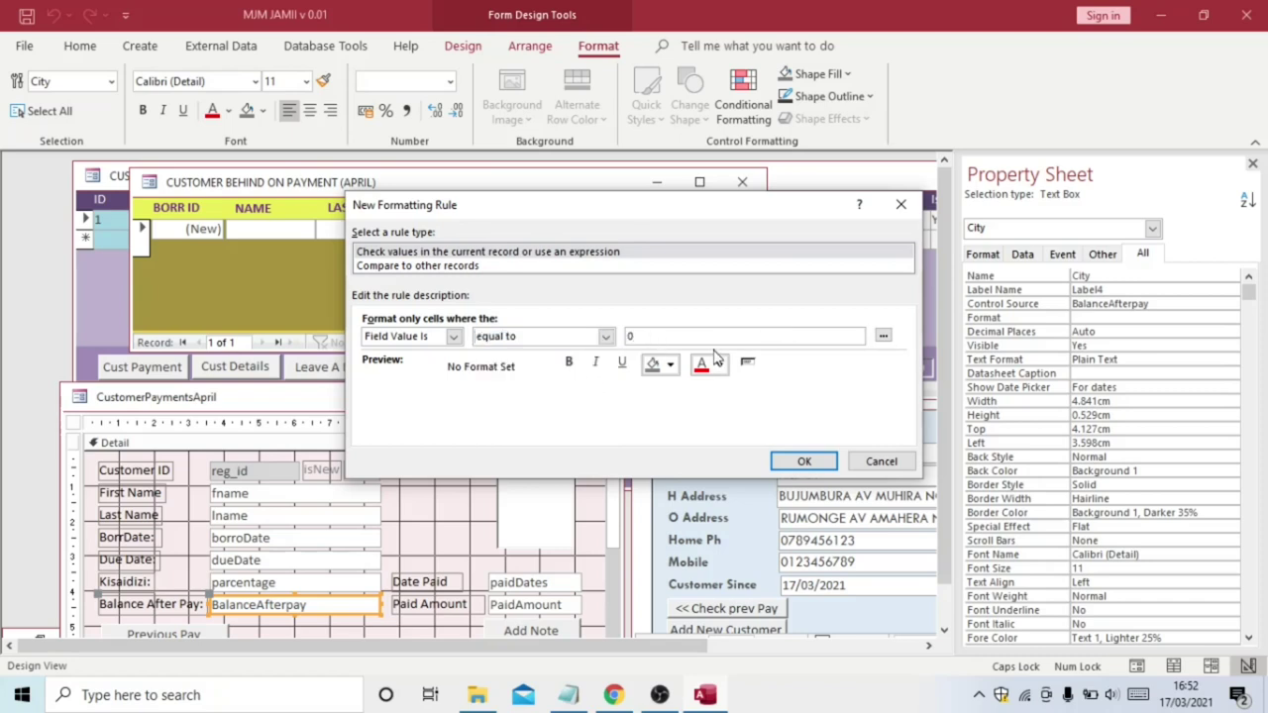
Give the rule bold green text on a light orange fill and apply it
left_click(722, 364)
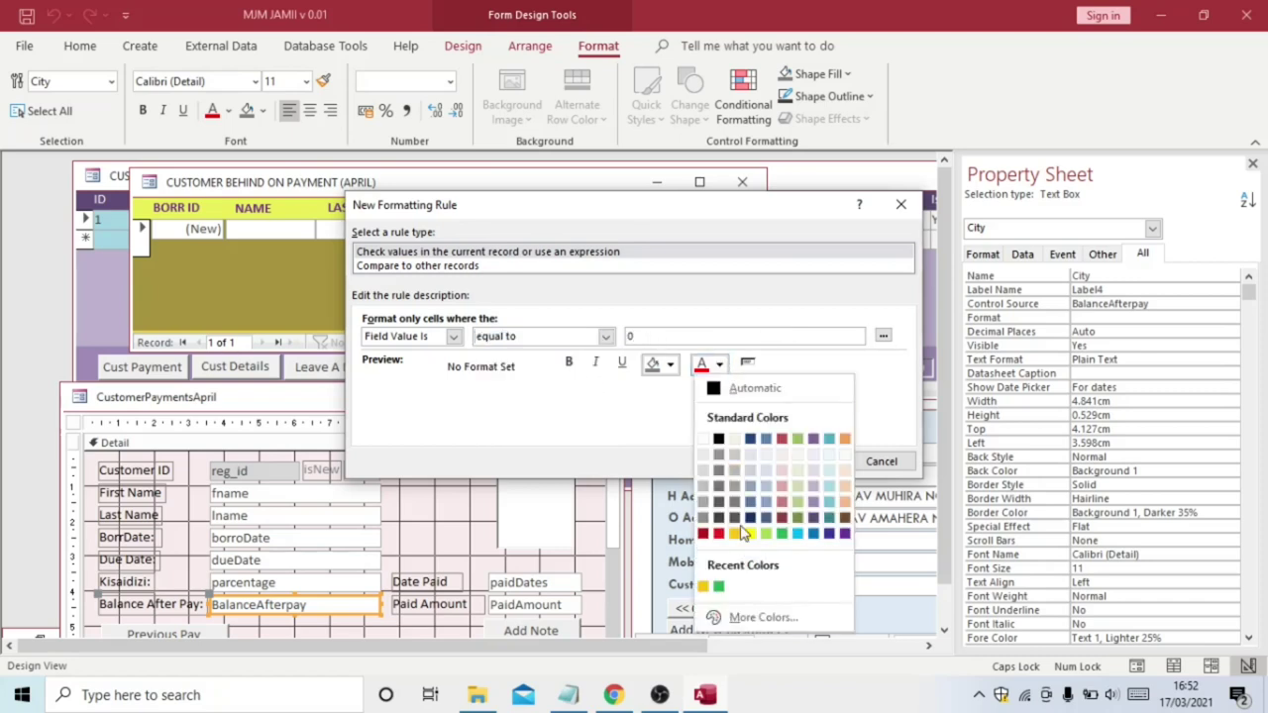
left_click(718, 585)
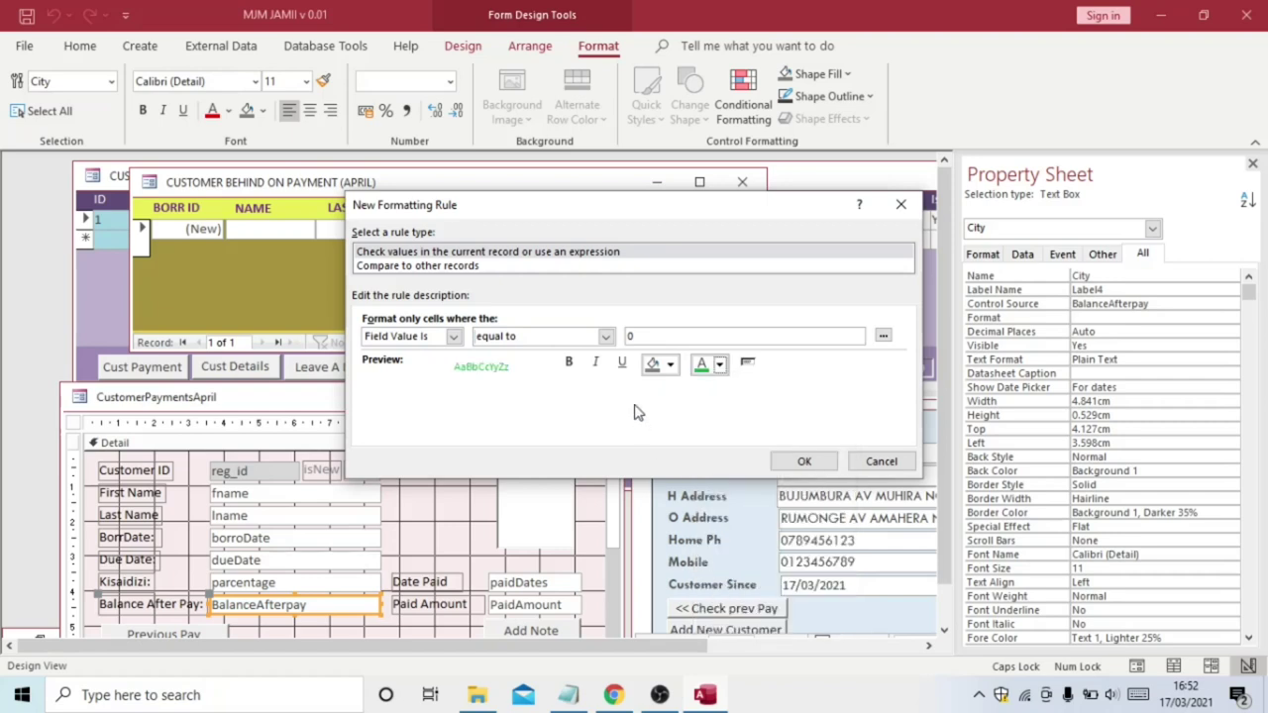
left_click(571, 366)
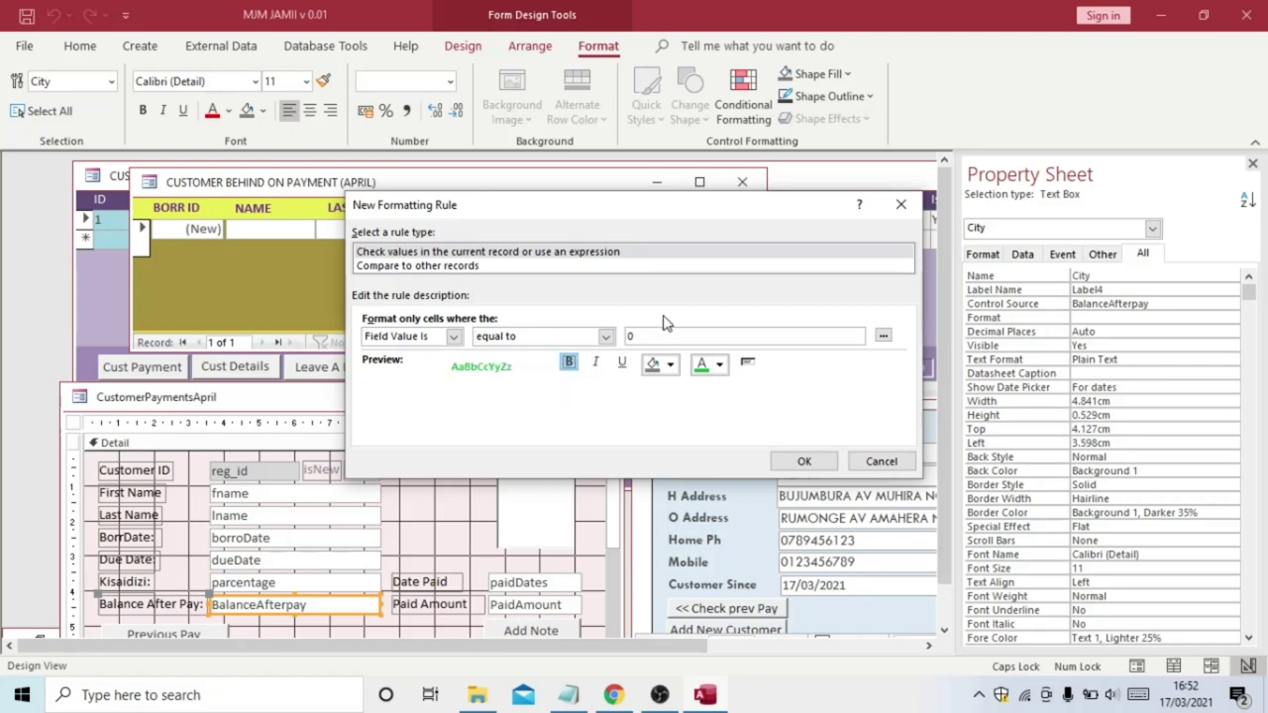
left_click(671, 367)
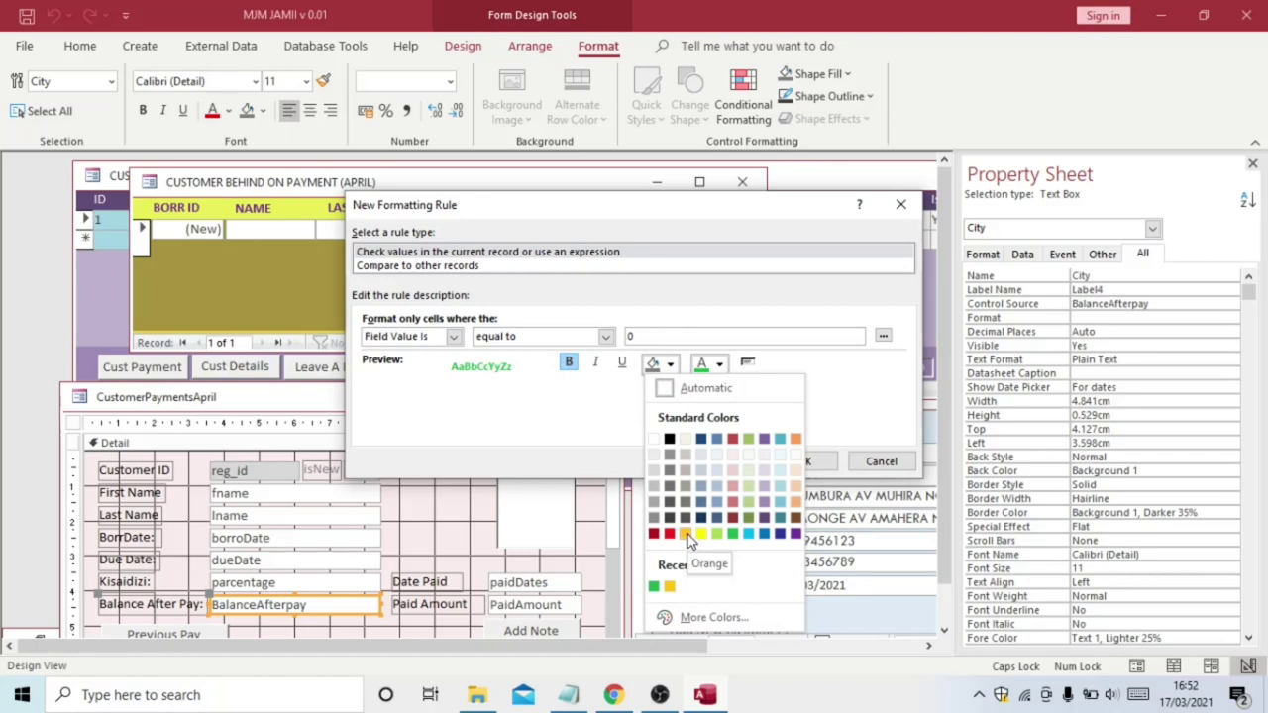
left_click(797, 485)
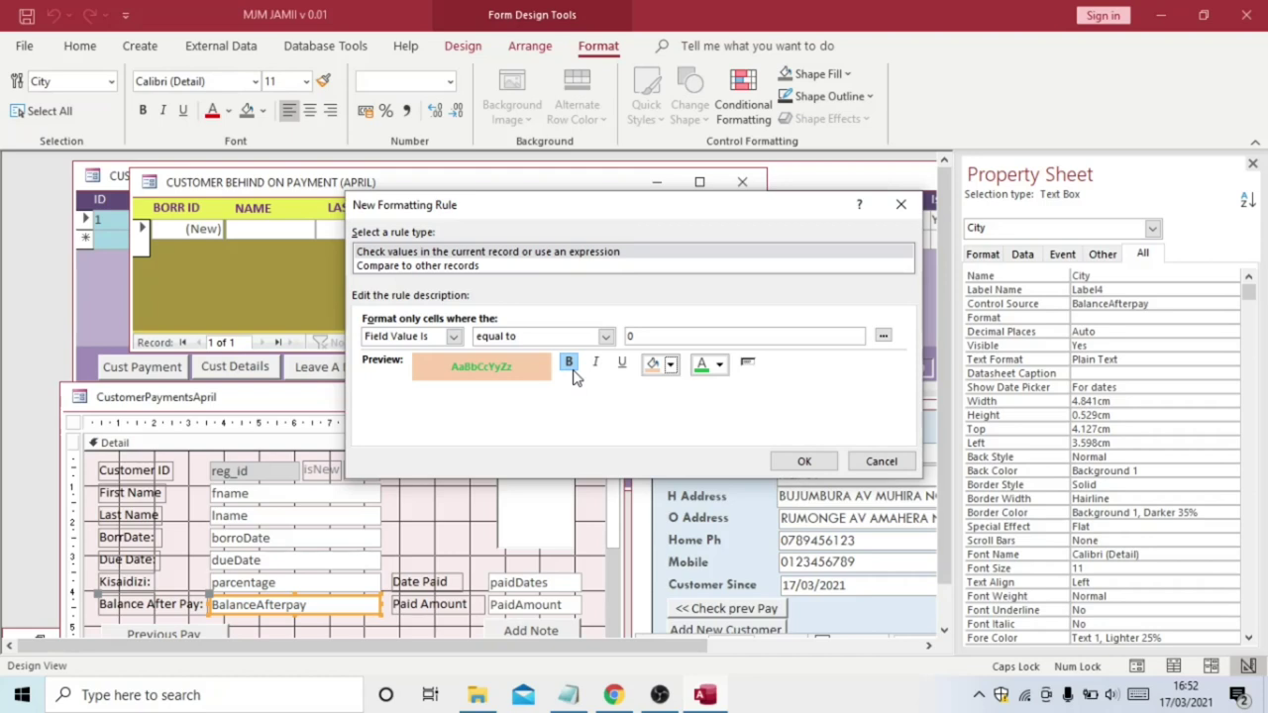
left_click(805, 461)
left_click(844, 456)
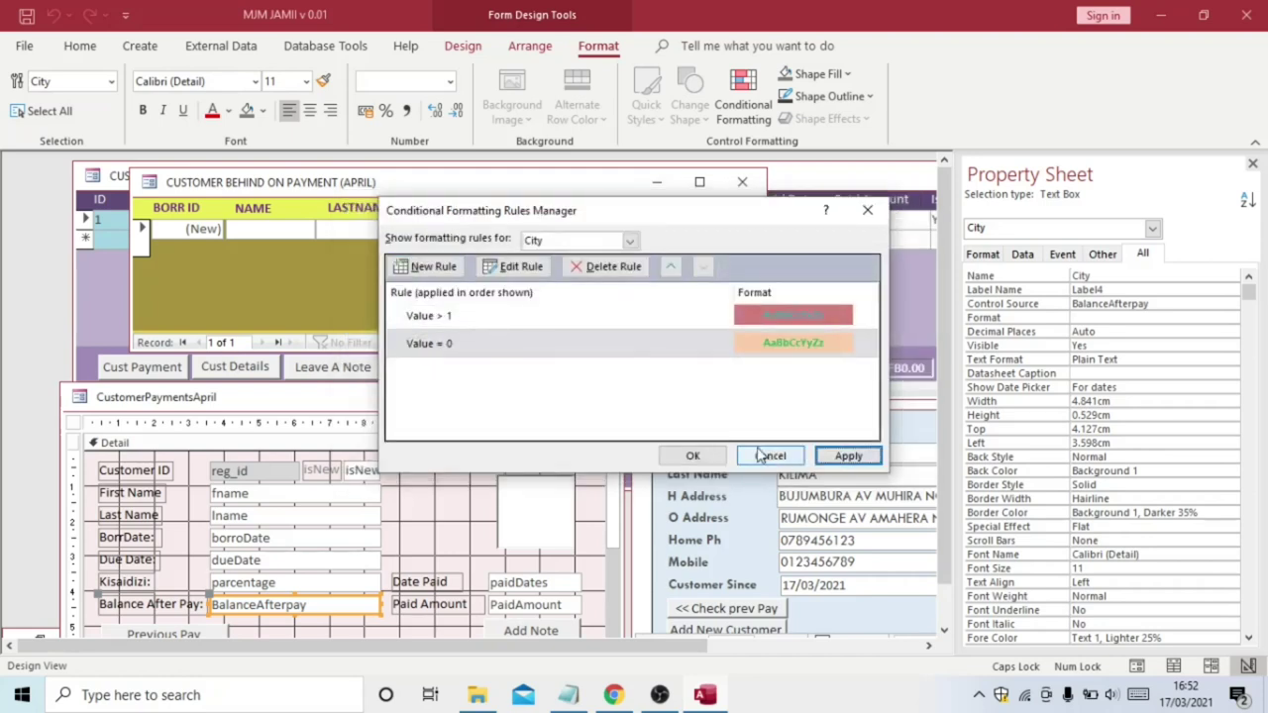
left_click(715, 460)
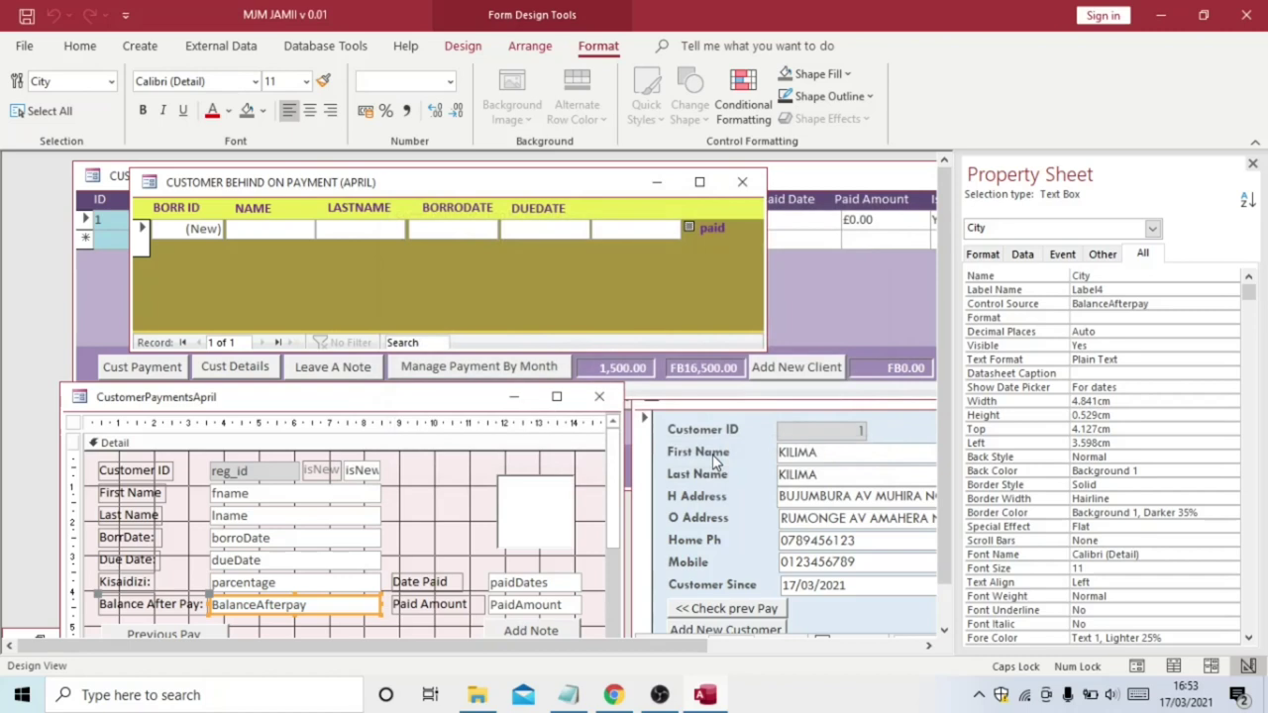
left_click(80, 48)
Back in Form view, dismiss the warning and enter 16500 as the April Paid Amount
left_click(26, 89)
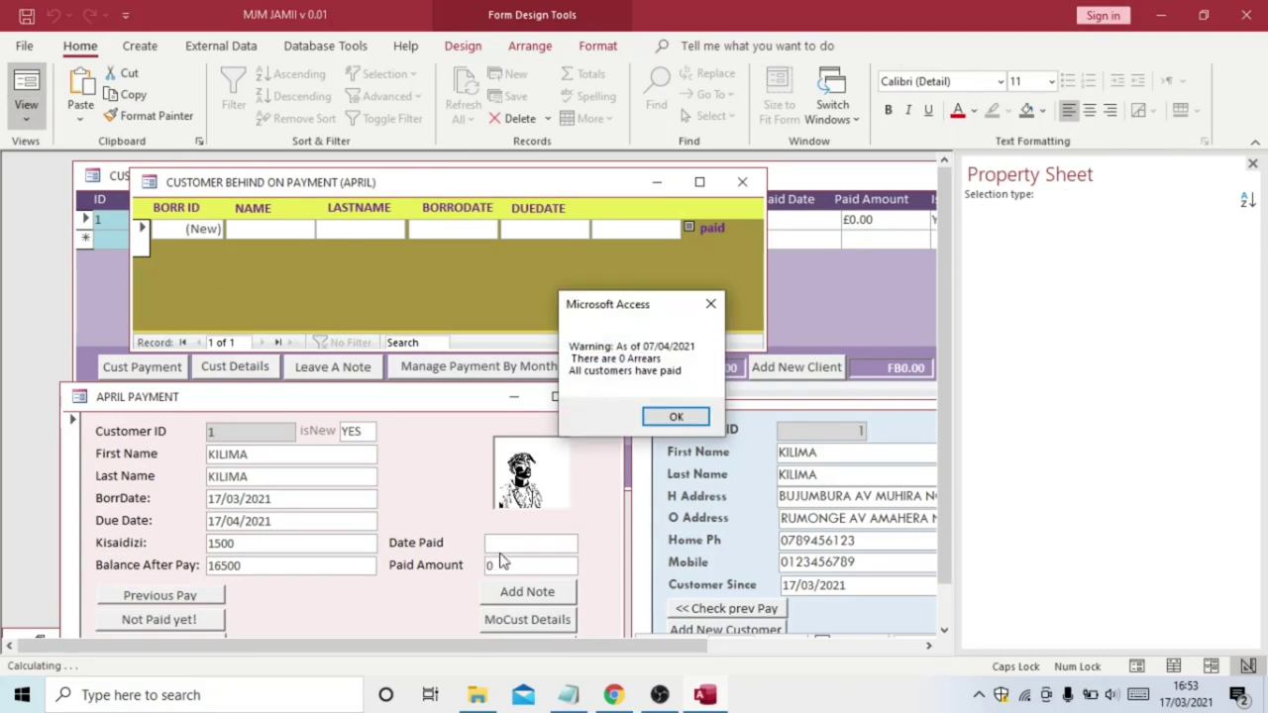
left_click(682, 418)
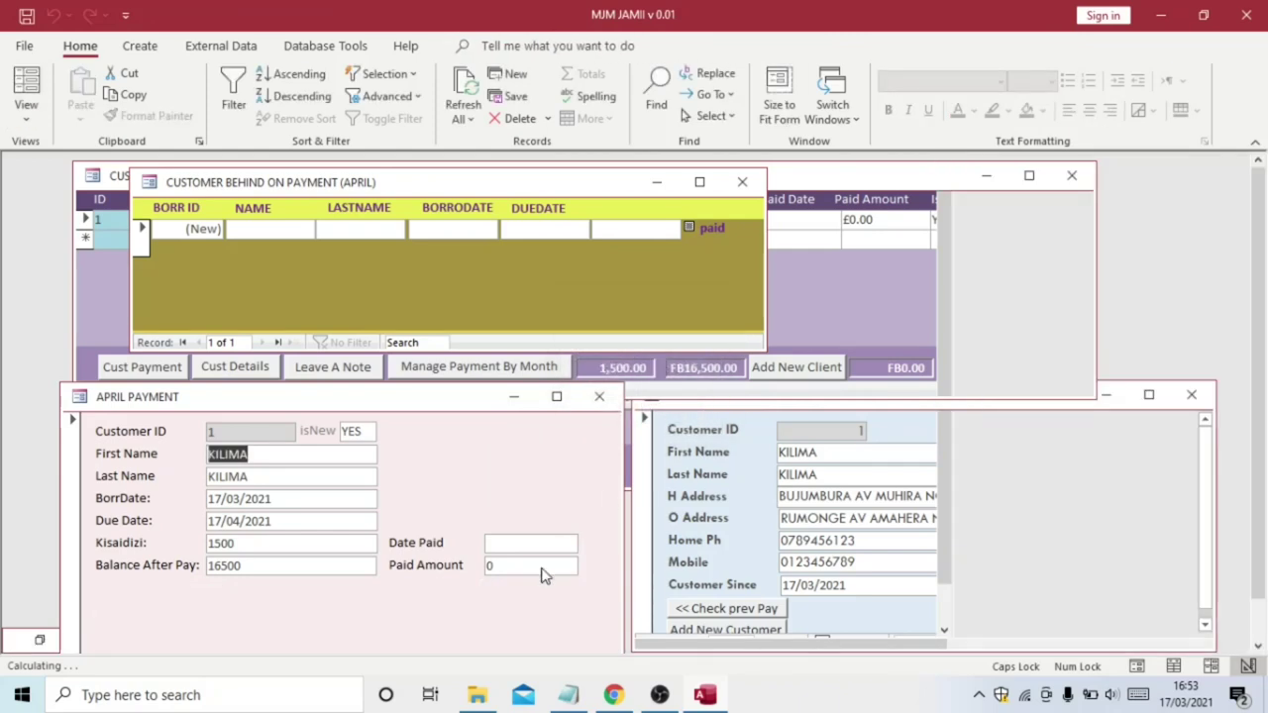
left_click(488, 571)
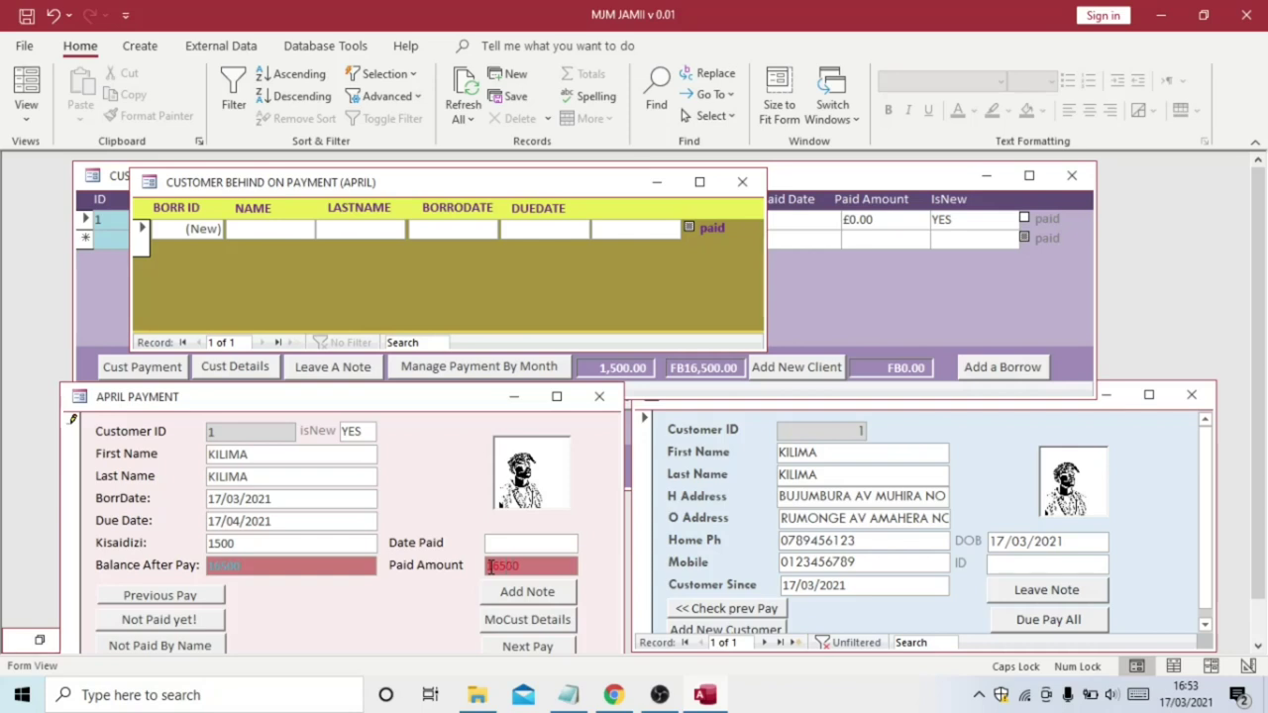
left_click(338, 562)
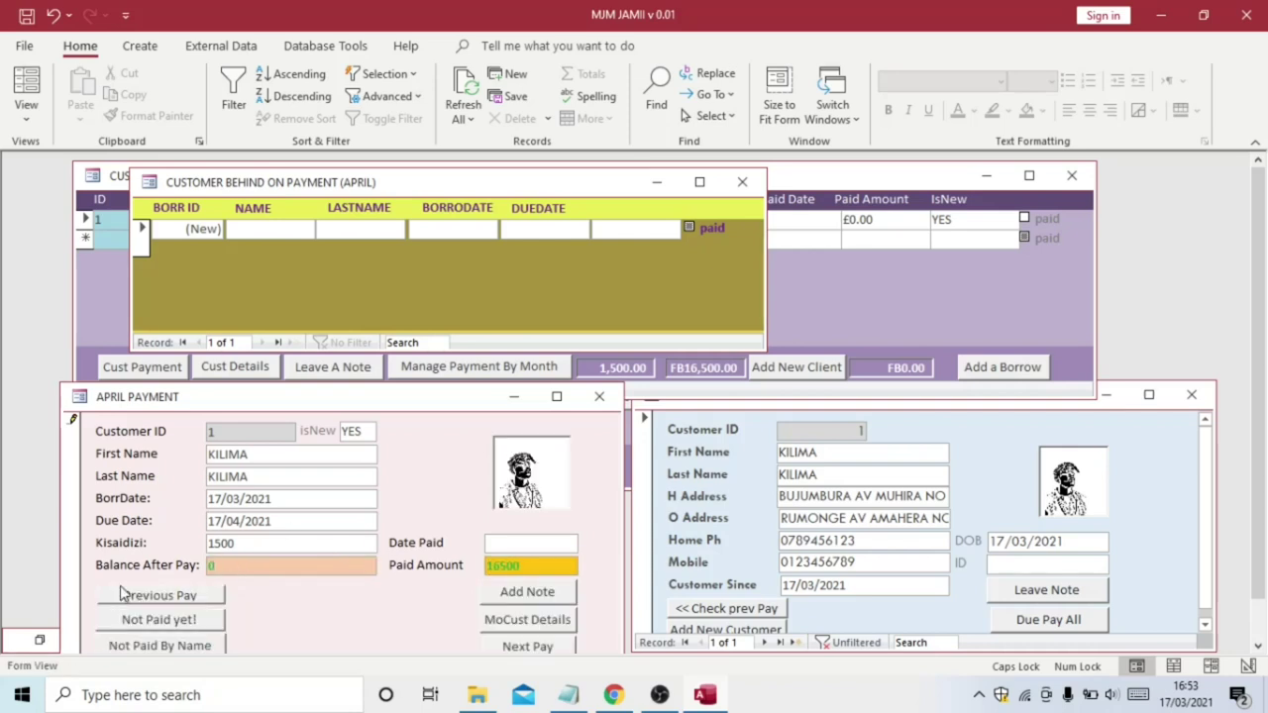
left_click(496, 566)
Add 'A POP UP DOES NOT SHOW ANY DATA BECAUSE NO CLIENT IS BEHIND ON PAYMENT' as Notepad's first line
mouse_move(561, 699)
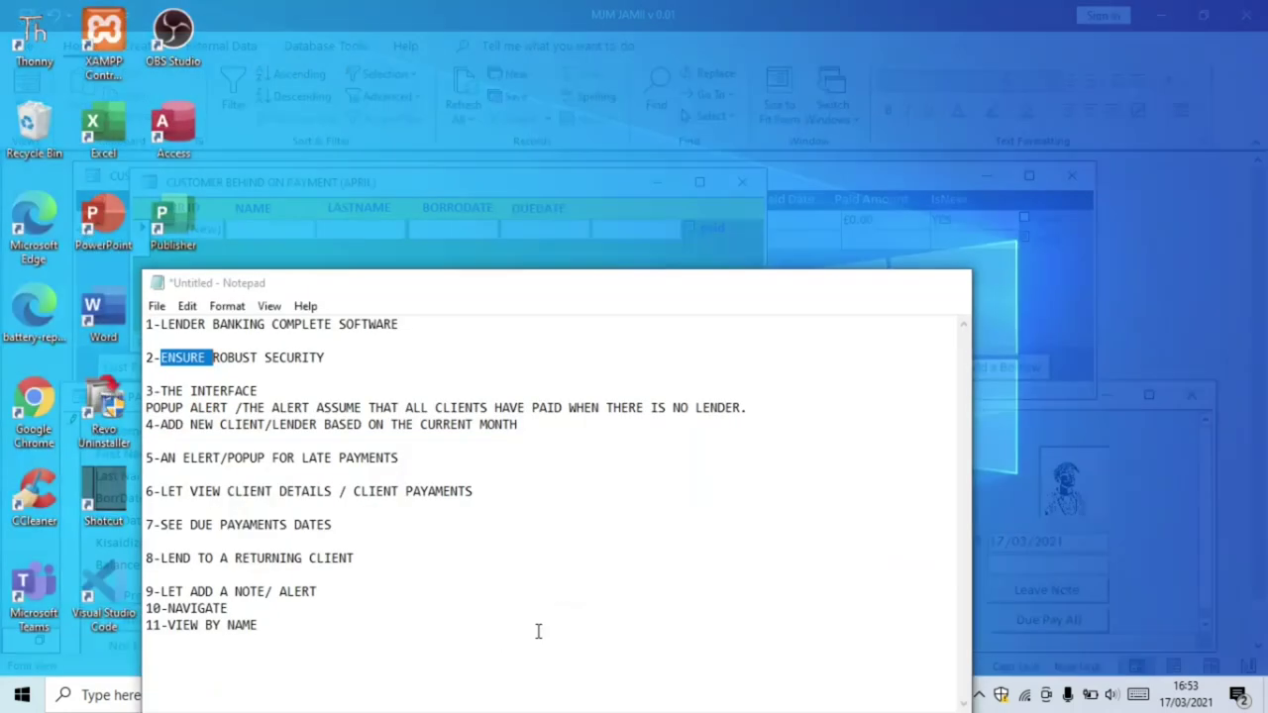
left_click(539, 633)
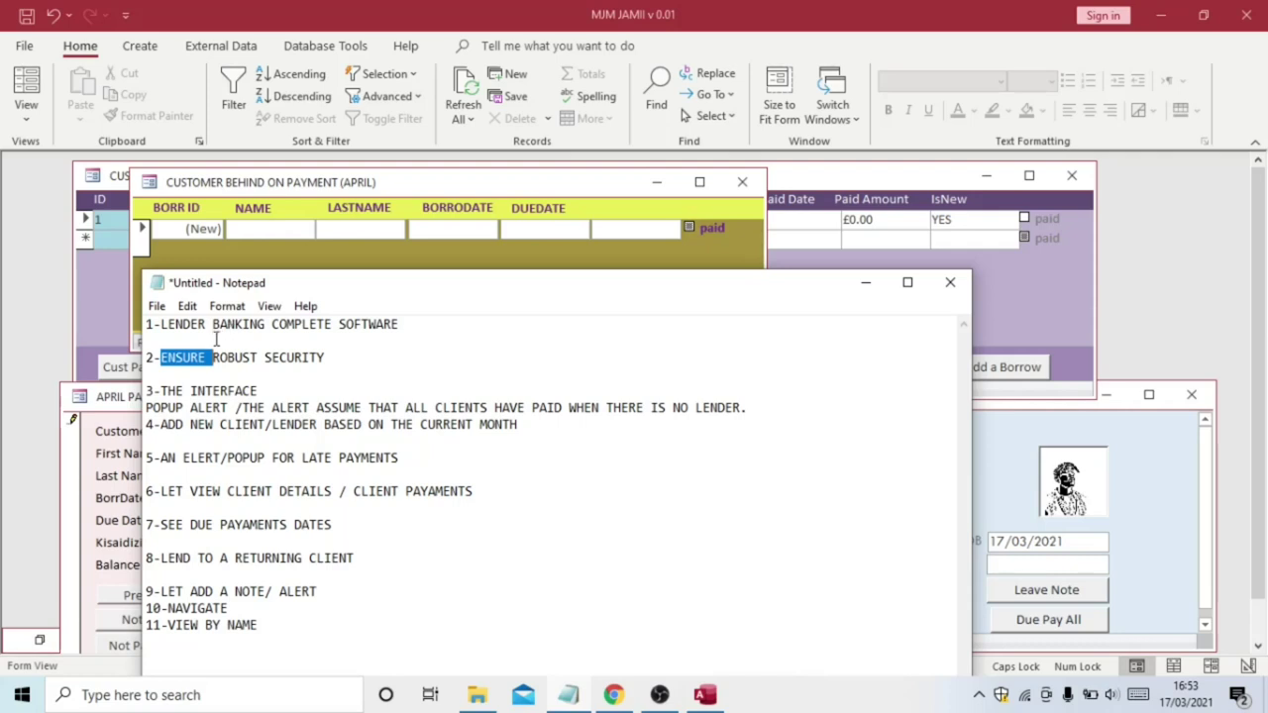
left_click(147, 326)
key("Return")
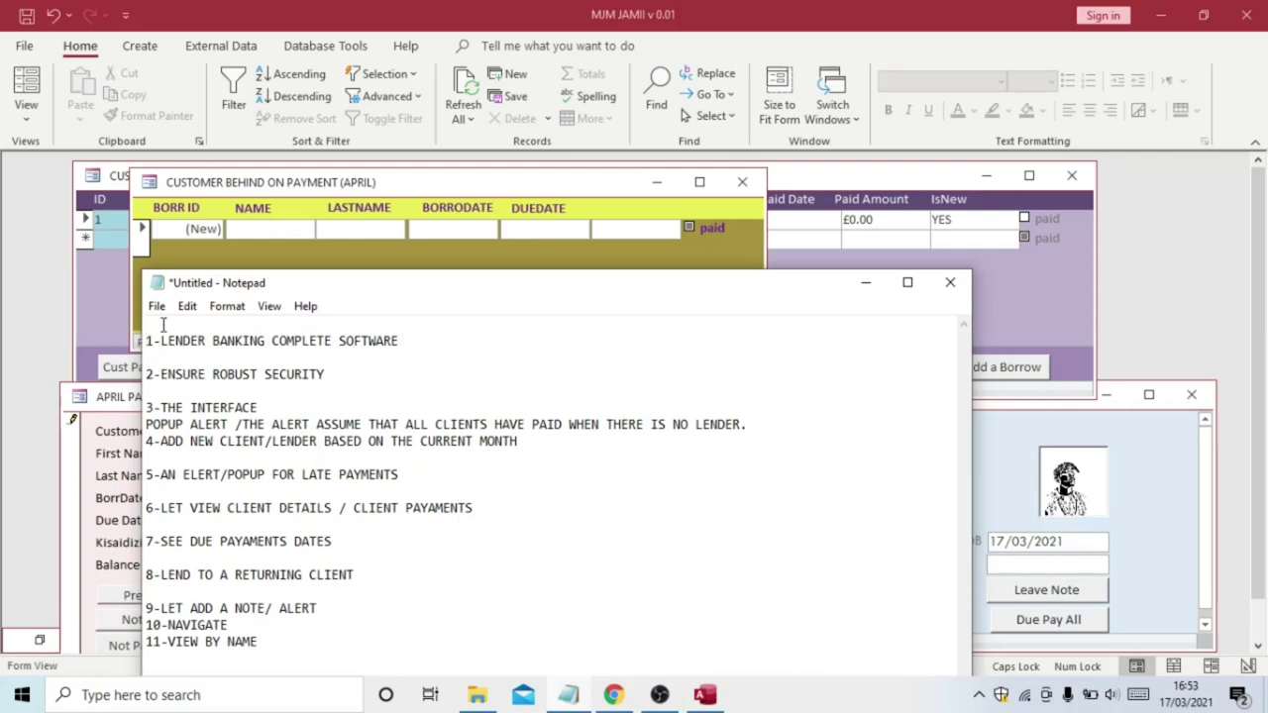
type("A POP UP DOES NOT D")
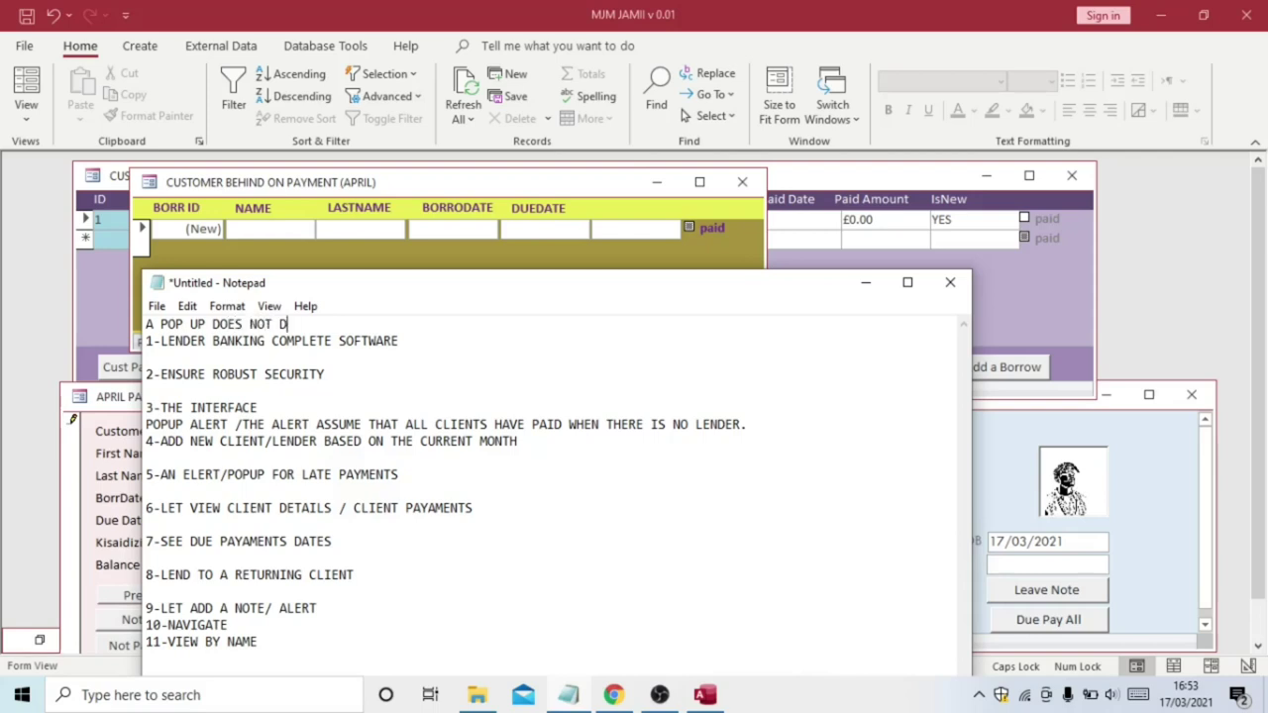
key("BackSpace")
type("SHOW ANY DATA")
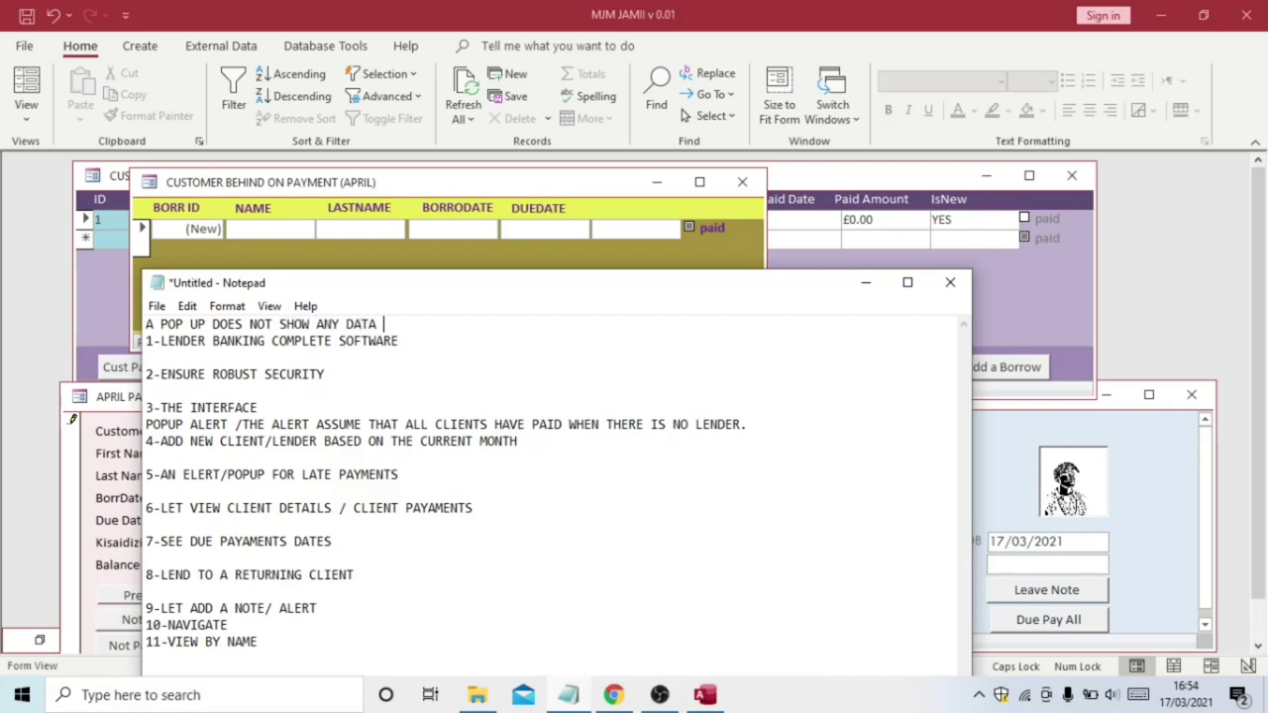
type(" BECAUSE NO CL")
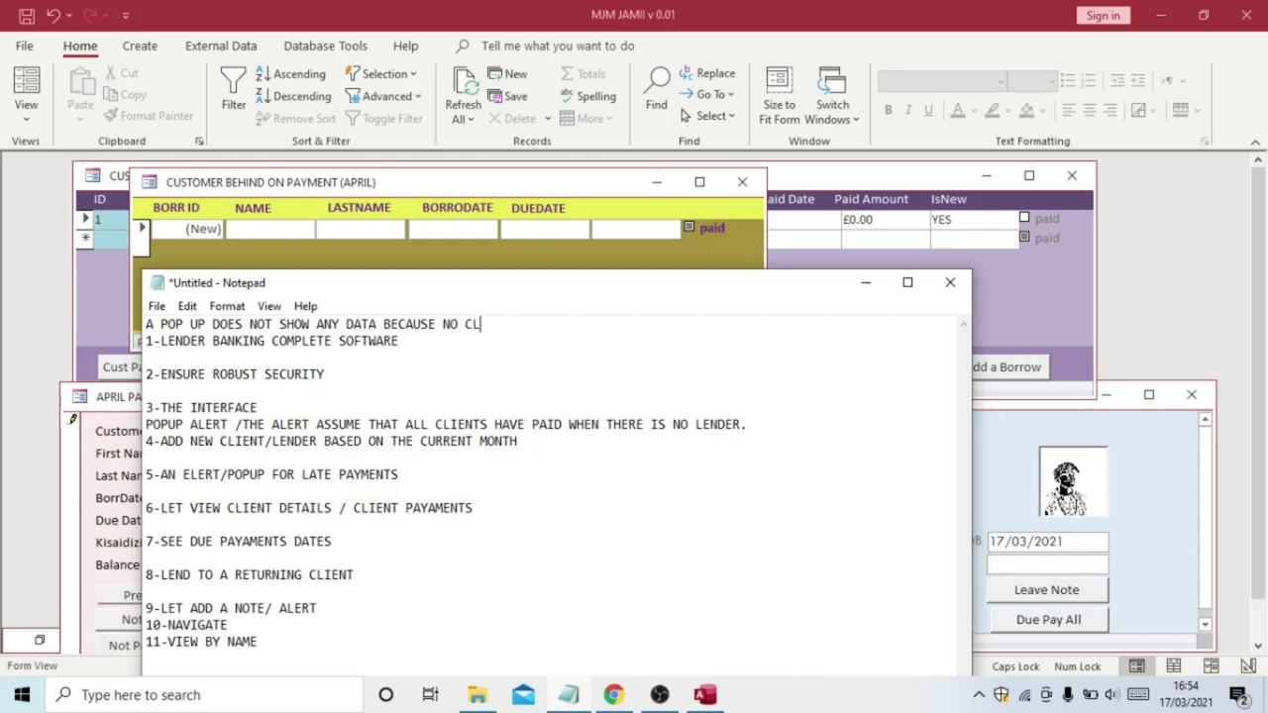
type("IENT IS BEHIND")
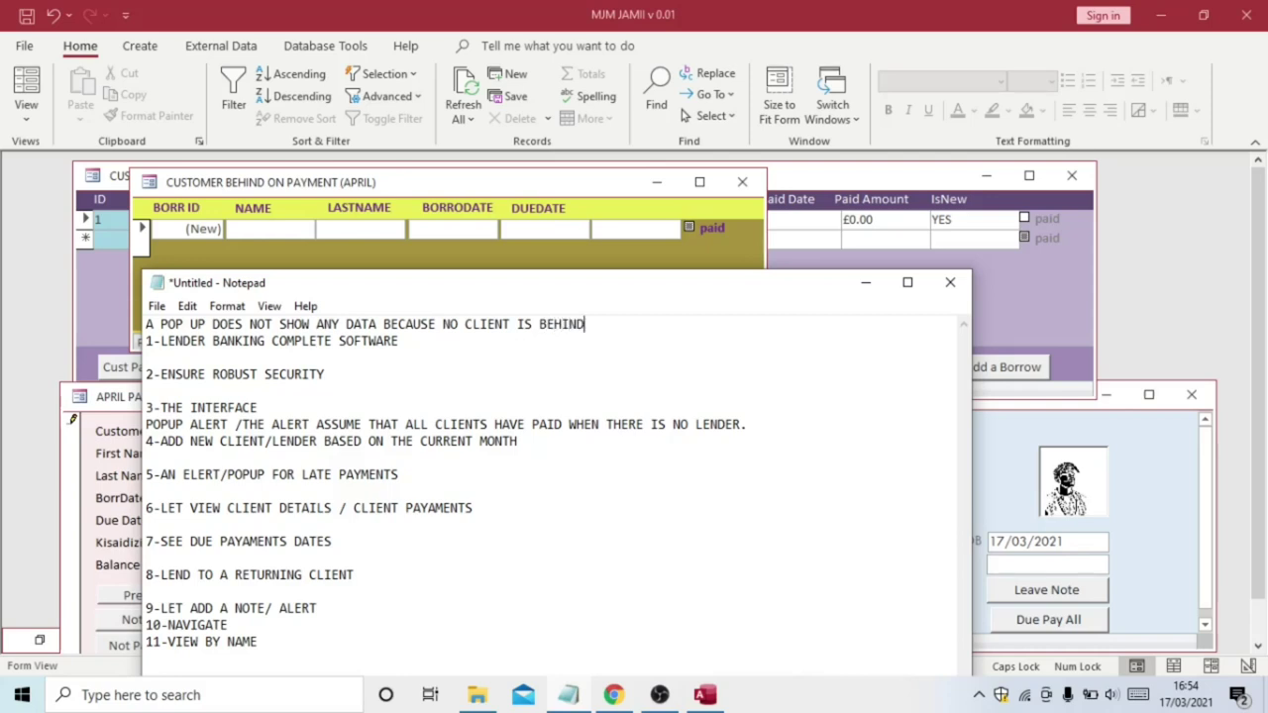
type(" ON PAYMENT")
key("Return")
Minimize Notepad, briefly reopen it to select checklist item 9, then minimize it again
left_click(866, 282)
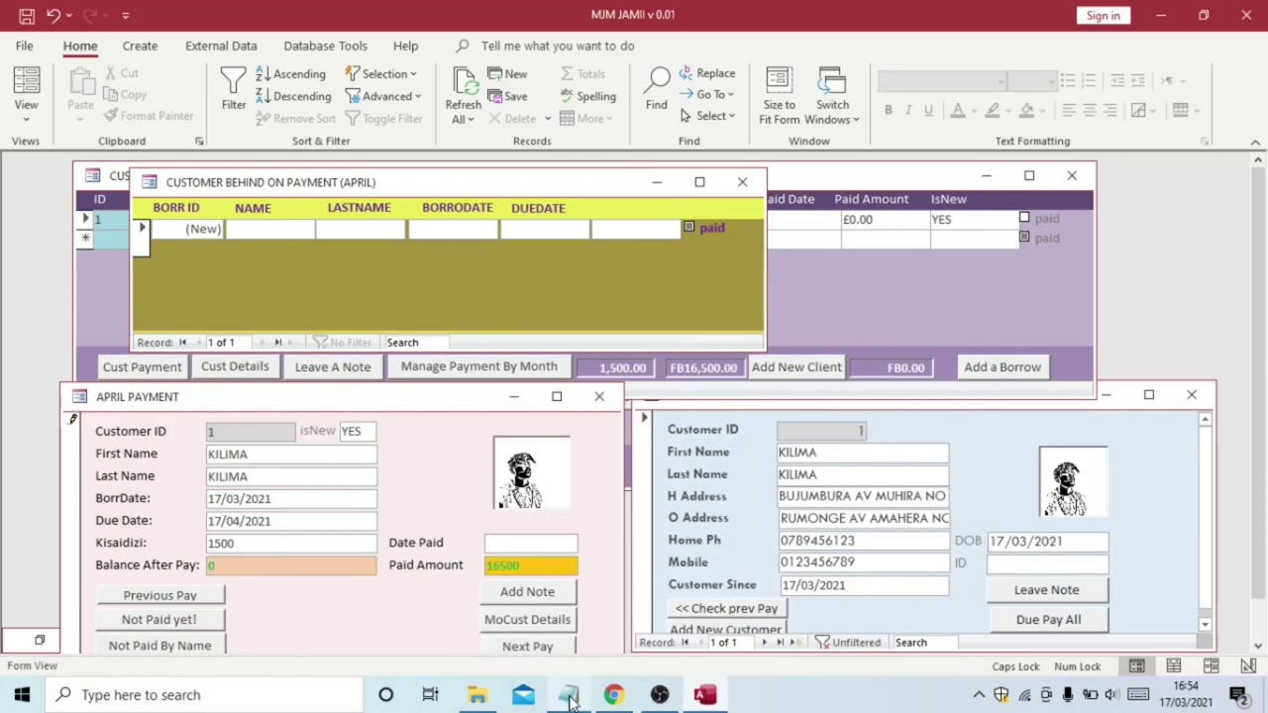
mouse_move(570, 700)
left_click(563, 666)
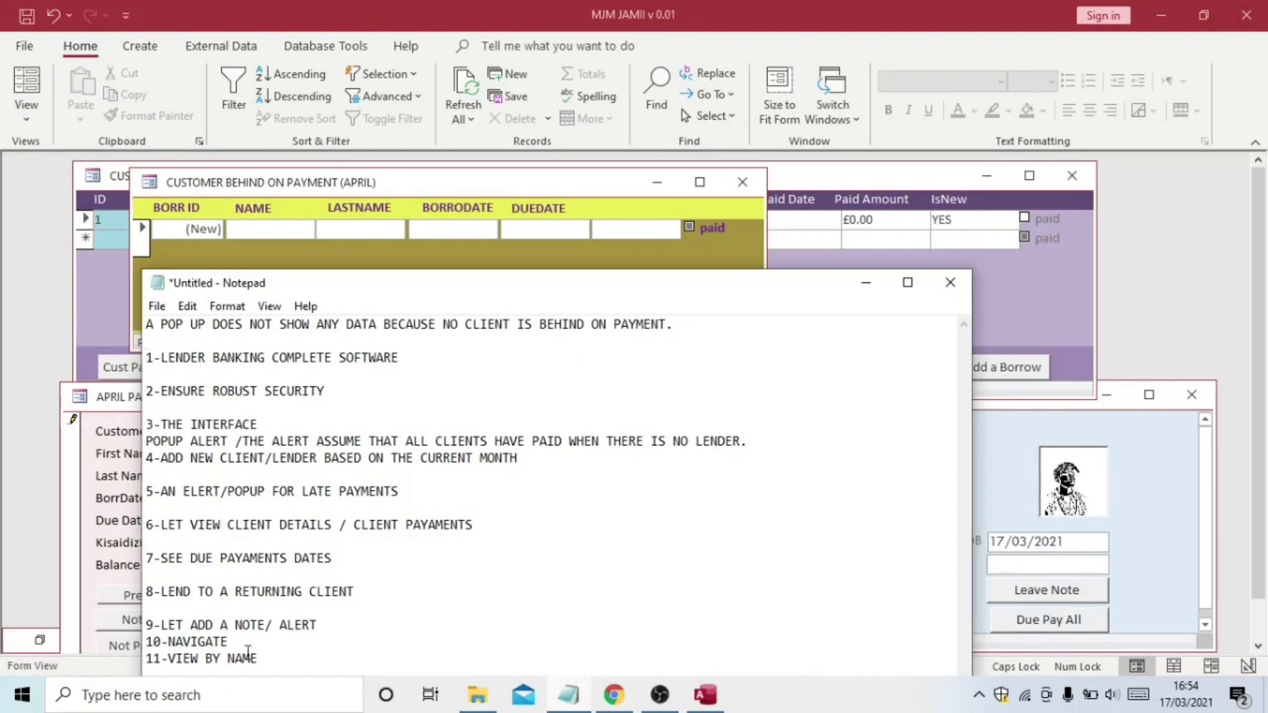
left_click(322, 625)
left_click_drag(322, 624, 155, 619)
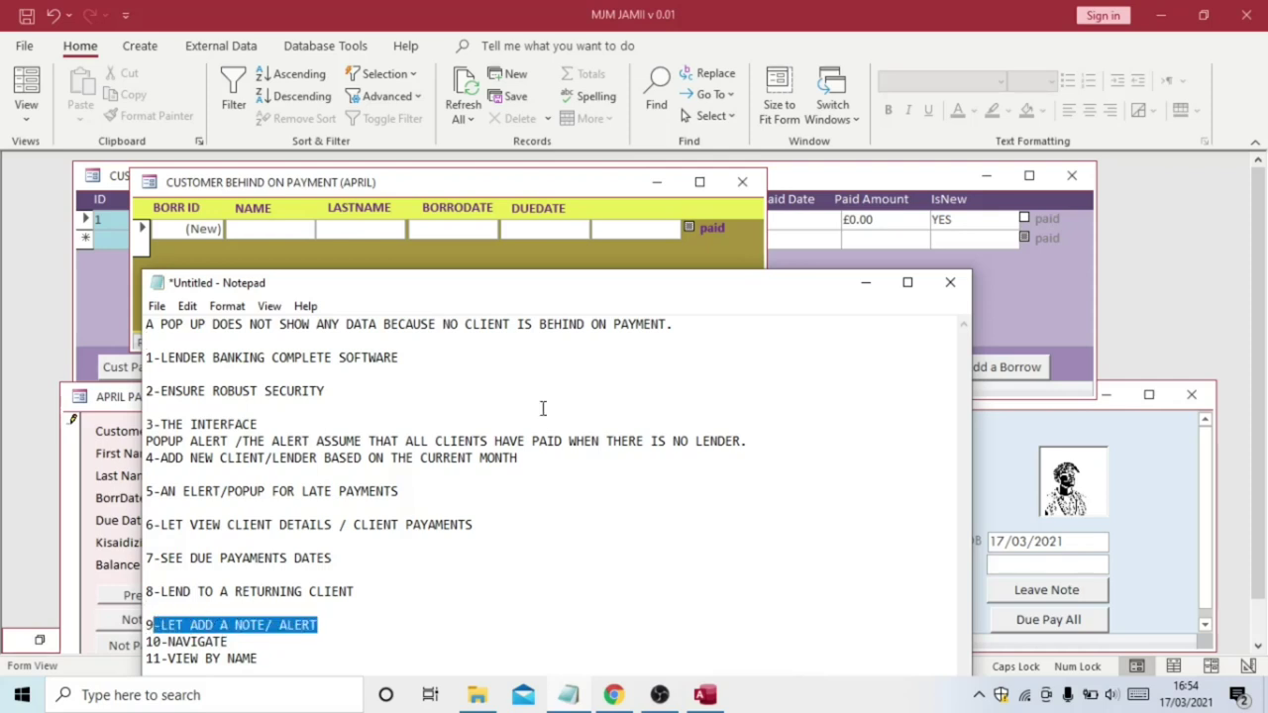
left_click(866, 285)
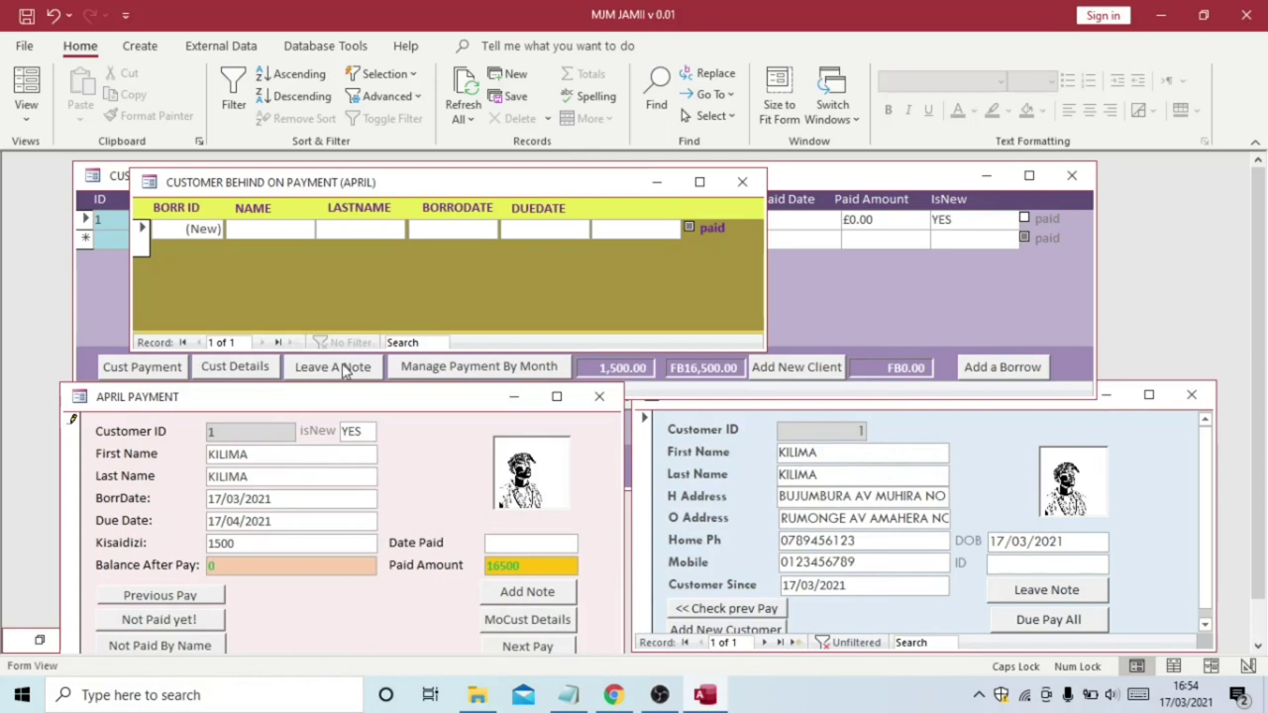
Leave a new payment note titled 'No Call' and save the row
left_click(333, 367)
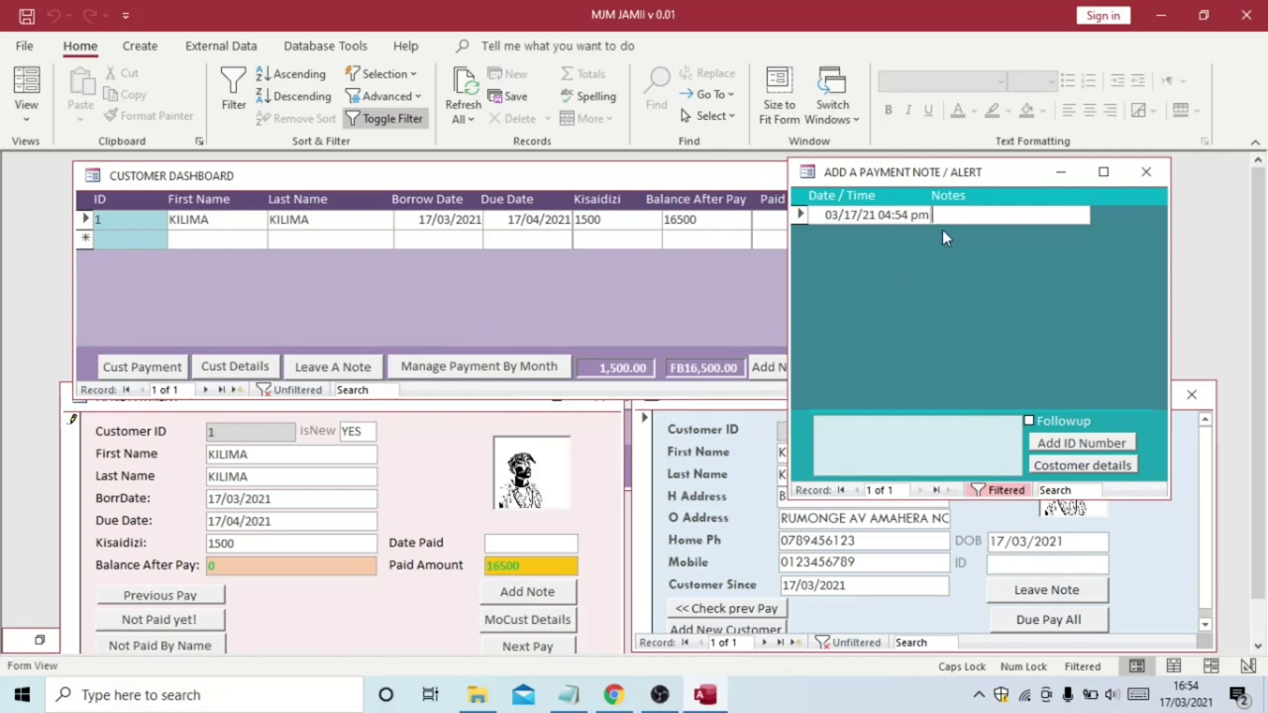
key("Caps_Lock")
key("Caps_Lock")
type("N")
key("Caps_Lock")
type("o")
key("Caps_Lock")
type("C")
key("Caps_Lock")
type("all")
left_click(944, 231)
left_click(976, 214)
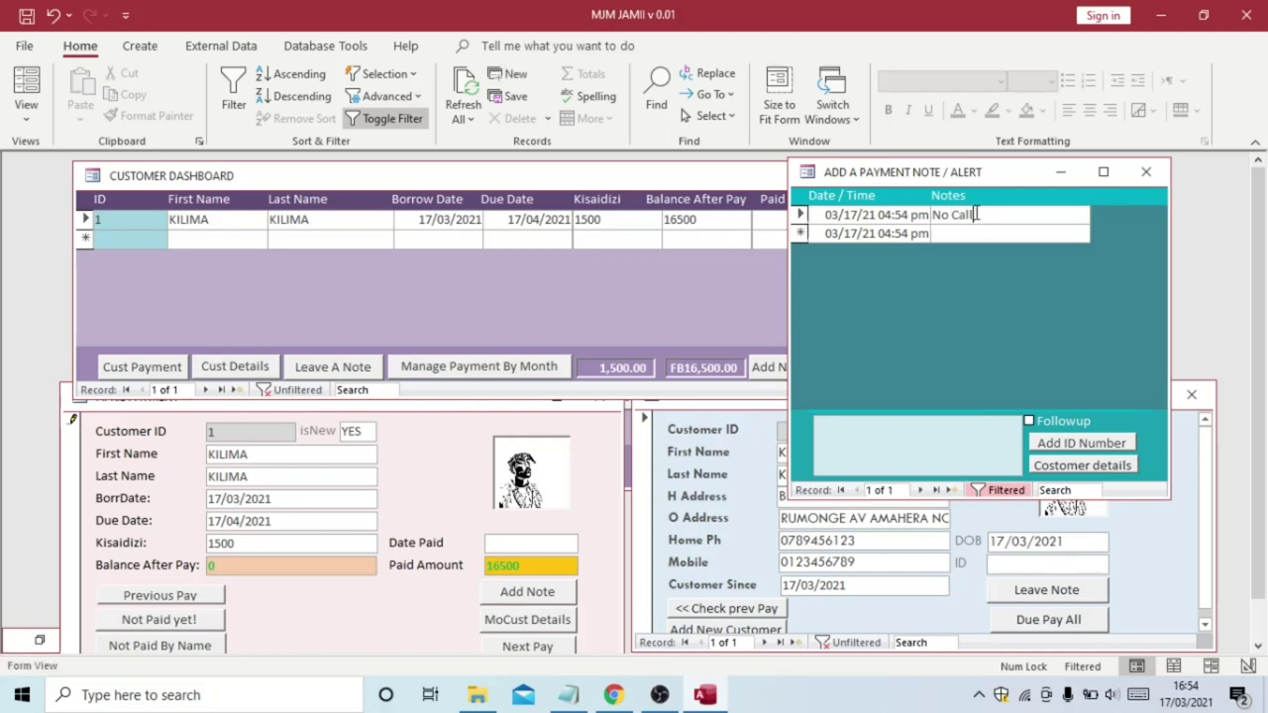
Explain in the memo that no call is needed because the client is not behind, then open NotesNumbers
left_click(851, 447)
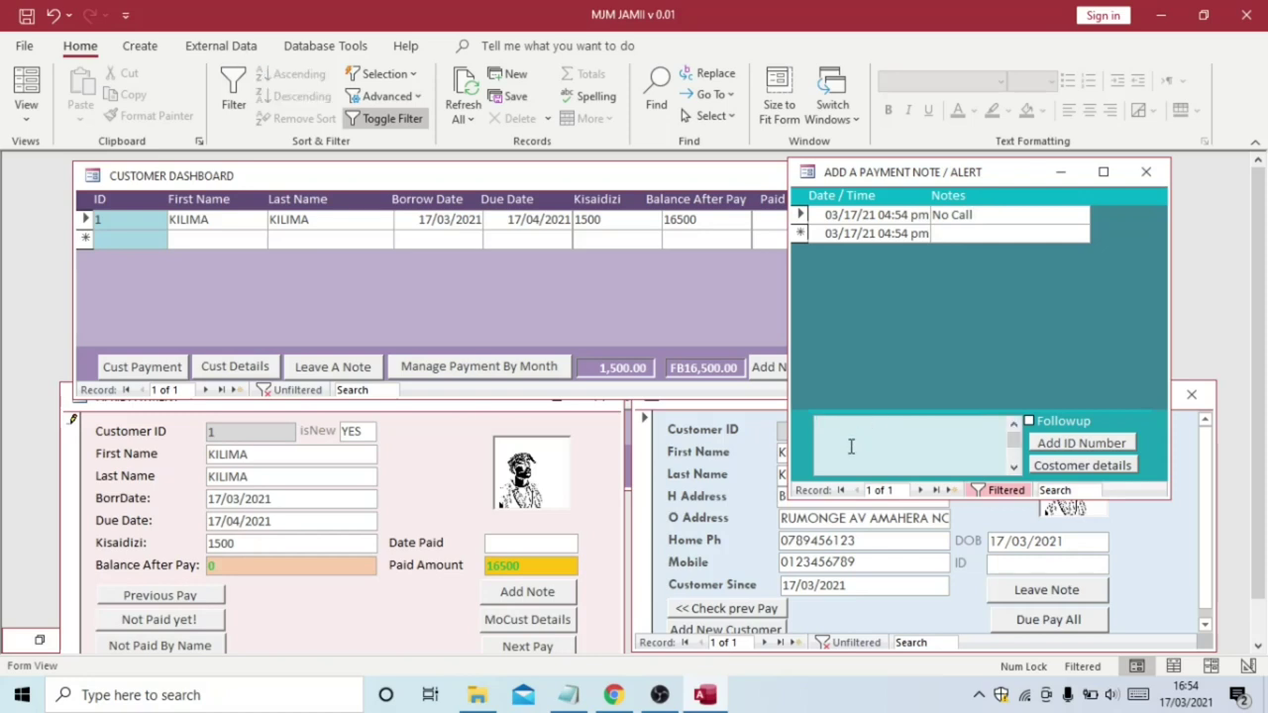
type("No call is needed clien")
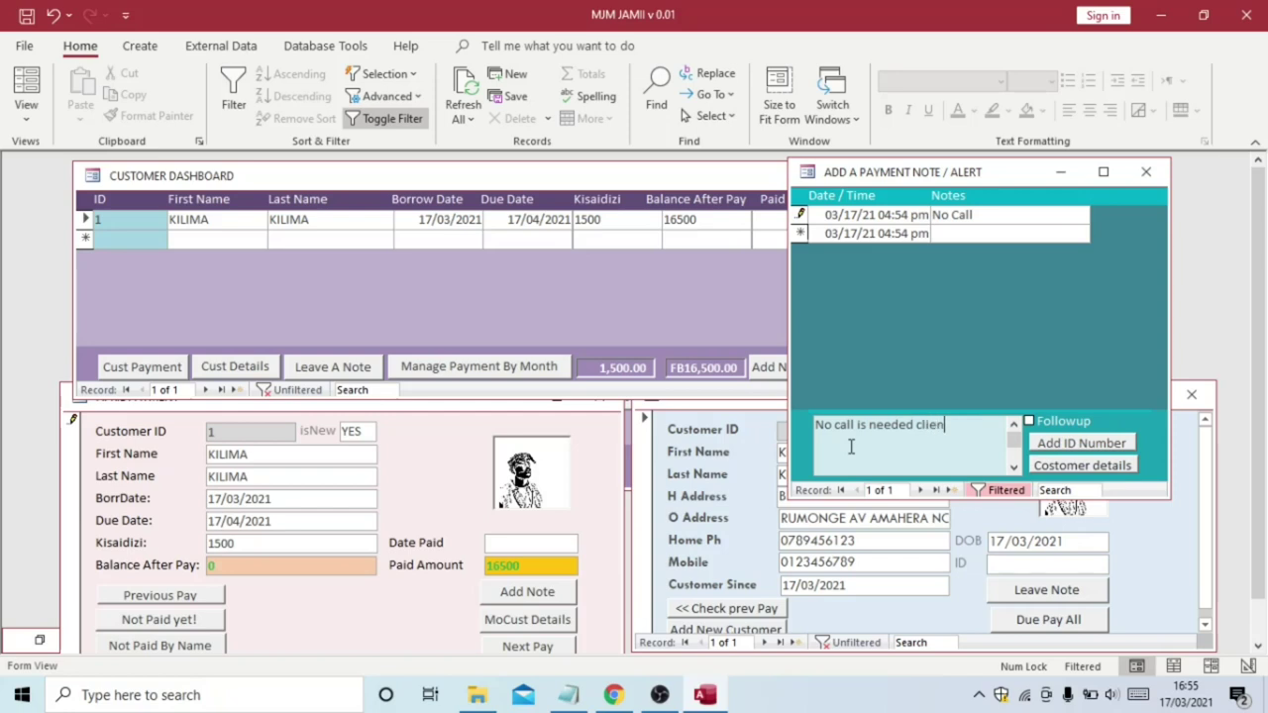
type("t is not behind on payment, da")
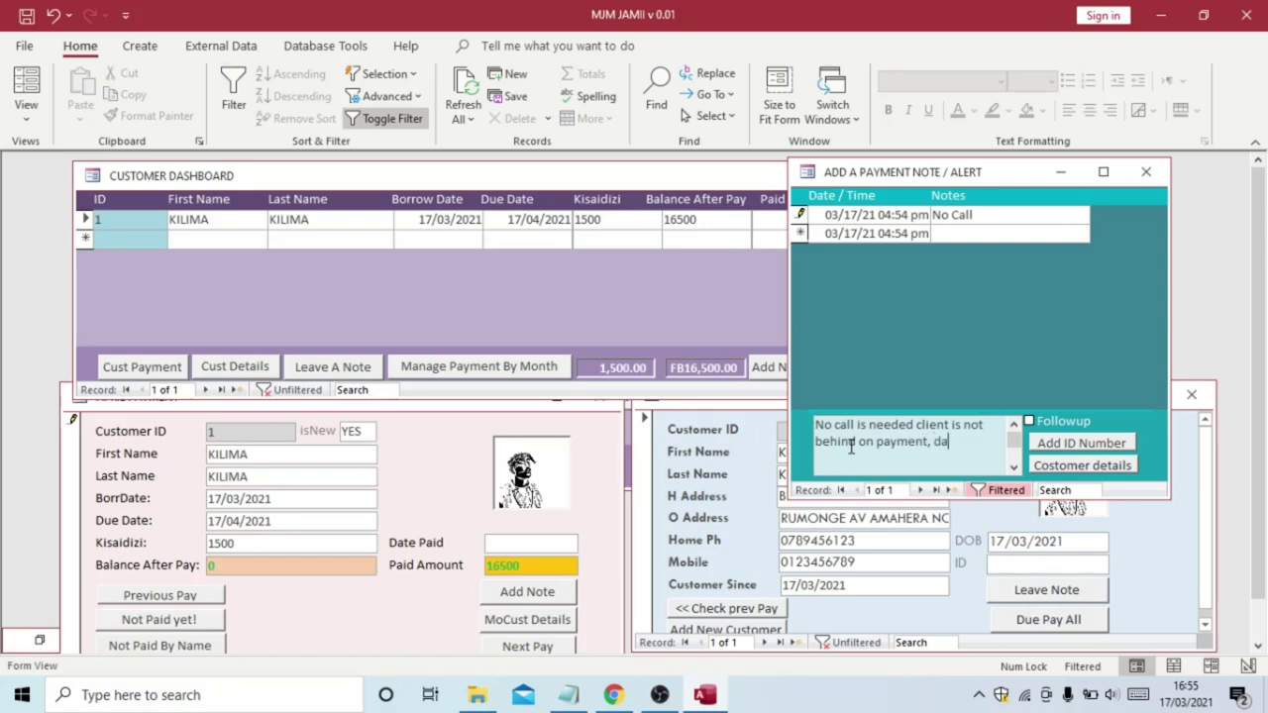
type("te has not pass")
type("ed!")
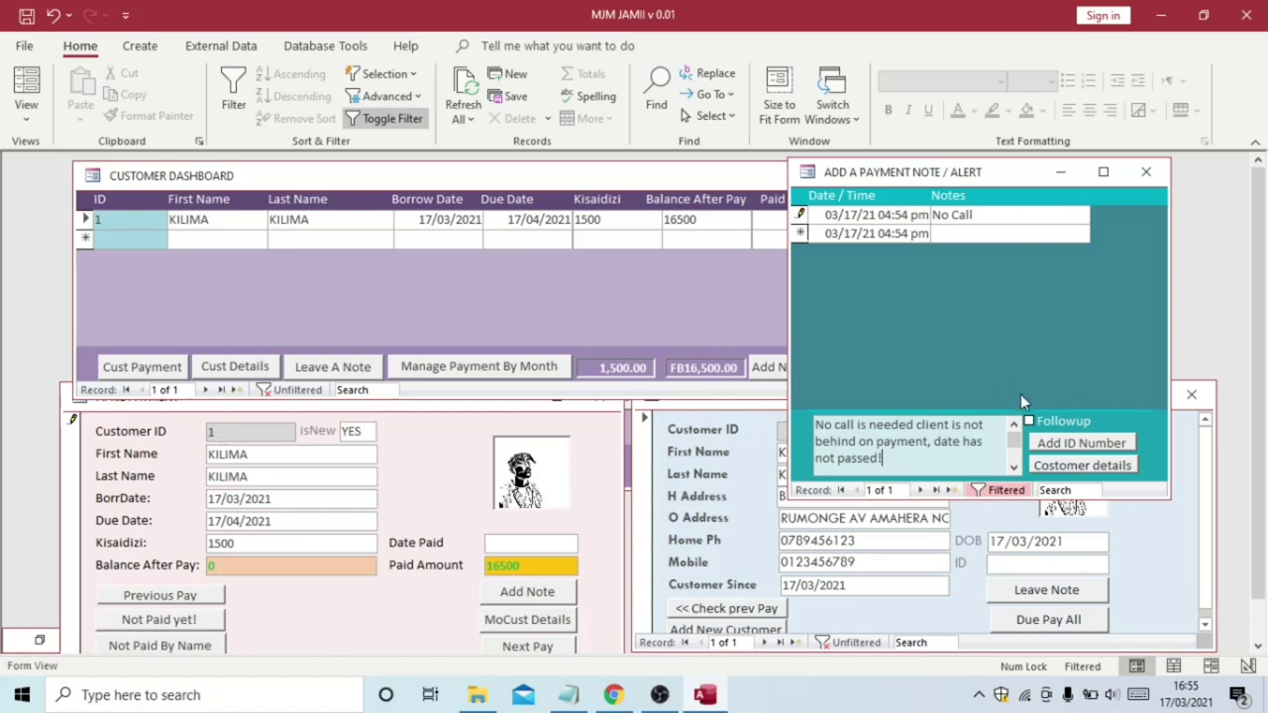
left_click(1052, 446)
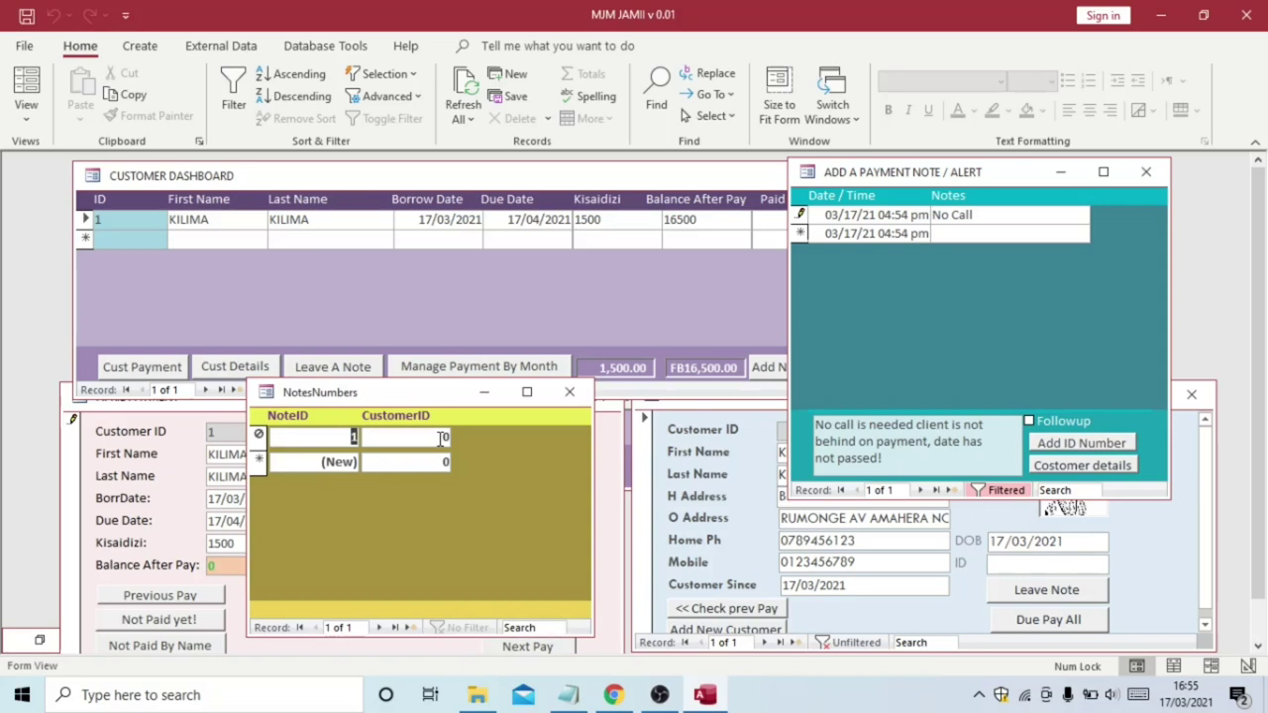
Close the note window, refresh, and set CustomerID to 1 for NoteID 1
left_click(442, 437)
left_click(1147, 171)
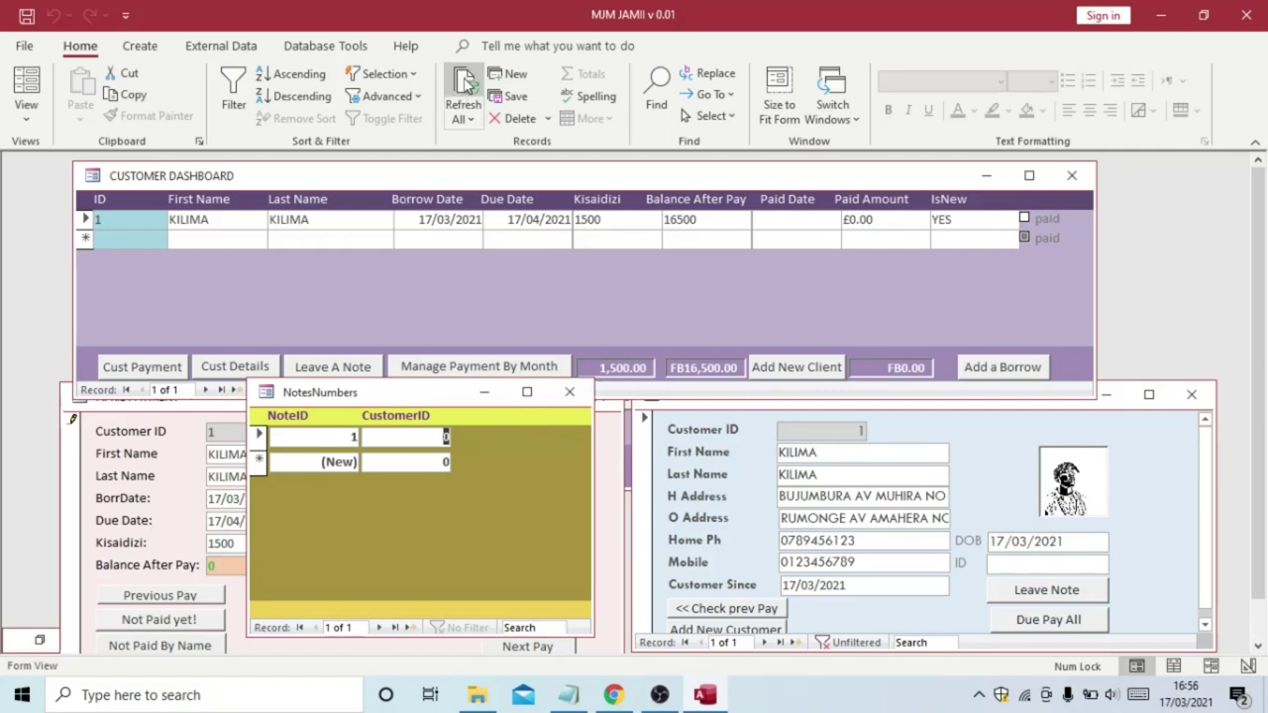
left_click(464, 88)
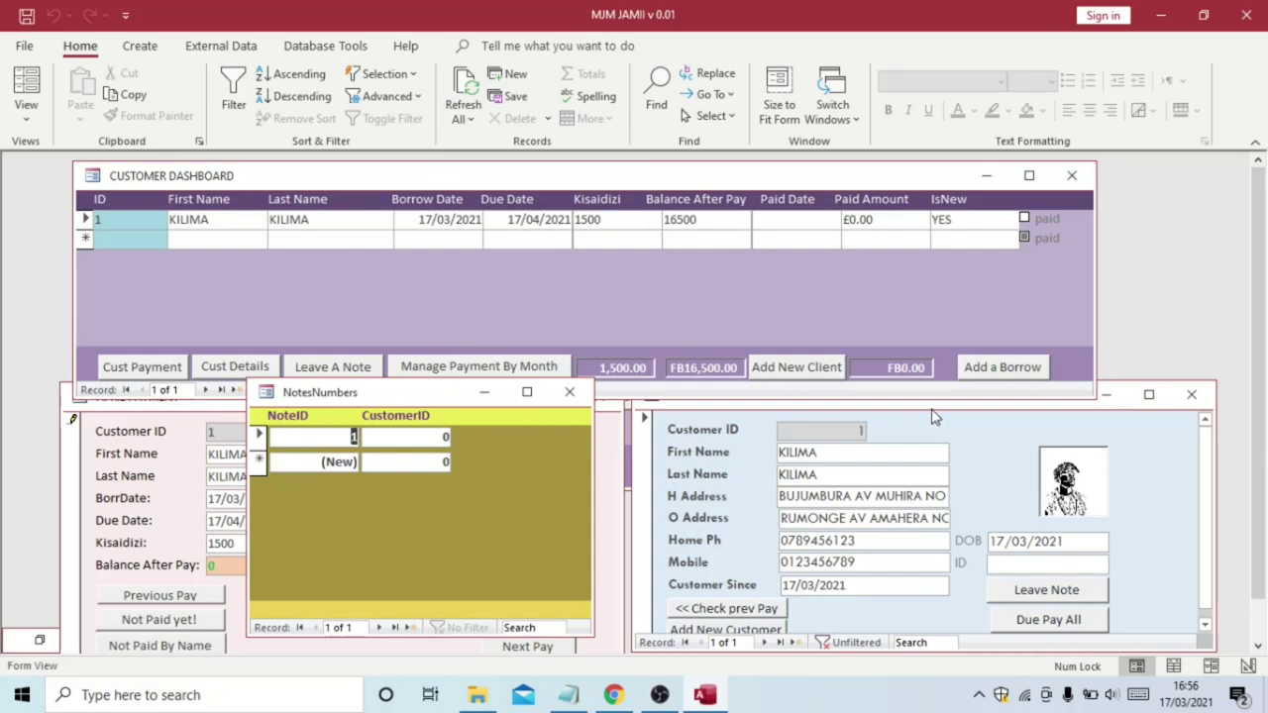
left_click(441, 437)
type("1")
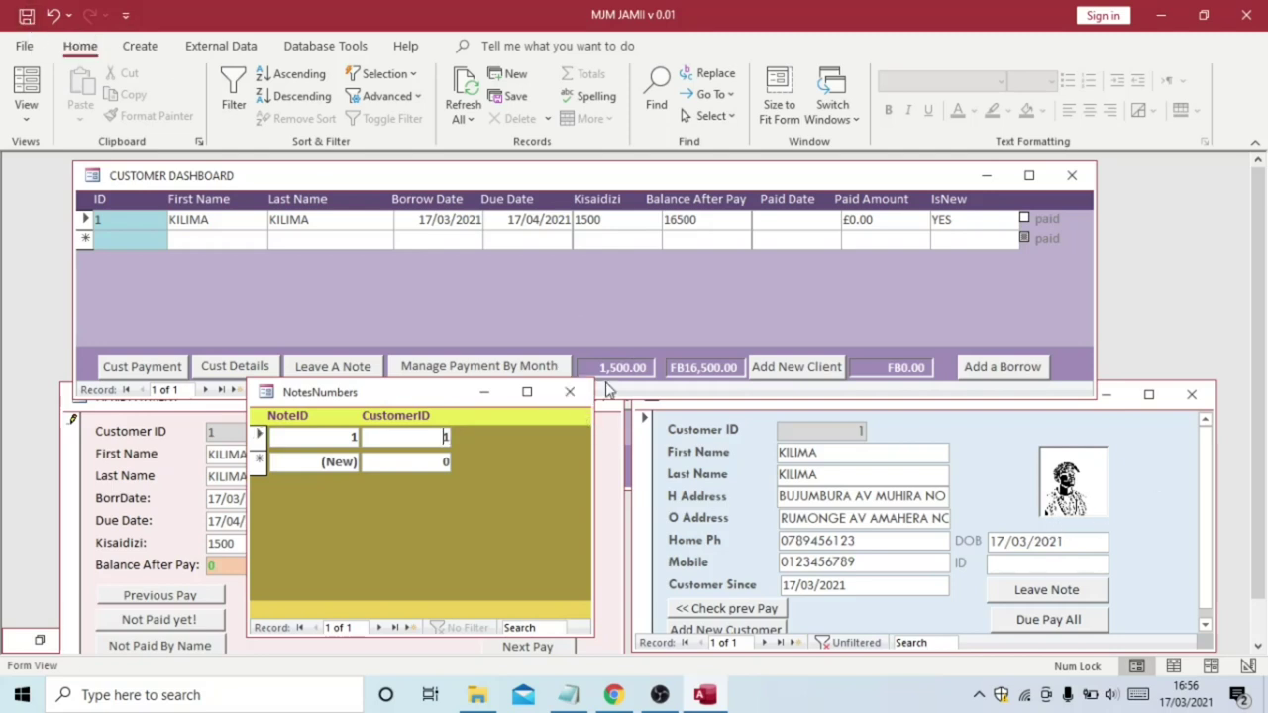
Close NotesNumbers, reopen the No Call payment note window and drag its border to narrow it
left_click(333, 368)
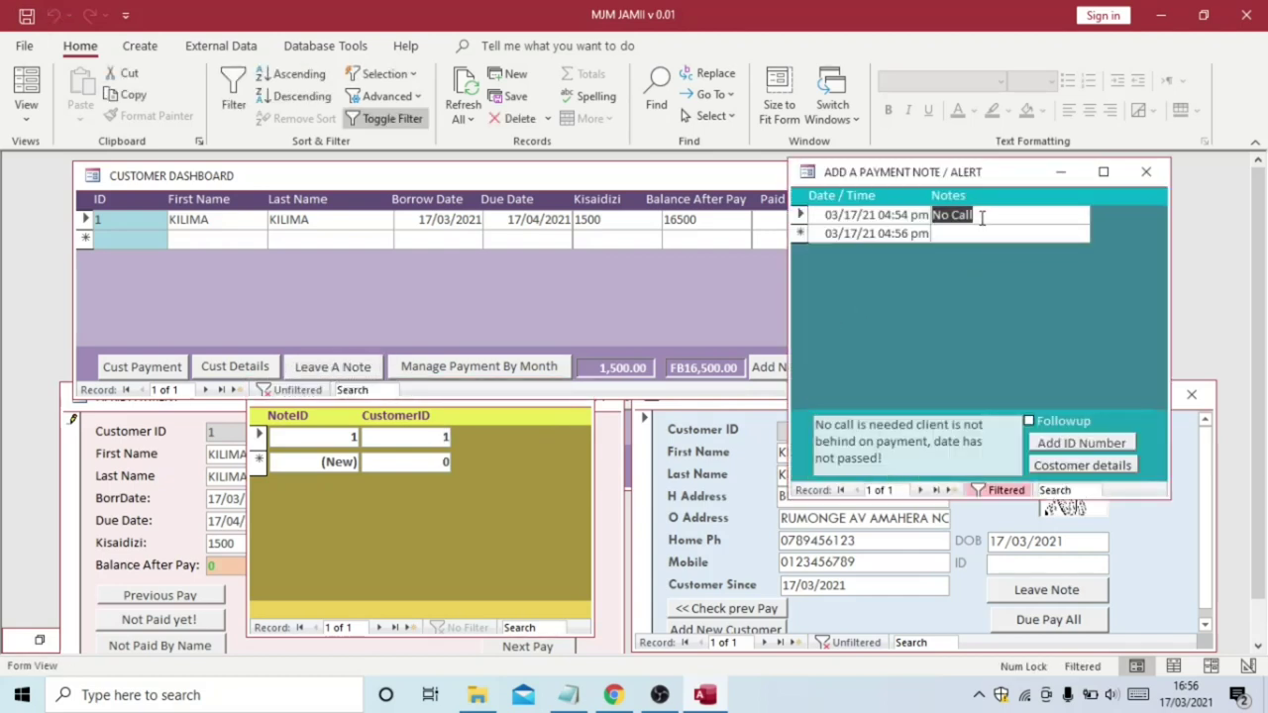
left_click(982, 216)
left_click(926, 443)
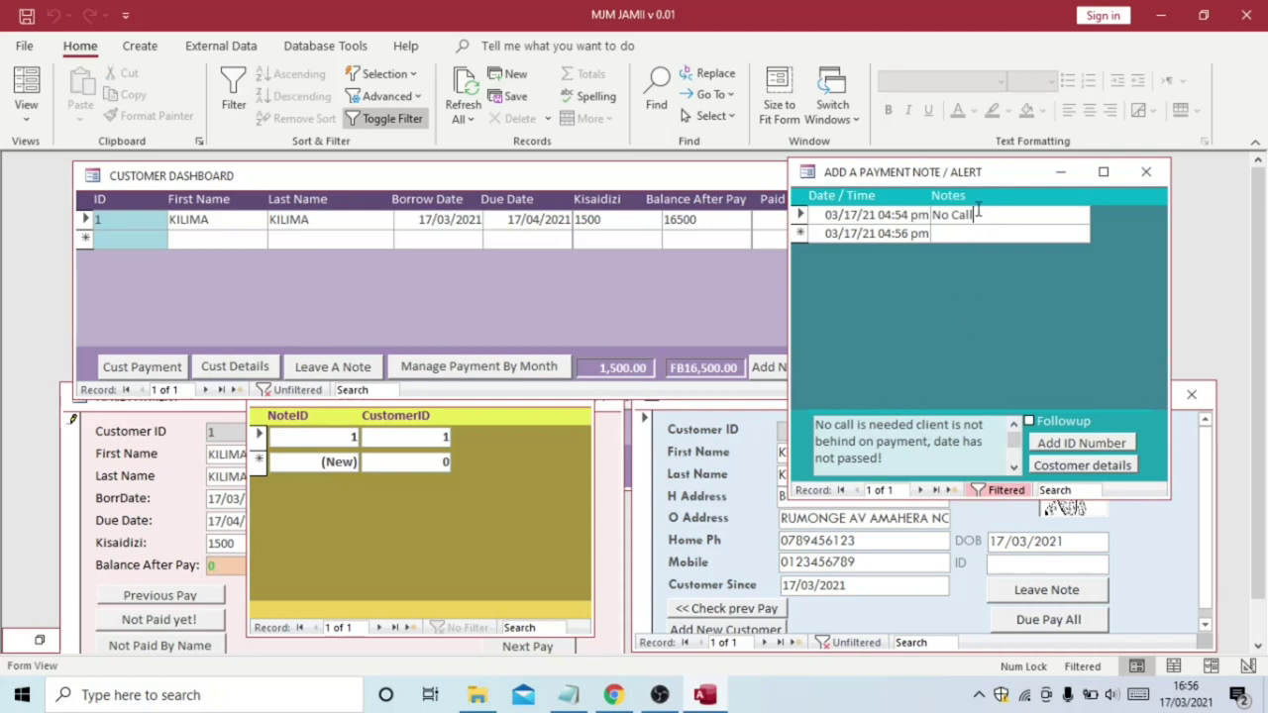
left_click(1146, 171)
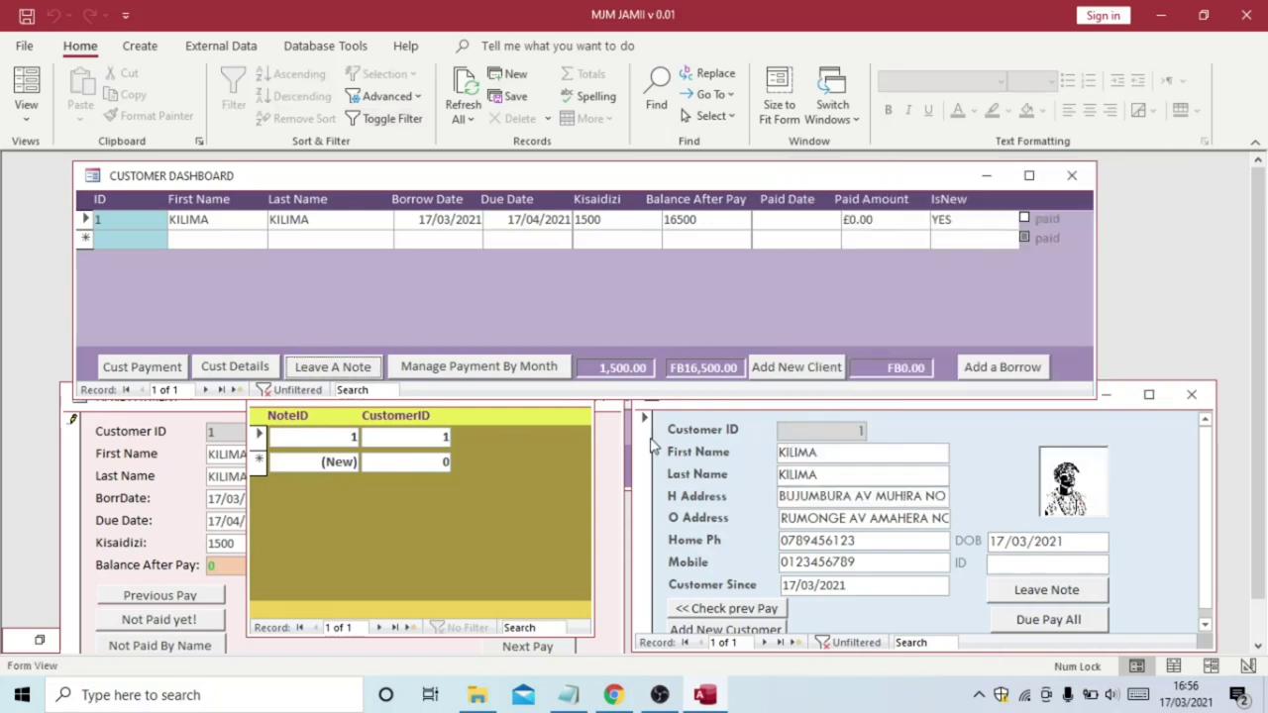
left_click(579, 426)
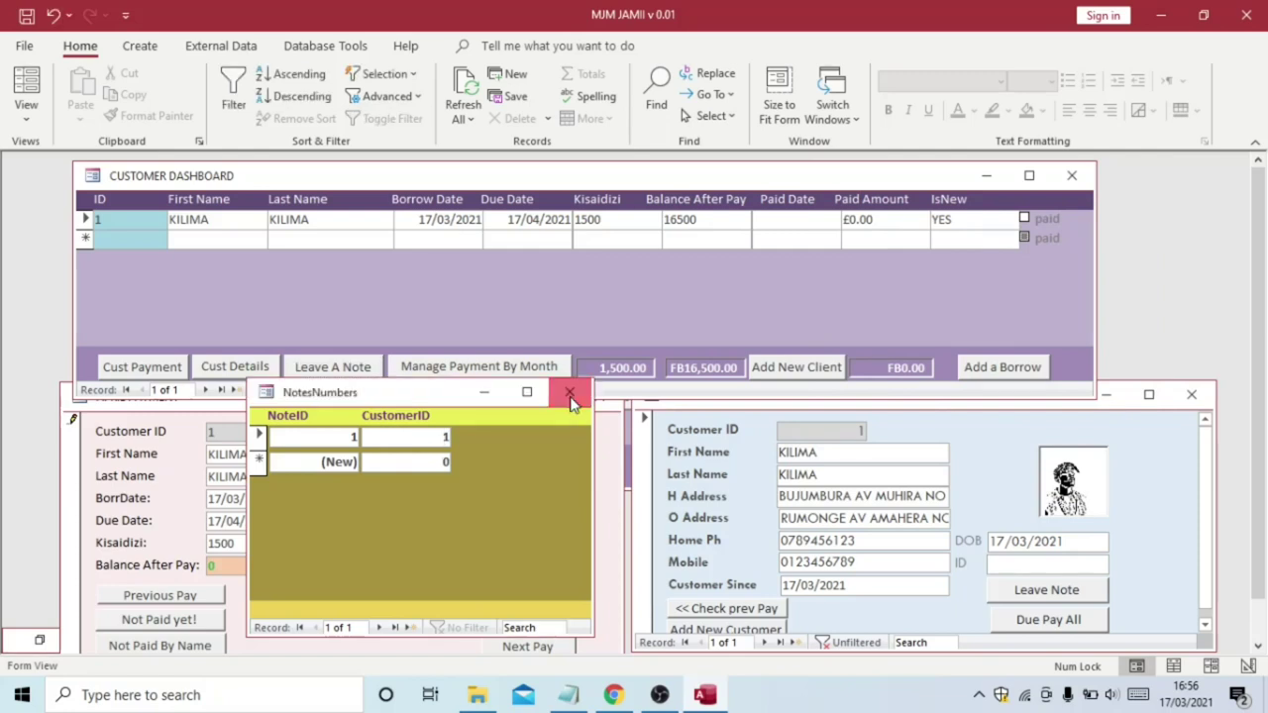
left_click(571, 397)
left_click(324, 369)
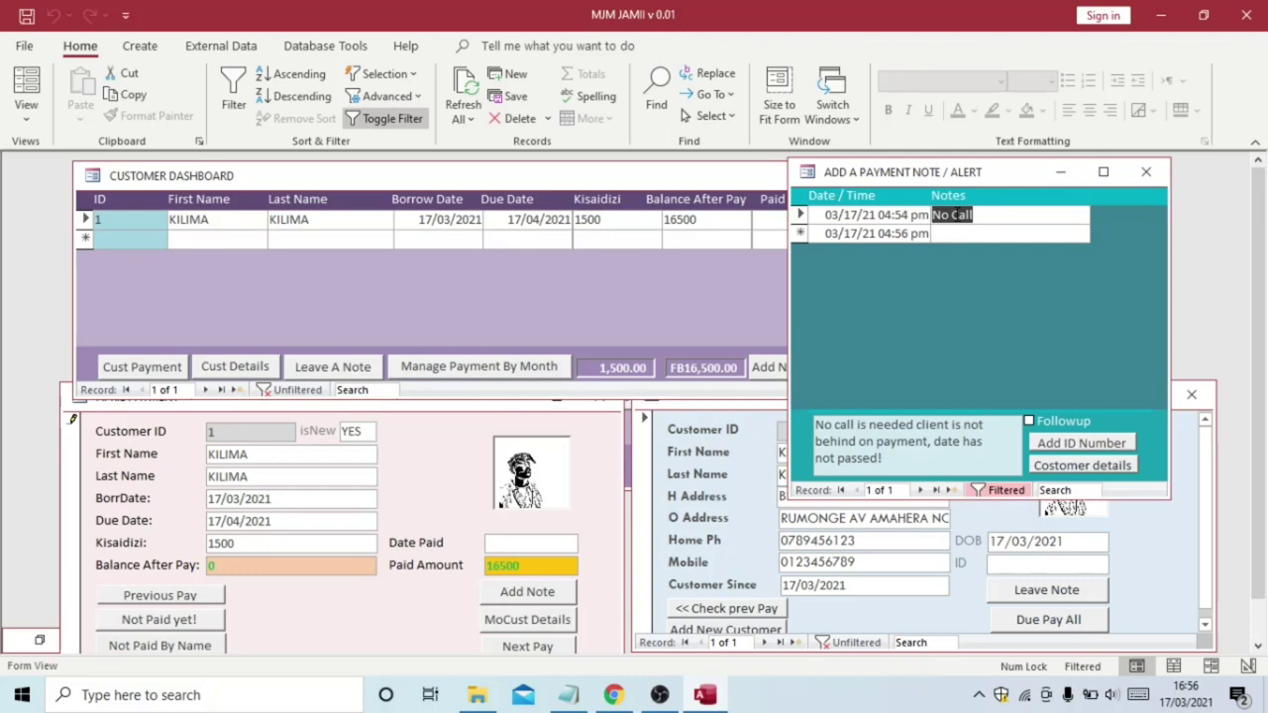
left_click(961, 215)
left_click(913, 424)
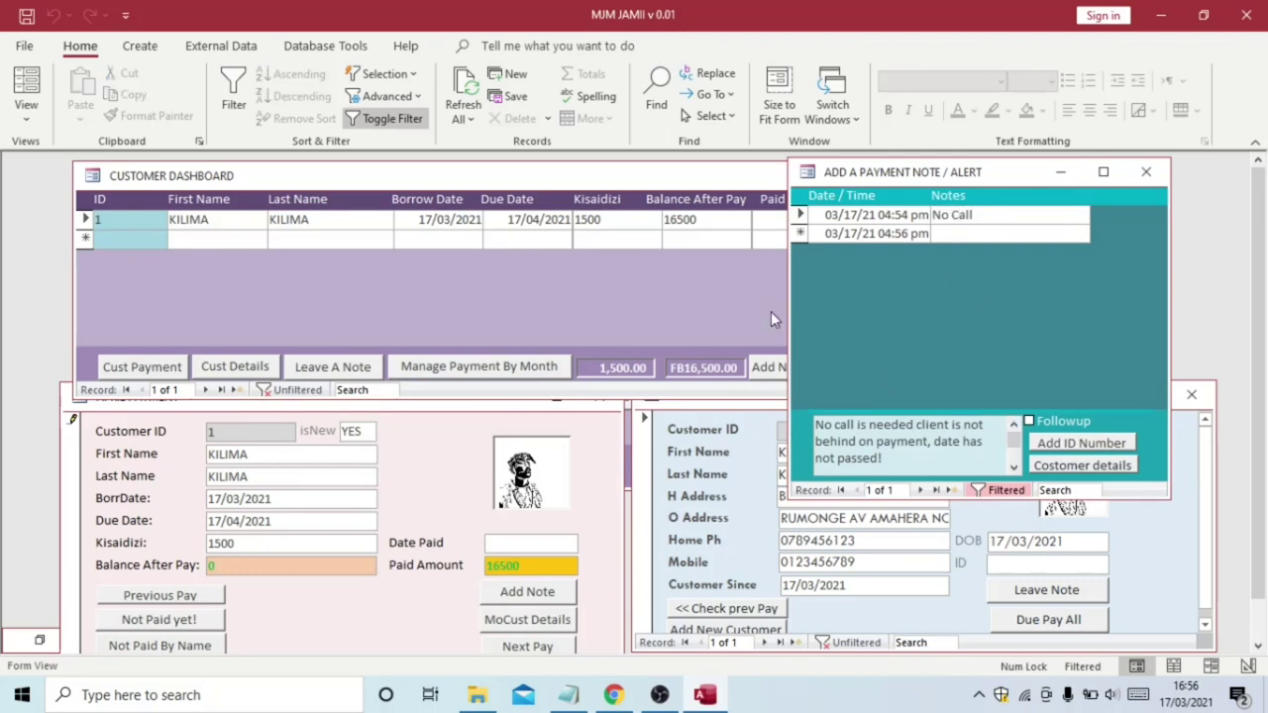
left_click_drag(789, 306, 849, 311)
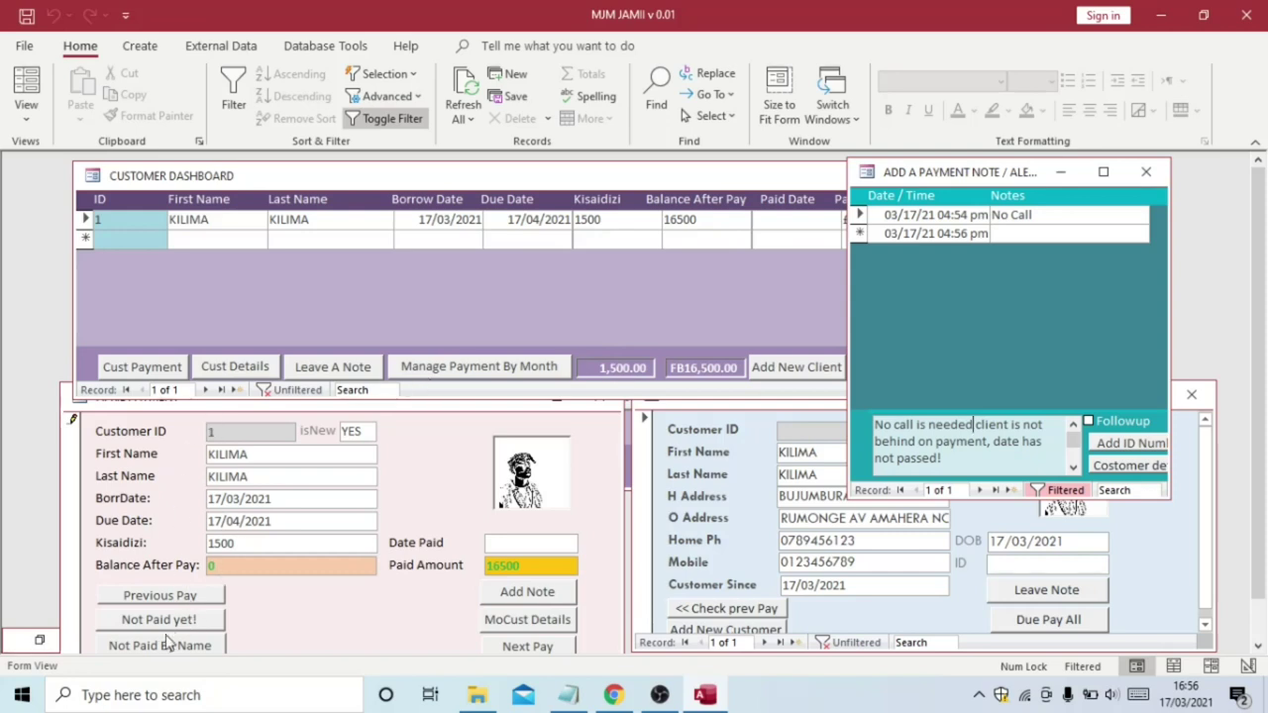
Bring up the checklist, select the 10-NAVIGATE item, and minimize Notepad
mouse_move(568, 694)
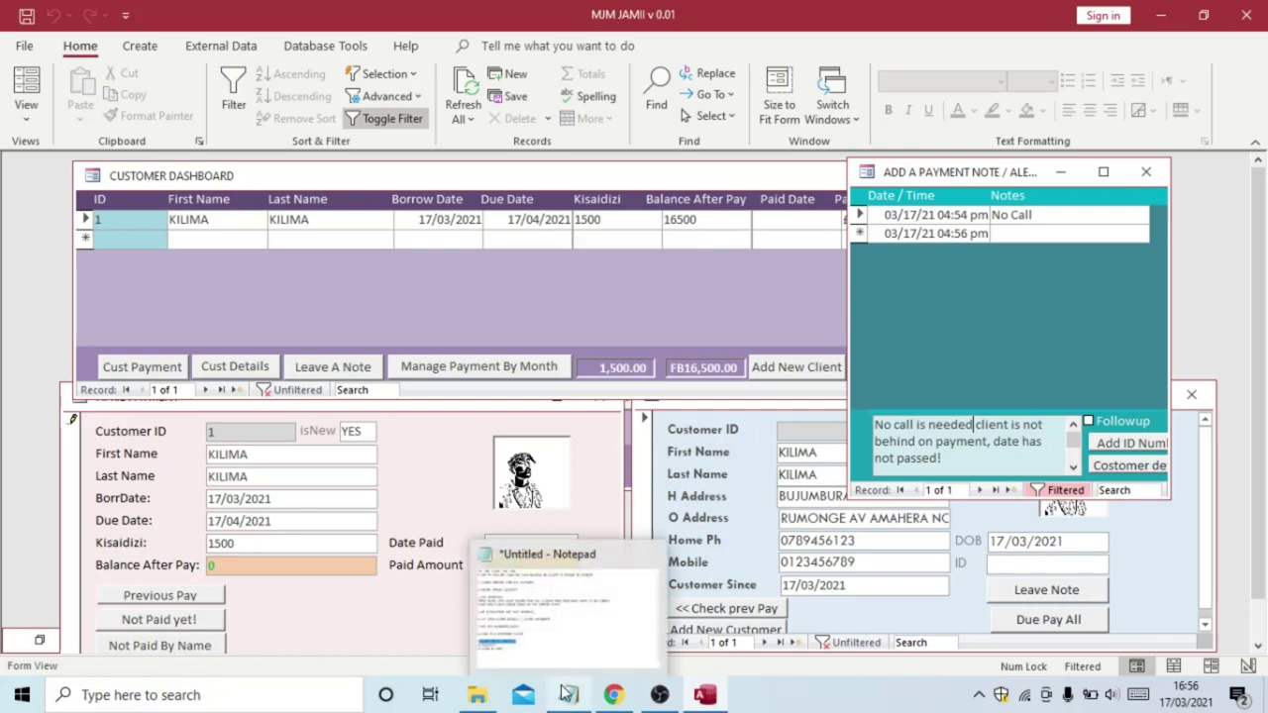
left_click(561, 656)
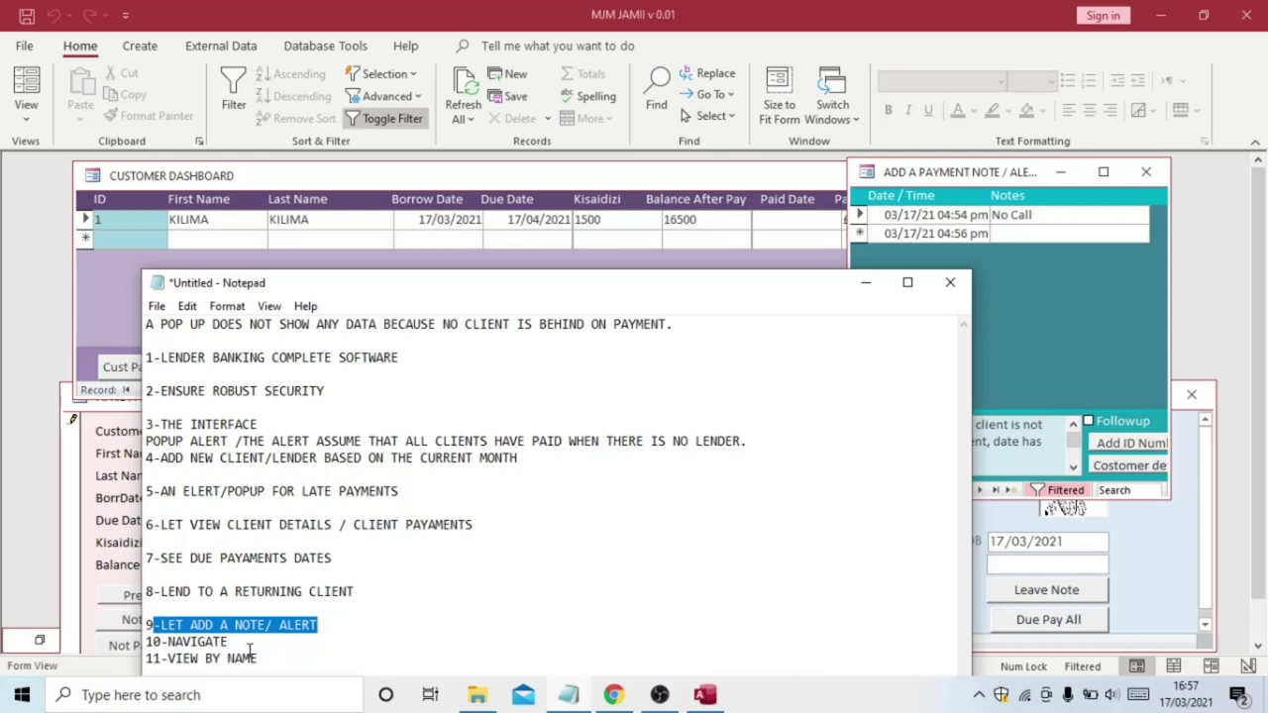
left_click_drag(264, 659, 168, 643)
left_click(233, 642)
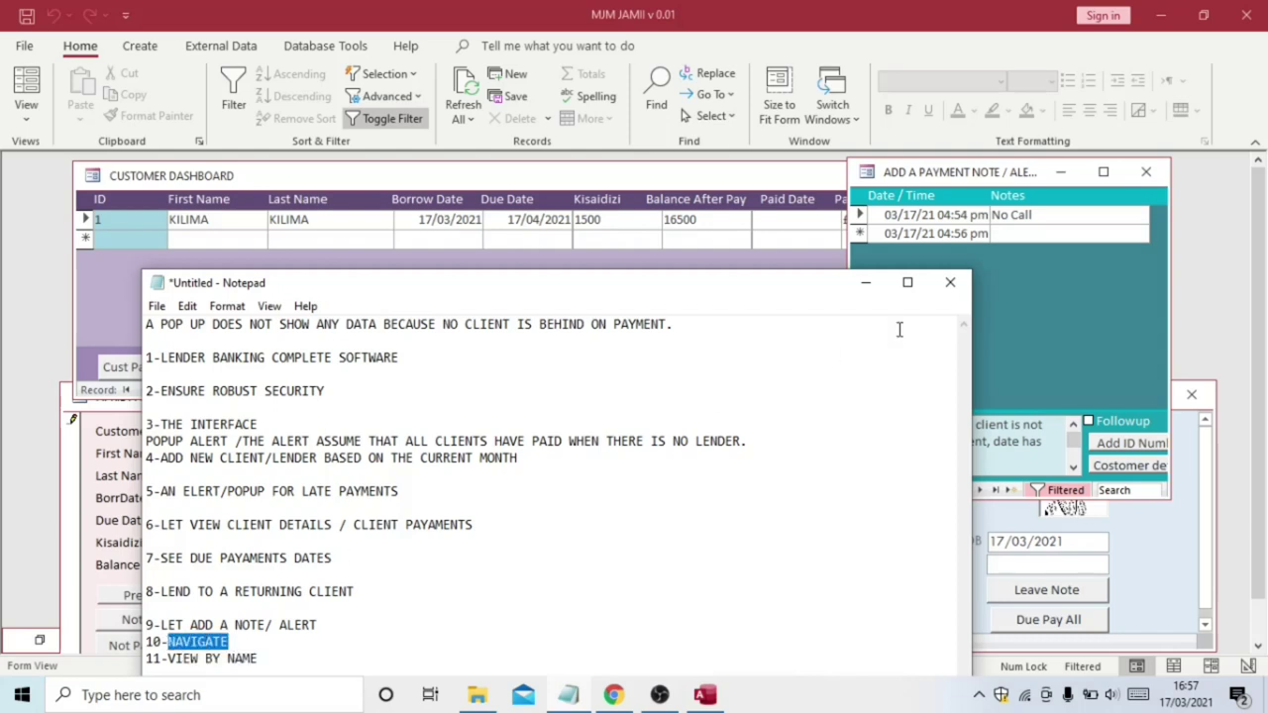
left_click(865, 282)
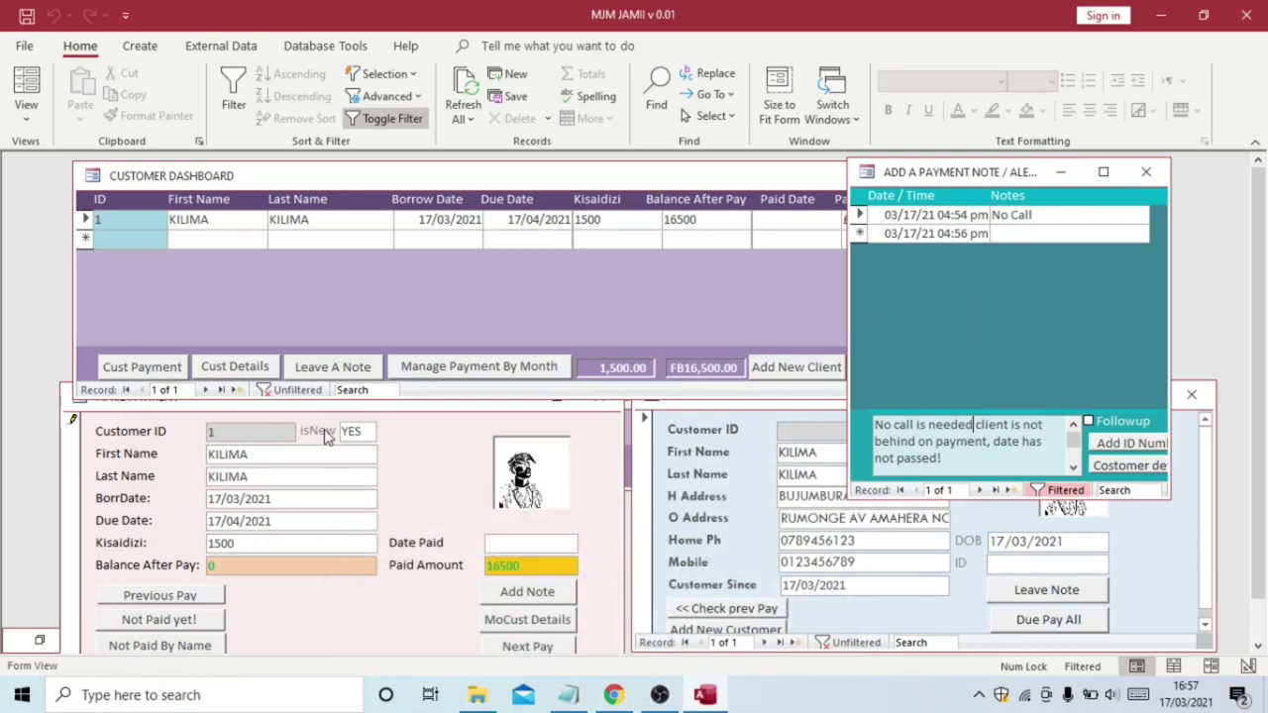
left_click(158, 598)
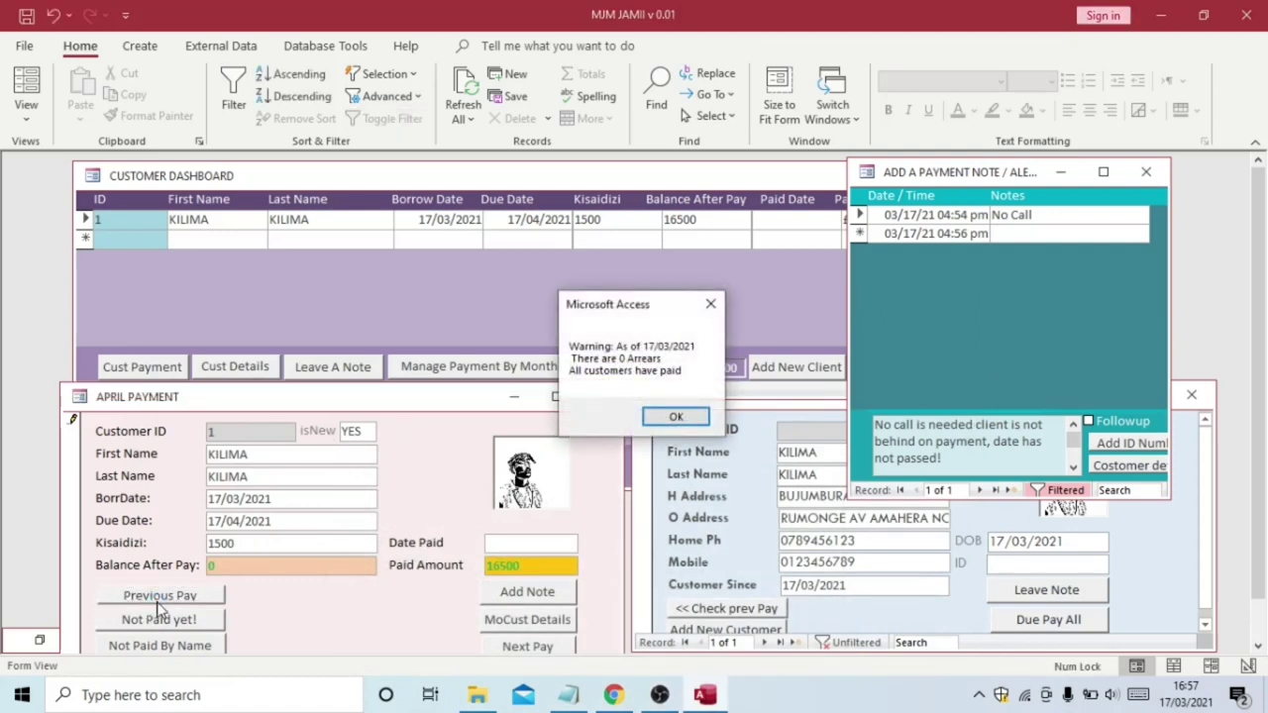
left_click(674, 417)
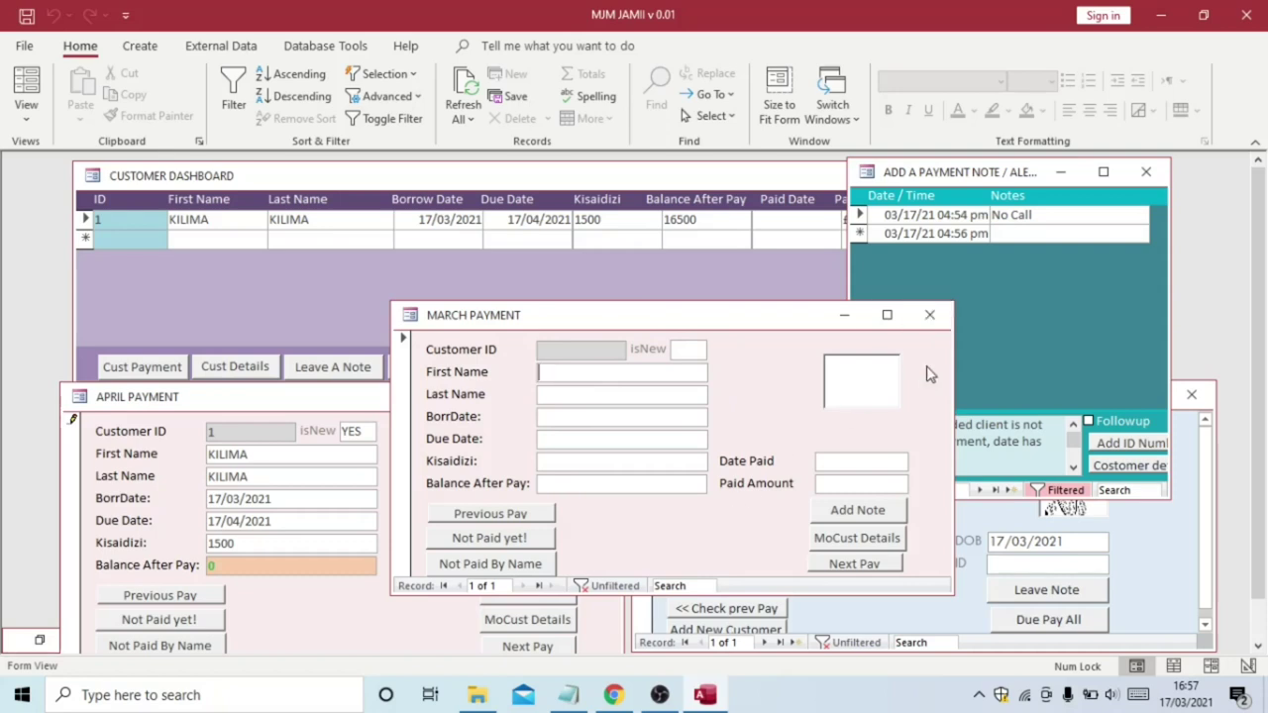
left_click(854, 517)
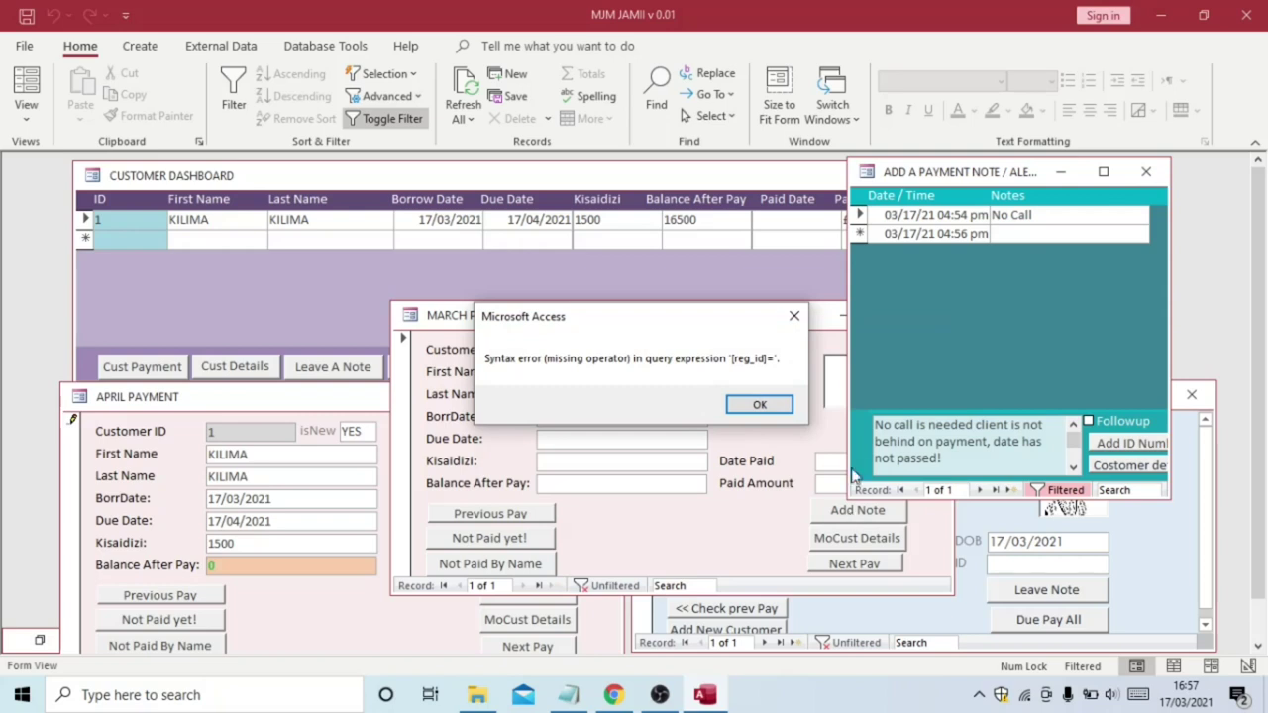
left_click(759, 406)
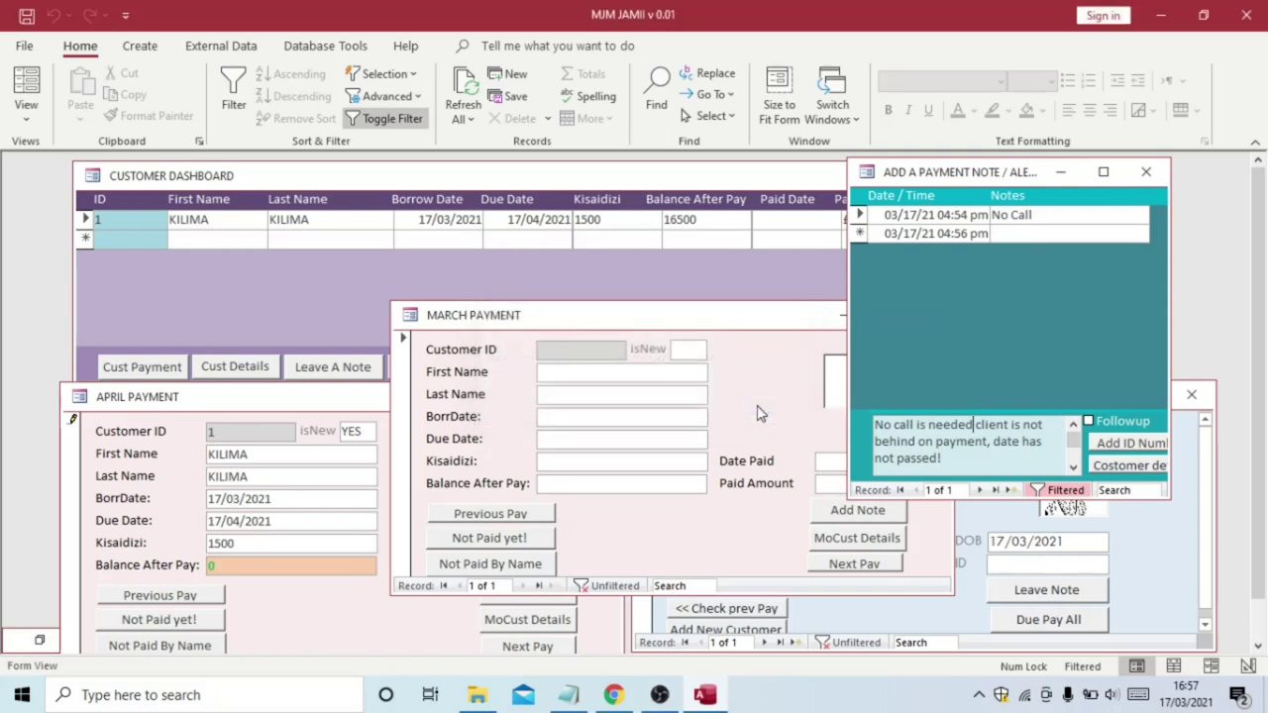
left_click(771, 328)
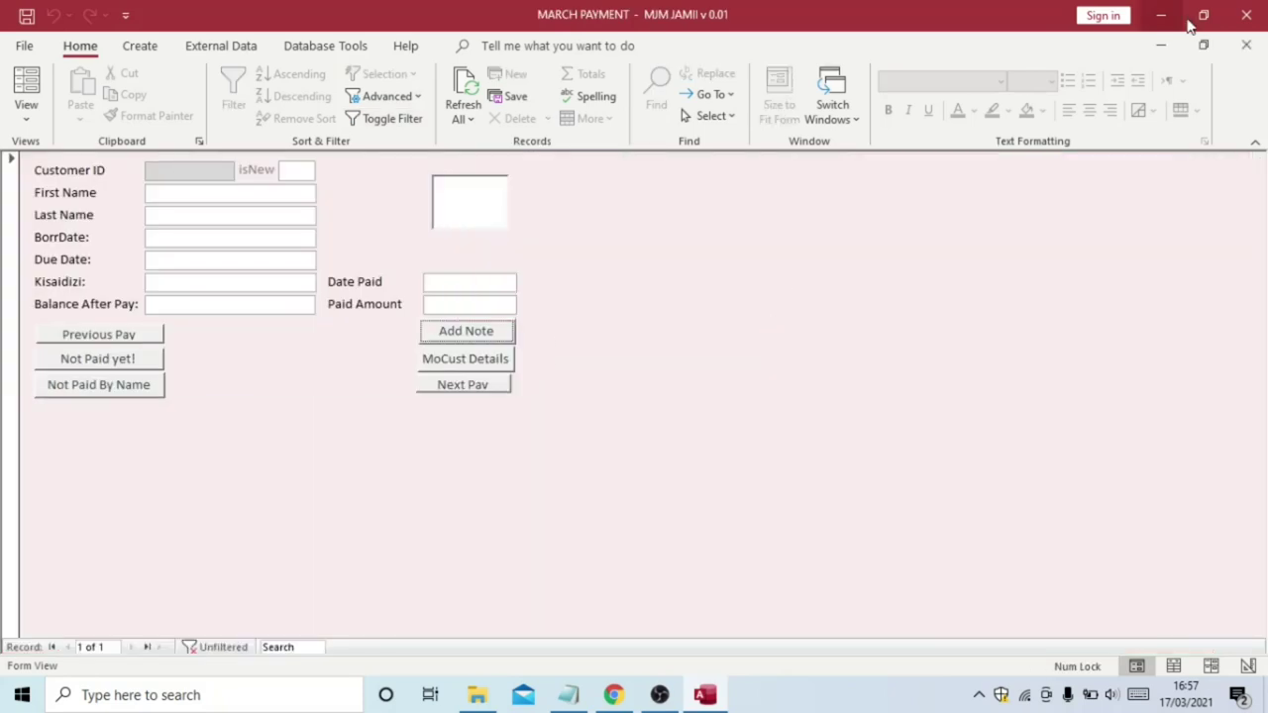
left_click(1204, 46)
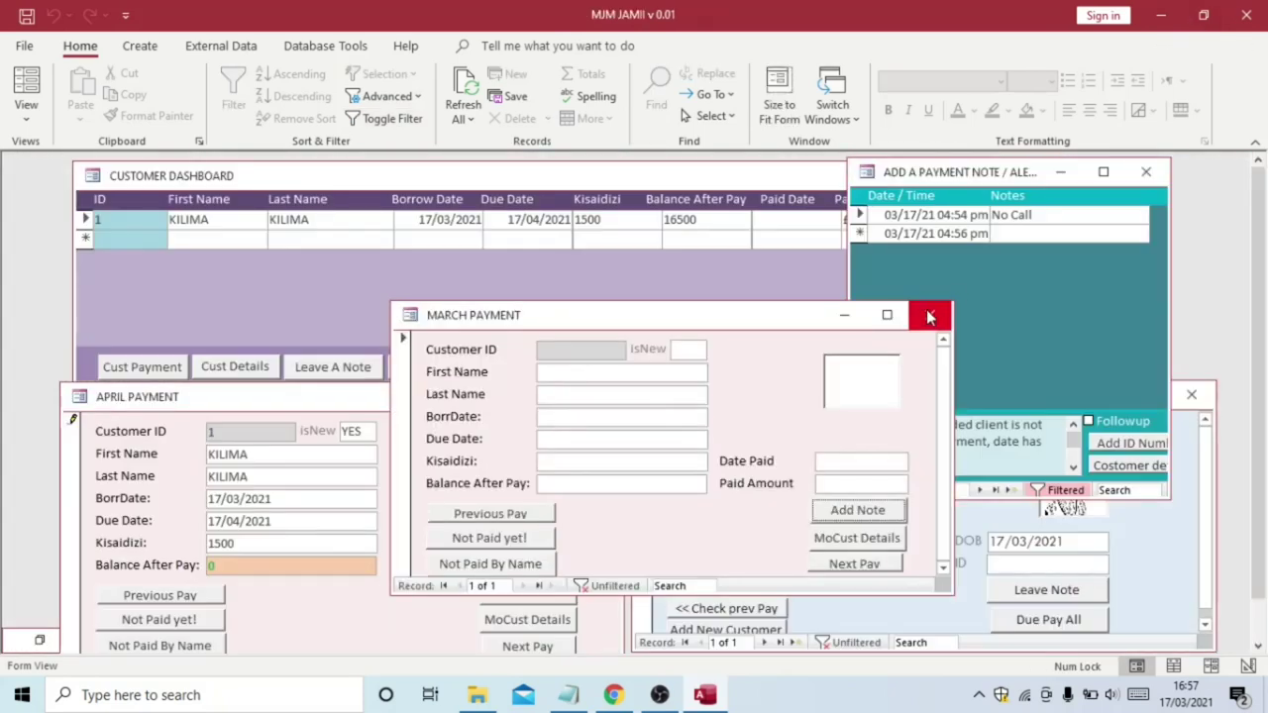
left_click(927, 314)
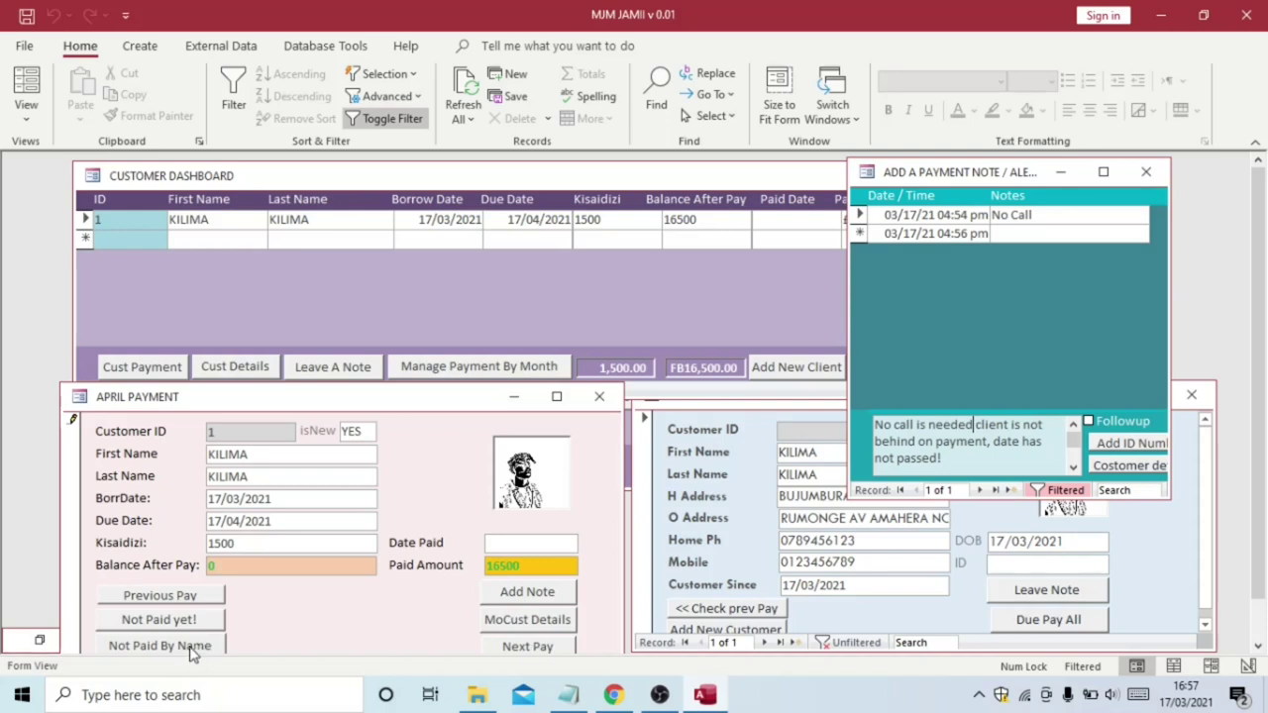
Run the April behind-on-payment check for 'kilima', which lists no records
left_click(192, 651)
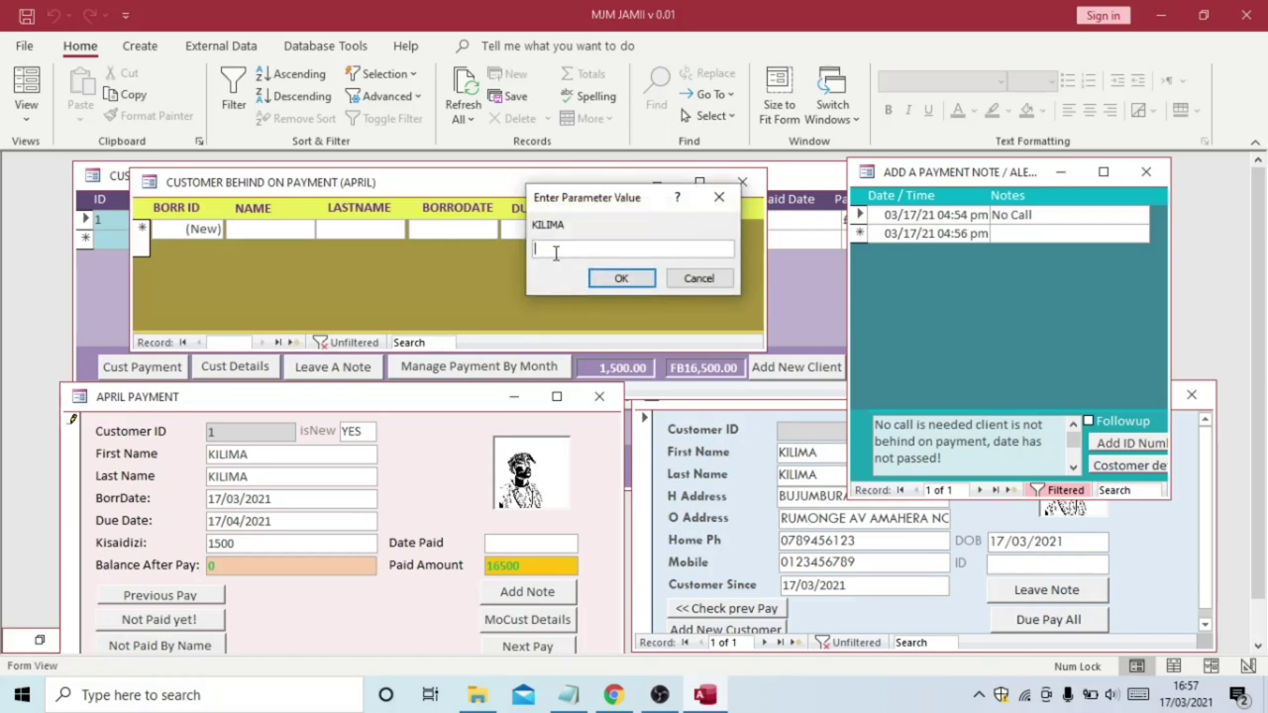
type("kilima")
left_click(621, 280)
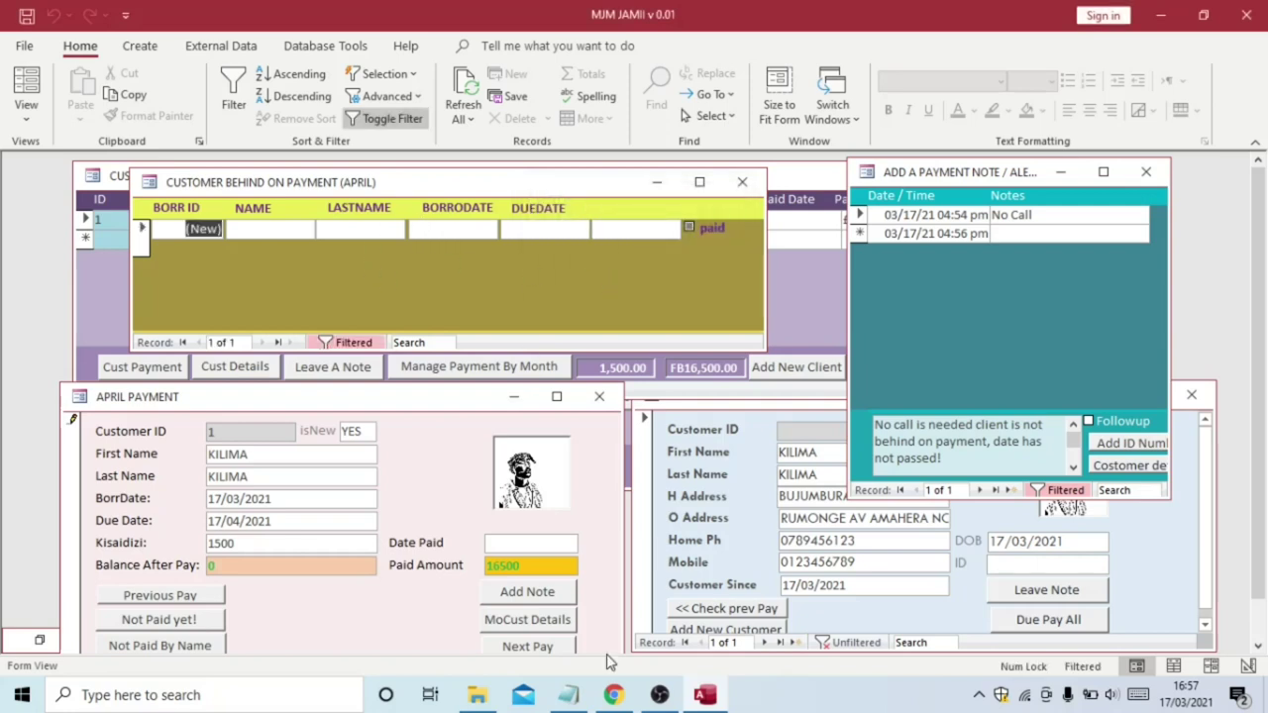
Glance at Notepad's first line, then close the Customer Behind on Payment (April) form
mouse_move(578, 697)
left_click(555, 646)
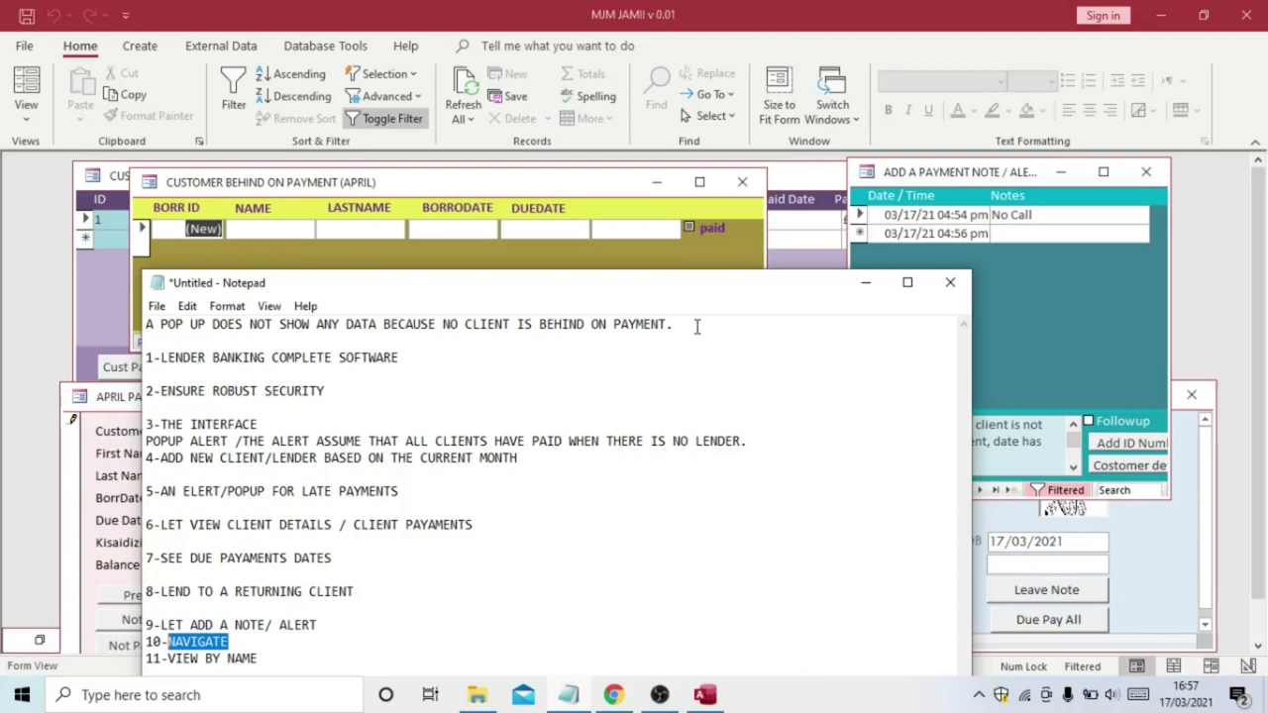
left_click_drag(674, 324, 148, 327)
left_click(243, 324)
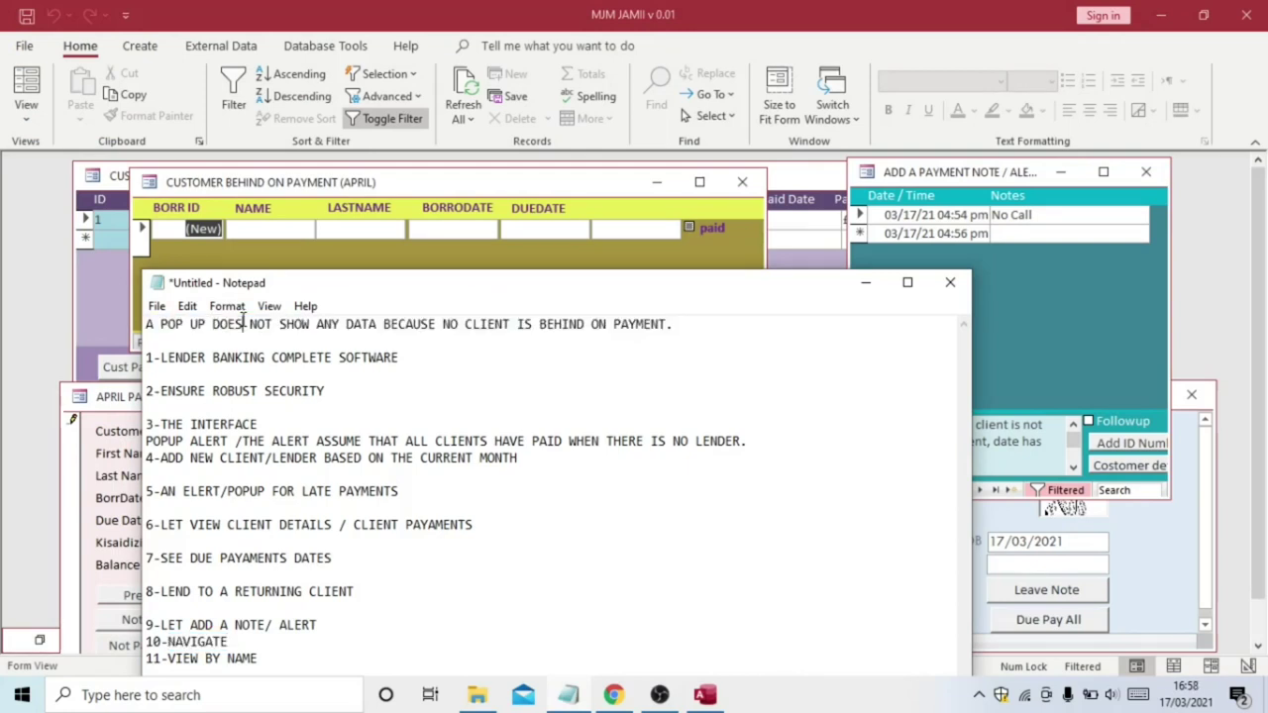
left_click(733, 246)
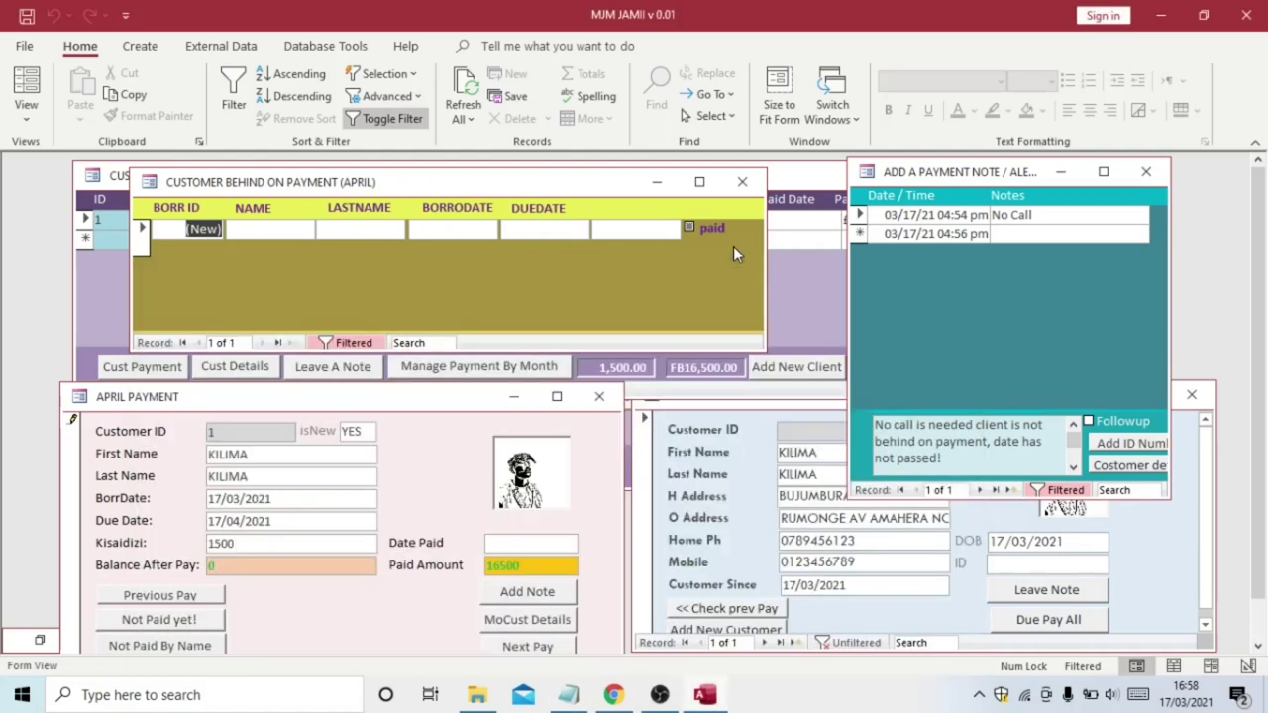
left_click(742, 185)
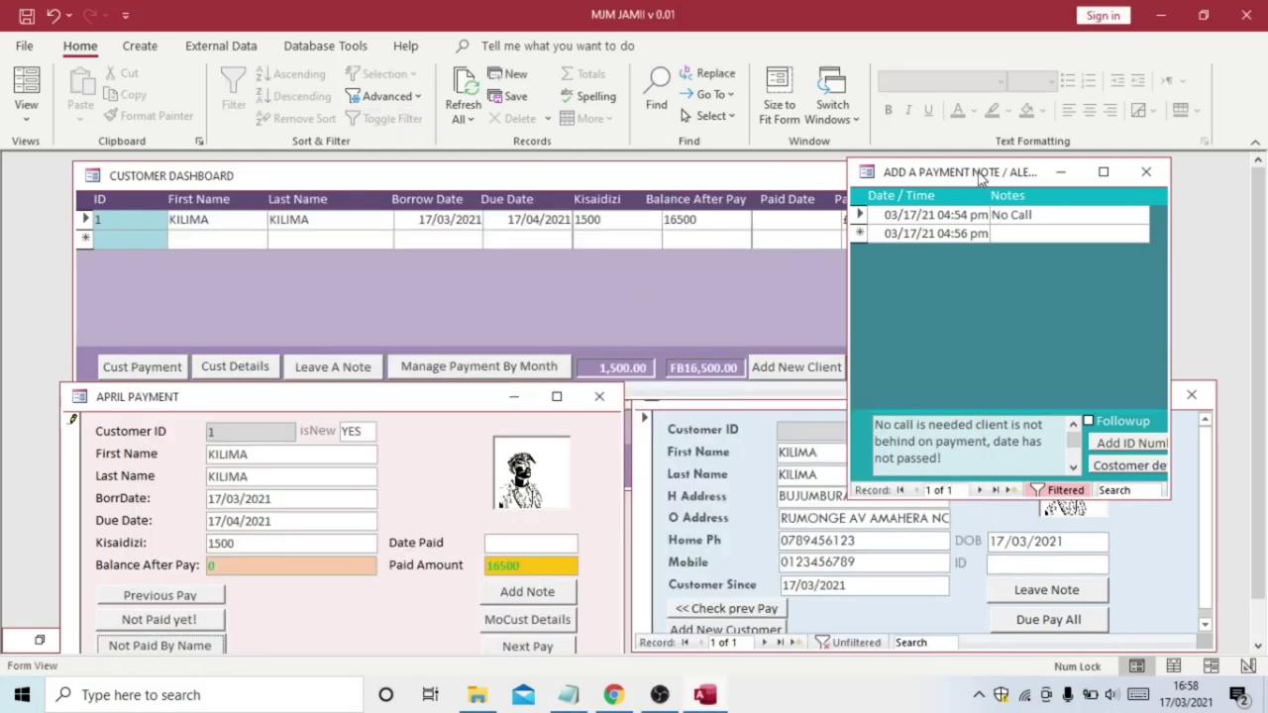
Dock the reopened payment note window narrowly at the left edge, then open Add Borrowers
left_click(1147, 172)
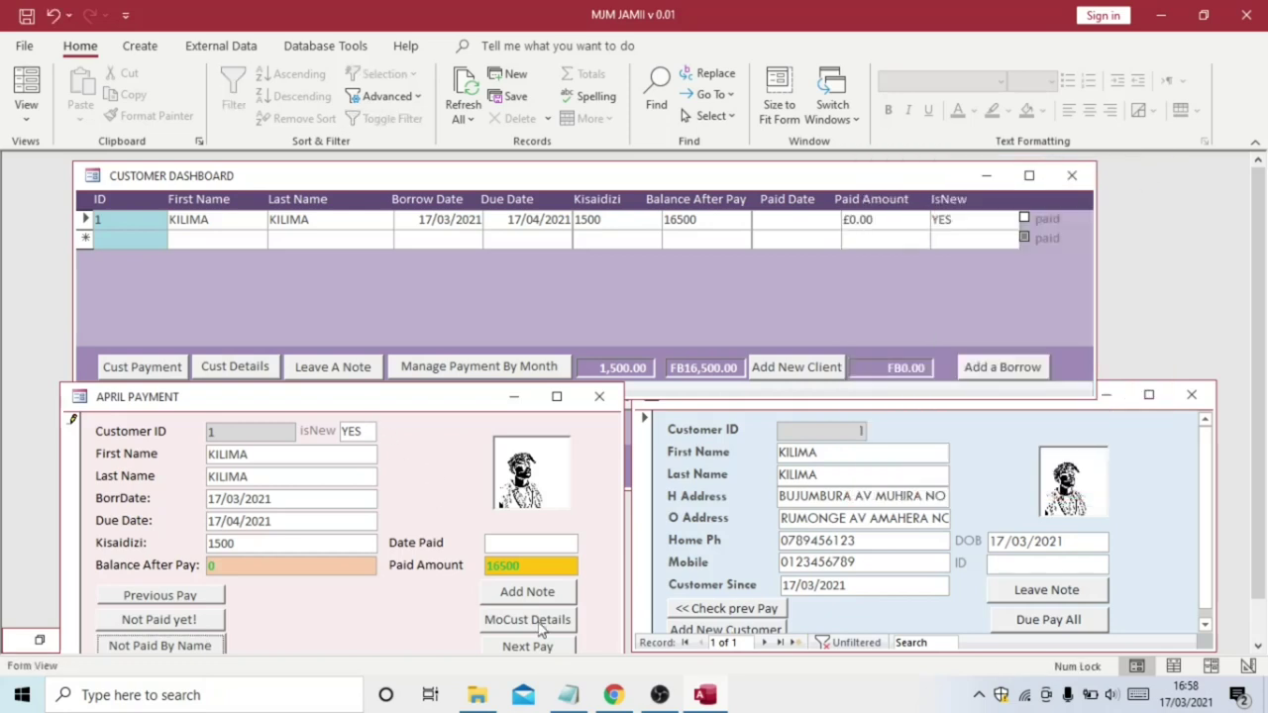
left_click(522, 593)
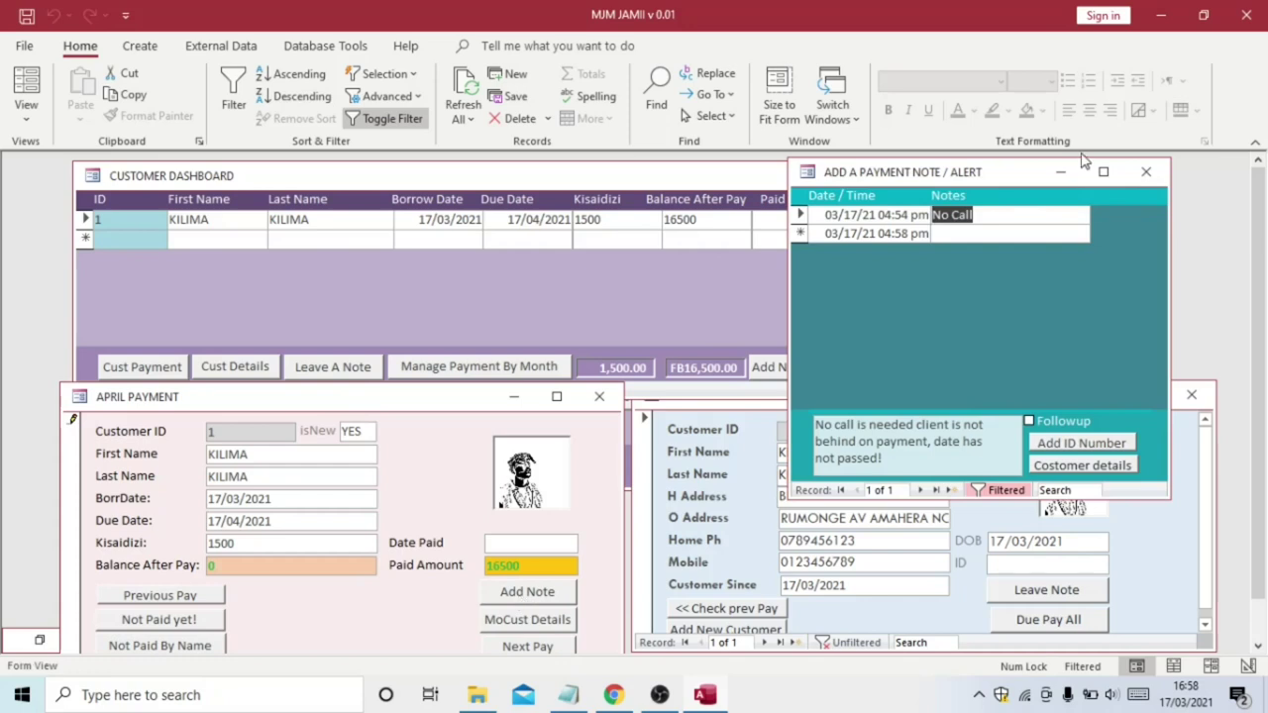
left_click(1146, 172)
left_click(1044, 592)
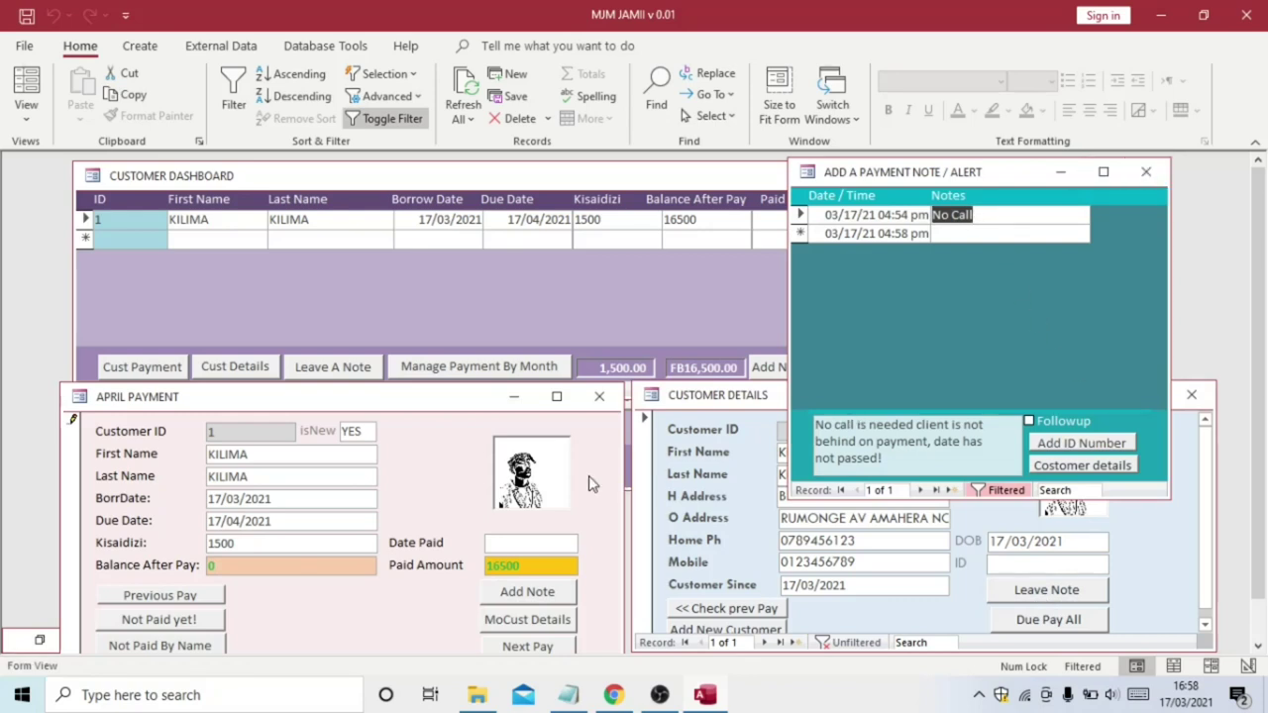
left_click_drag(941, 179, 5, 188)
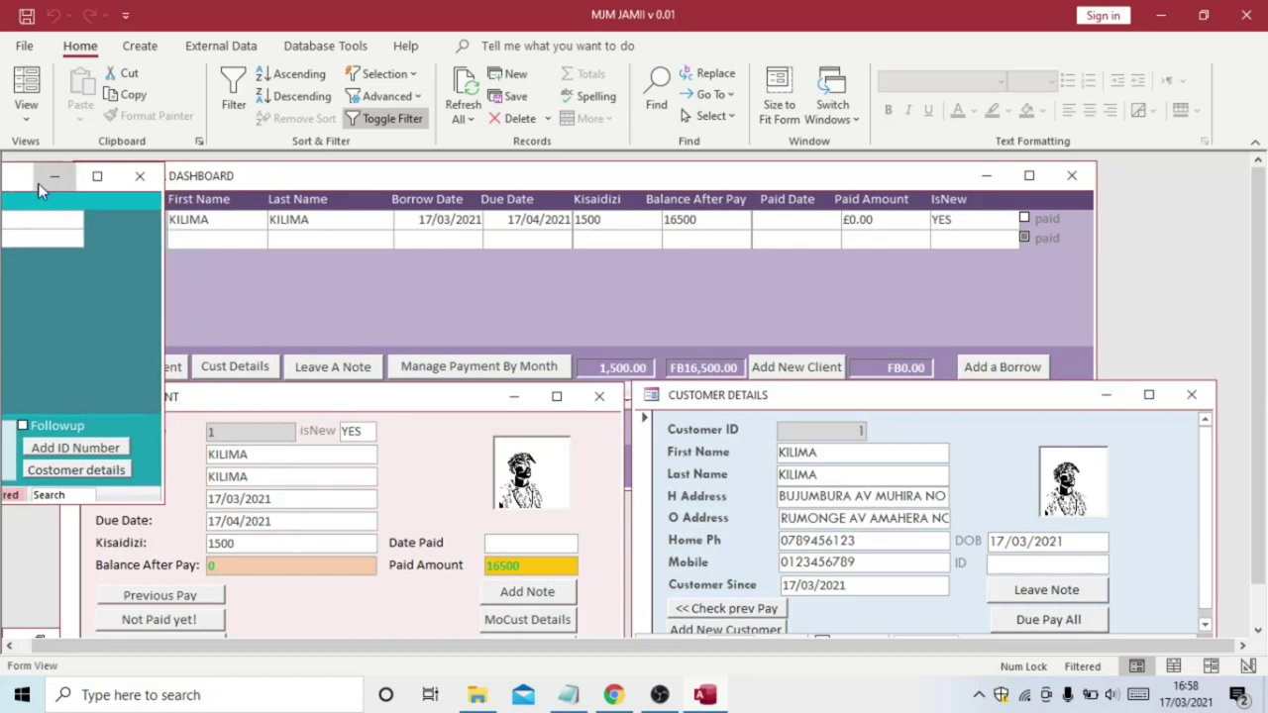
left_click_drag(33, 186, 17, 186)
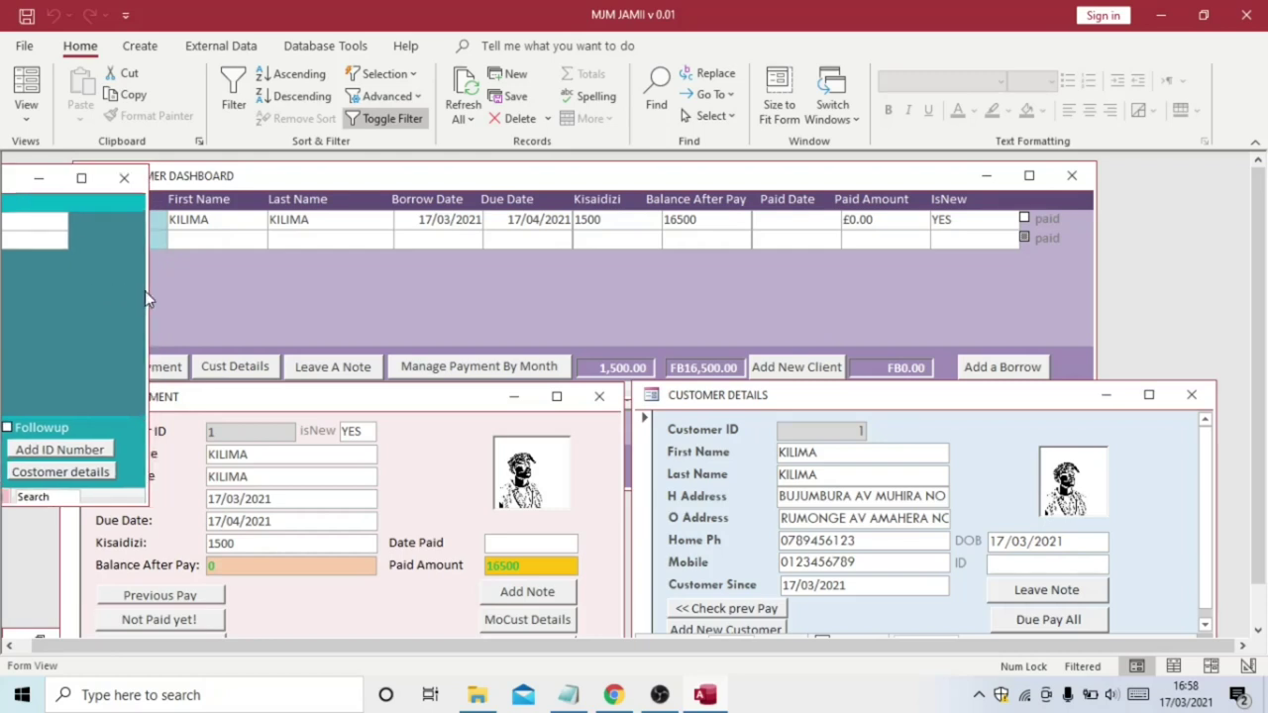
left_click_drag(147, 291, 72, 289)
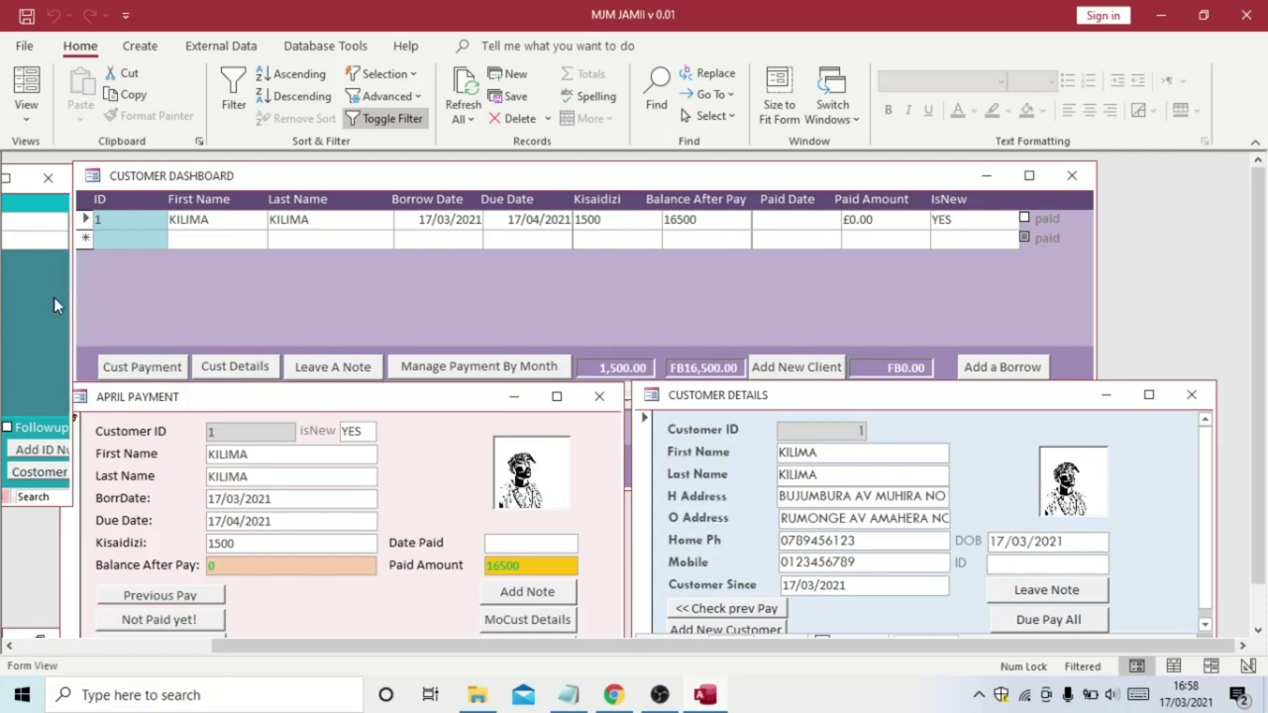
left_click(992, 368)
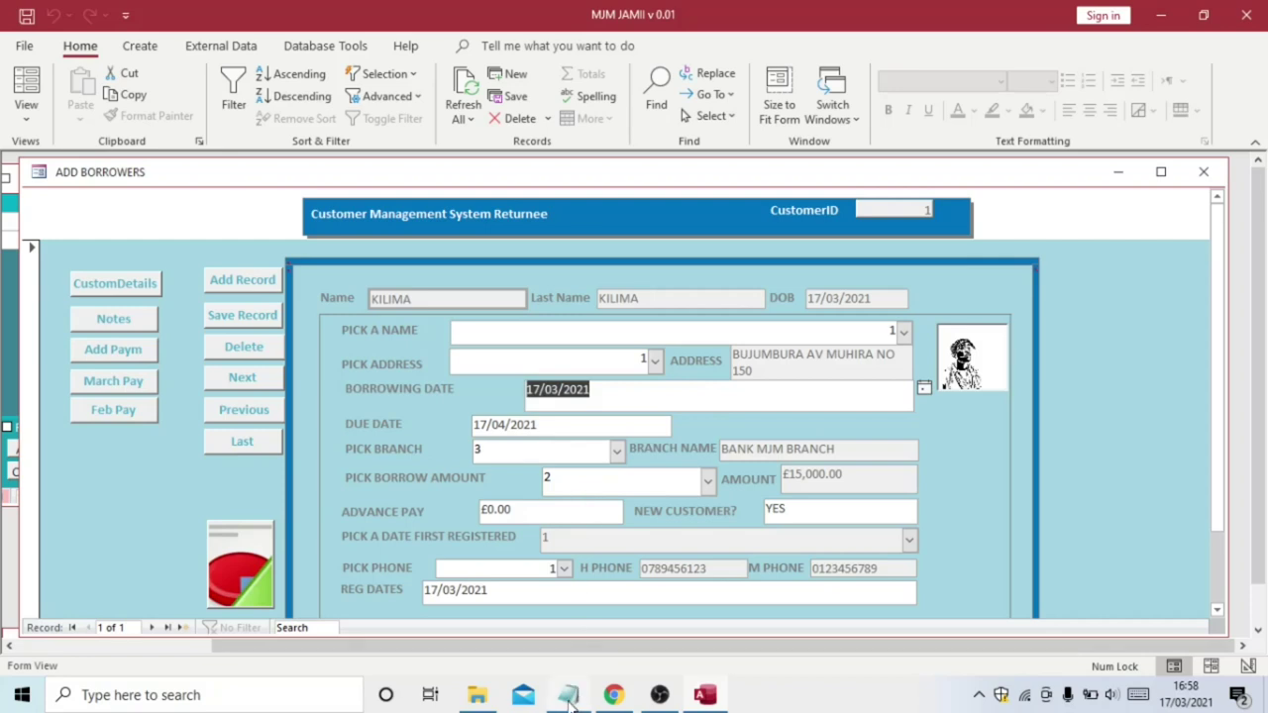
Extend Notepad checklist item 8 to read 'LEND TO A RETURNING CLIENT OR AN EXISTING CLIENT'
mouse_move(569, 699)
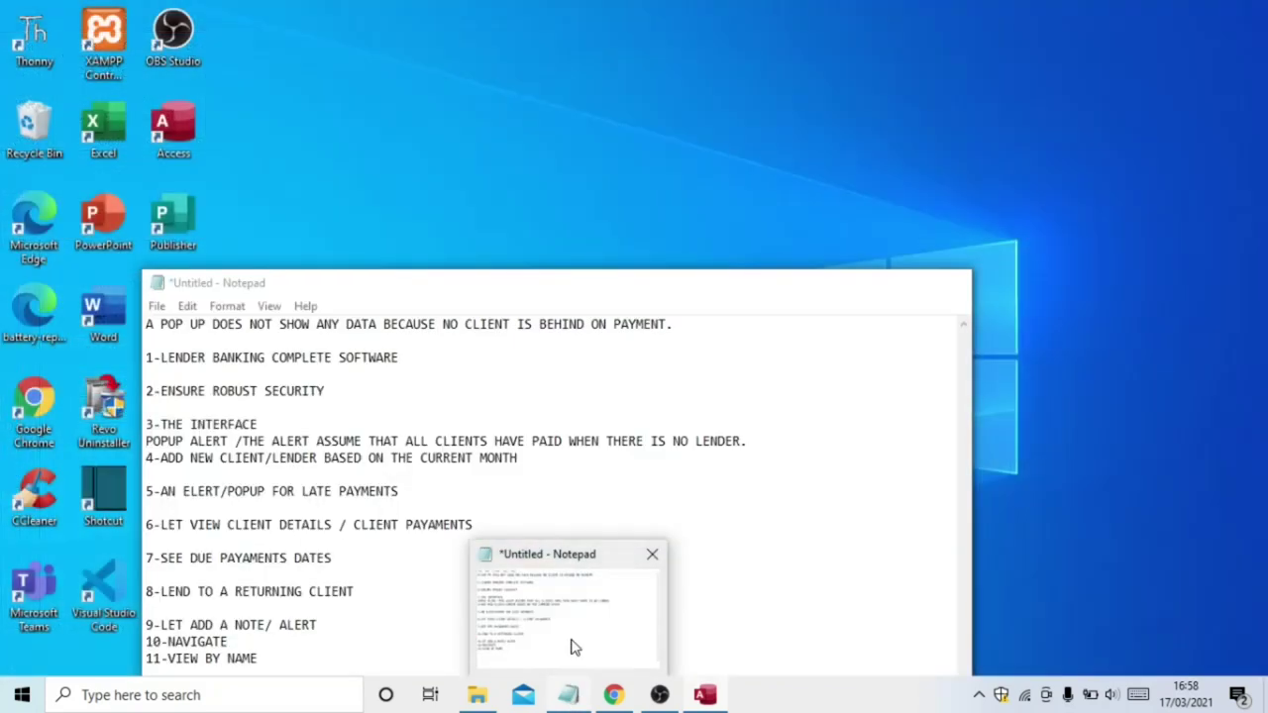
left_click(574, 648)
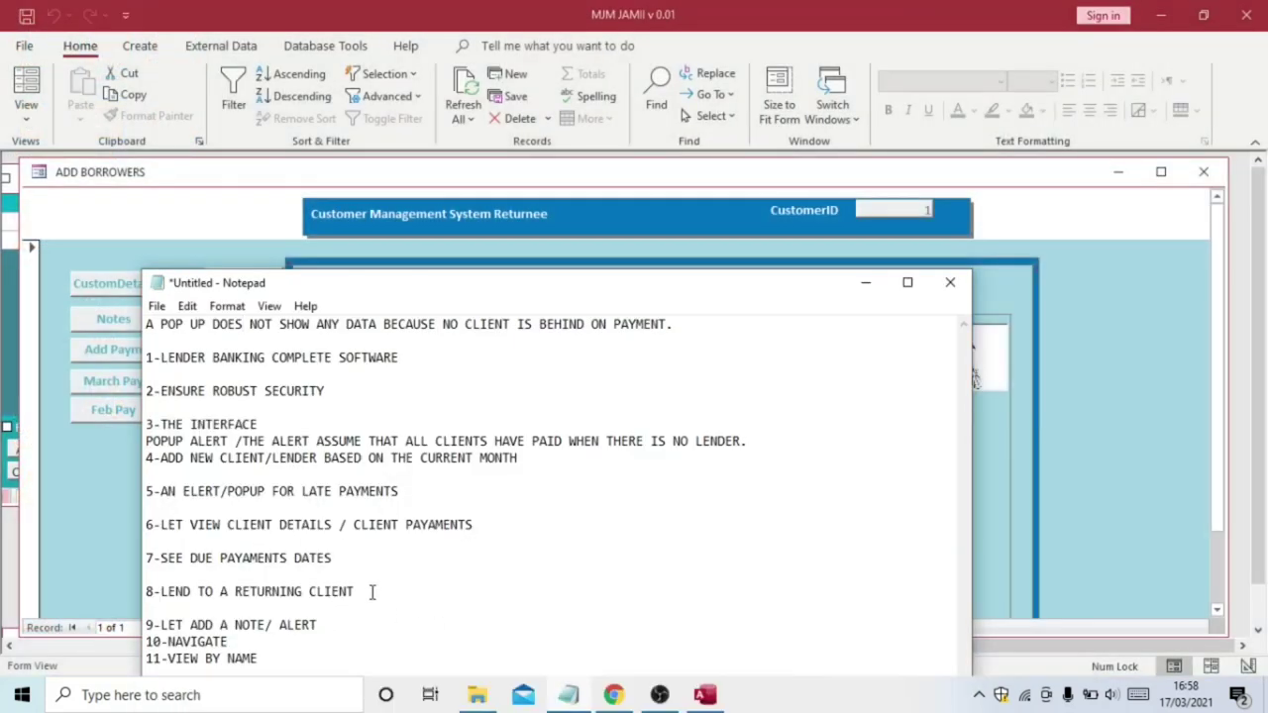
left_click_drag(365, 591, 155, 595)
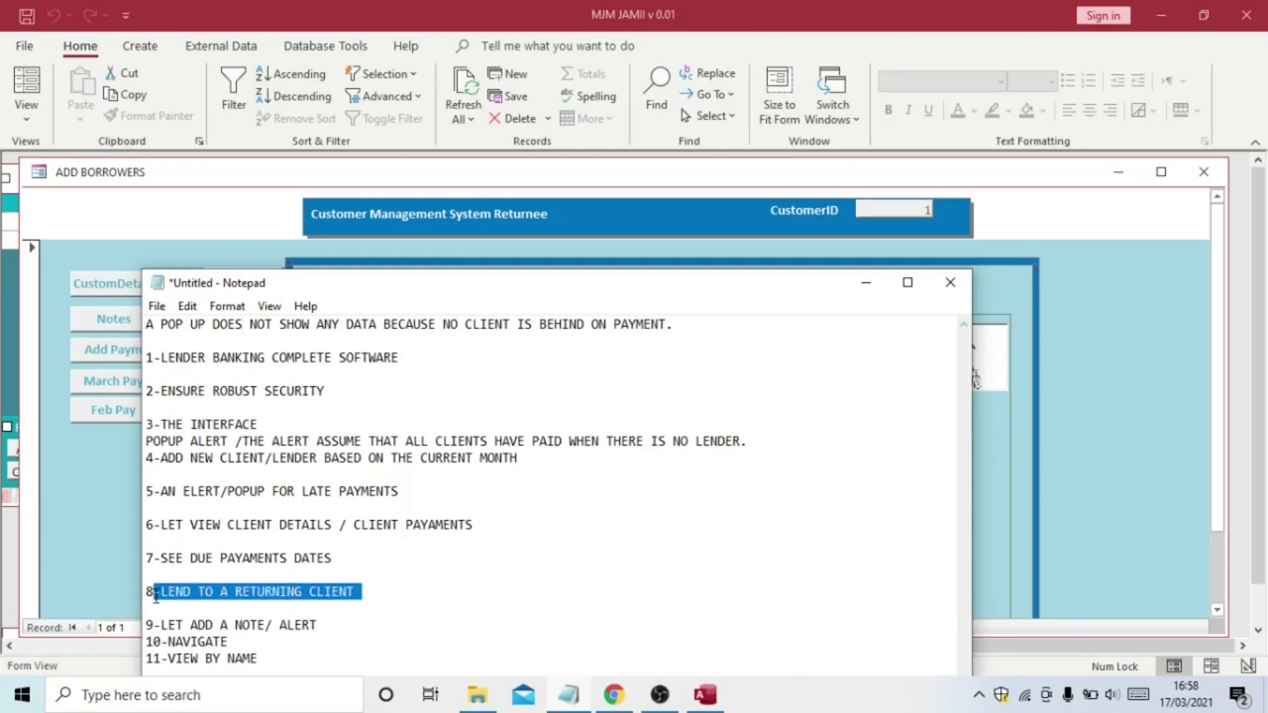
left_click(394, 588)
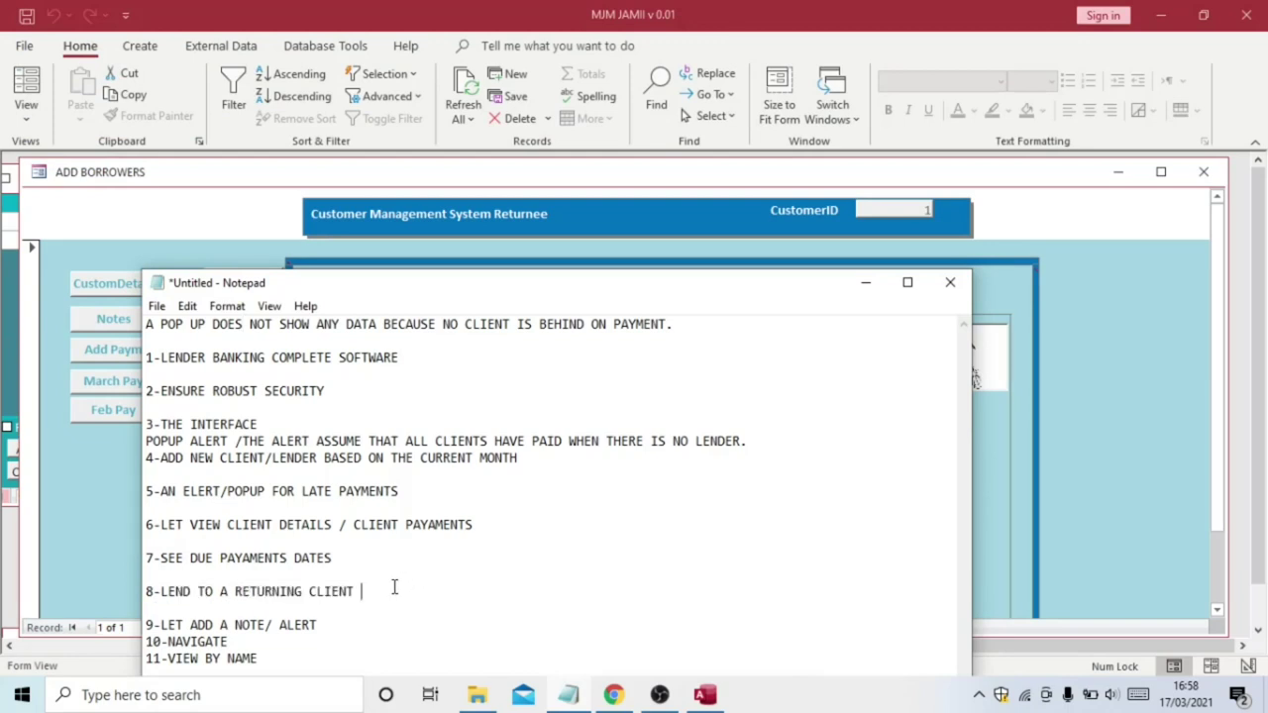
type("or R AN EXISTING CLIENT")
Back in Access, start a new blank borrower record and open the client name list
left_click(865, 284)
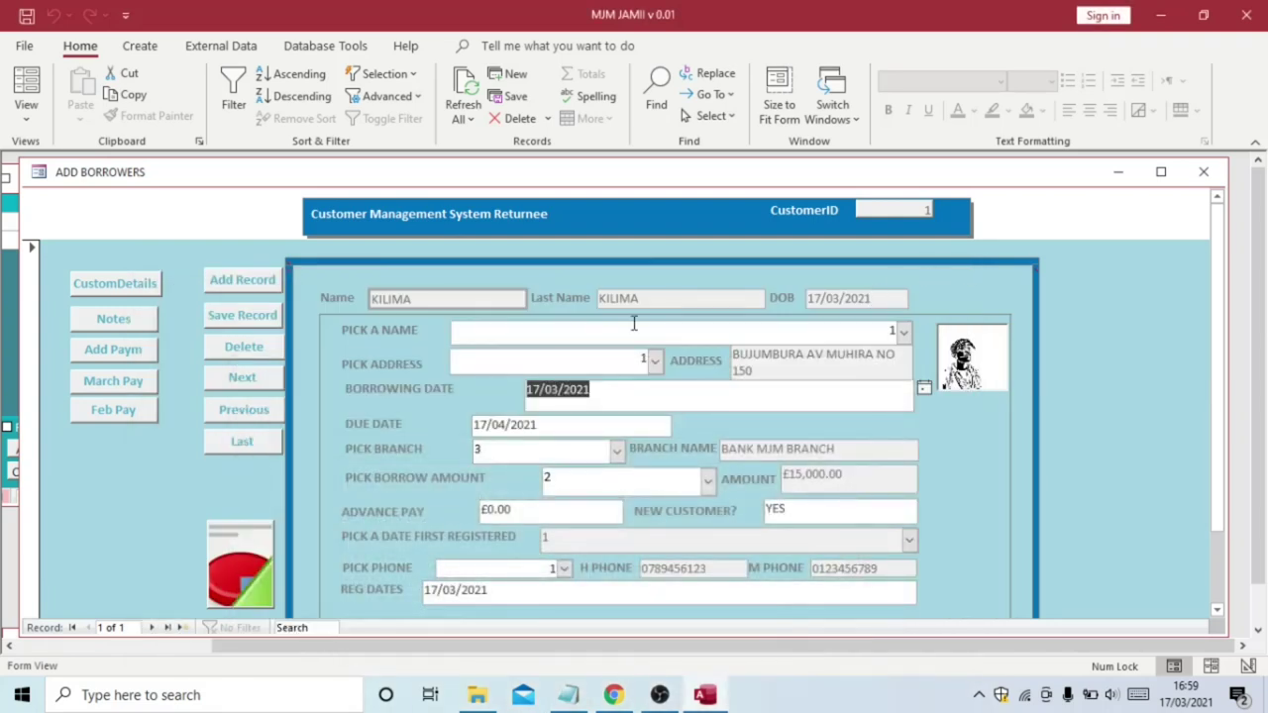
left_click(254, 282)
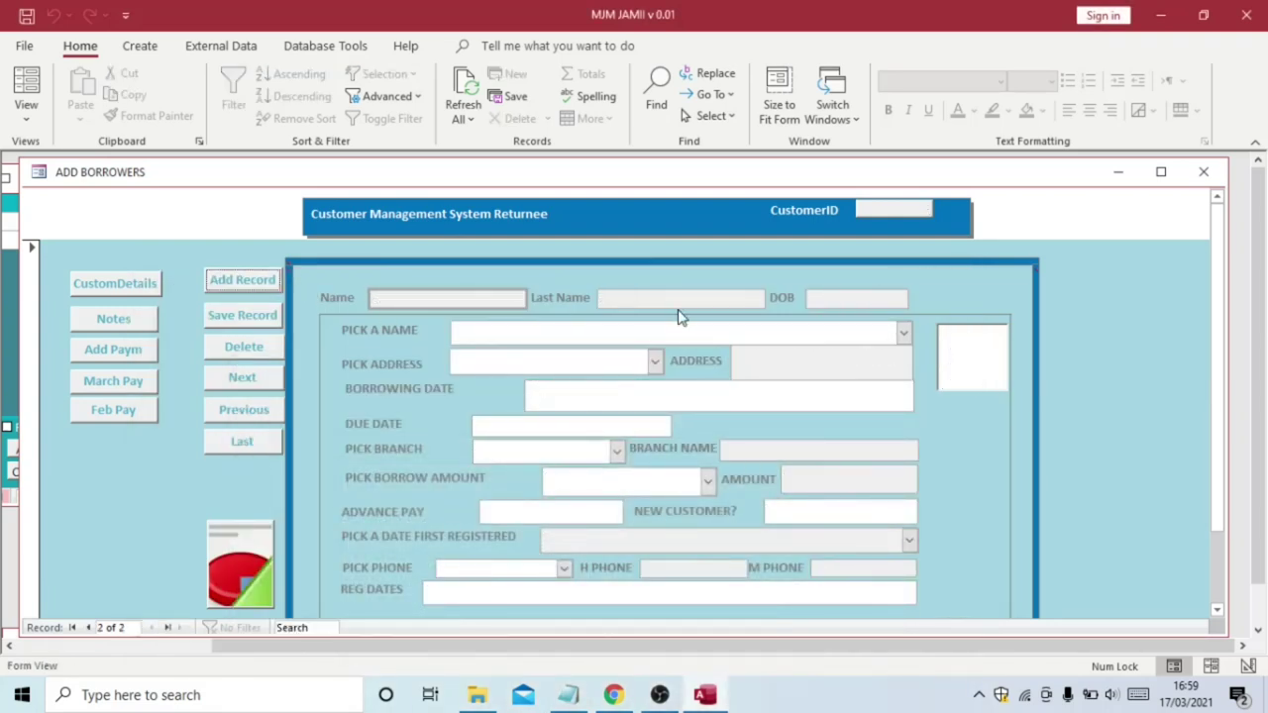
left_click(903, 334)
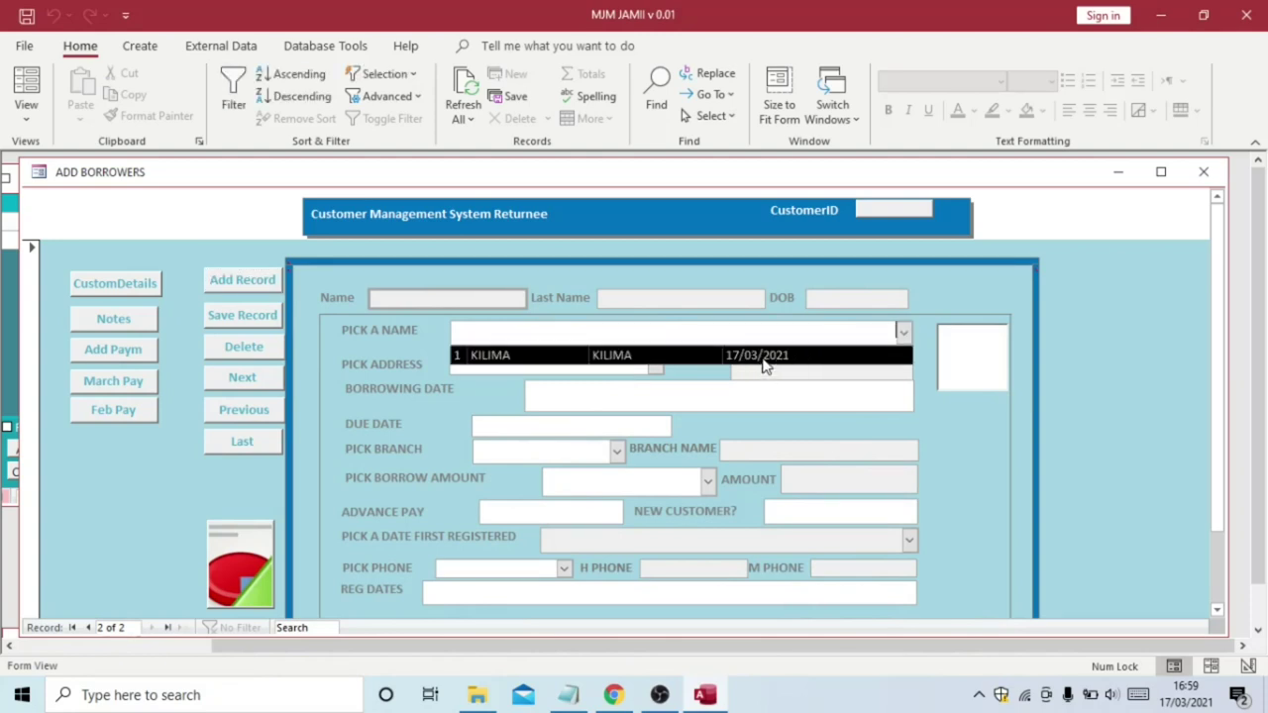
Append '/ THERE IS ONLY ONE AT THE MOMENT' to Notepad checklist item 8
mouse_move(570, 706)
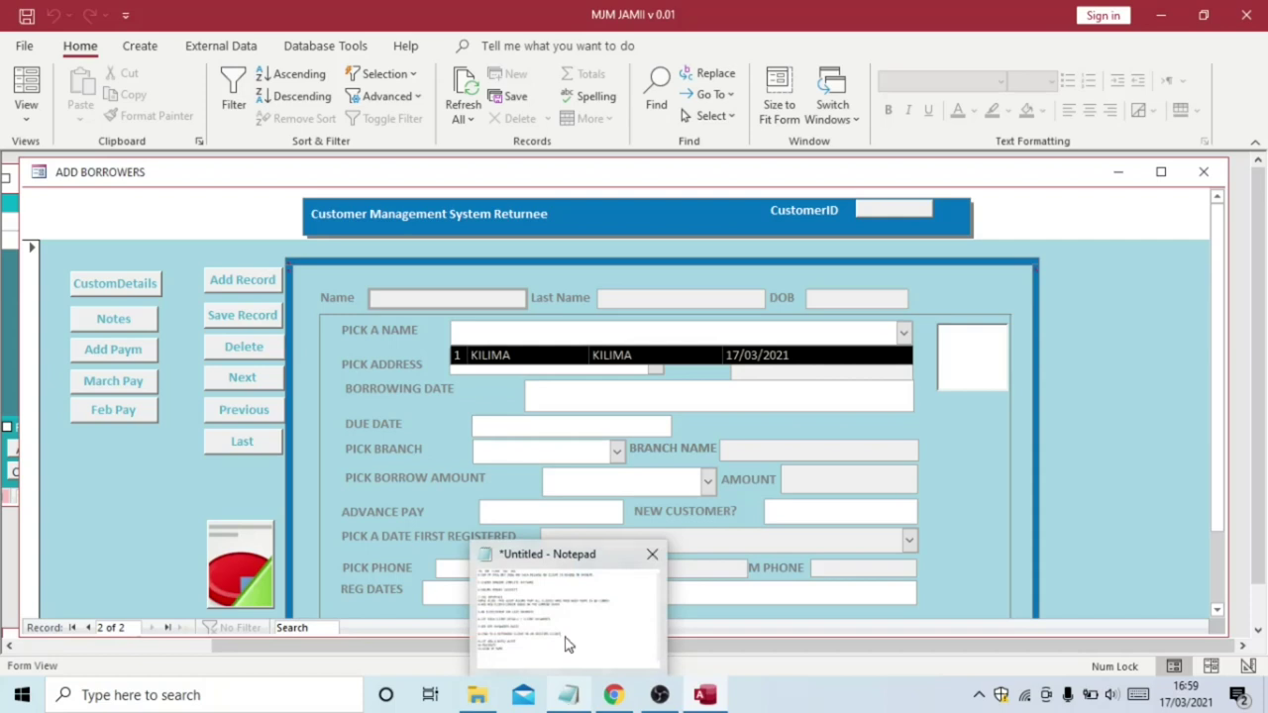
left_click(561, 611)
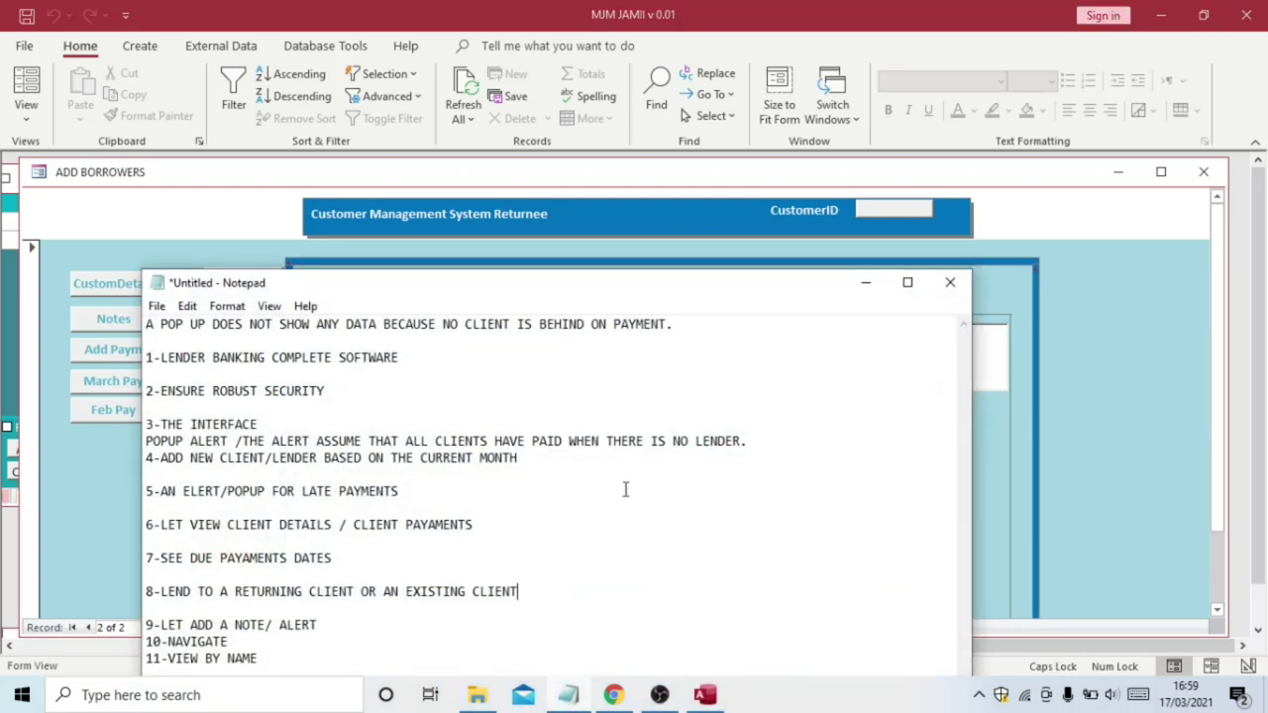
type("/ THERE IS ONLY O")
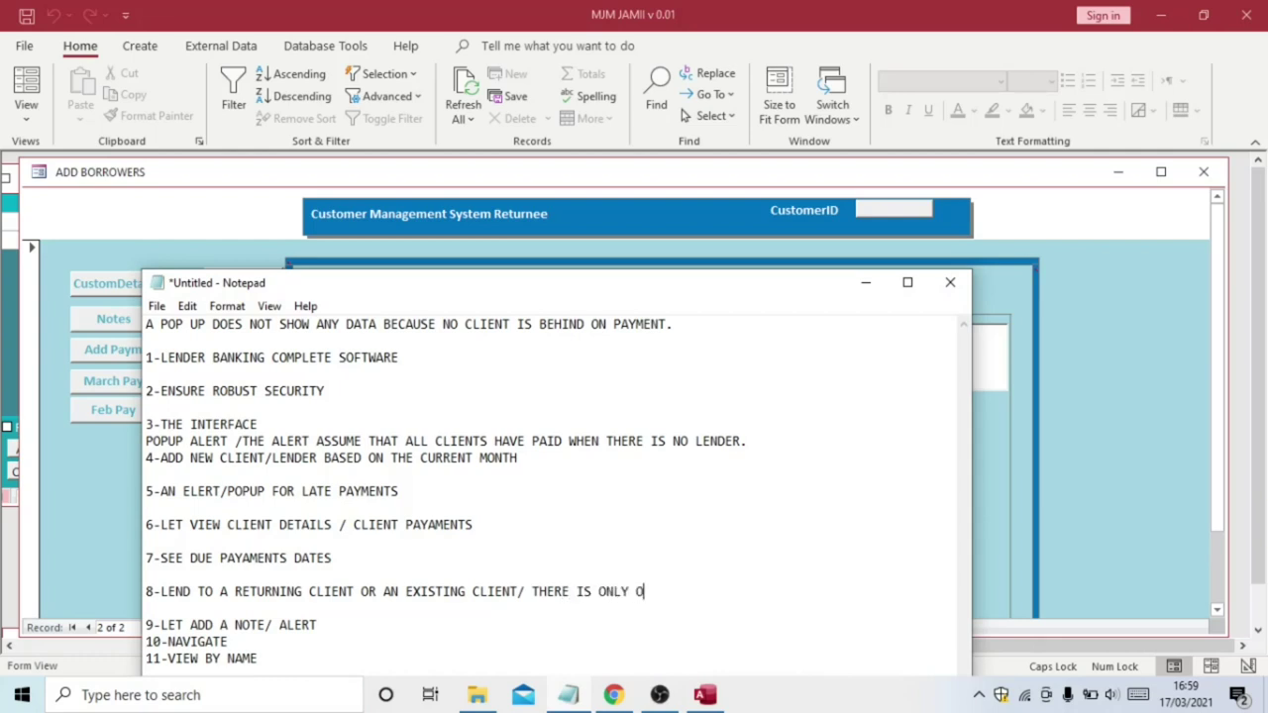
type("NE AT THE MOMENT")
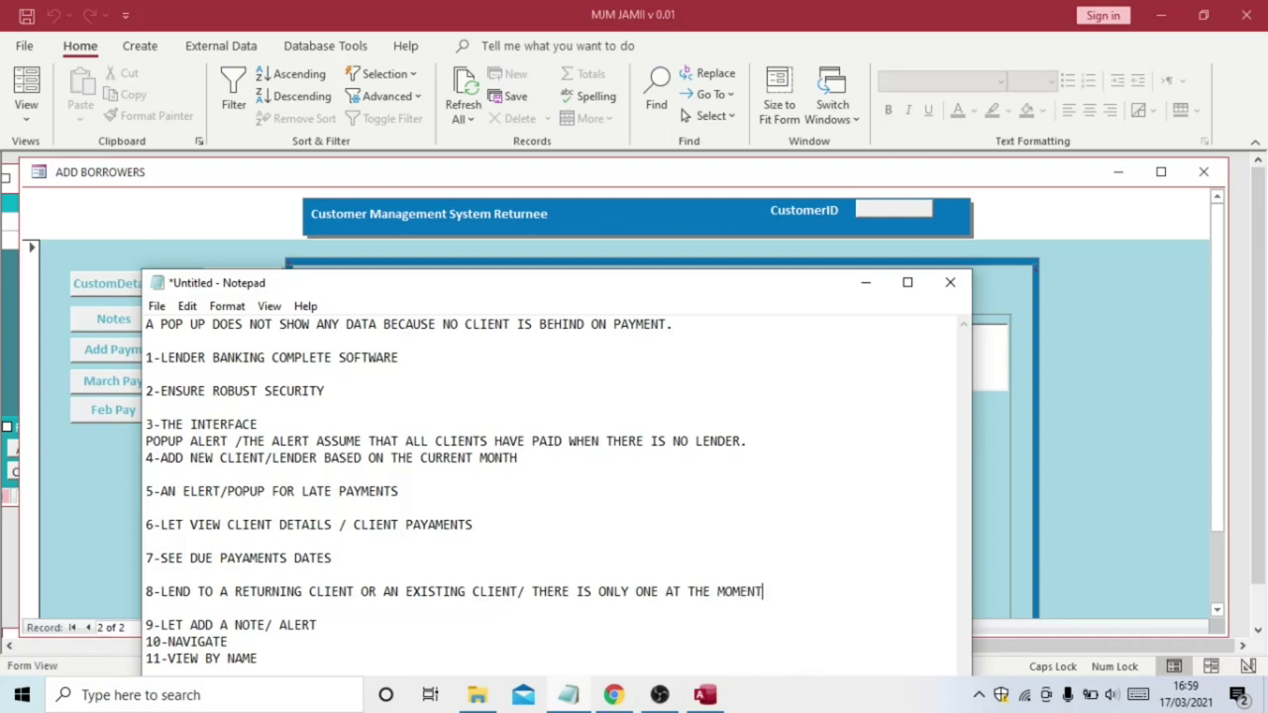
left_click(864, 288)
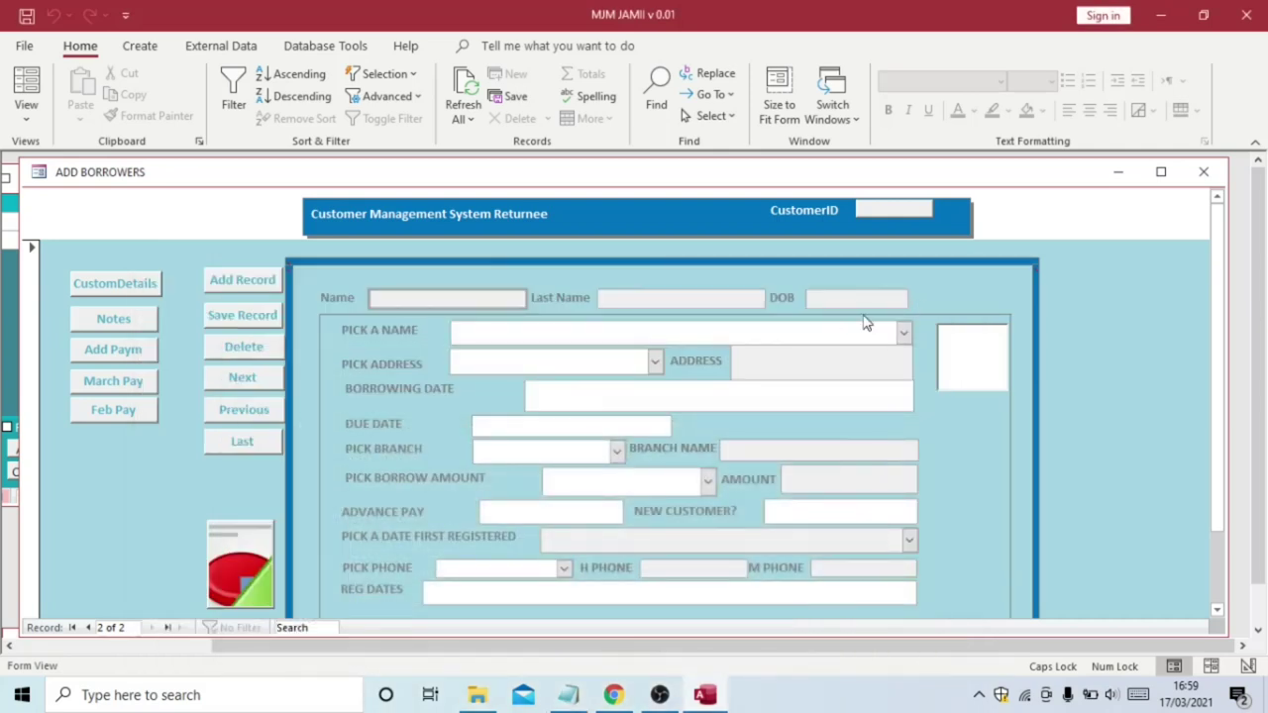
left_click(903, 333)
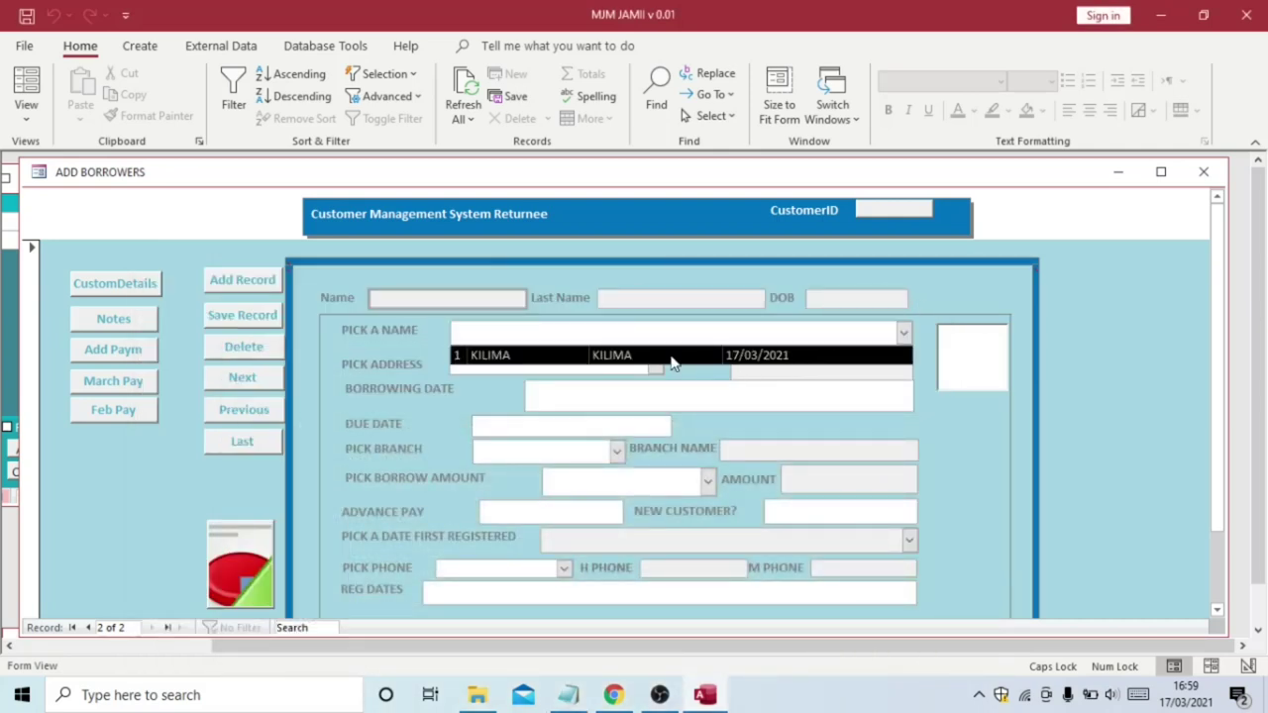
left_click(671, 358)
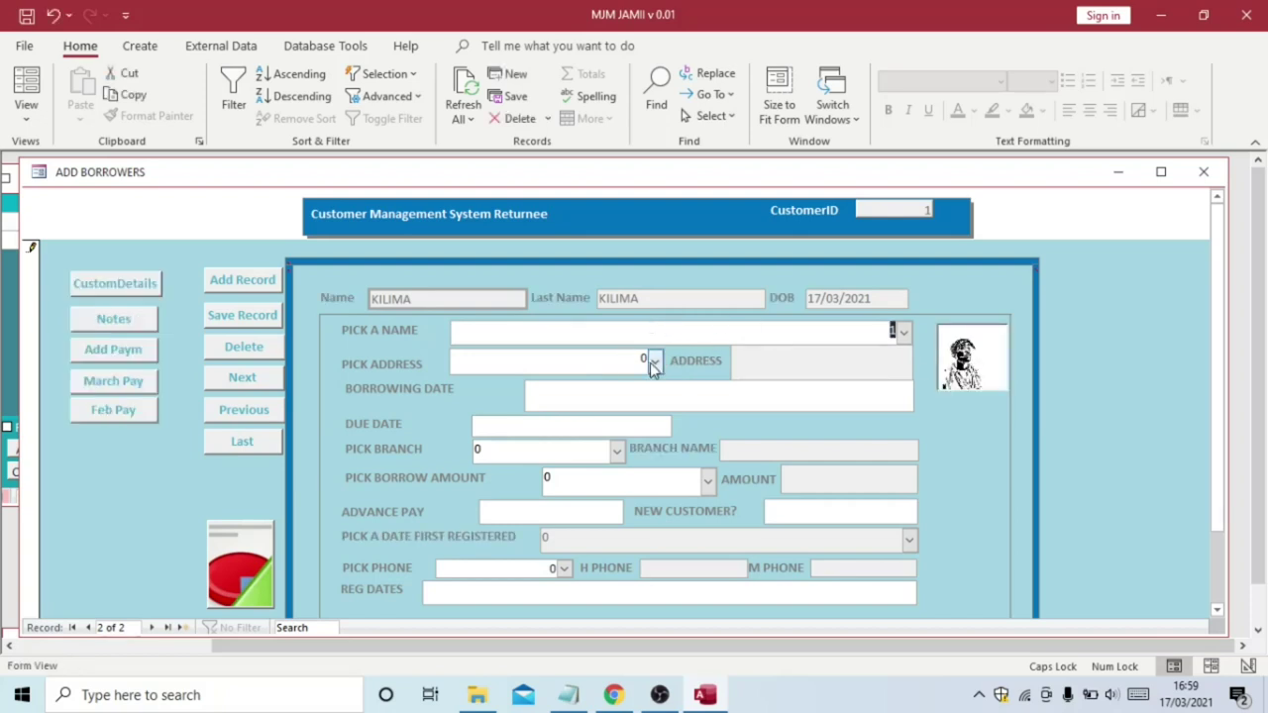
left_click(652, 362)
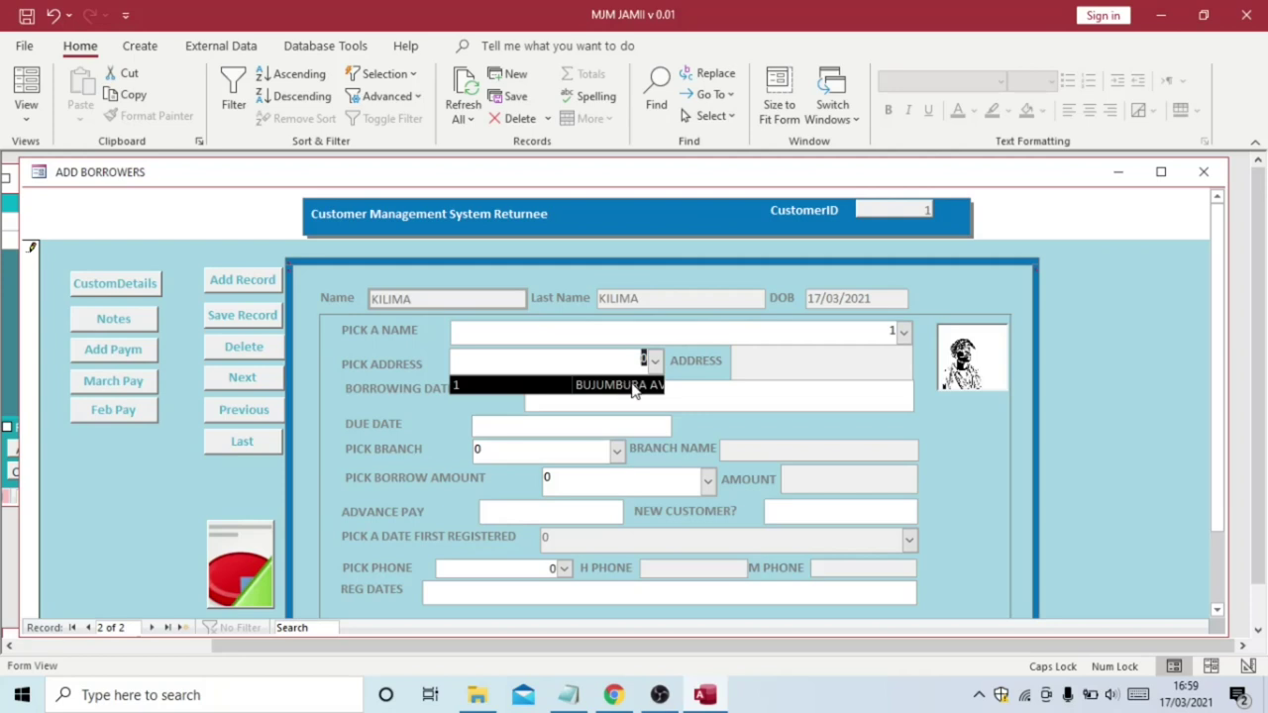
left_click(635, 387)
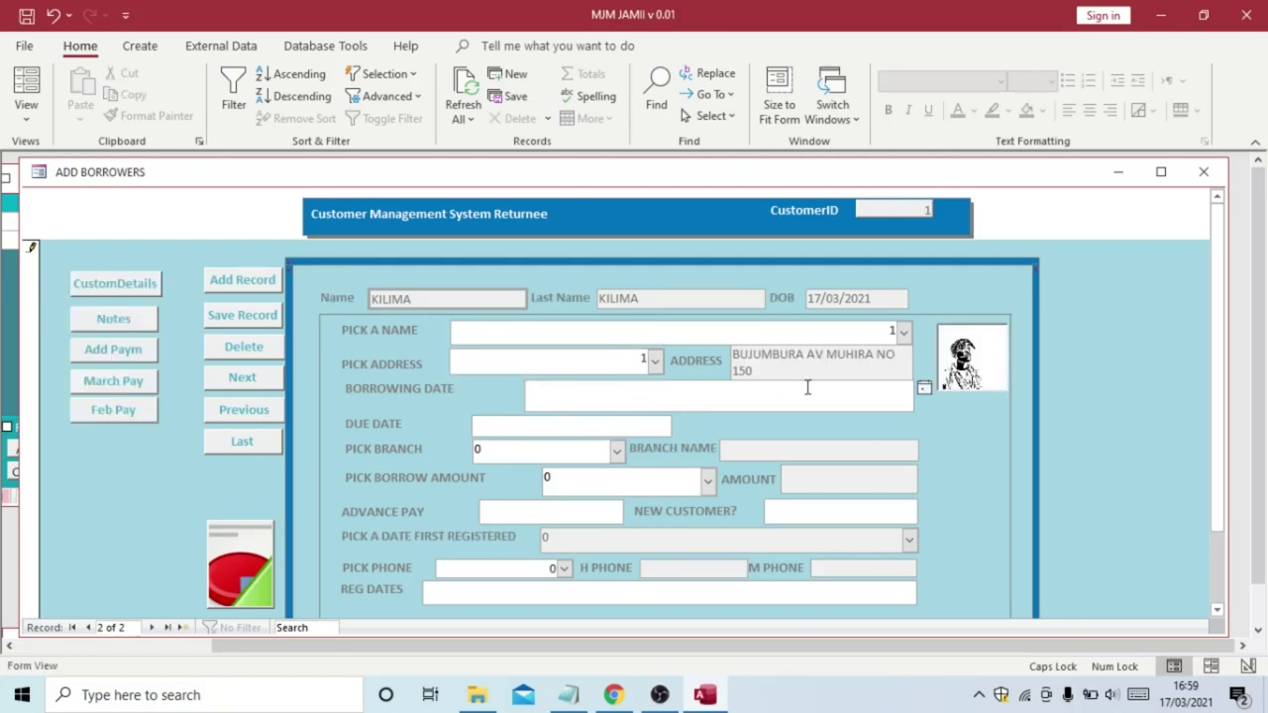
Set the borrowing date to 16/03/2021 using the calendar picker
left_click(924, 389)
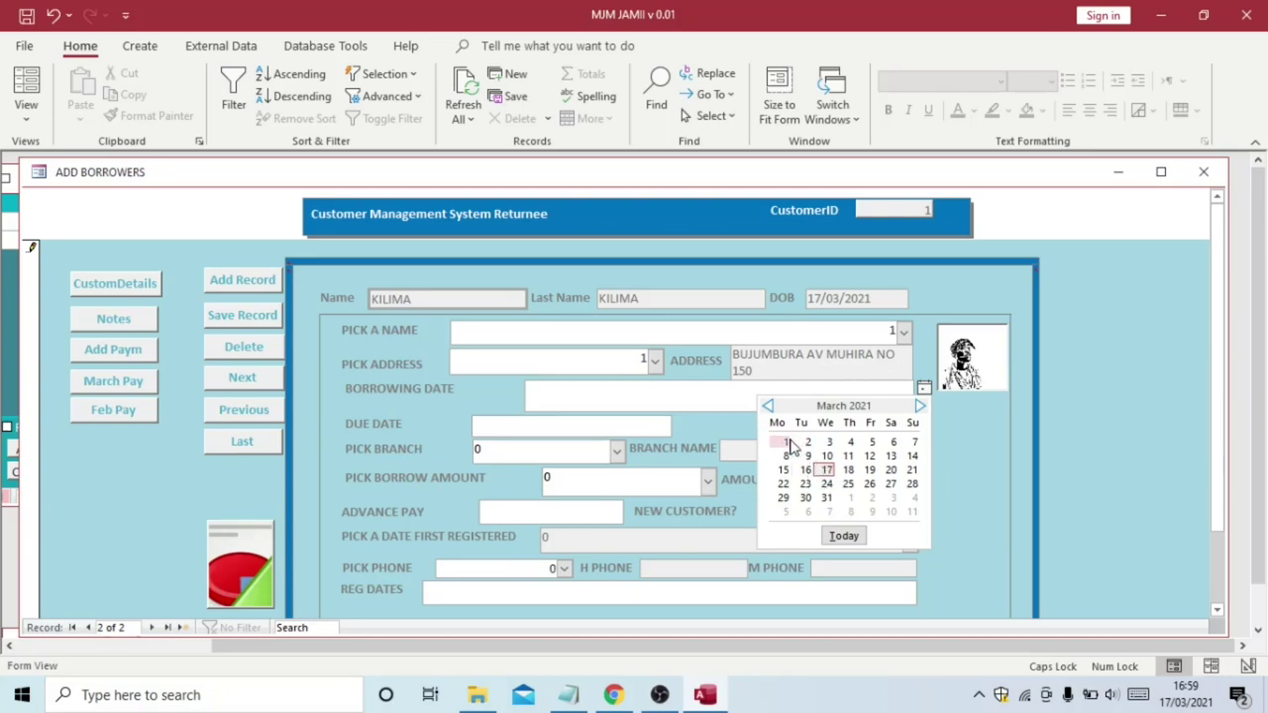
left_click(785, 442)
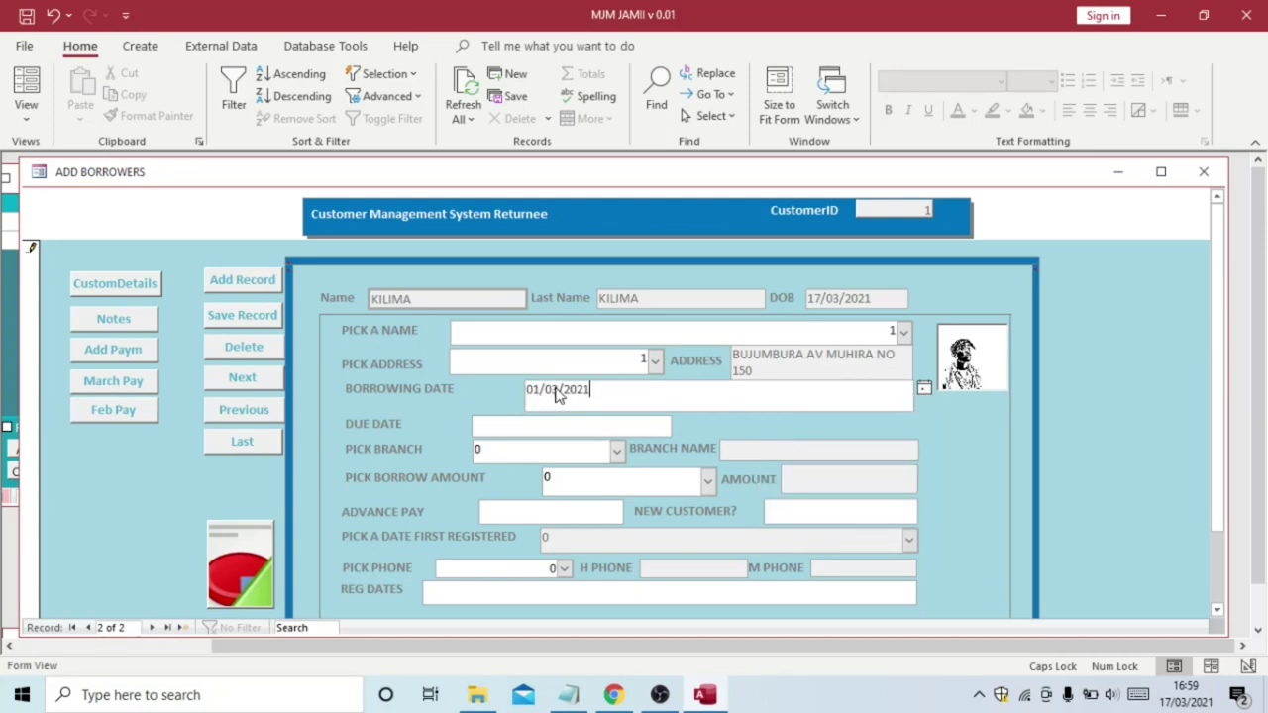
left_click(924, 389)
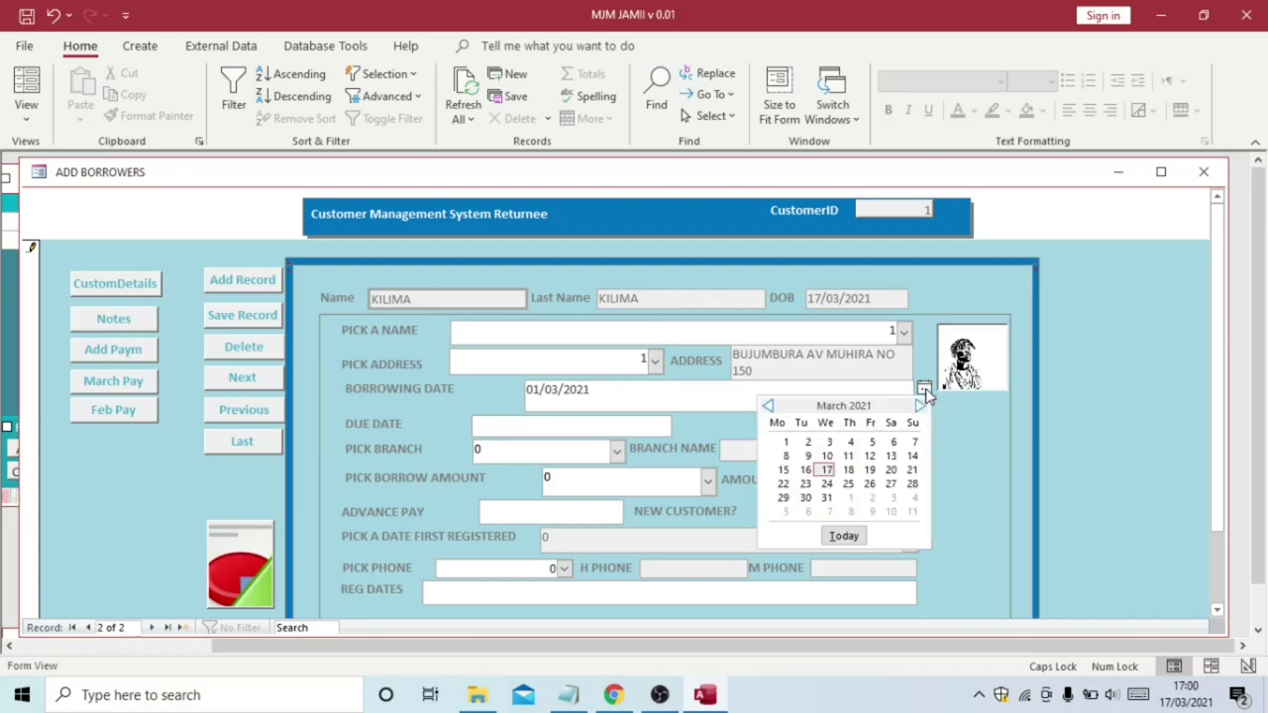
left_click(848, 470)
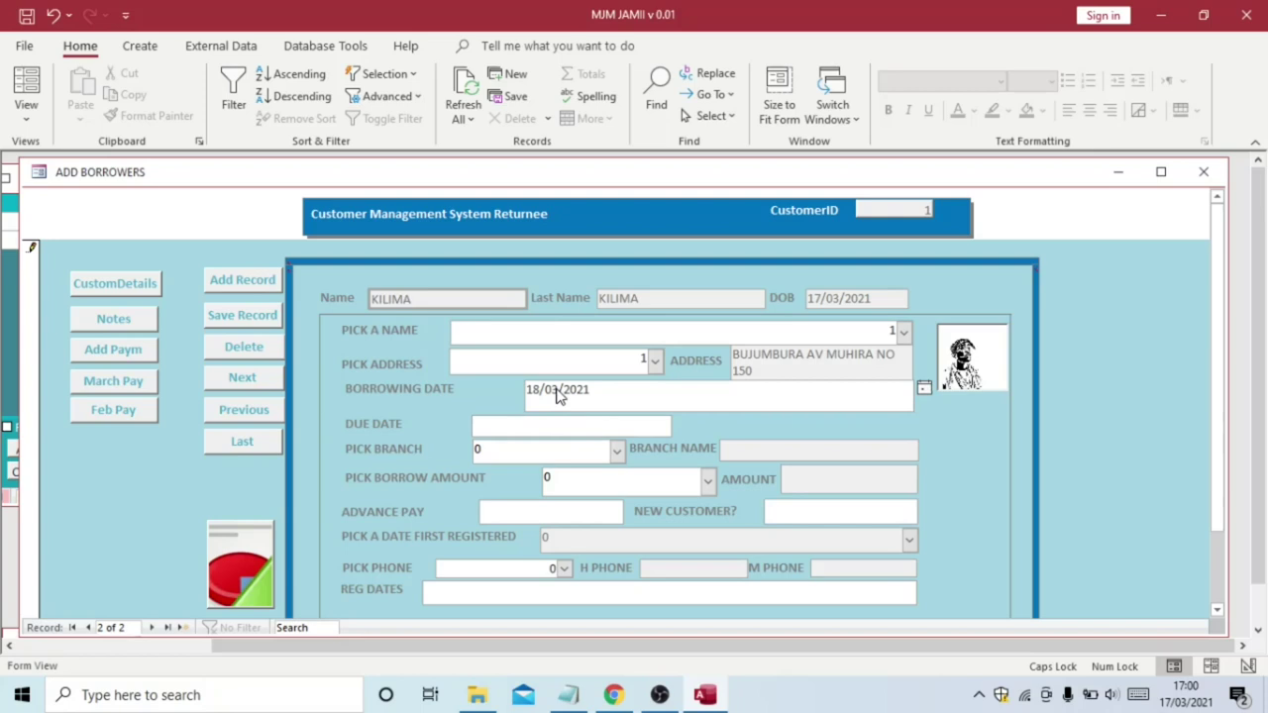
left_click(923, 389)
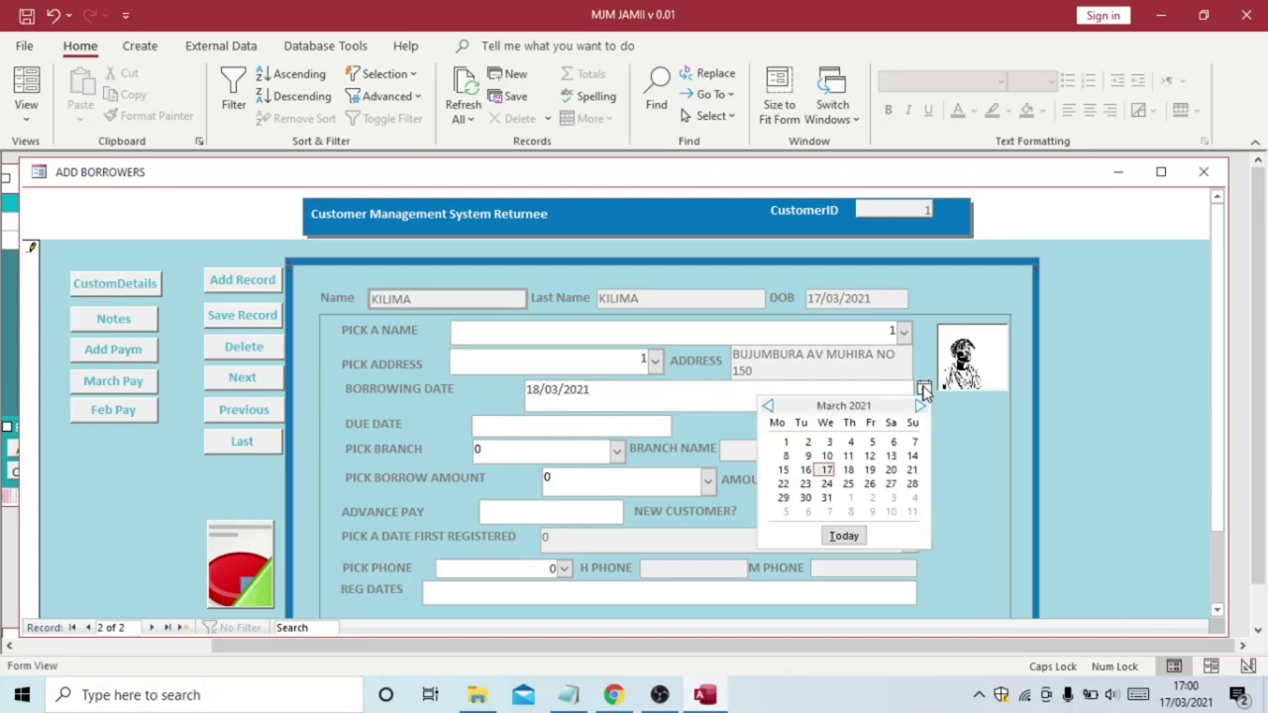
left_click(921, 407)
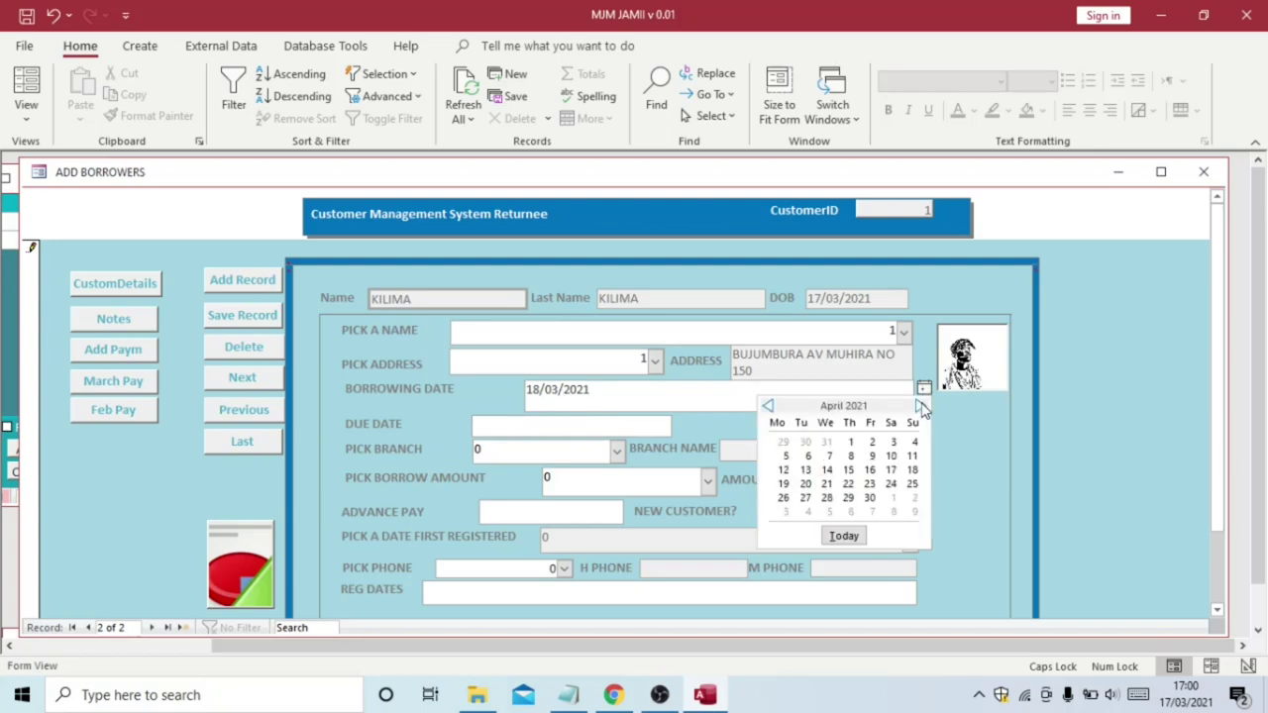
left_click(913, 470)
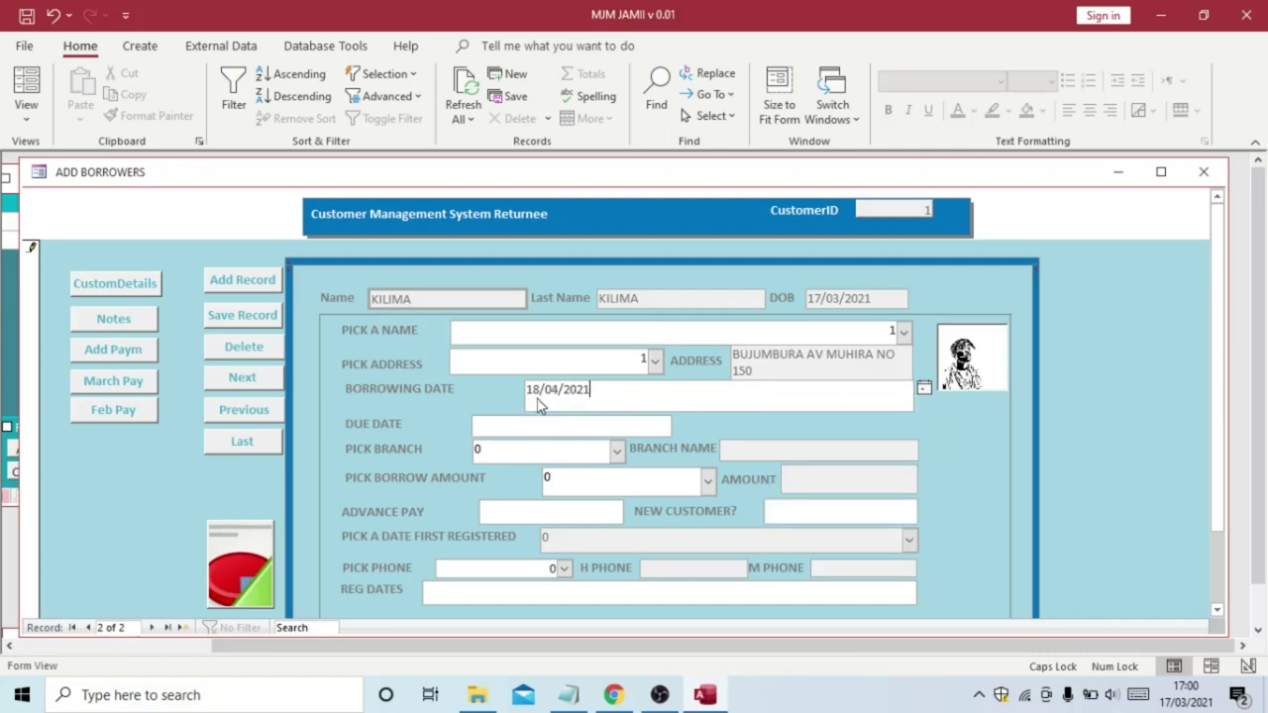
left_click(924, 389)
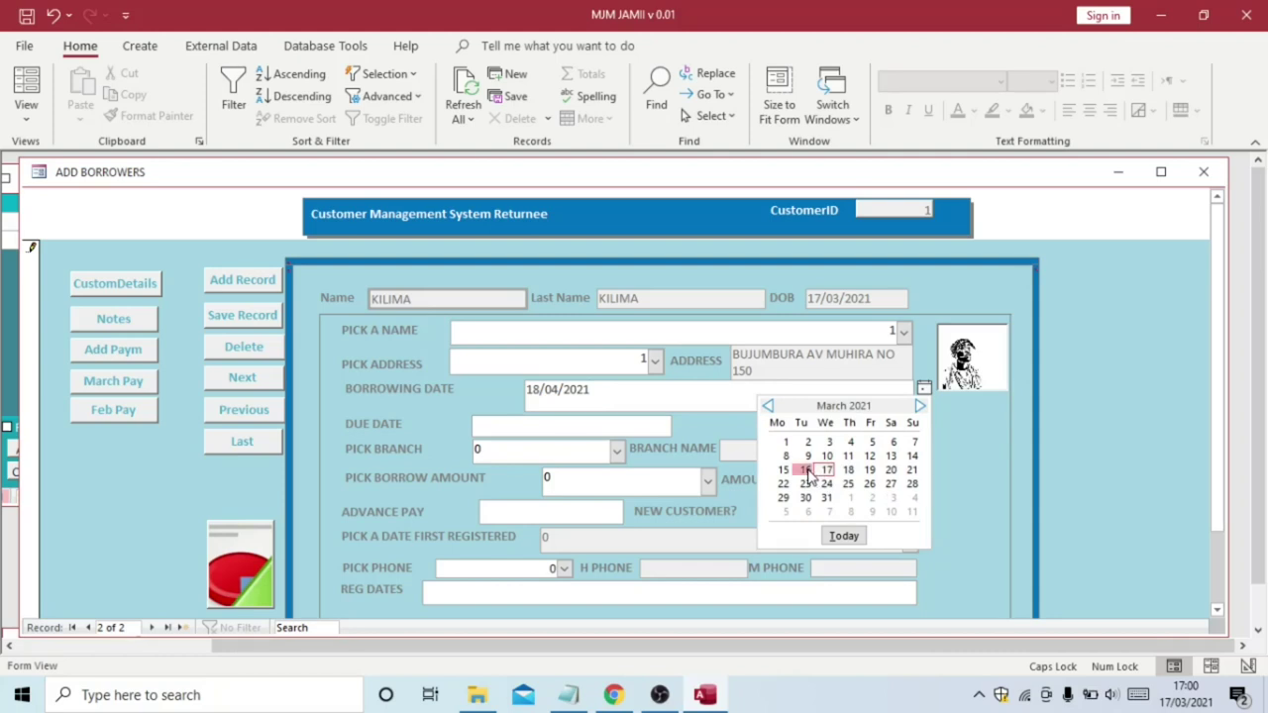
left_click(807, 470)
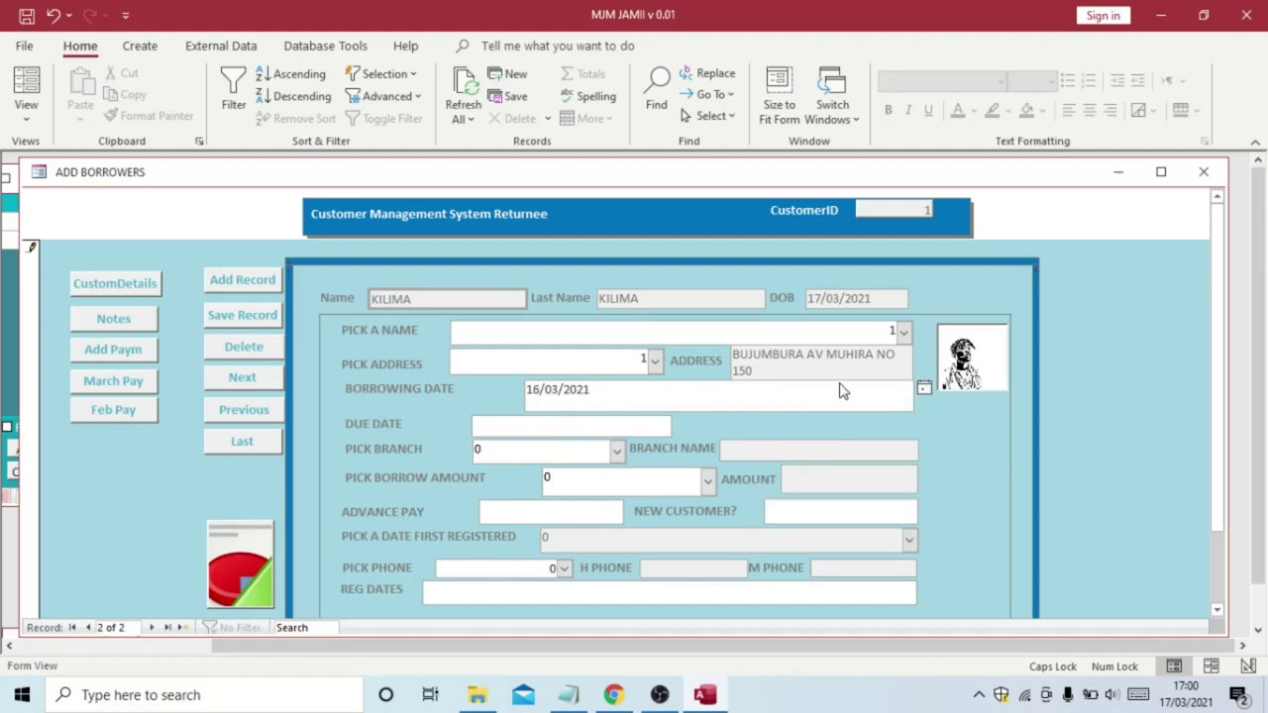
left_click(634, 426)
Set due date 16/04/2021, branch BANK MJM BRANCH, and borrow amount £70,000.00
left_click(682, 424)
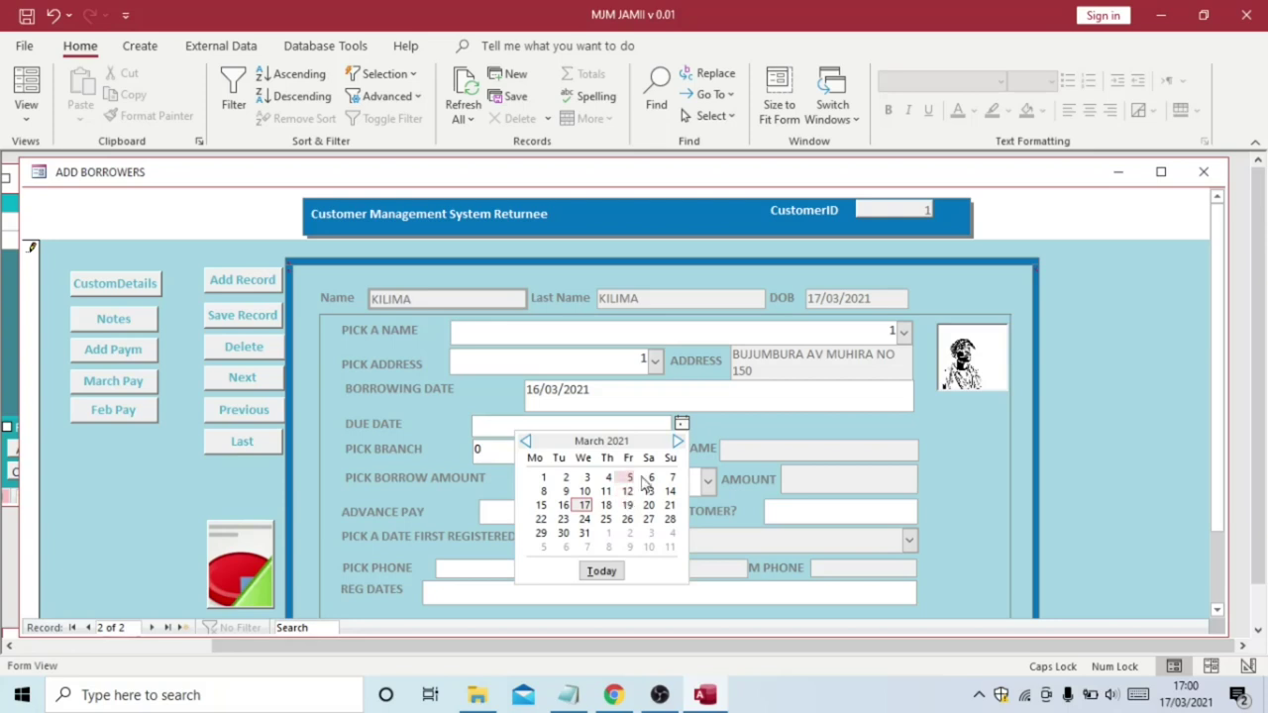
left_click(677, 441)
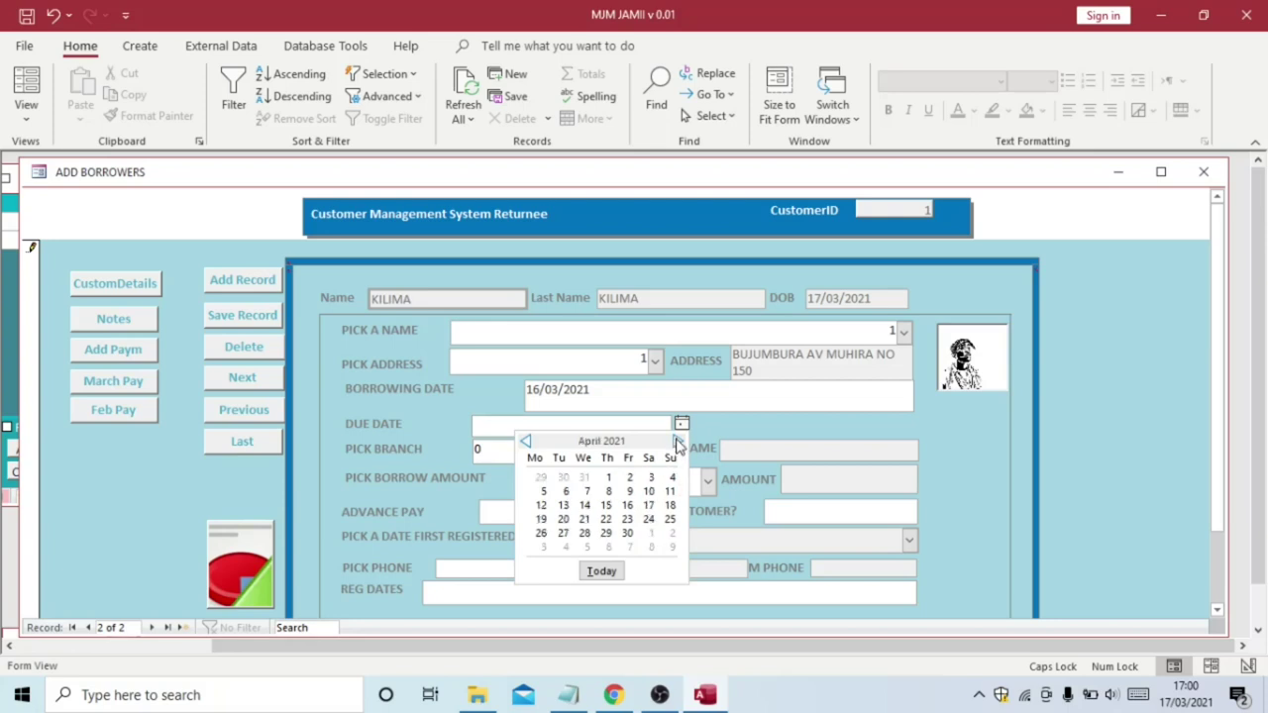
left_click(627, 507)
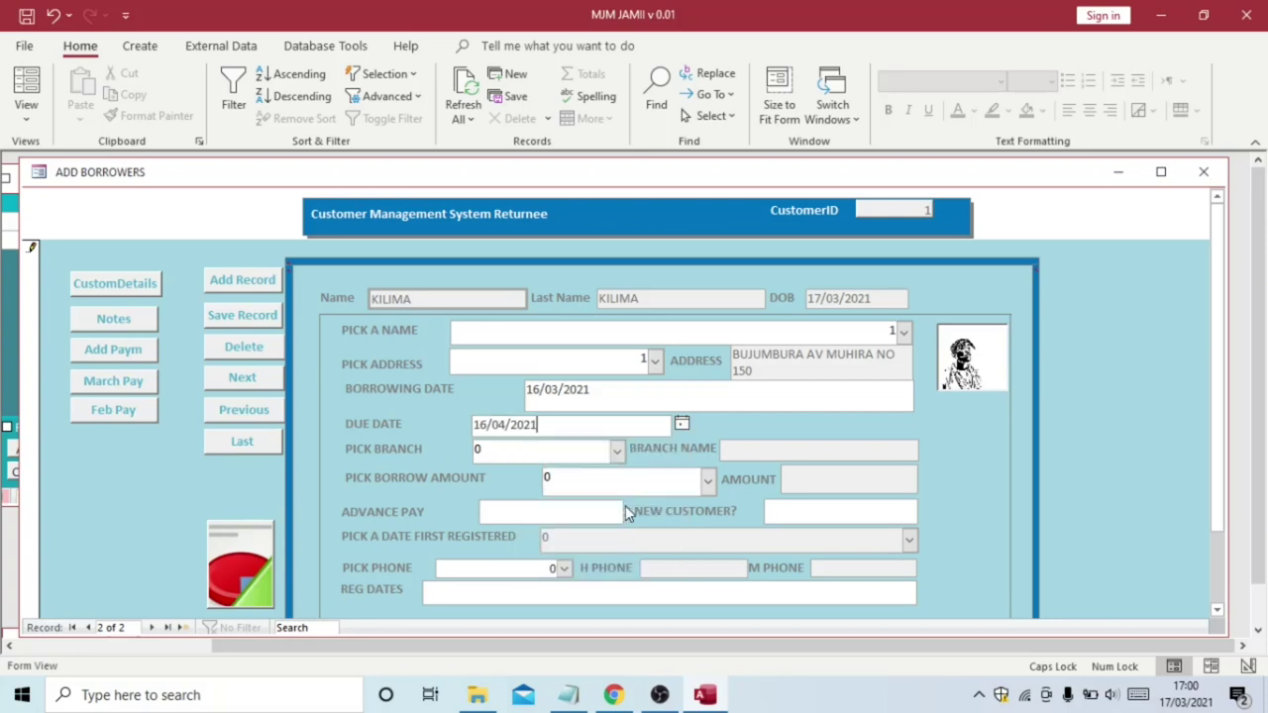
left_click(617, 454)
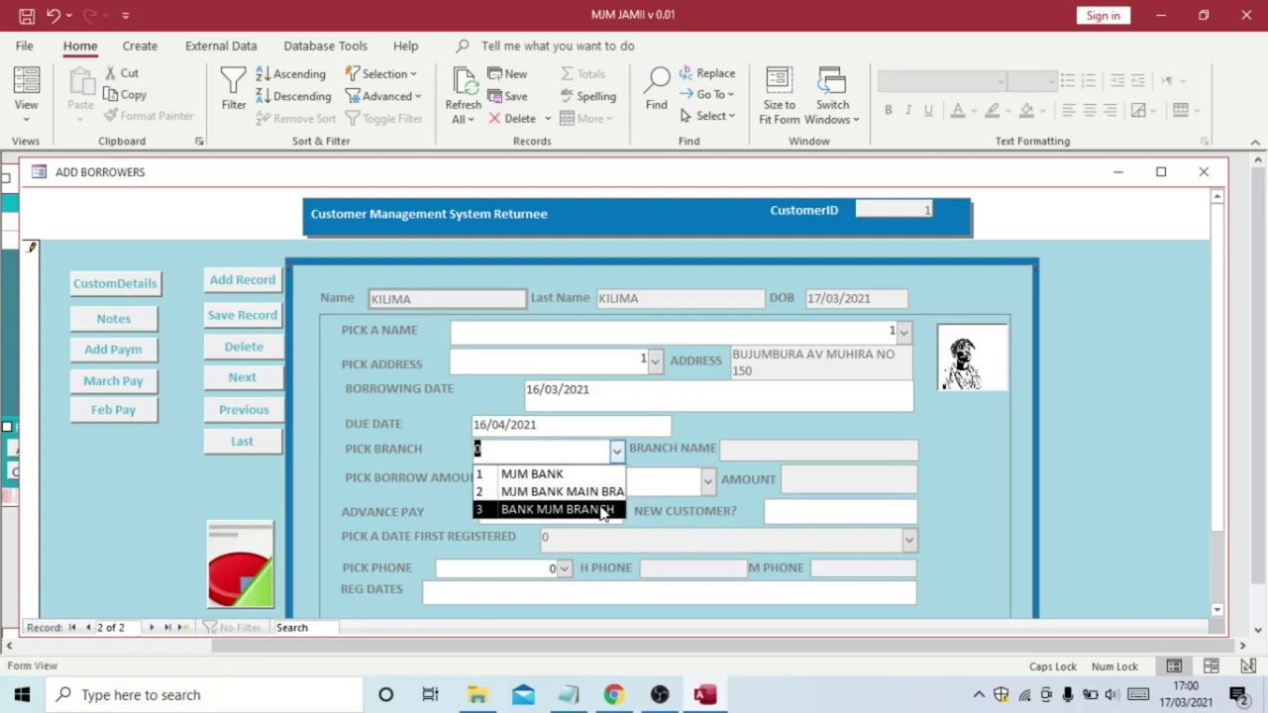
left_click(603, 510)
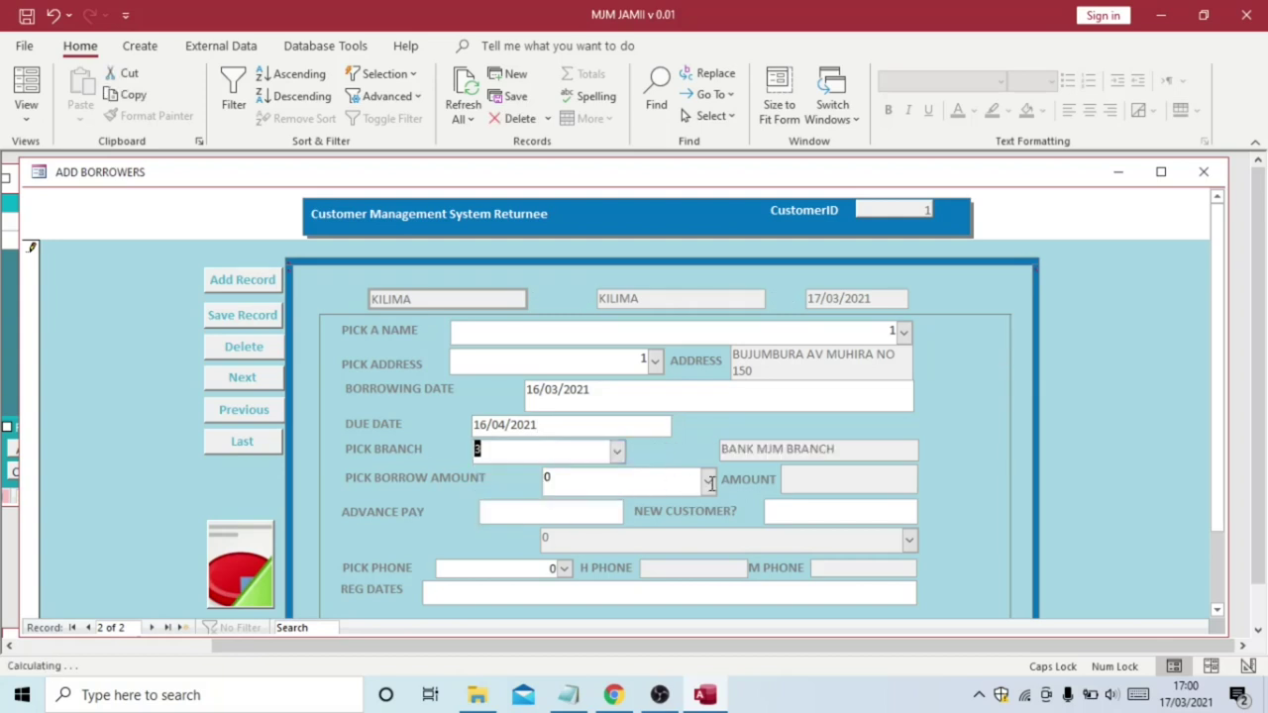
left_click(708, 478)
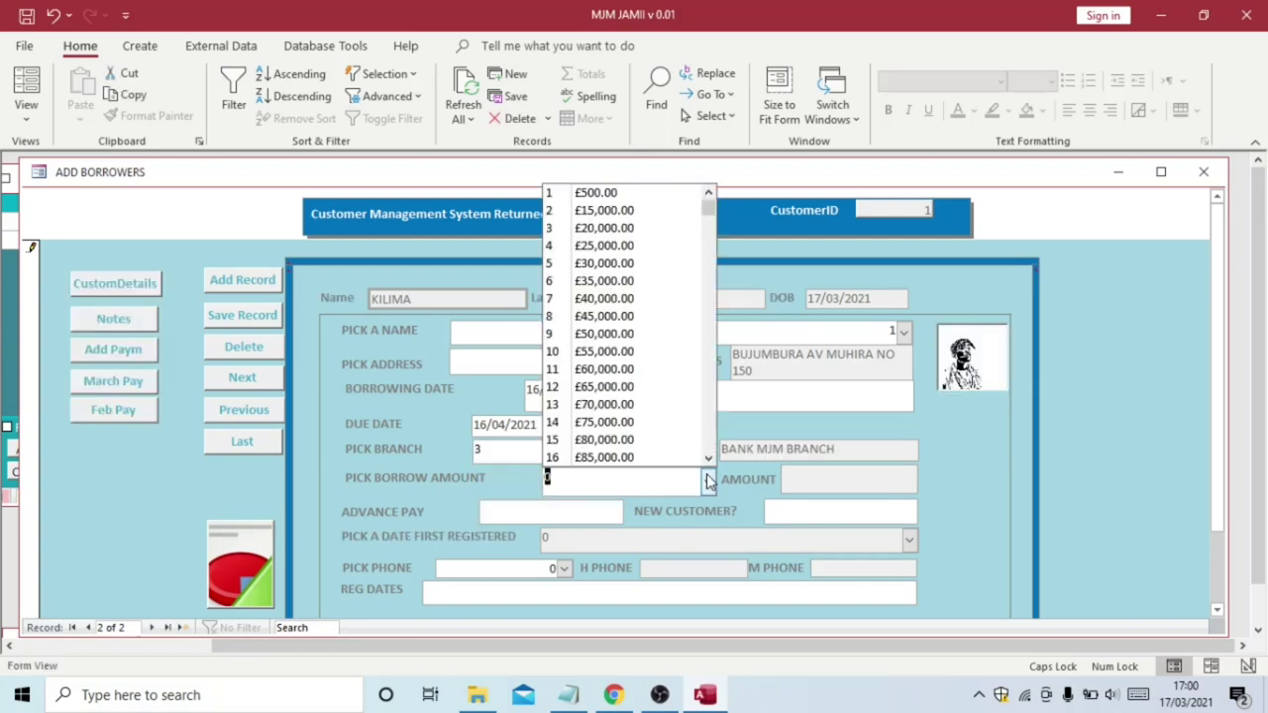
left_click(649, 404)
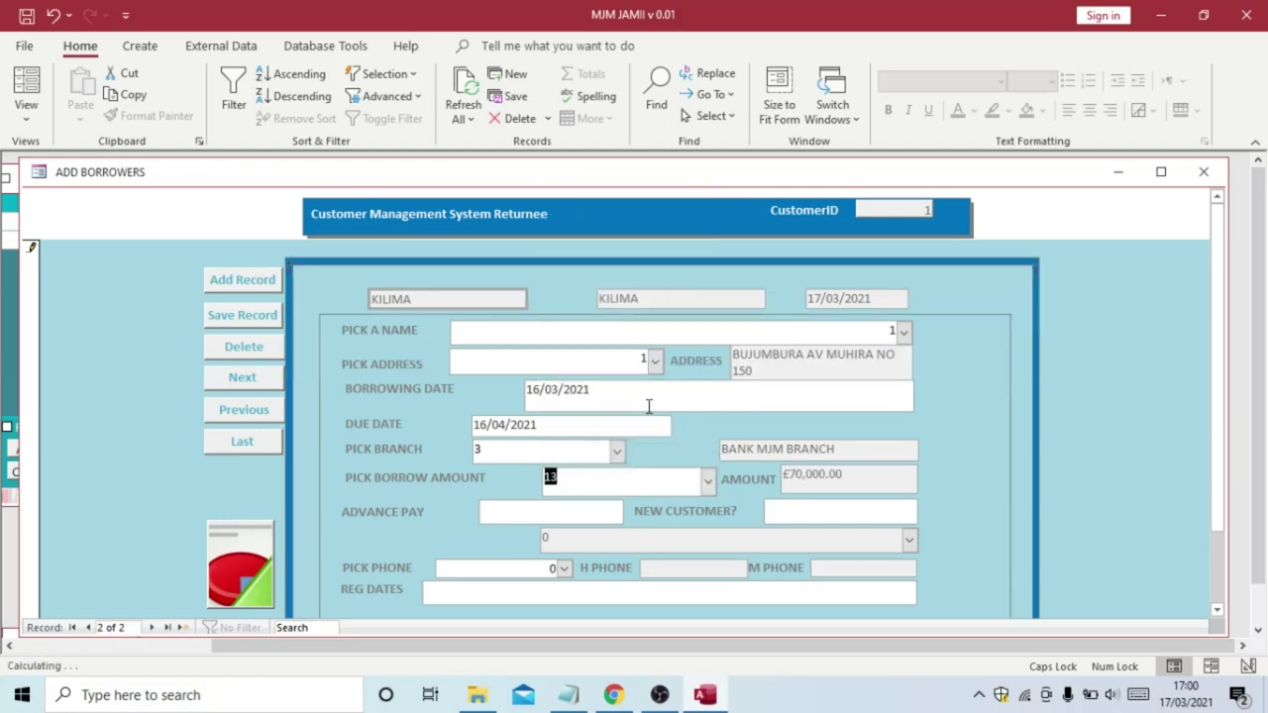
Enter an advance payment of 0.00 and mark New Customer as NO
left_click(540, 510)
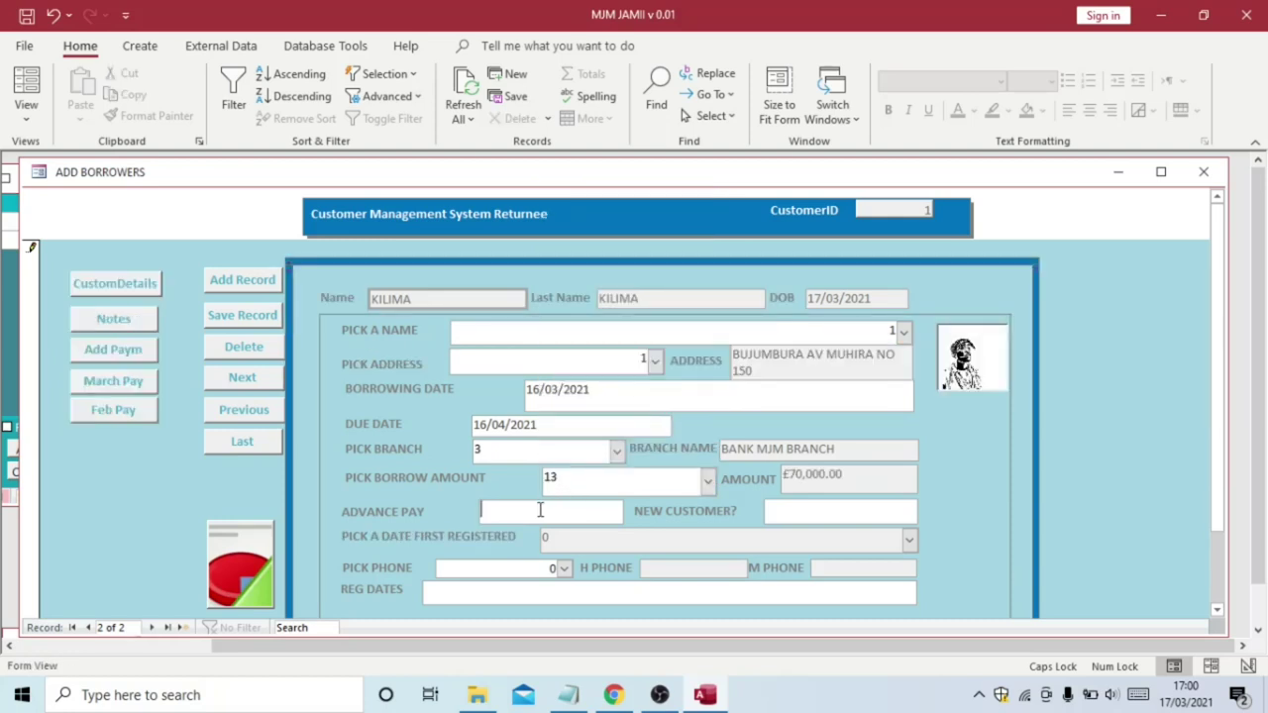
type("0.00")
left_click(796, 510)
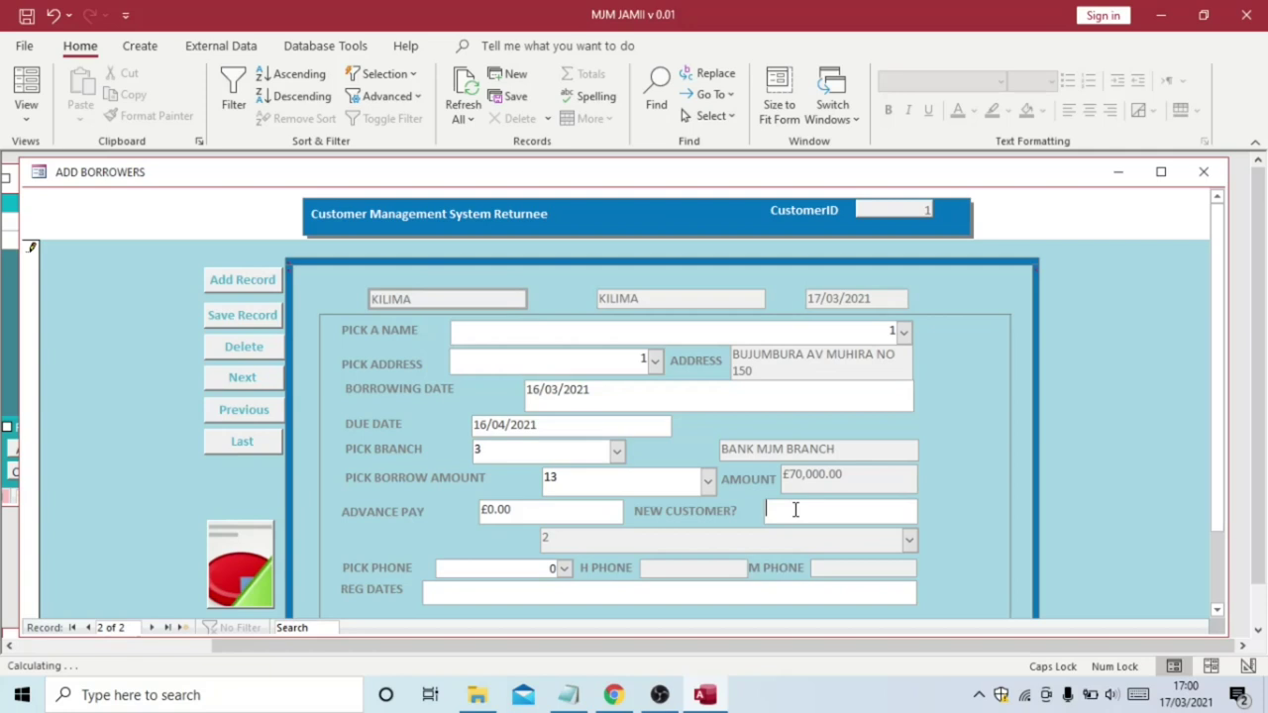
type("YE")
key("BackSpace")
key("BackSpace")
type("NO")
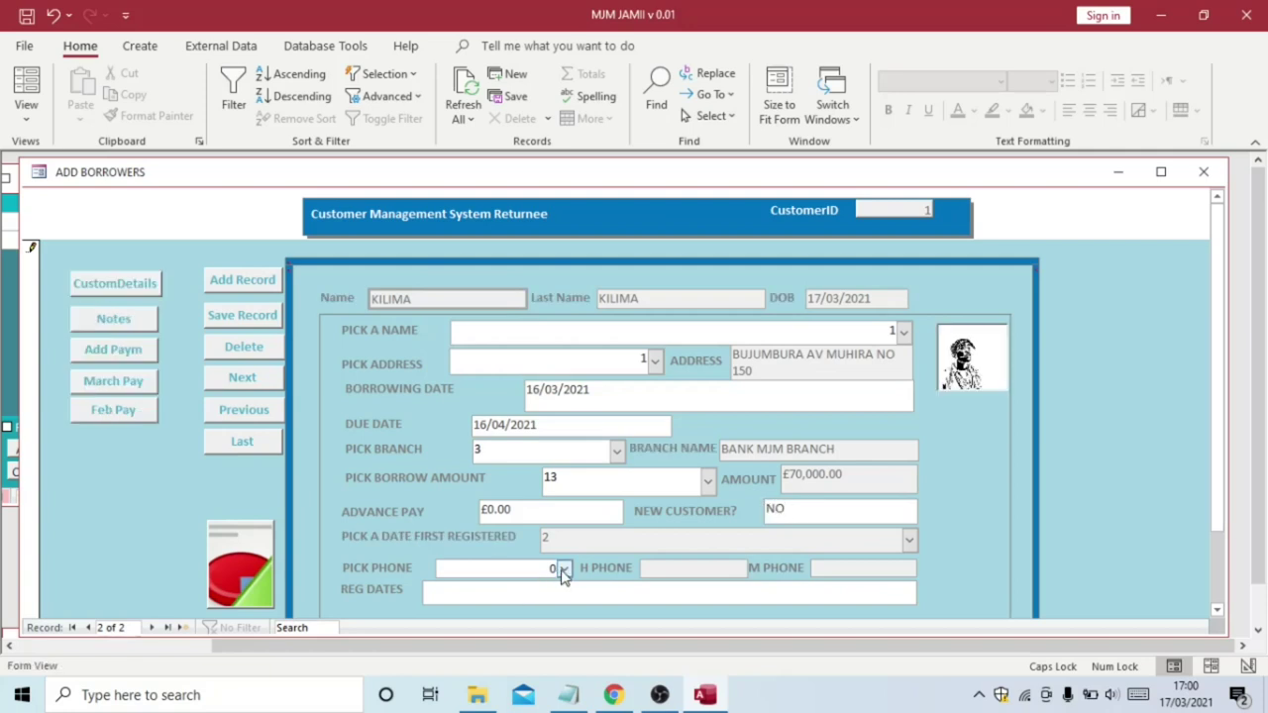
Pick phone entry 1, set registration date 16/03/2021, and save the loan record
left_click(562, 571)
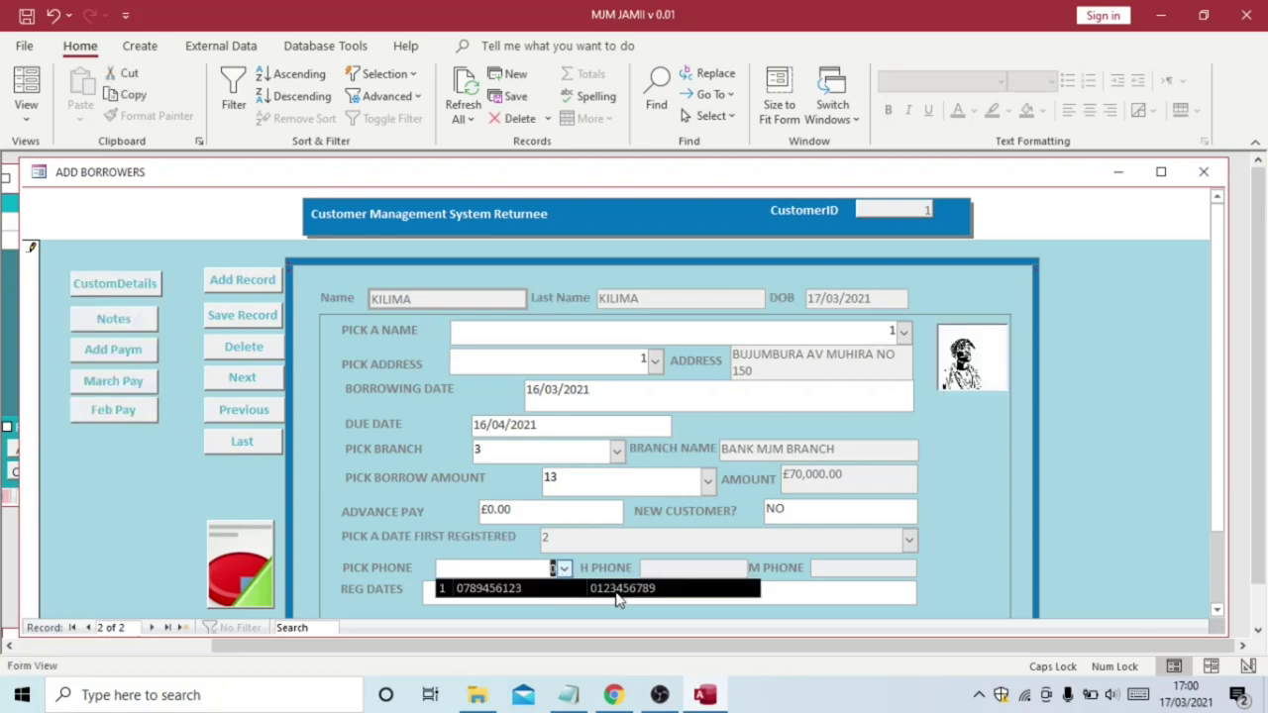
left_click(617, 589)
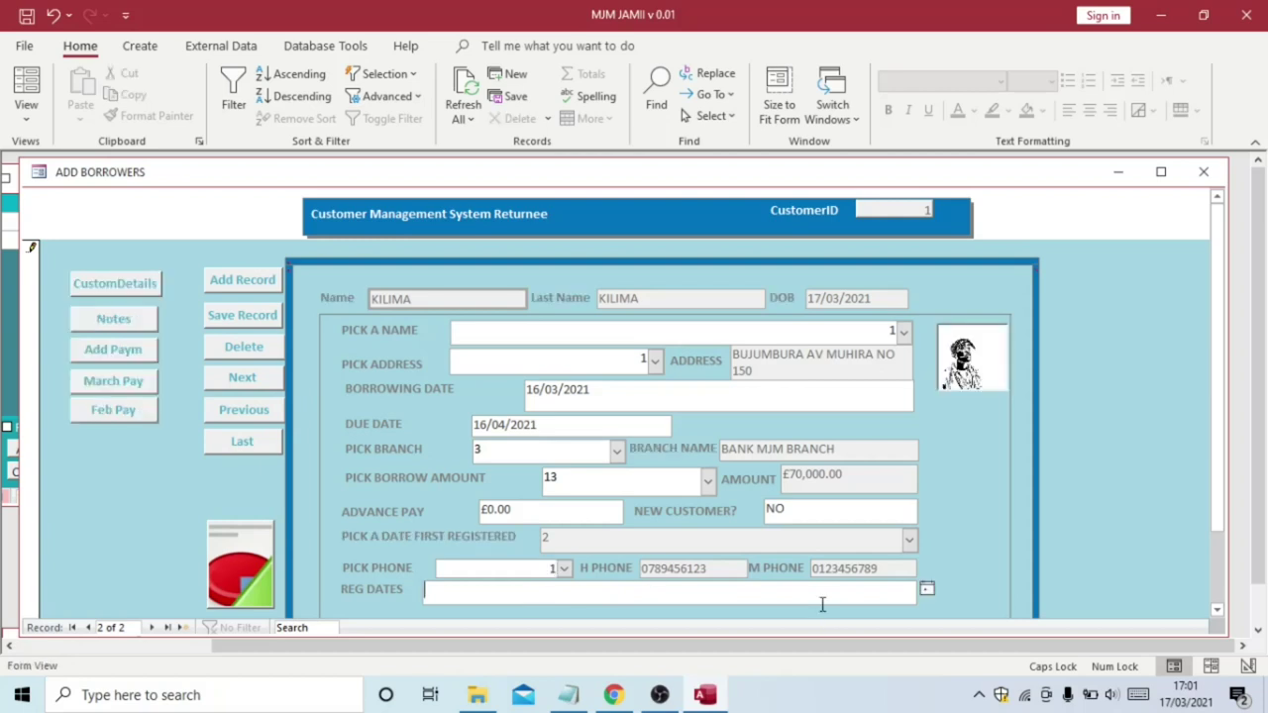
left_click(926, 590)
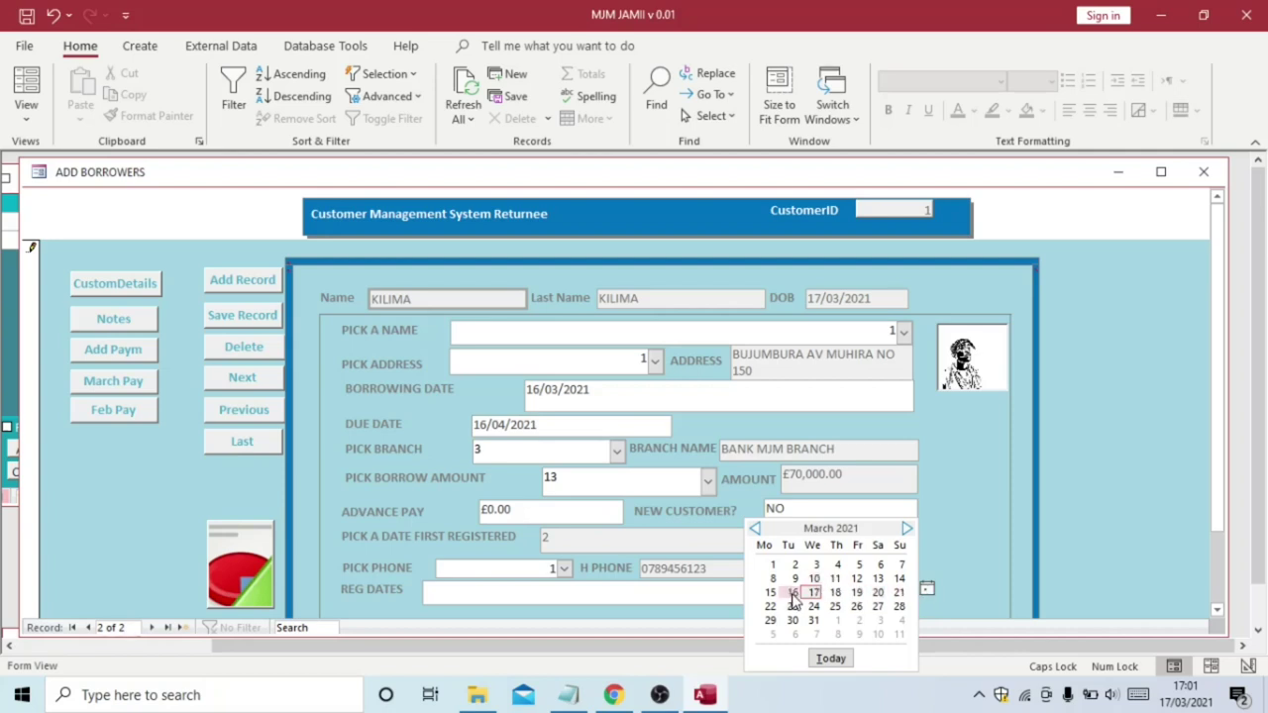
left_click(794, 593)
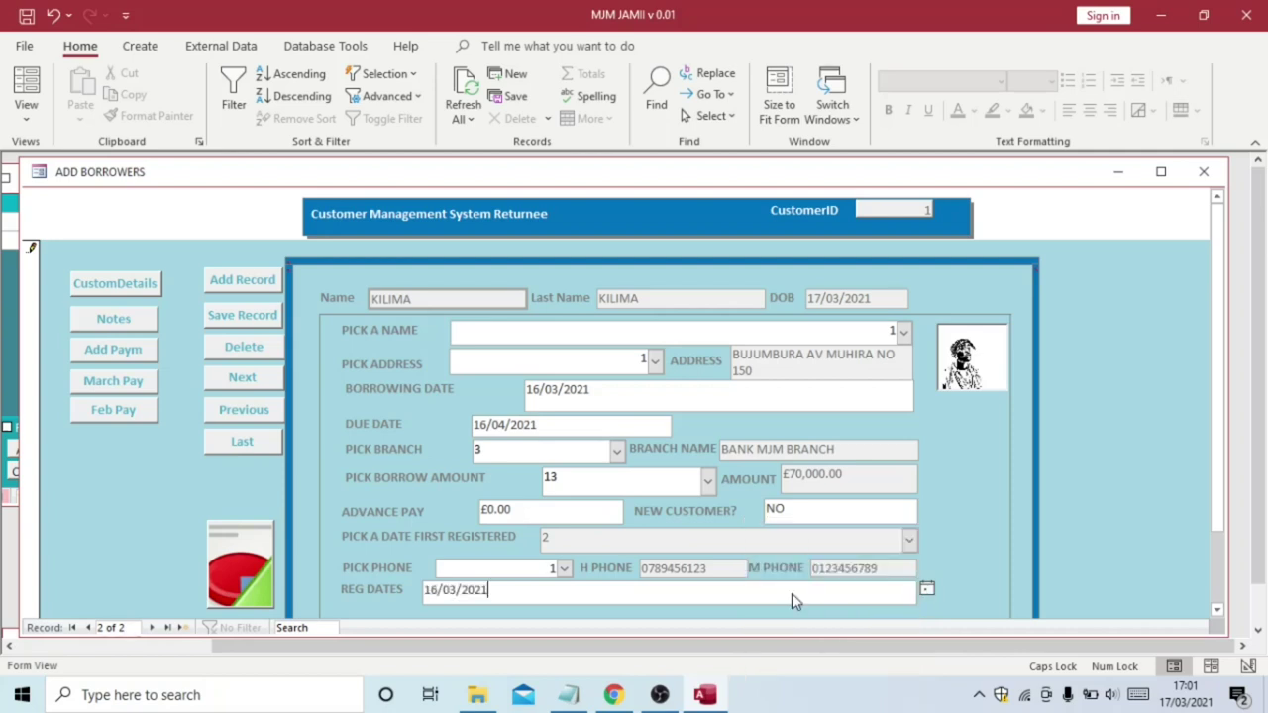
left_click(1217, 615)
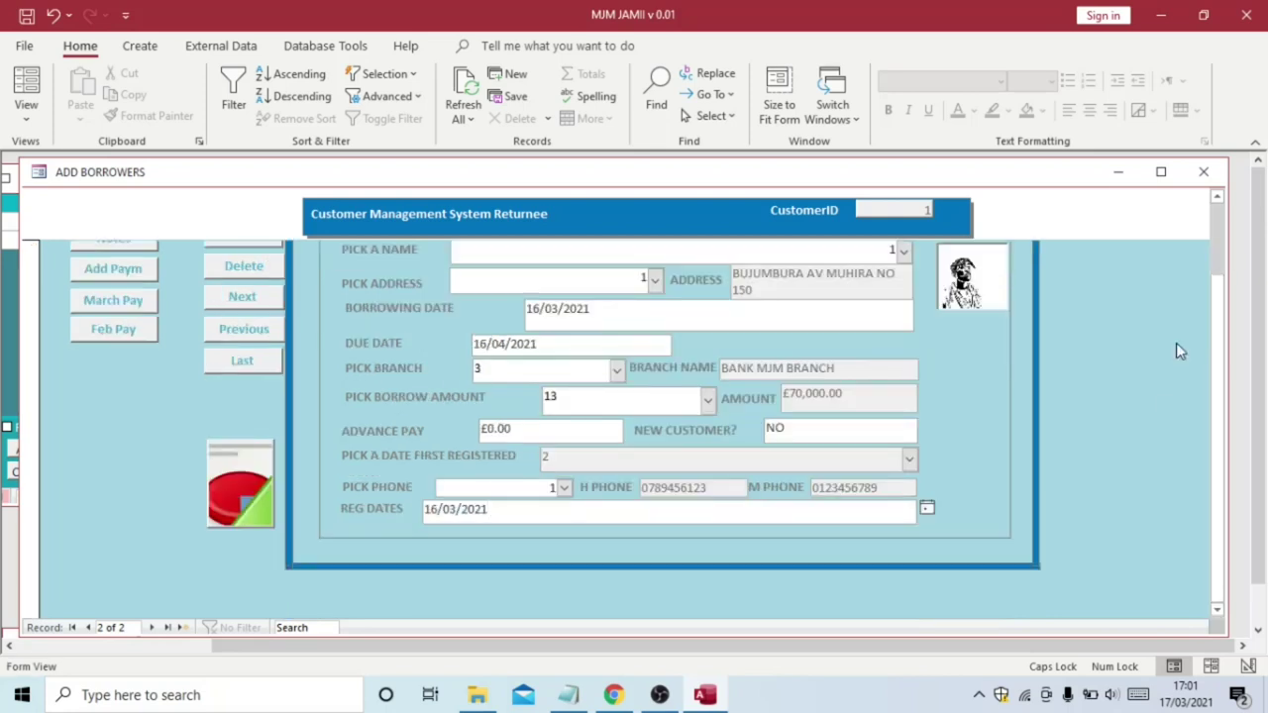
left_click(1216, 199)
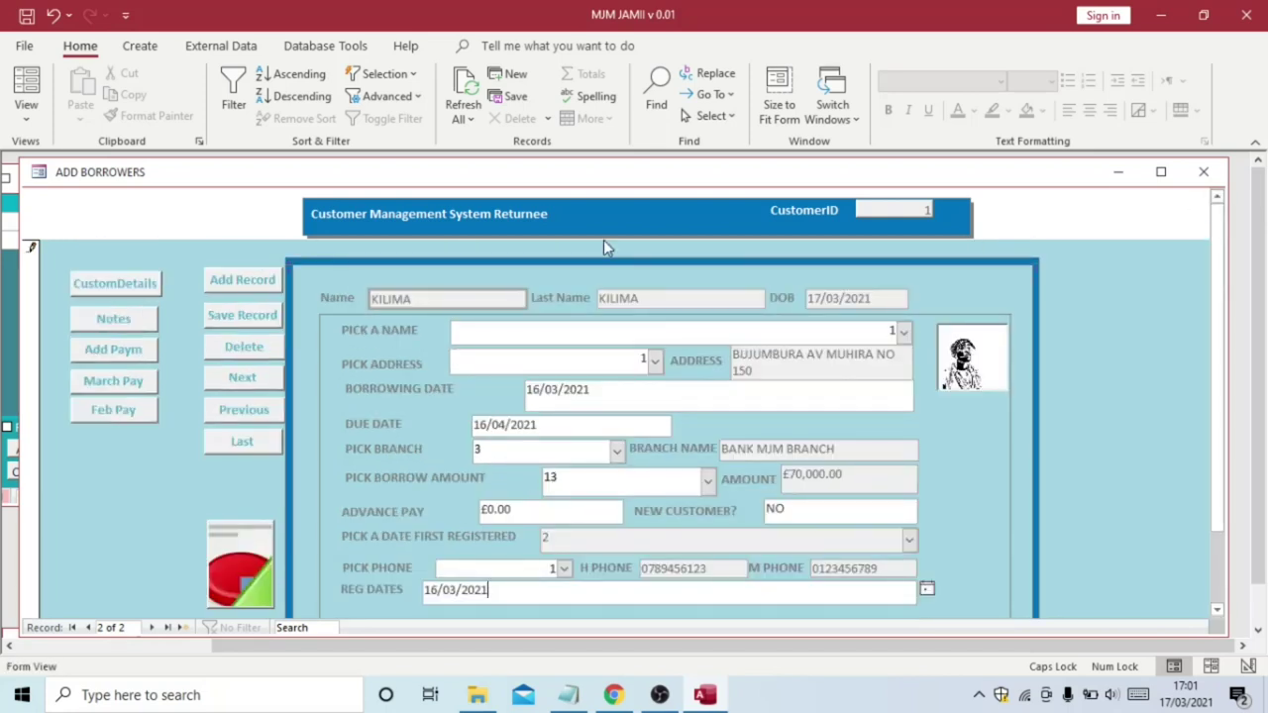
left_click(255, 315)
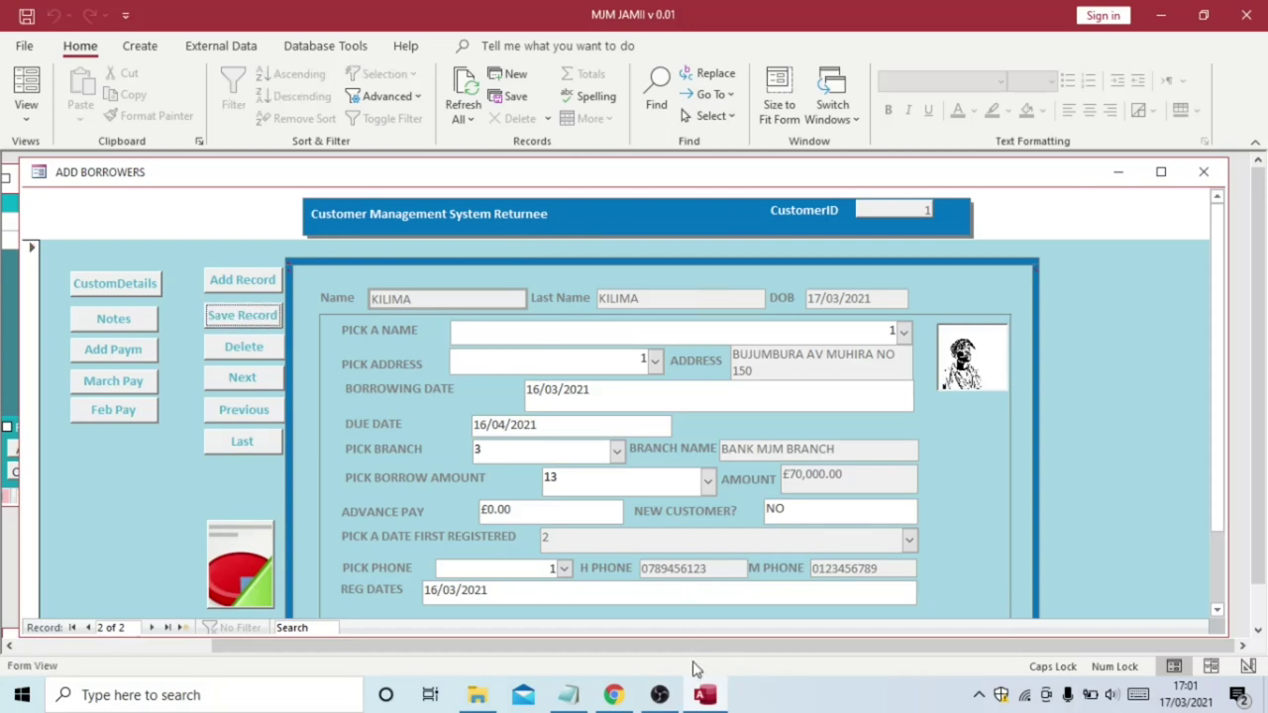
Minimize the Add Borrowers form and run Refresh All on the Customer Dashboard
mouse_move(706, 699)
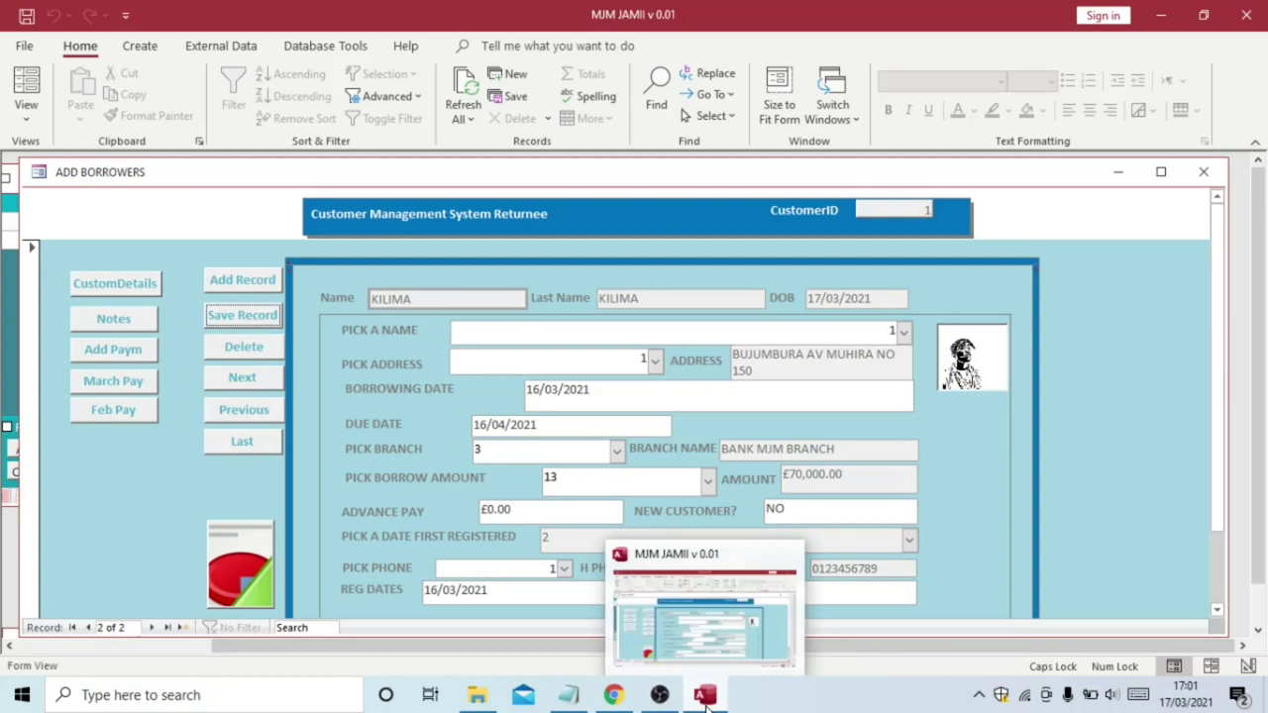
left_click(1118, 173)
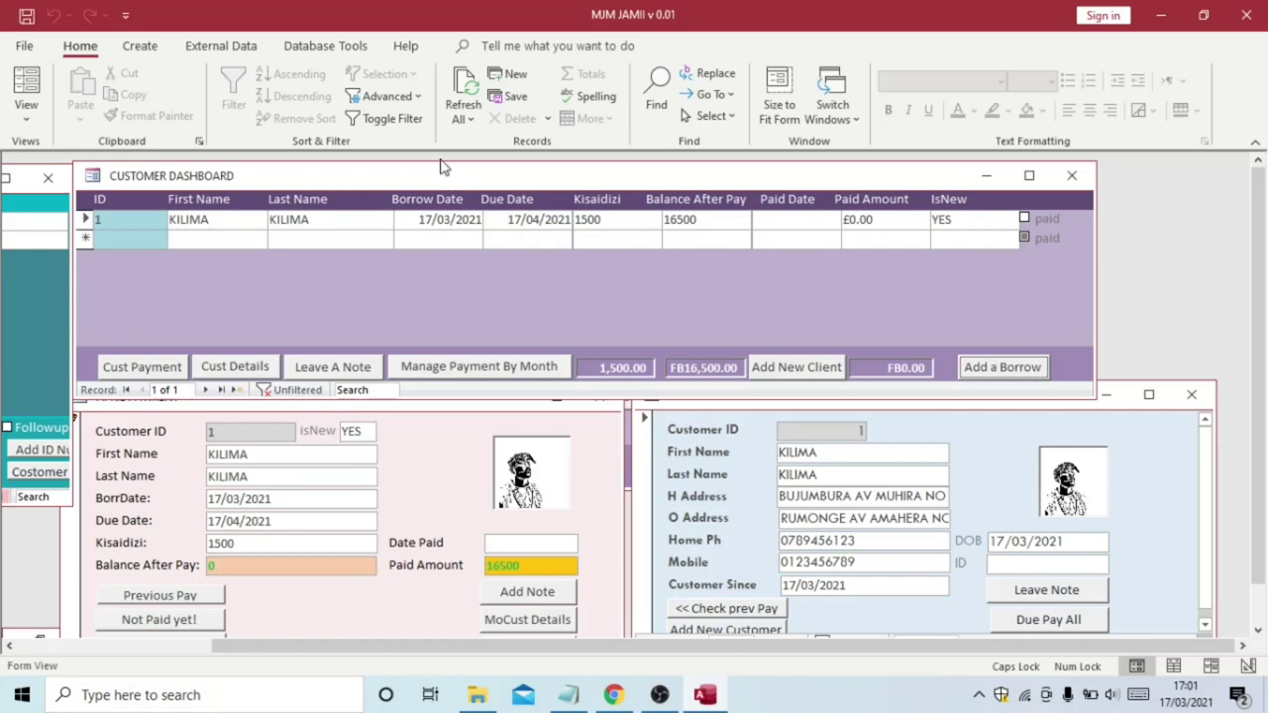
left_click(467, 88)
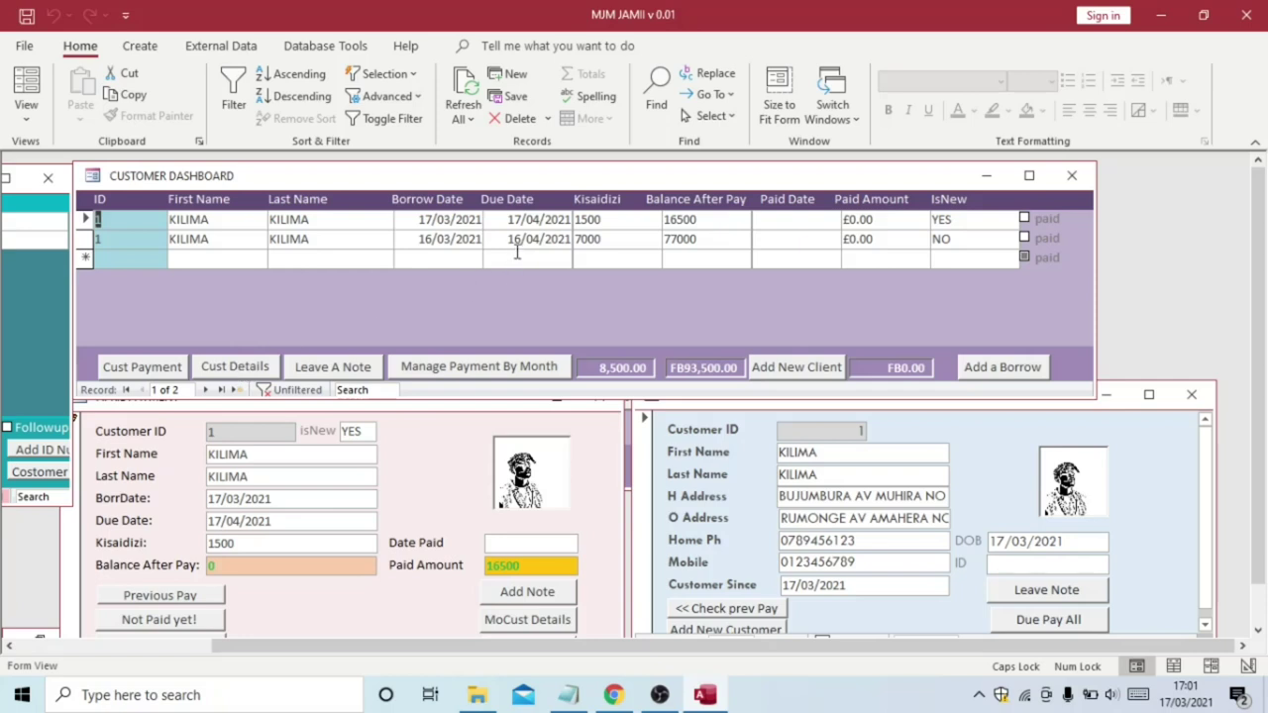
Show the Customer Behind on Payment (April) list from the April Payment form's "Not Paid yet!" button
left_click(188, 625)
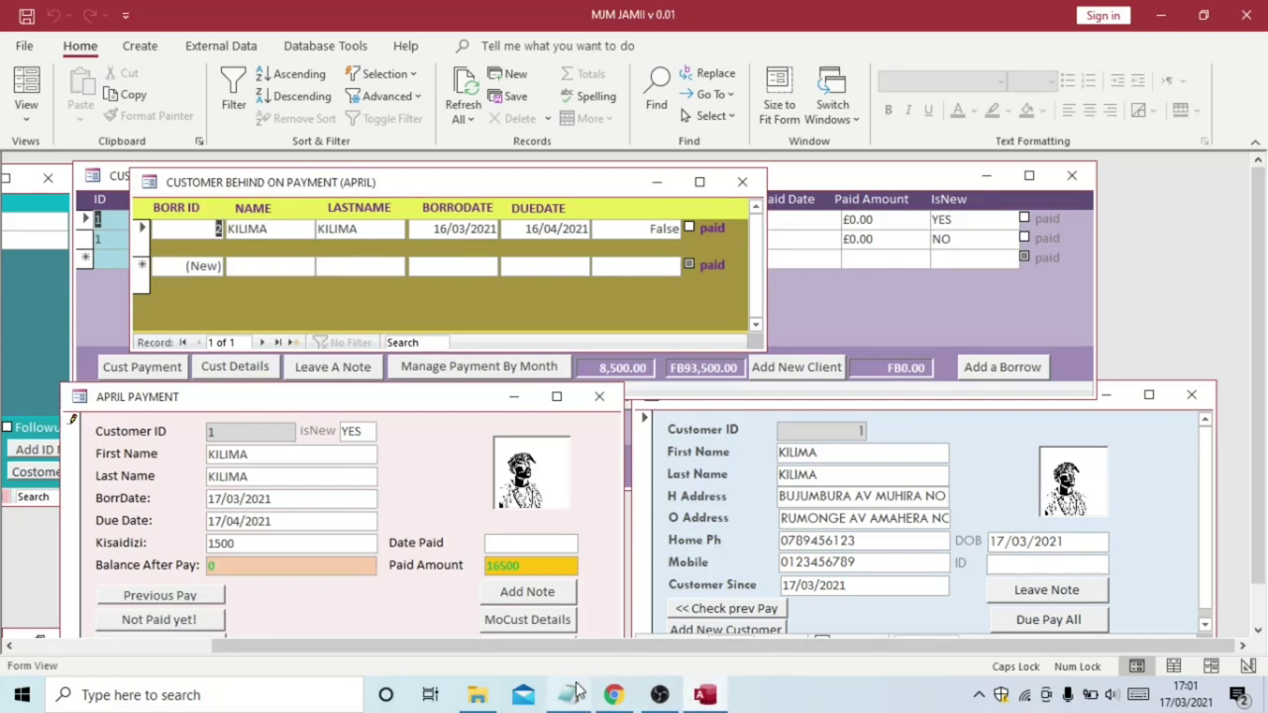
Note under item 1 that an alert names the client unpaid for April after 16-04-2021, then hide Notepad
mouse_move(569, 695)
left_click(553, 615)
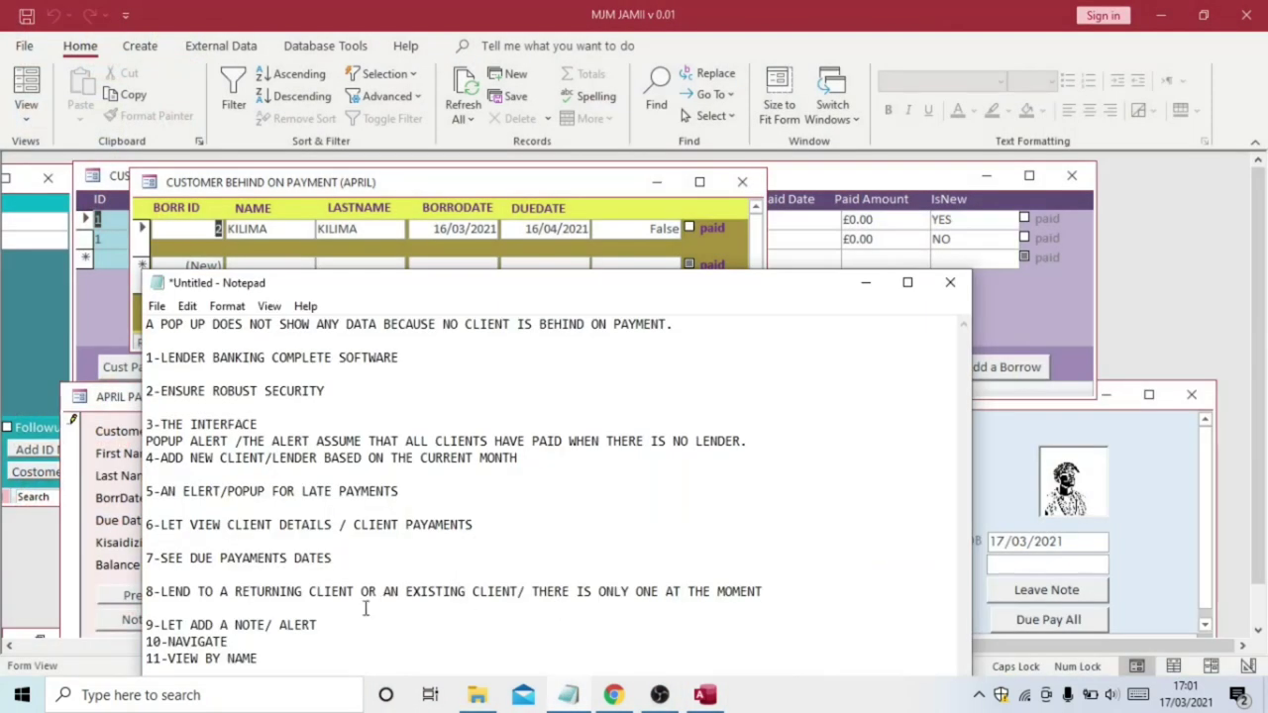
type("NOW A")
type("ALERT")
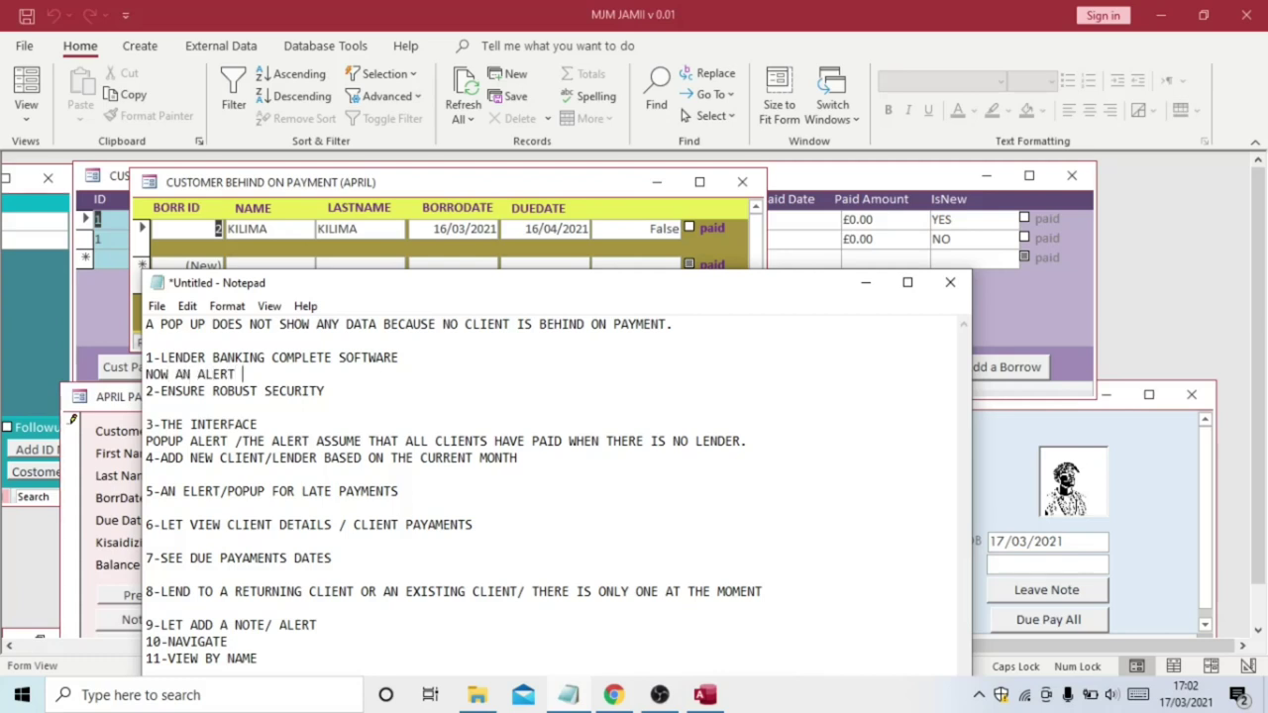
type(" IS SHOWING ")
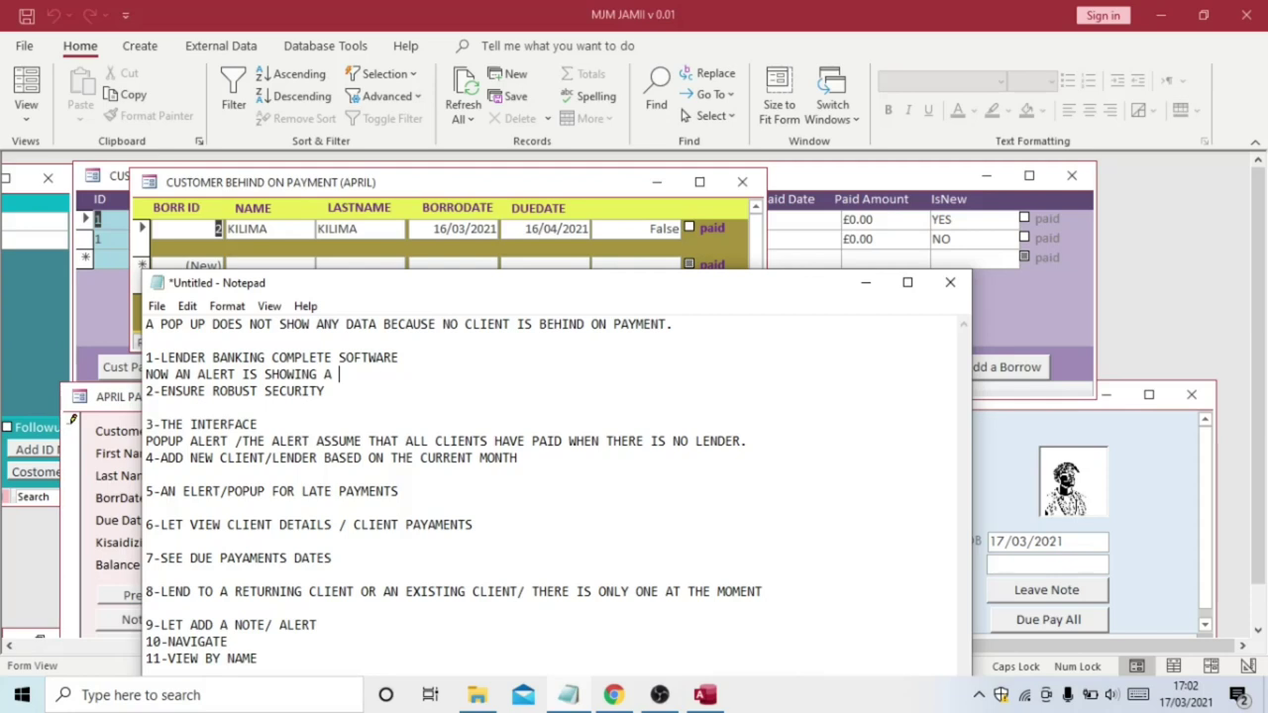
type("A NAME OF CLIENT ")
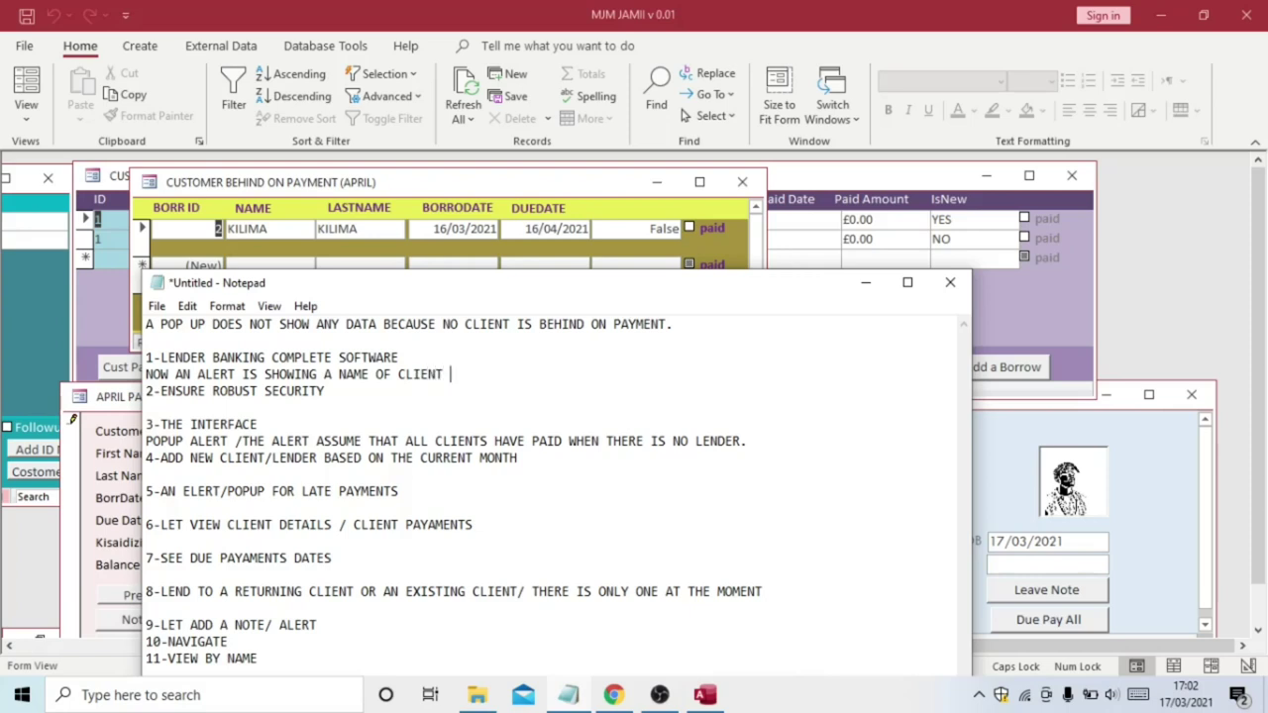
type("WHO IS YET TO PAY FOR ")
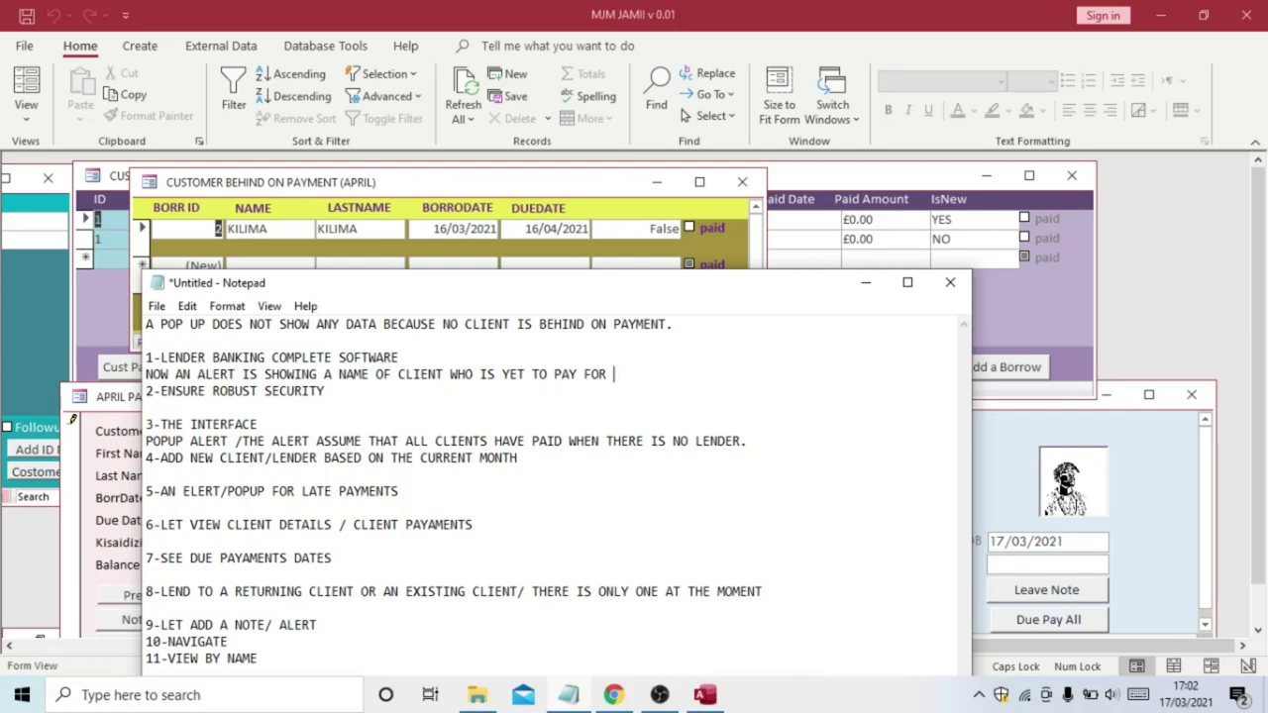
type("APRIL 16-04-2021 DATES HAS PA")
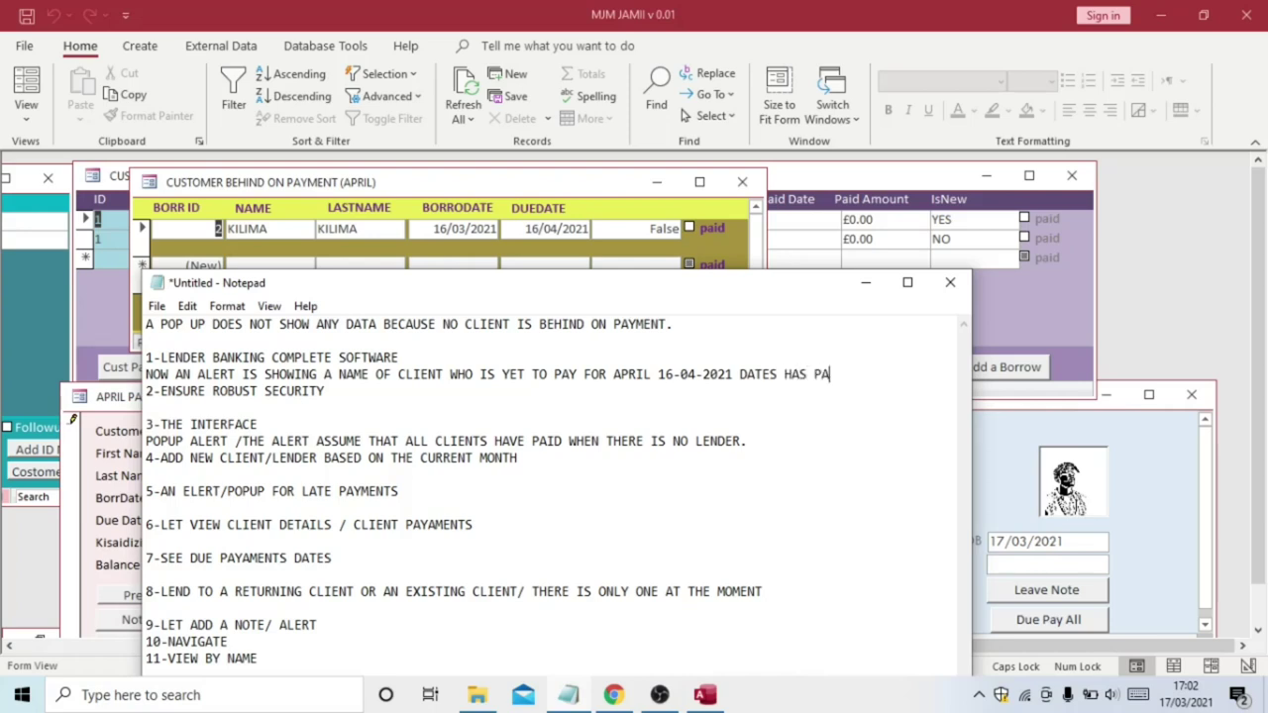
type("SSED")
type("/")
type("ALL")
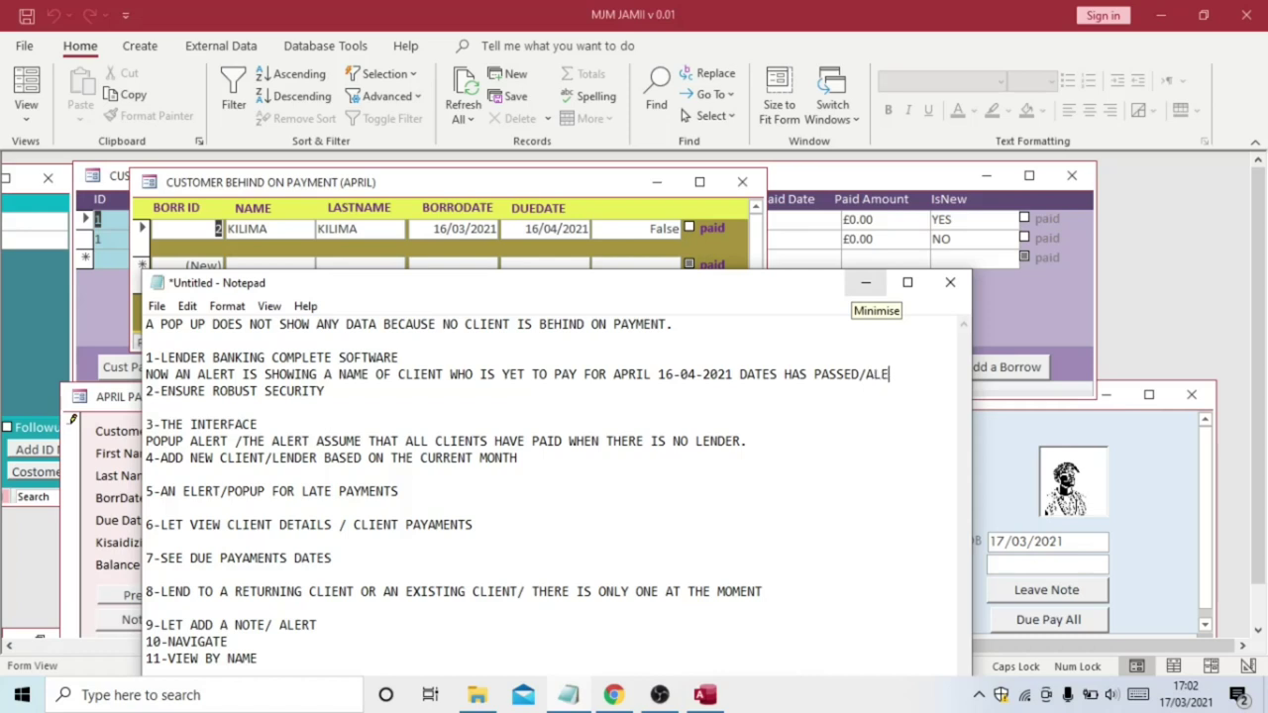
type("RT TRIGGERED")
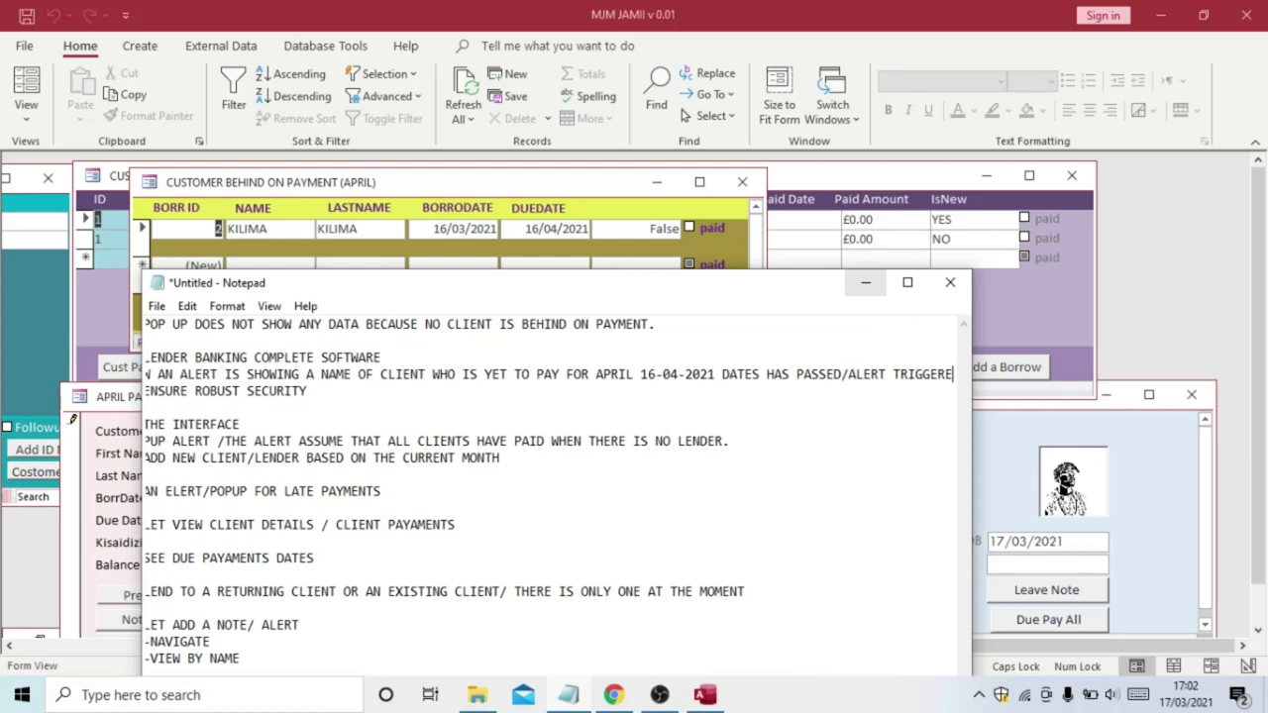
left_click(867, 285)
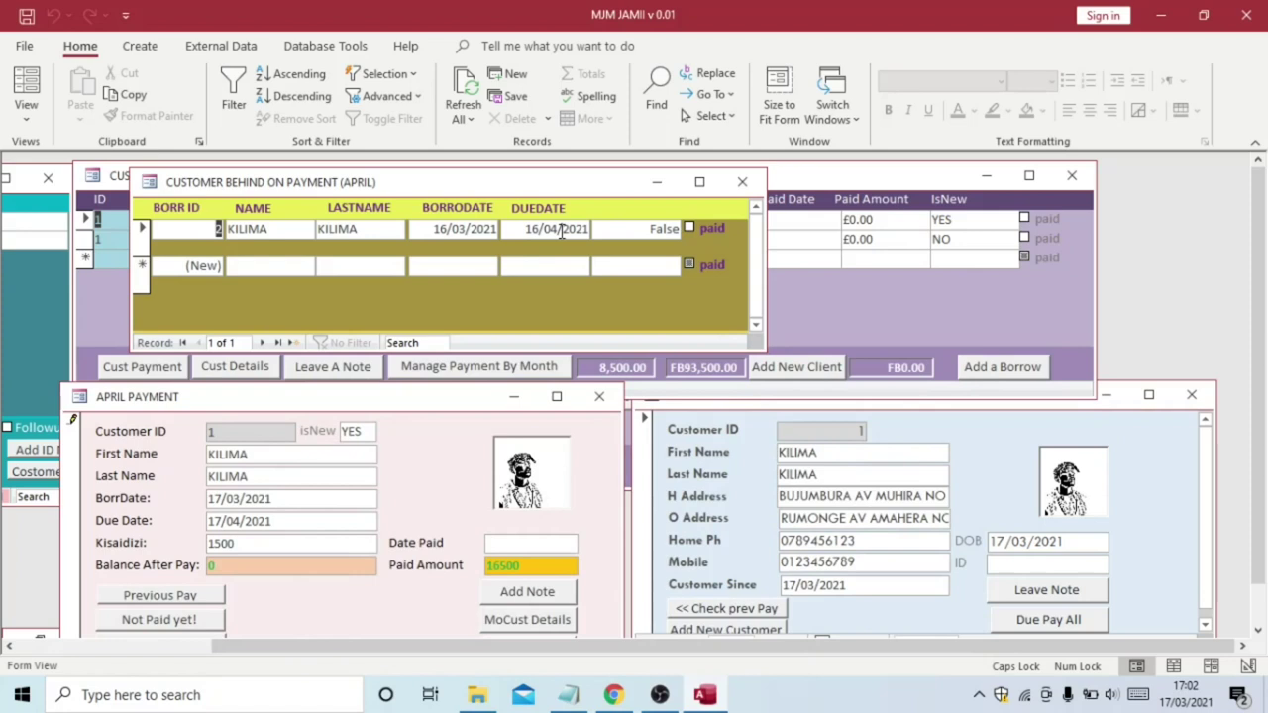
Drag the overdue-payments popup to the top-right corner, then open and dismiss the Register New Customer form
left_click_drag(488, 188, 1038, 210)
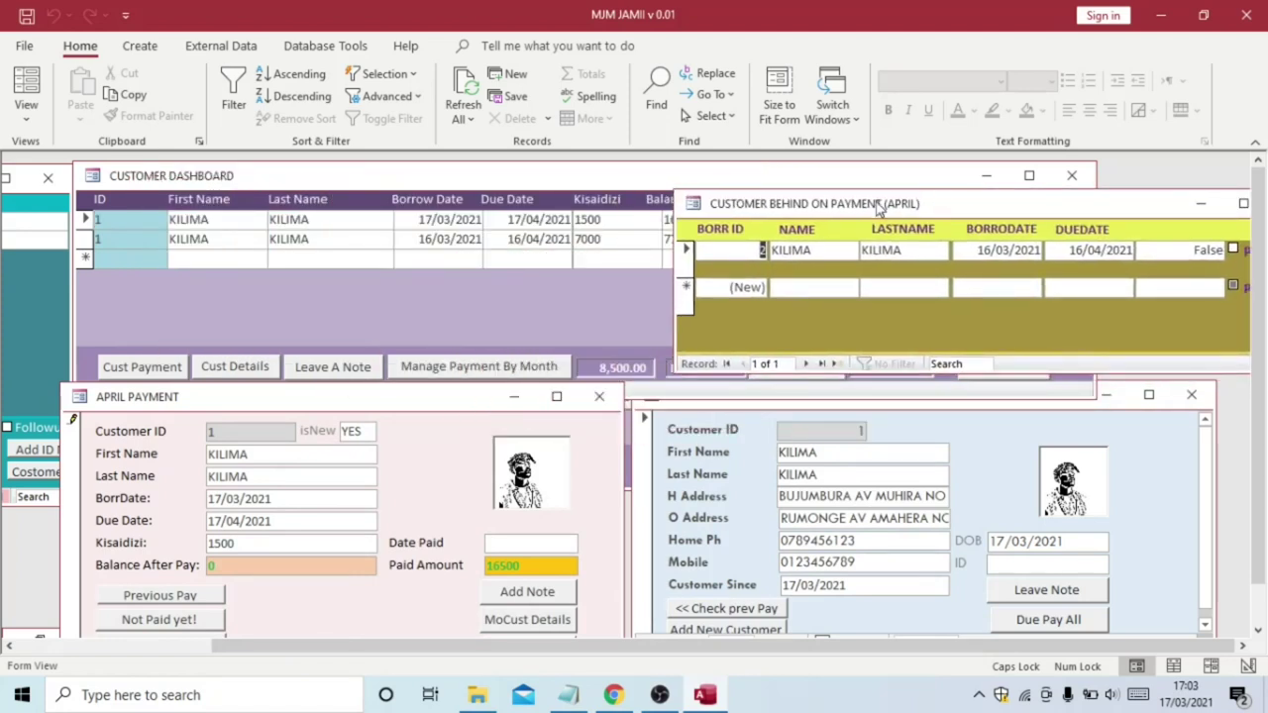
left_click_drag(718, 208, 1149, 181)
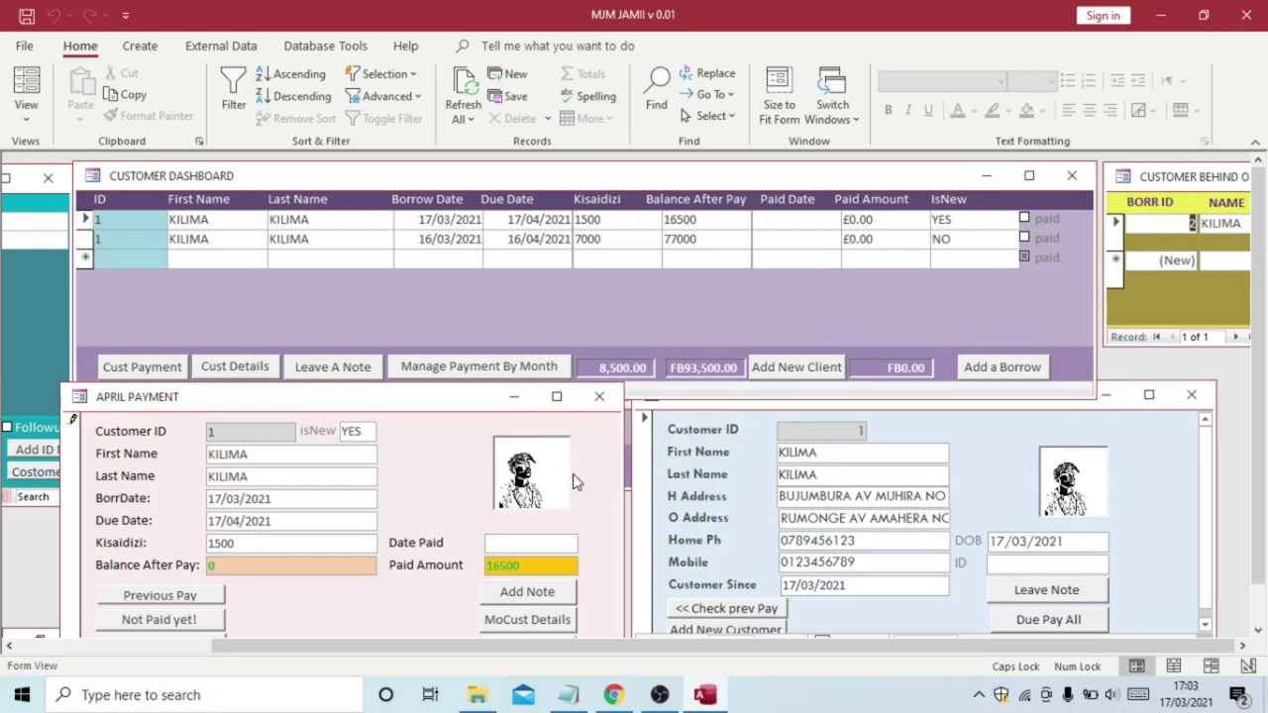
left_click(736, 630)
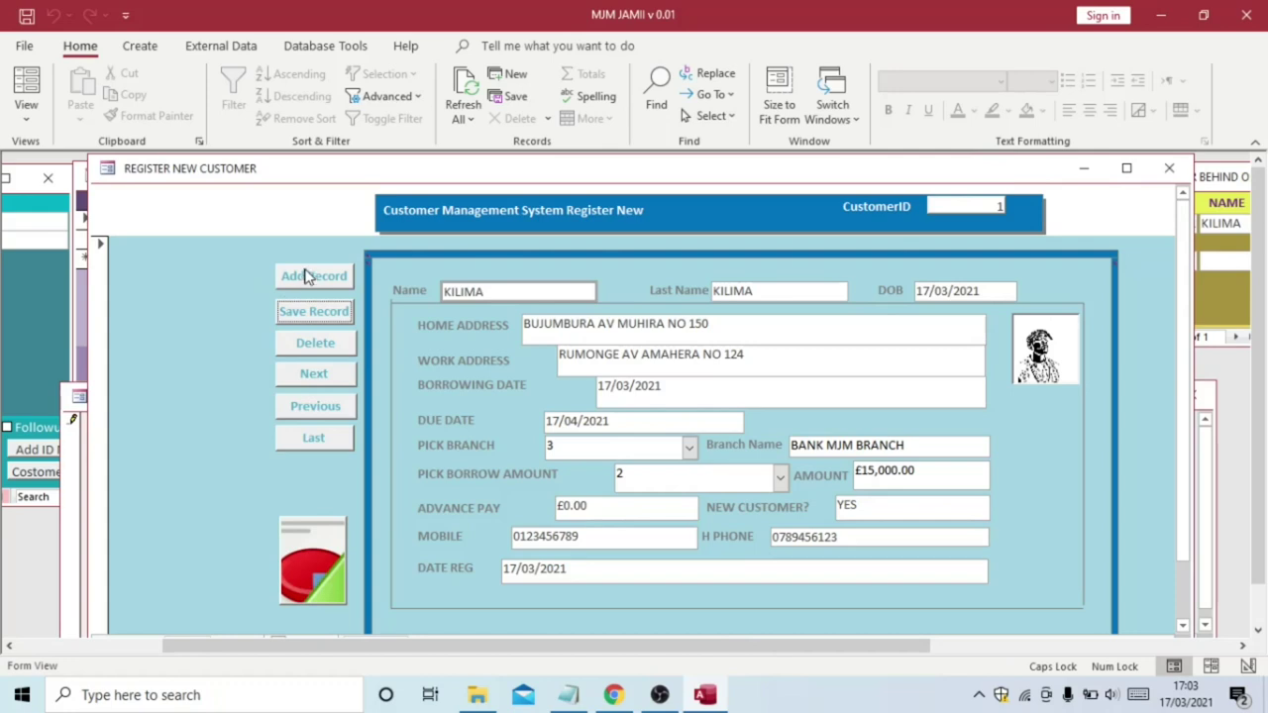
left_click(1083, 171)
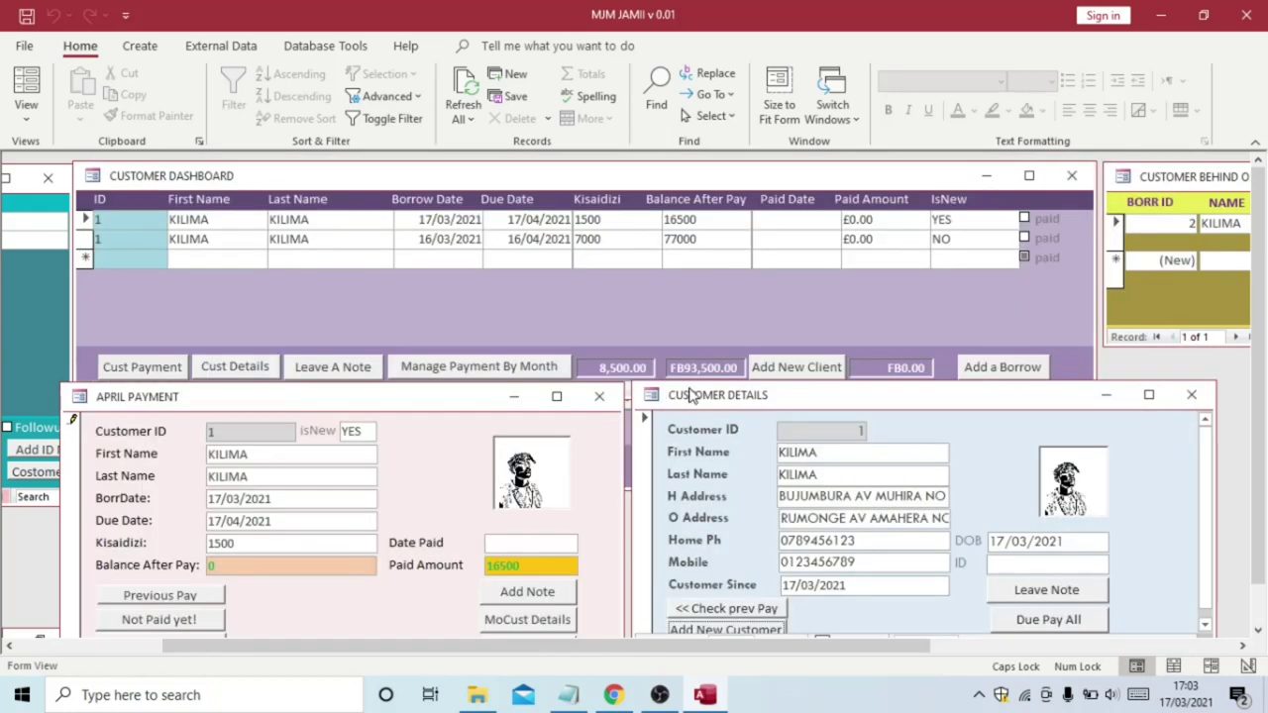
End the notes with 'THANK YOU FOR WATCHING… IN SWAHILI ONLY' and 'STAY TUNED.', then hide Notepad
mouse_move(568, 697)
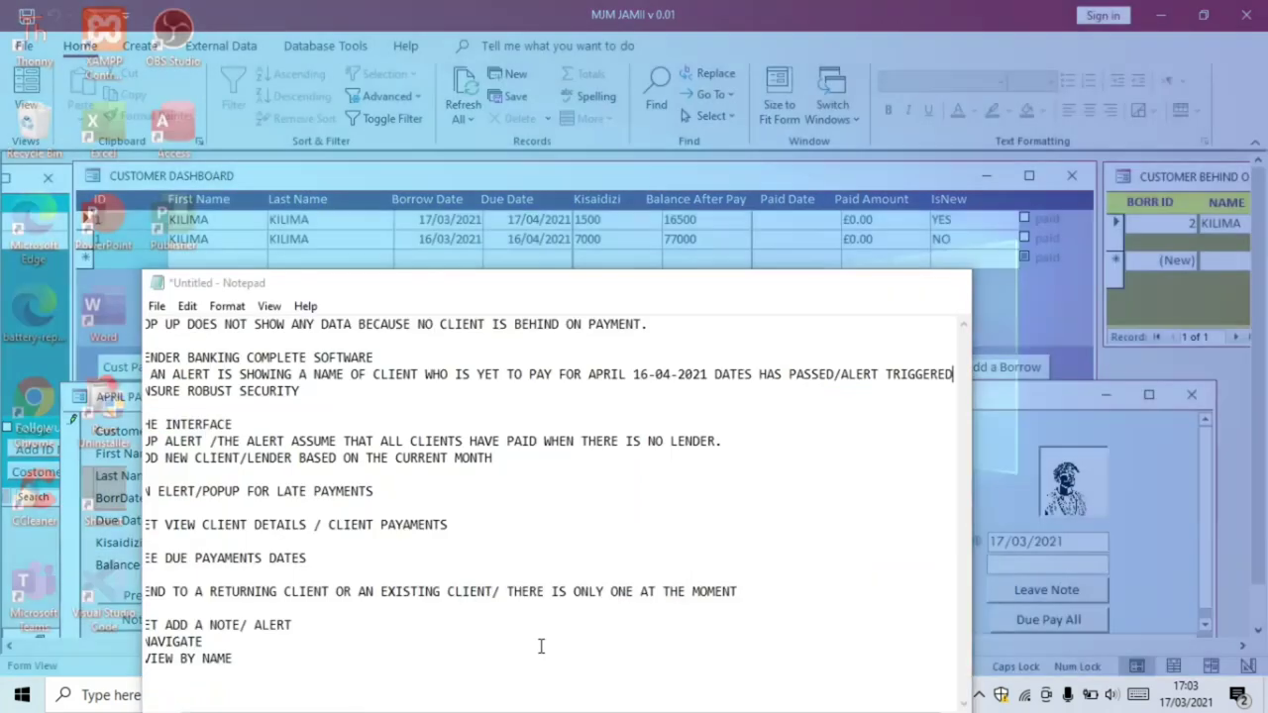
left_click(541, 646)
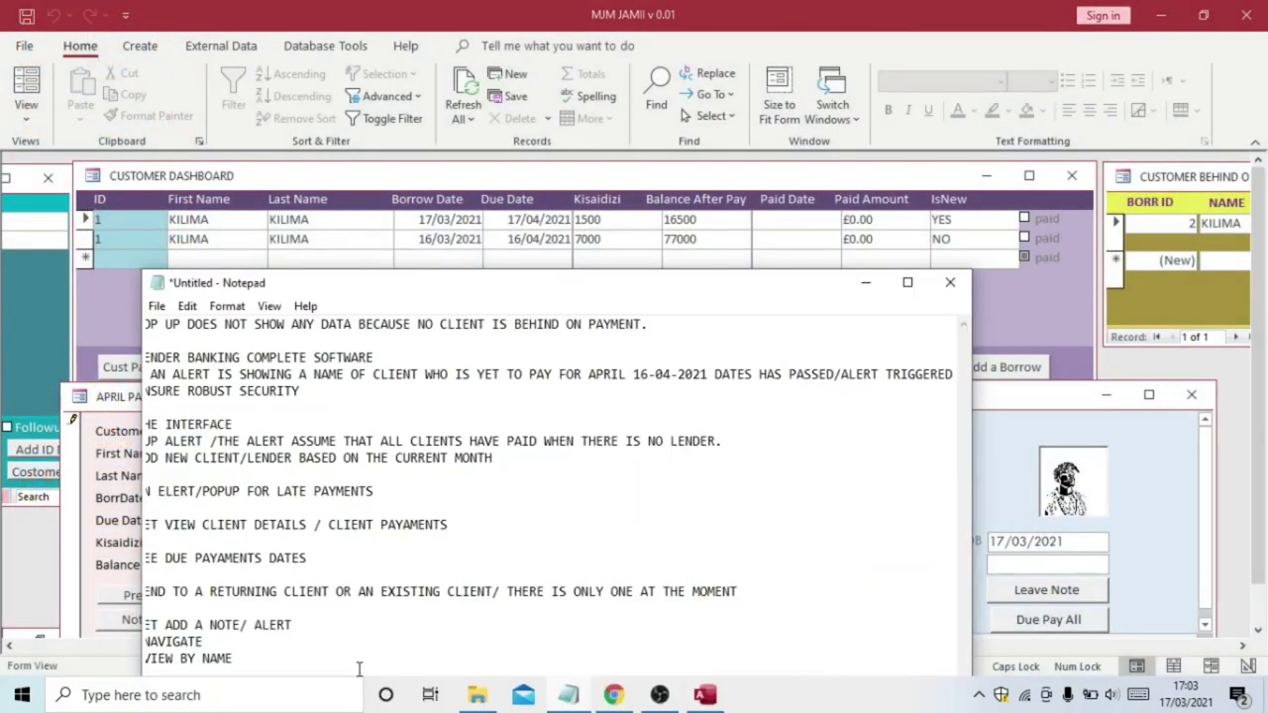
key("Return")
key("Return")
key("Return")
key("Return")
key("Return")
key("Return")
key("Return")
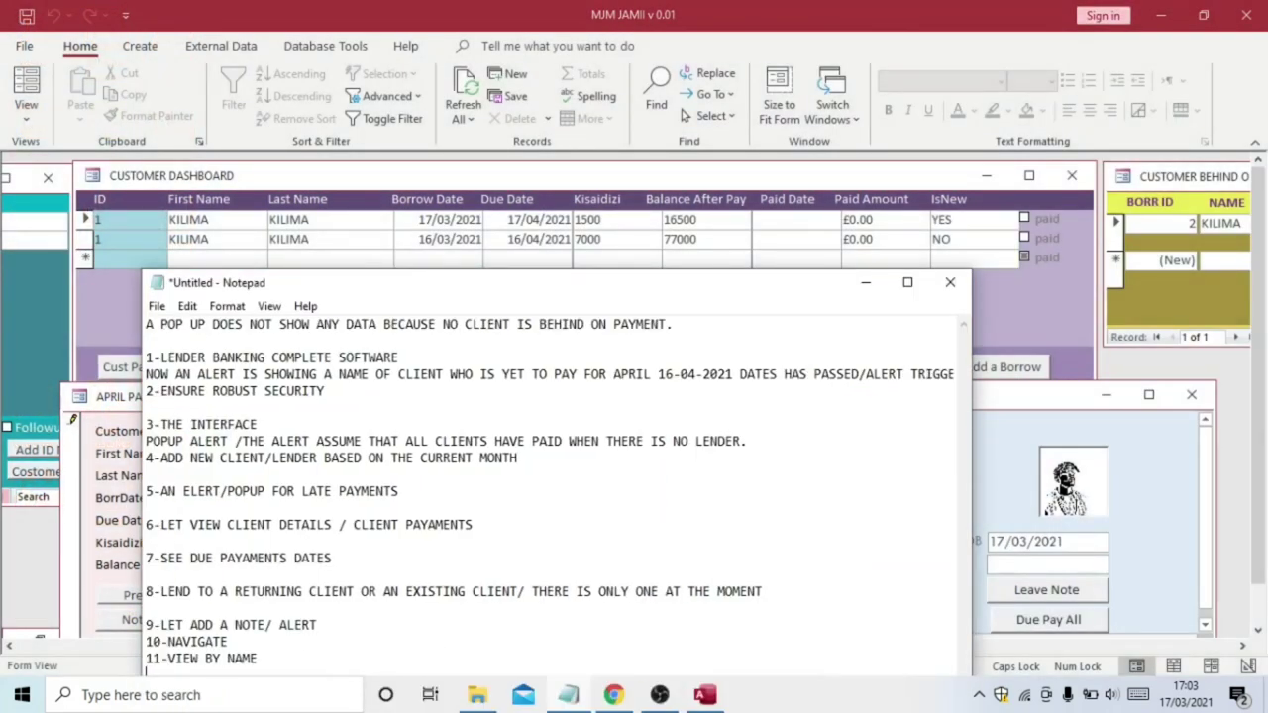
left_click(175, 578)
type("THANK")
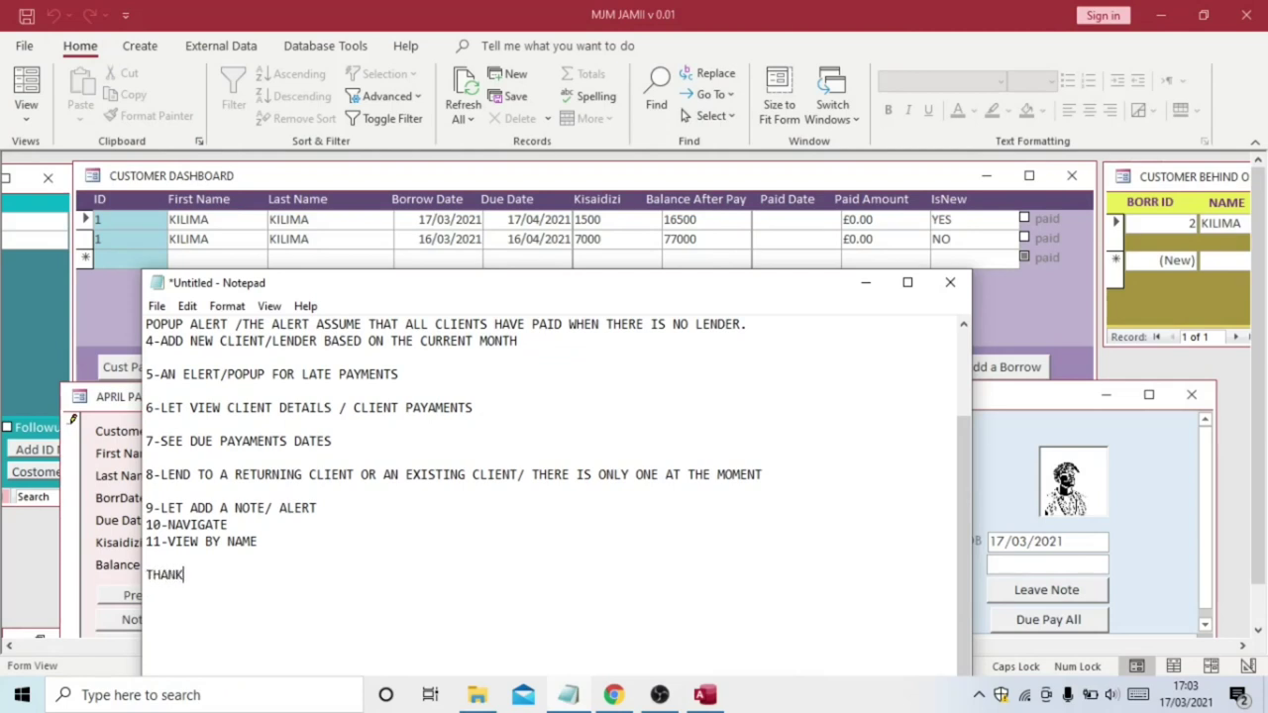
type(" YOU FOR WATCHING")
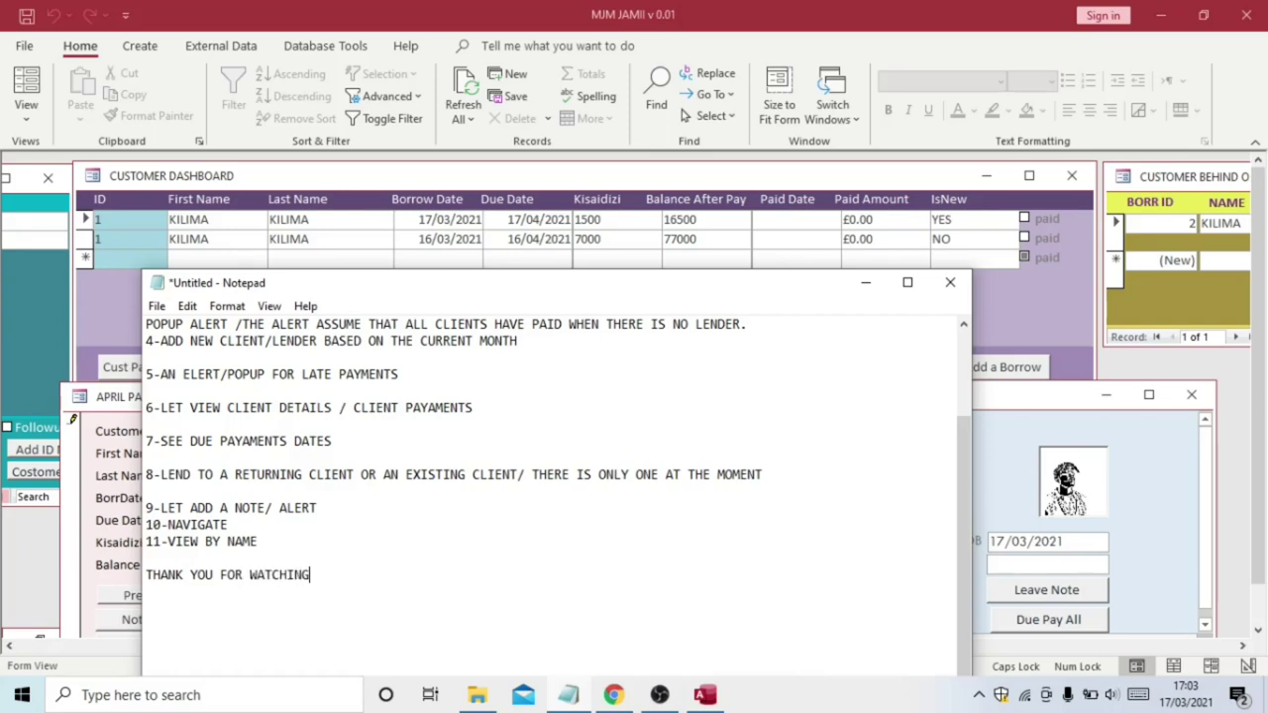
type("/ NEXT TIME WILL CREATE THIS ")
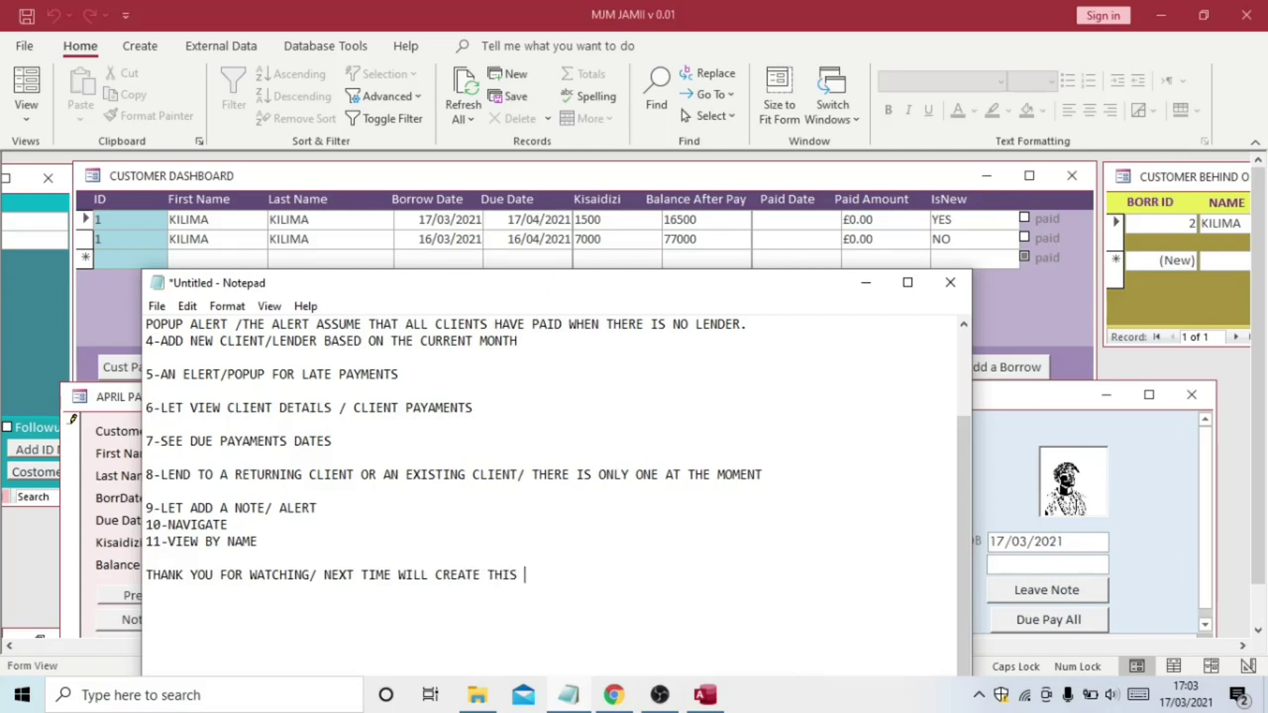
type("SOFTWARE IN SW")
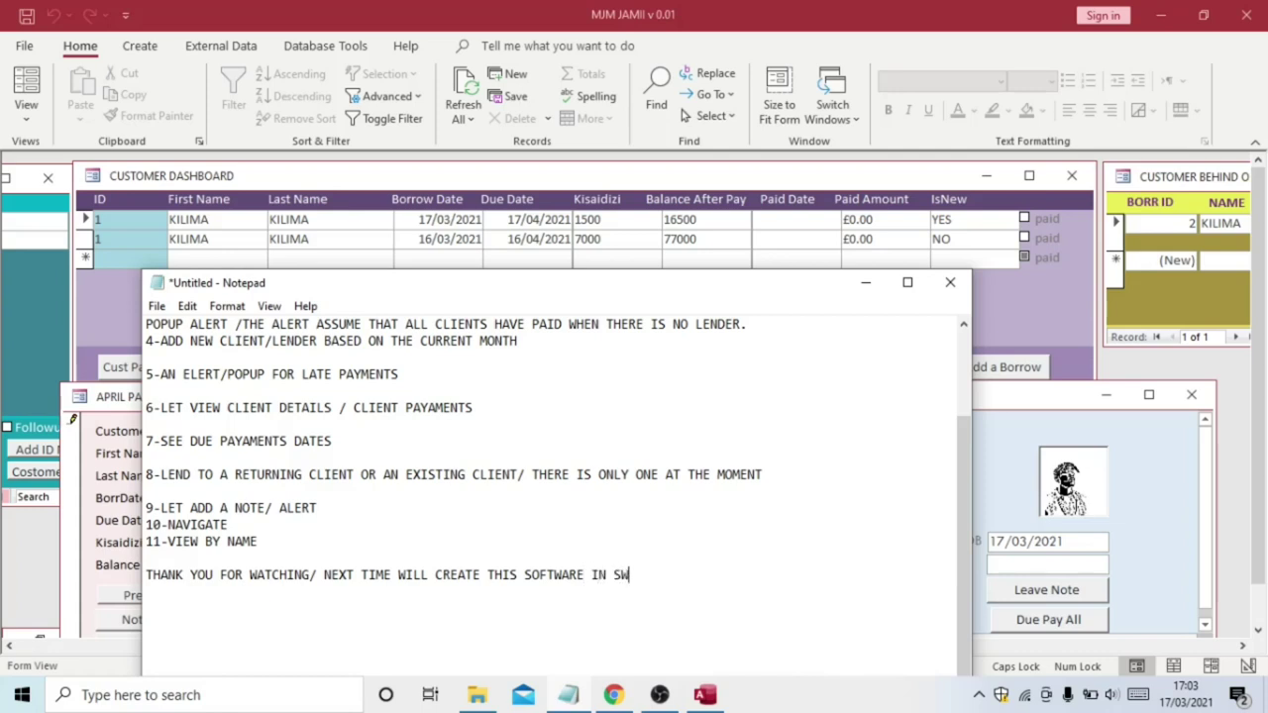
type("AHILI ONLY")
type("STAY ")
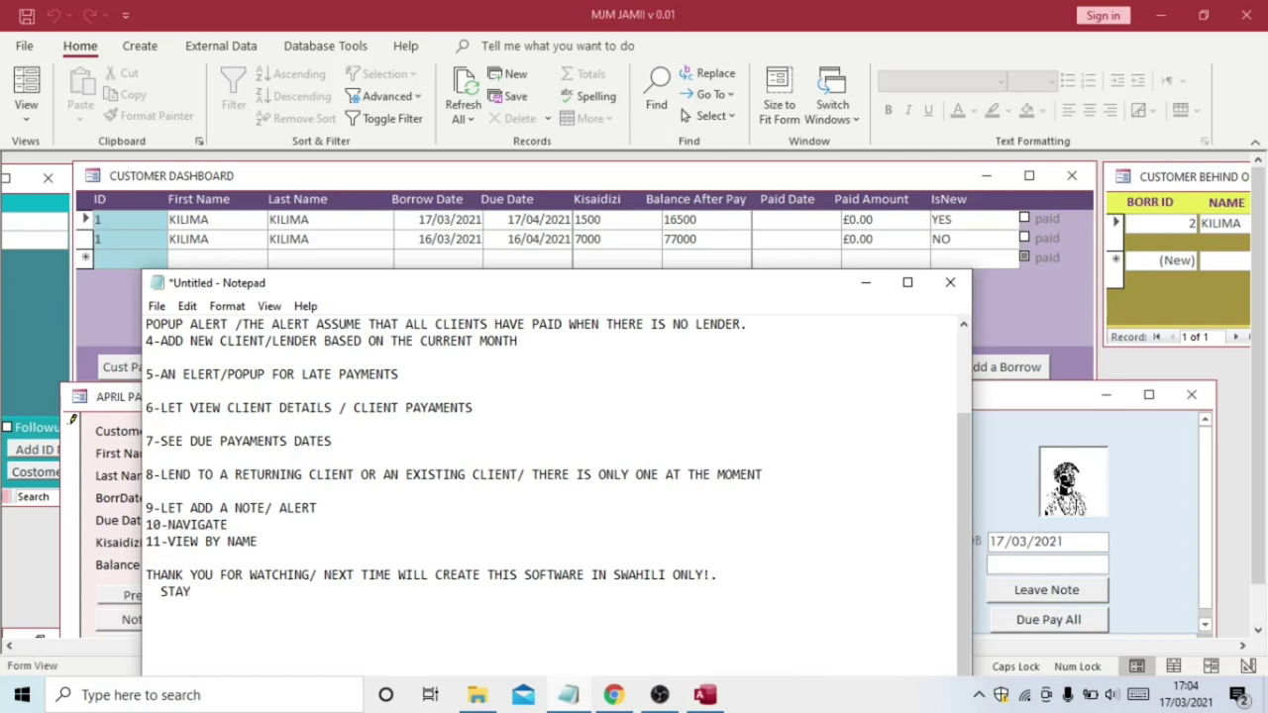
type("TUNED.")
left_click(864, 285)
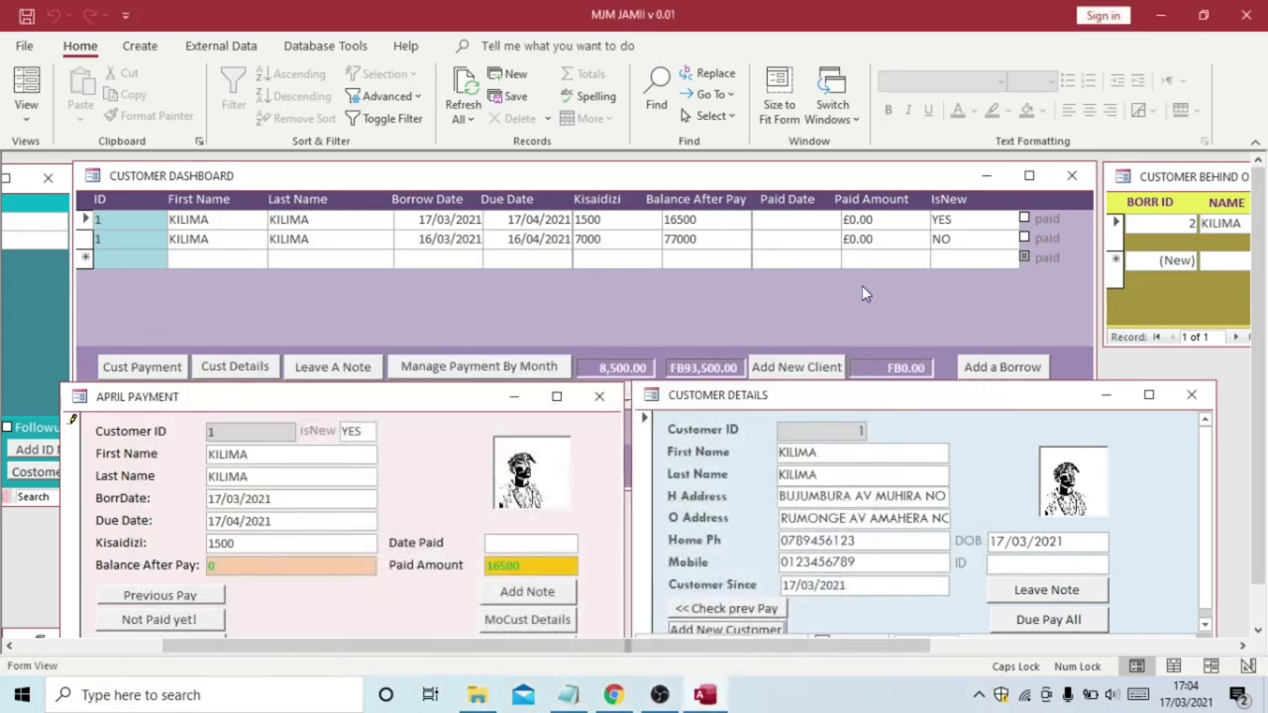